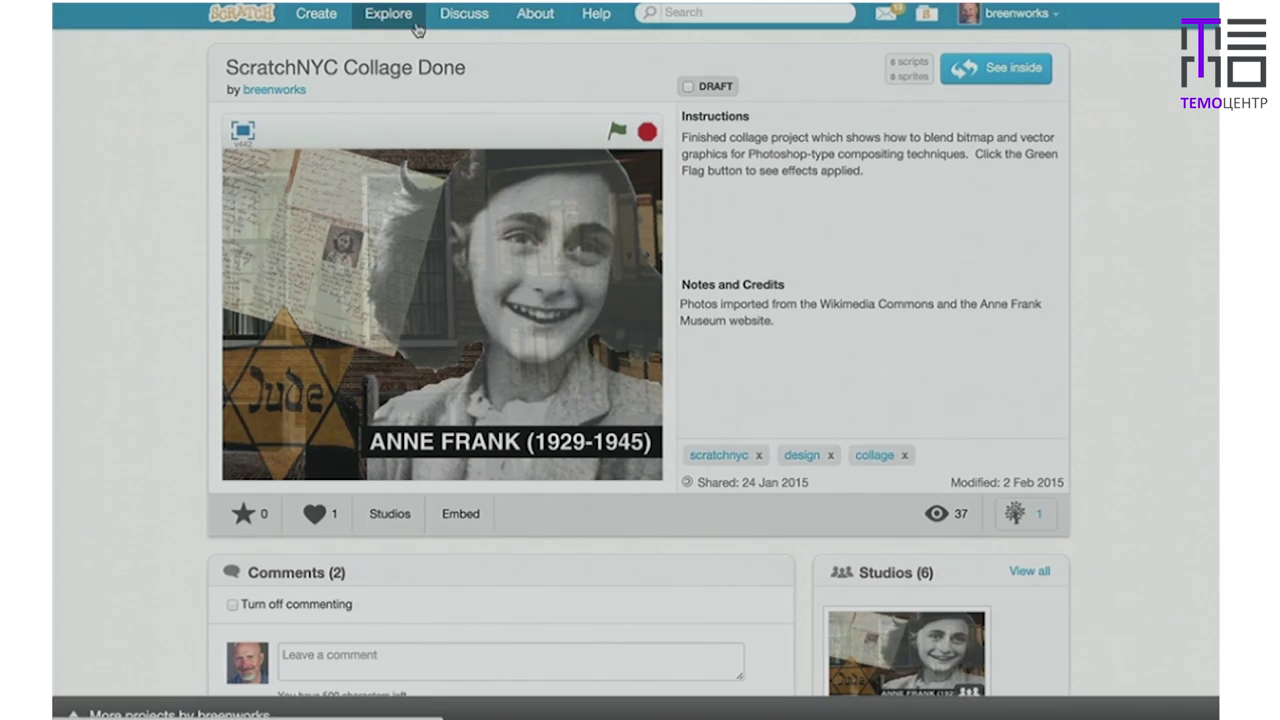
Search the Scratch site for "anne frank" and open the Anne Frank Projects studio.
left_click(253, 12)
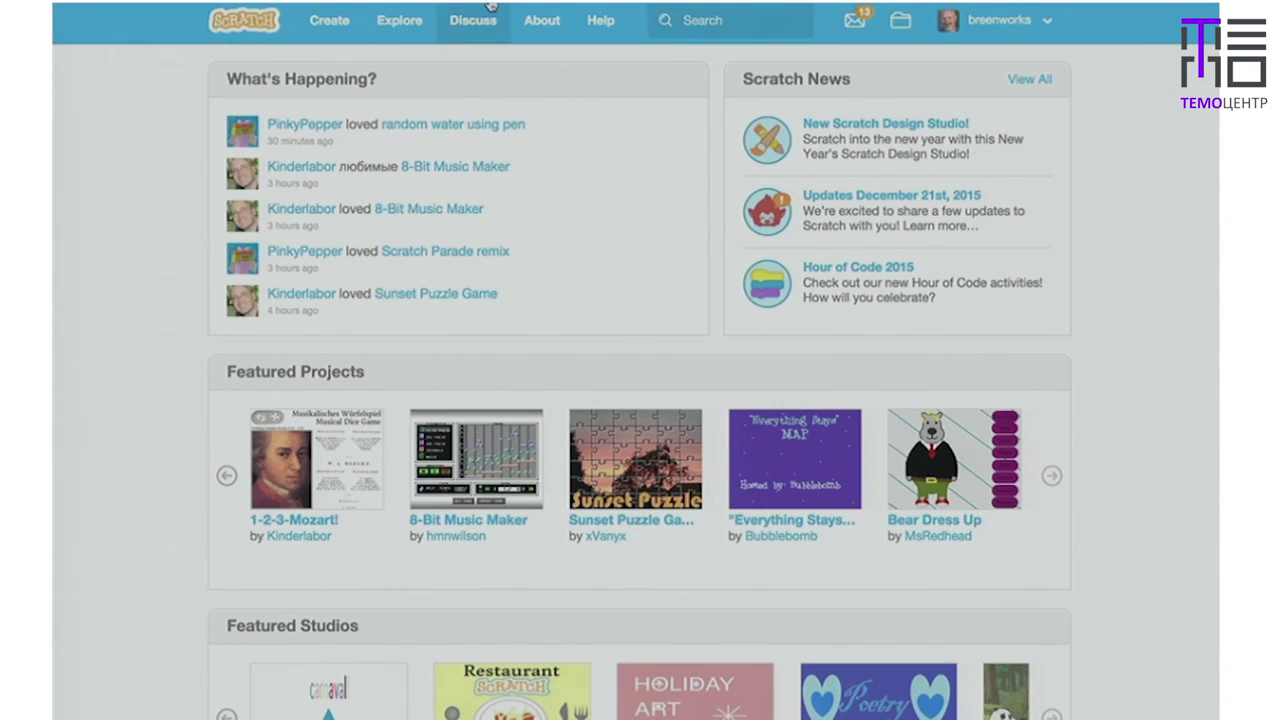
left_click(716, 24)
type("anne frank")
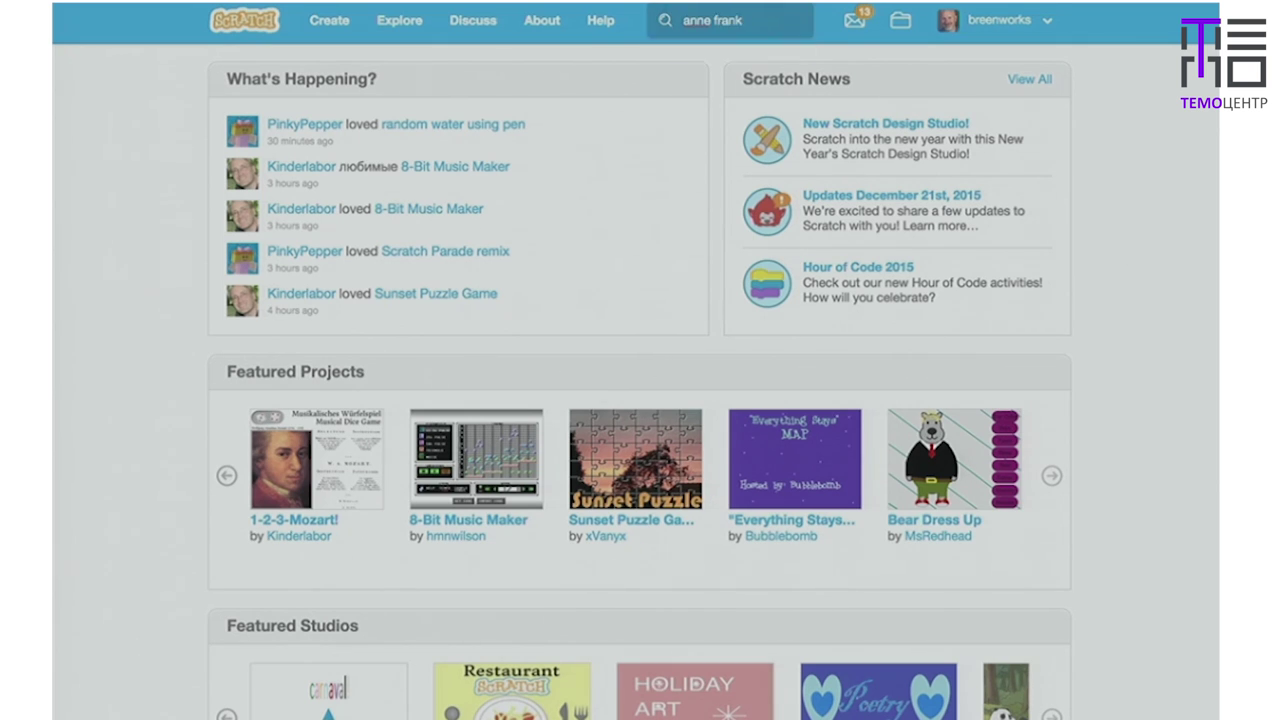
key("Return")
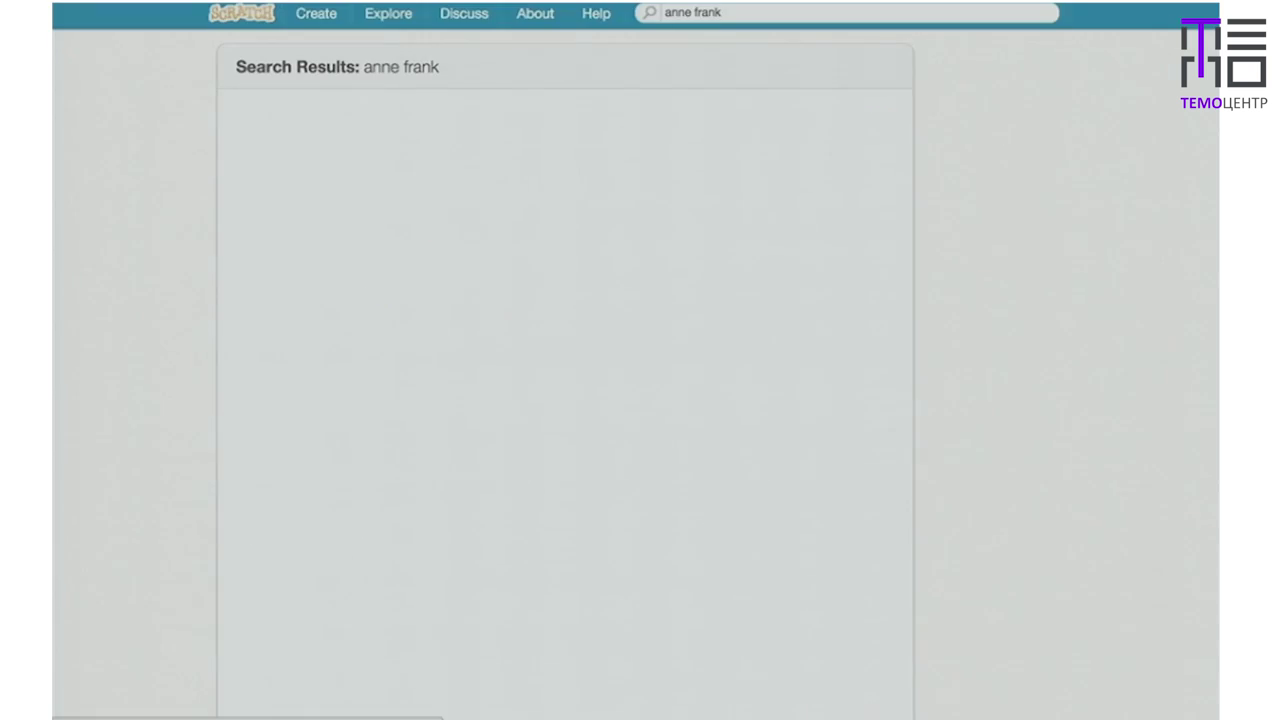
left_click(373, 229)
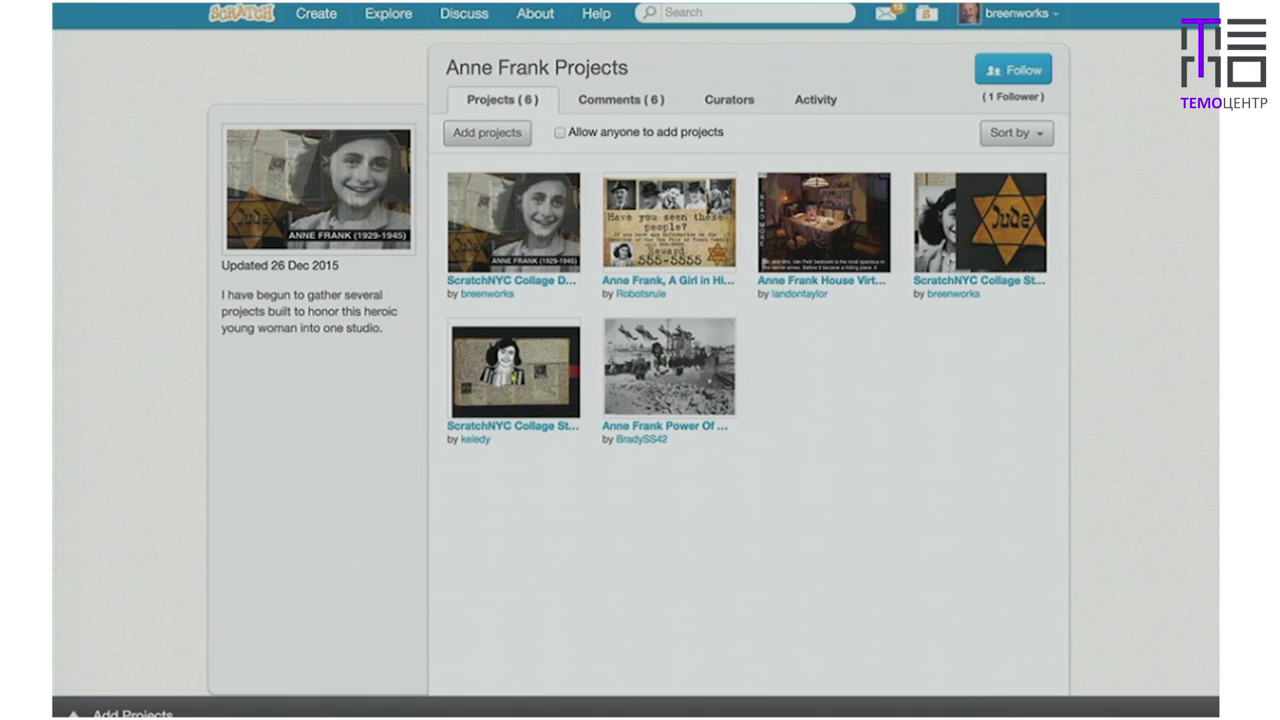
Preview the ScratchNYC Collage Starter project in full screen and open it in the project editor.
left_click(980, 238)
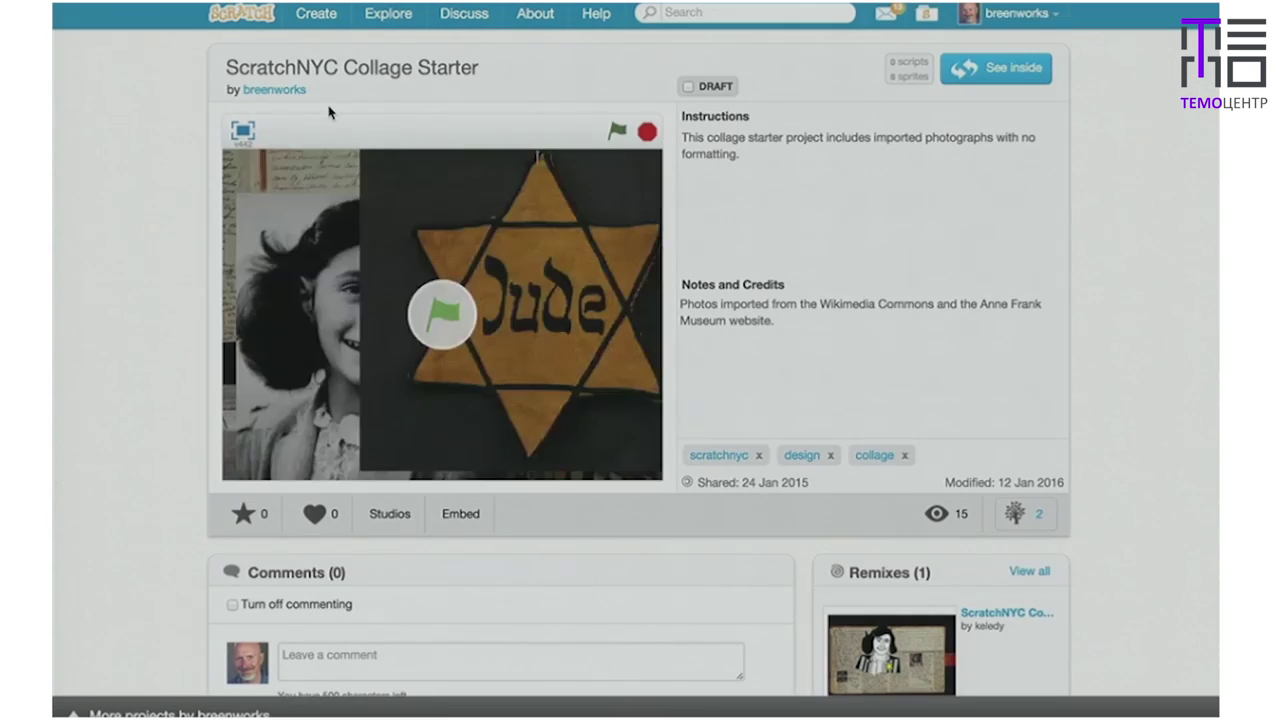
left_click(241, 133)
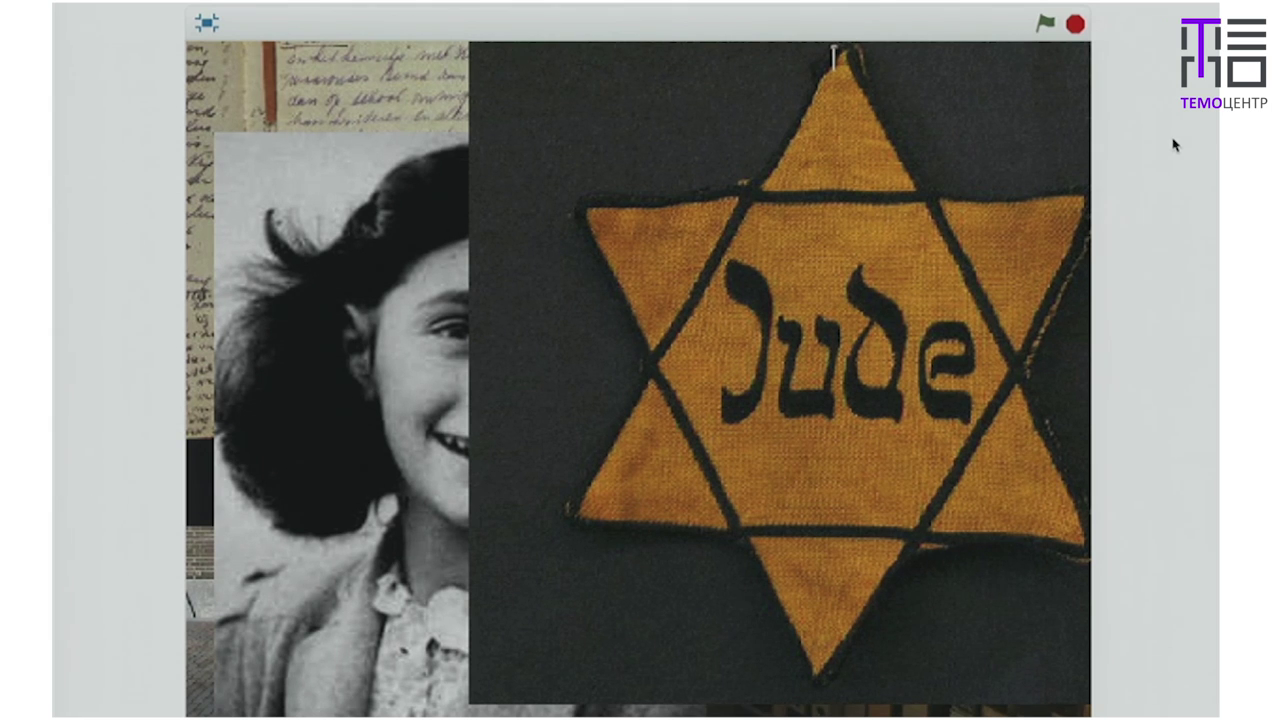
left_click(207, 22)
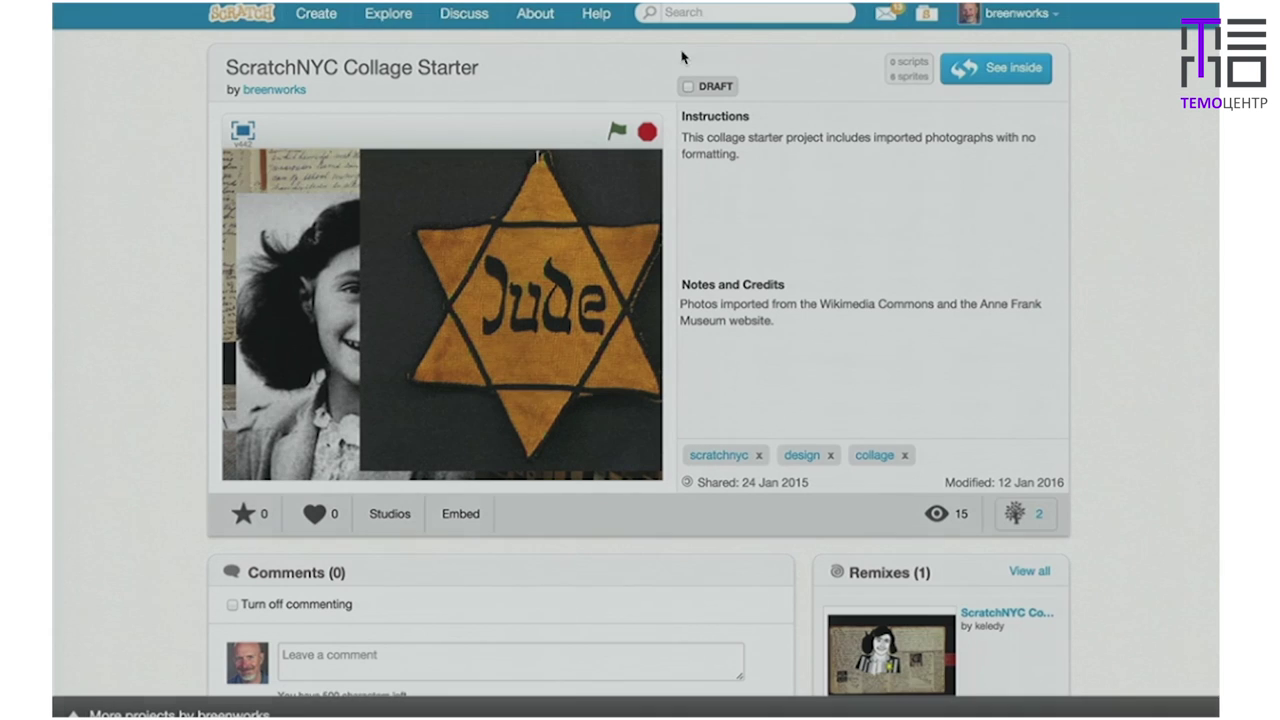
left_click(1000, 76)
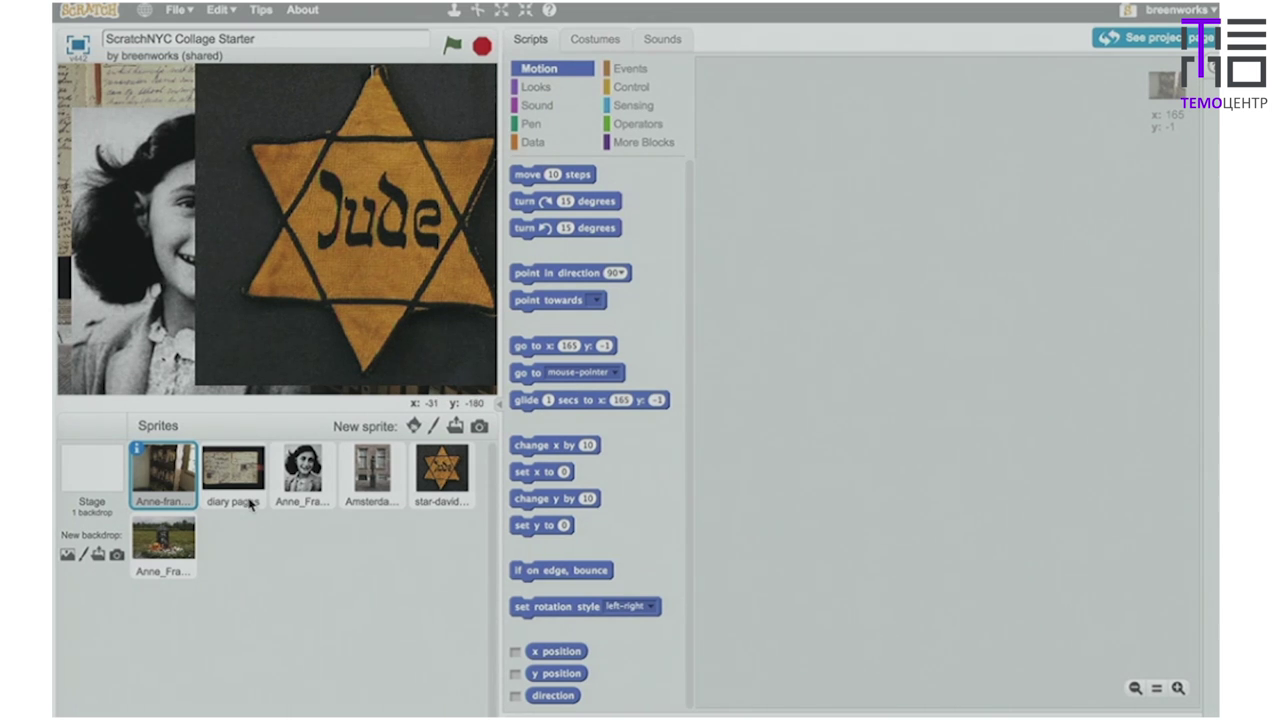
Hide the Anne-frank-haus and diary pages sprites through their sprite properties.
left_click(139, 454)
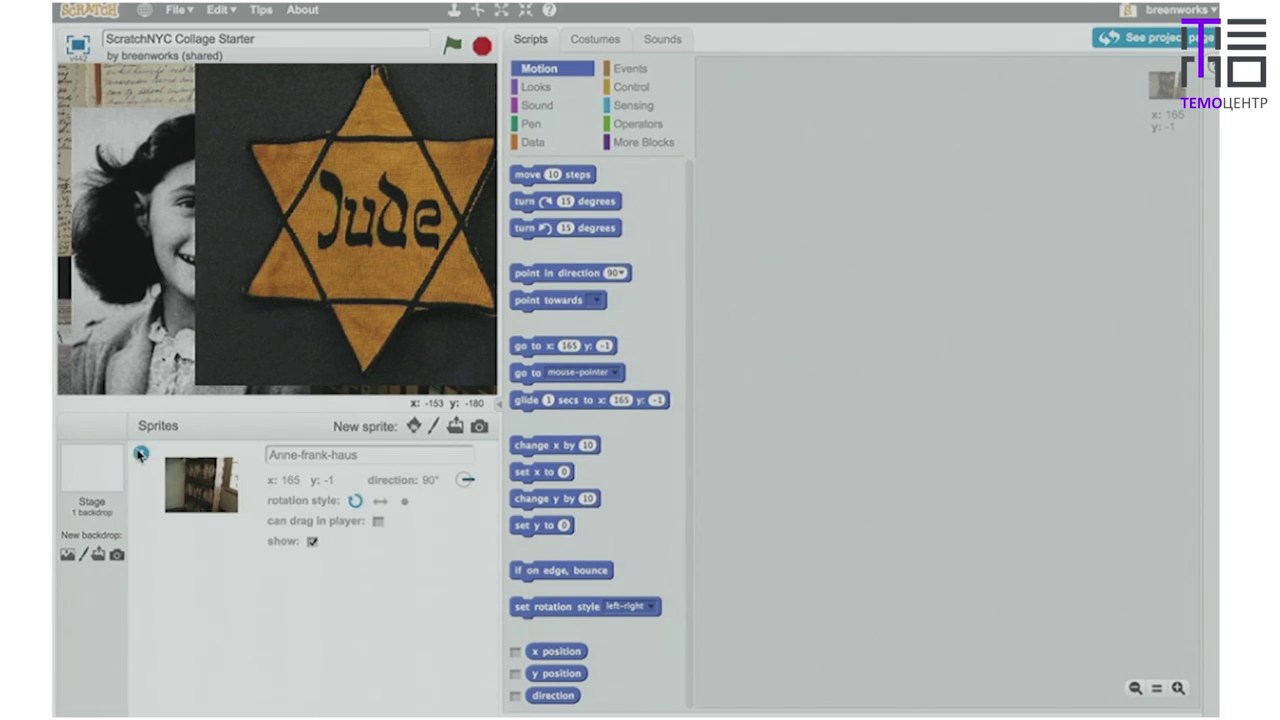
left_click(313, 543)
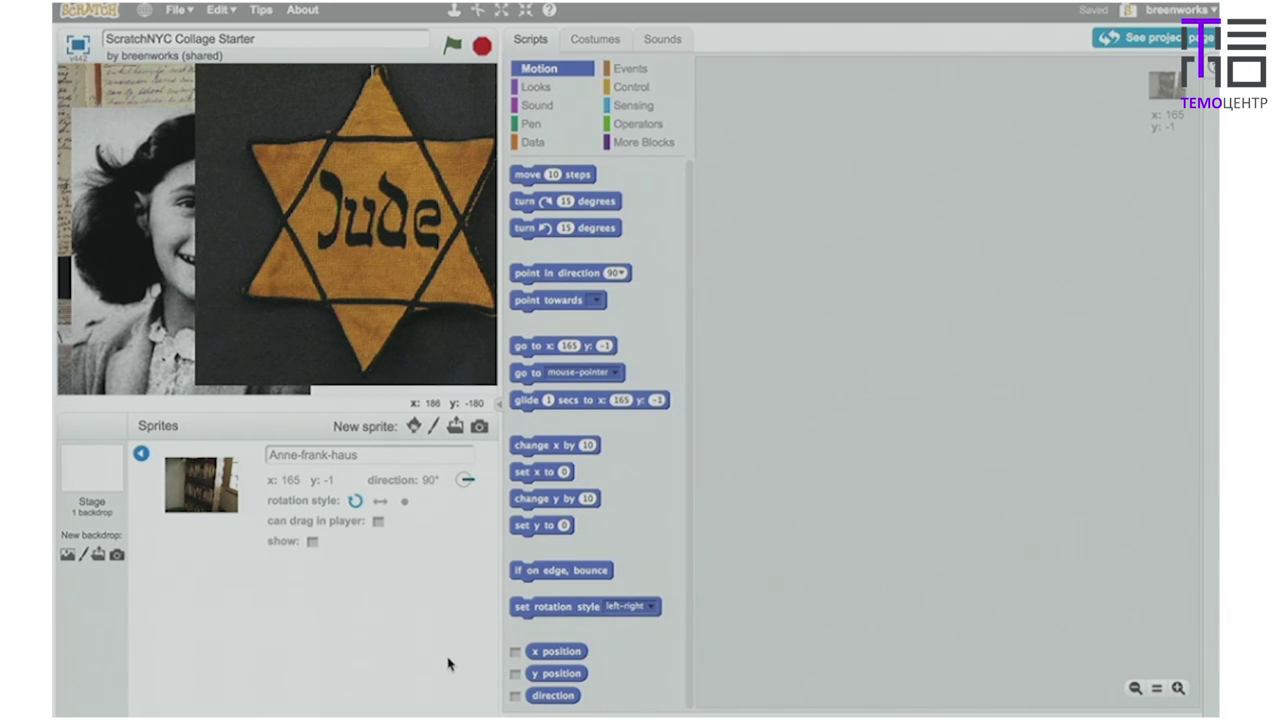
left_click(141, 454)
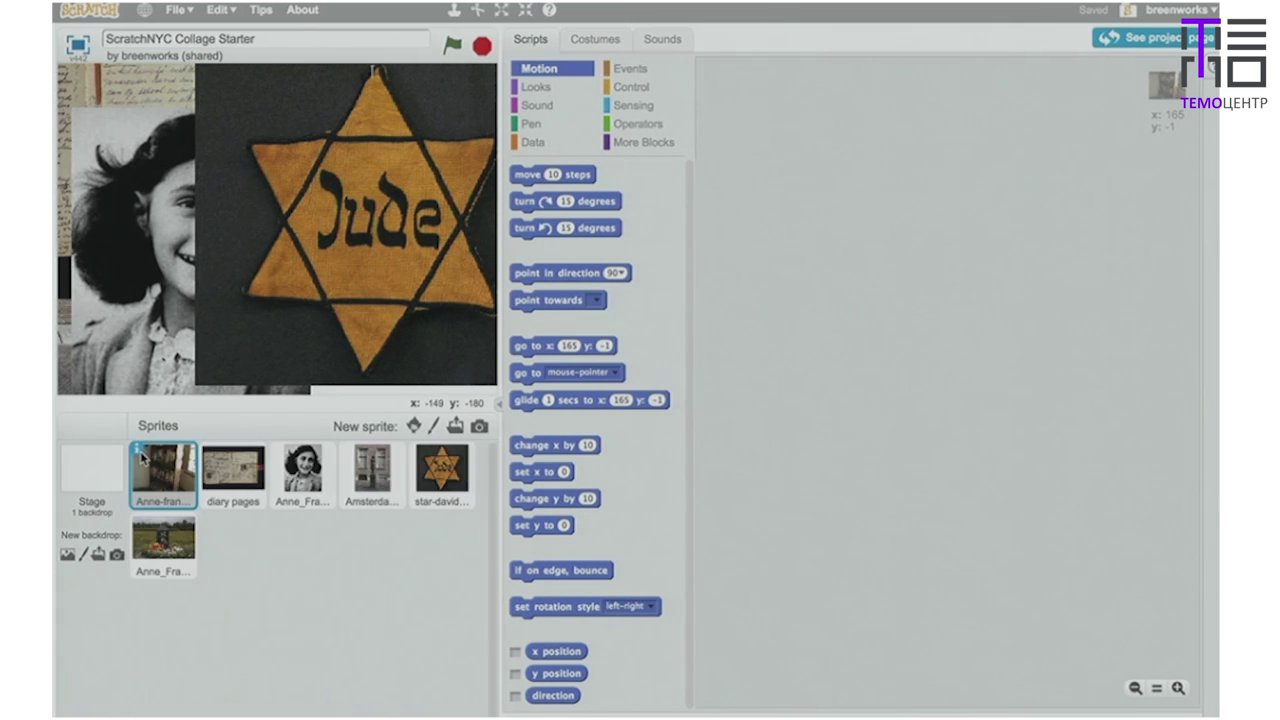
left_click(229, 474)
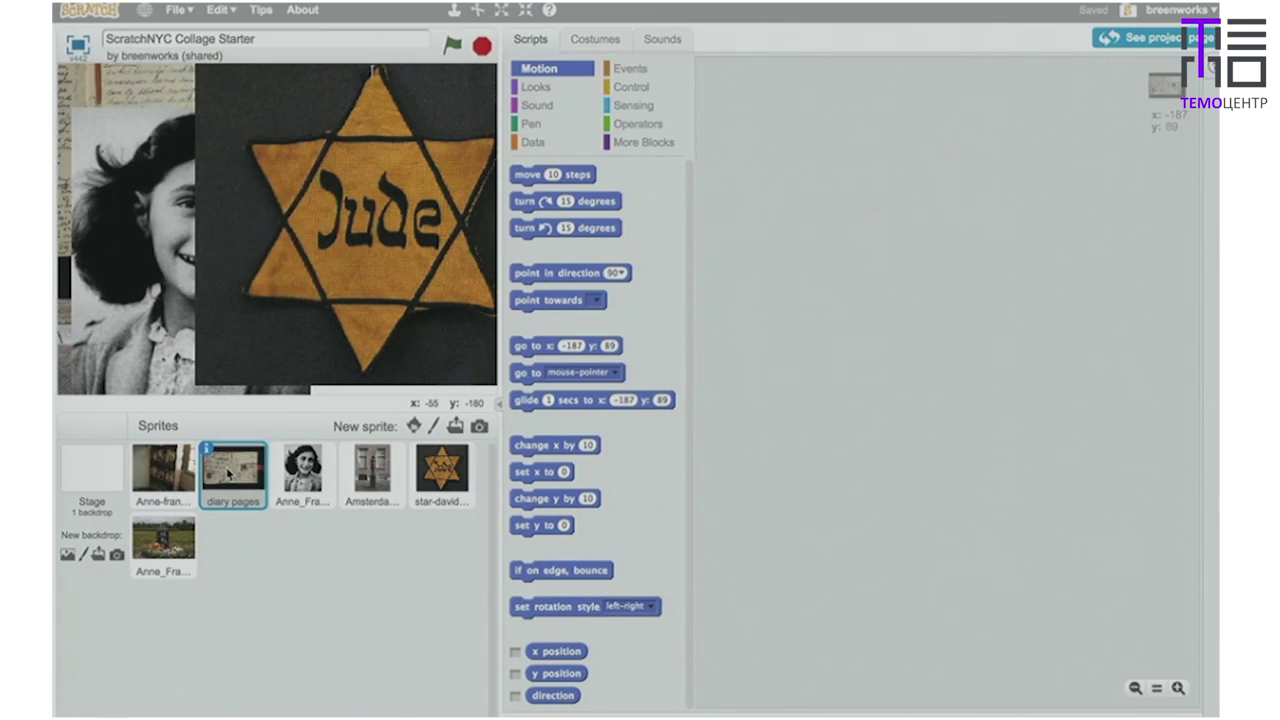
left_click(208, 450)
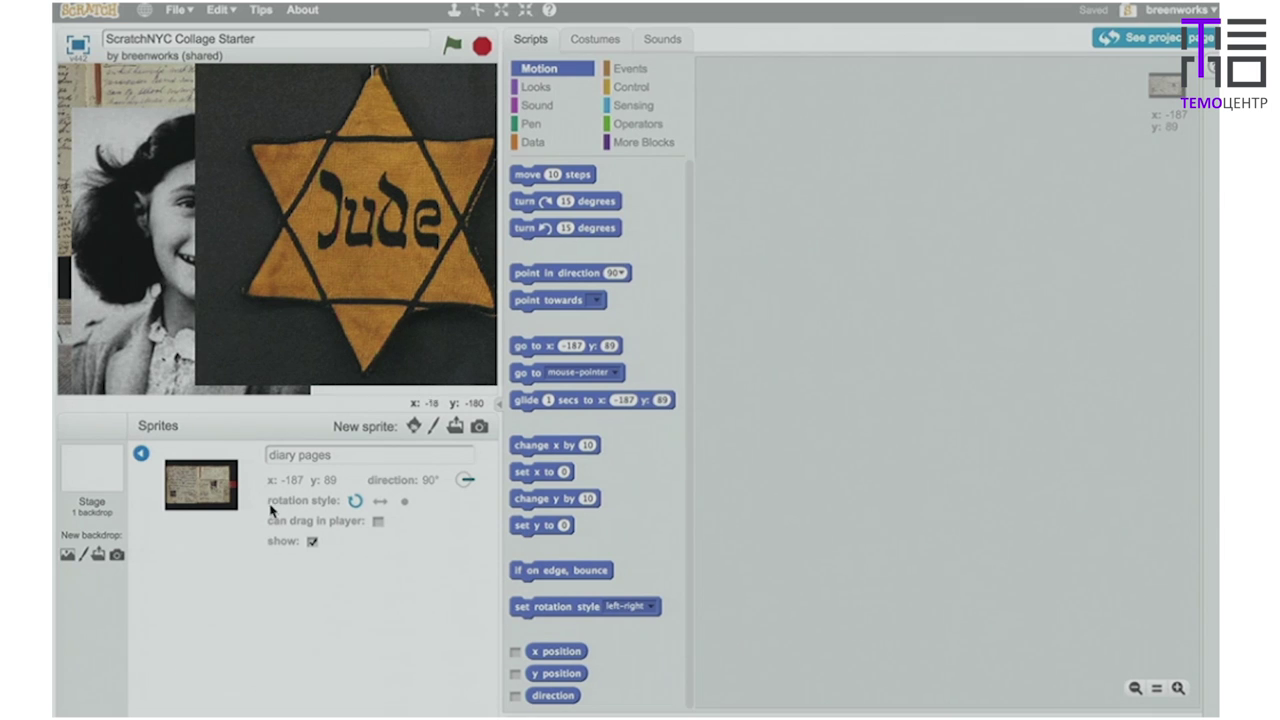
left_click(314, 544)
left_click(141, 454)
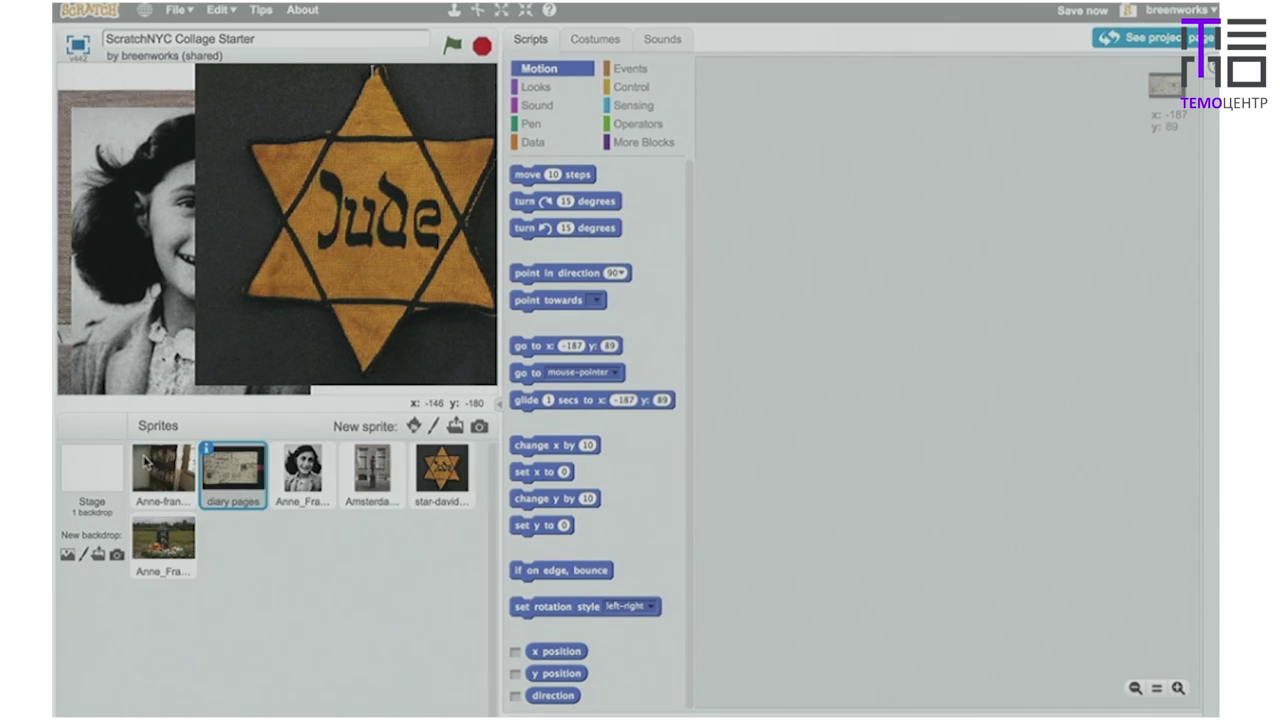
Hide the Anne_Frank_fair_use portrait and the Amsterdam_Anne_Frank statue sprites.
left_click(283, 463)
left_click(275, 451)
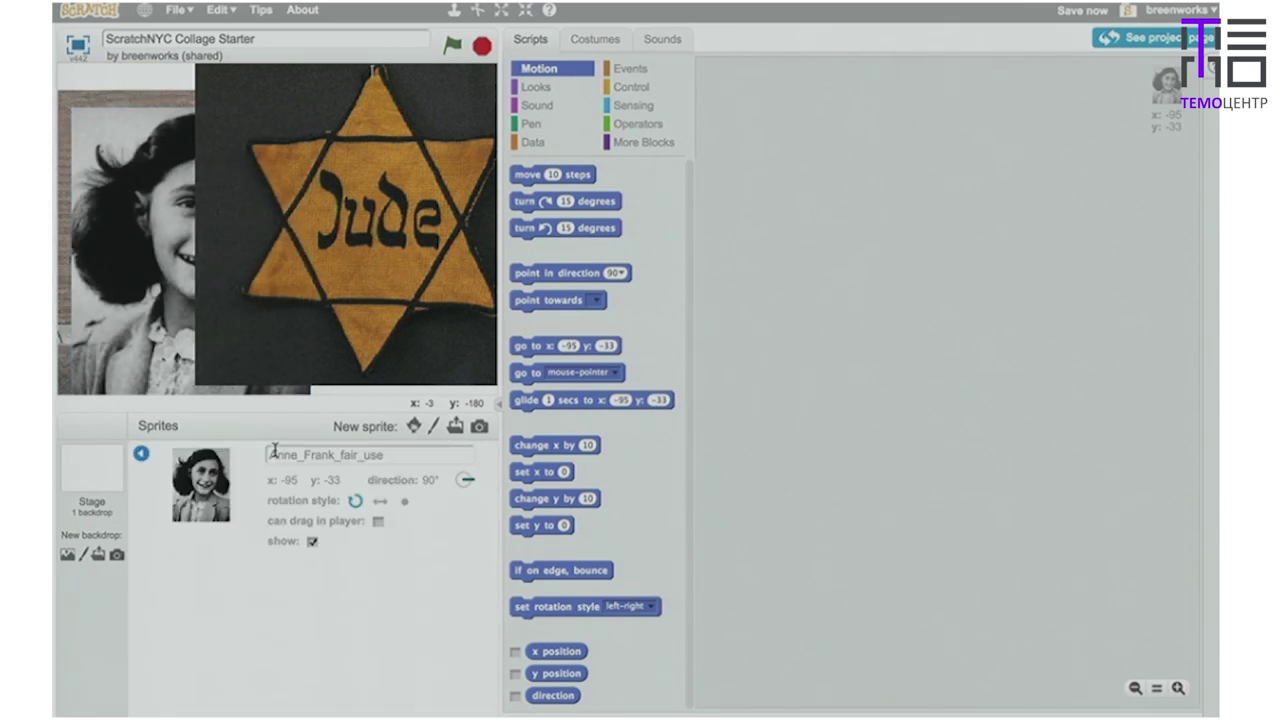
left_click(313, 542)
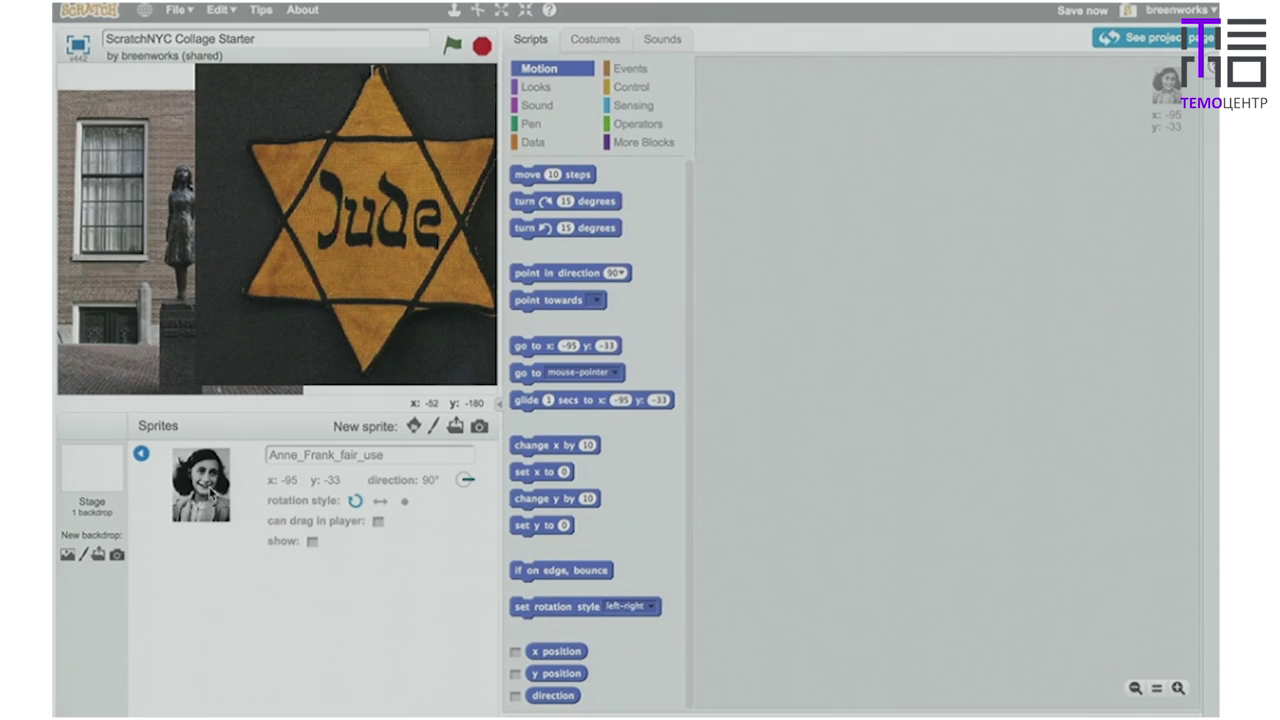
left_click(143, 454)
left_click(363, 470)
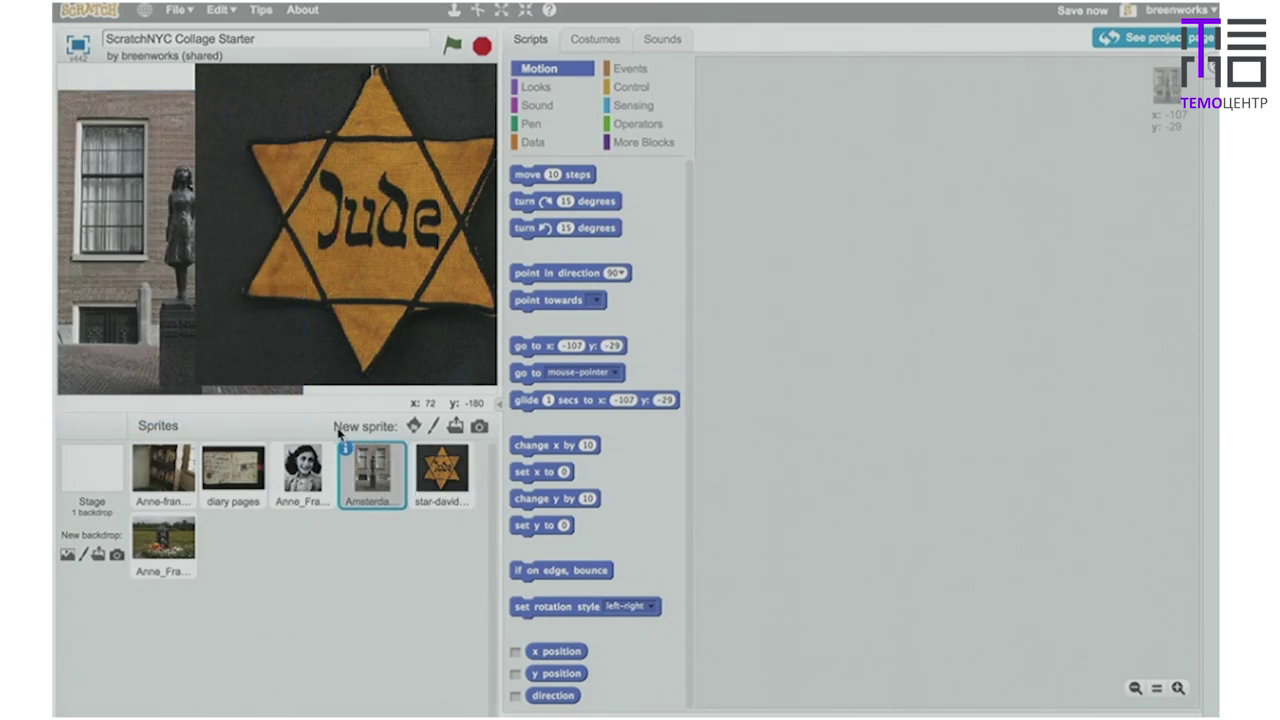
left_click(345, 452)
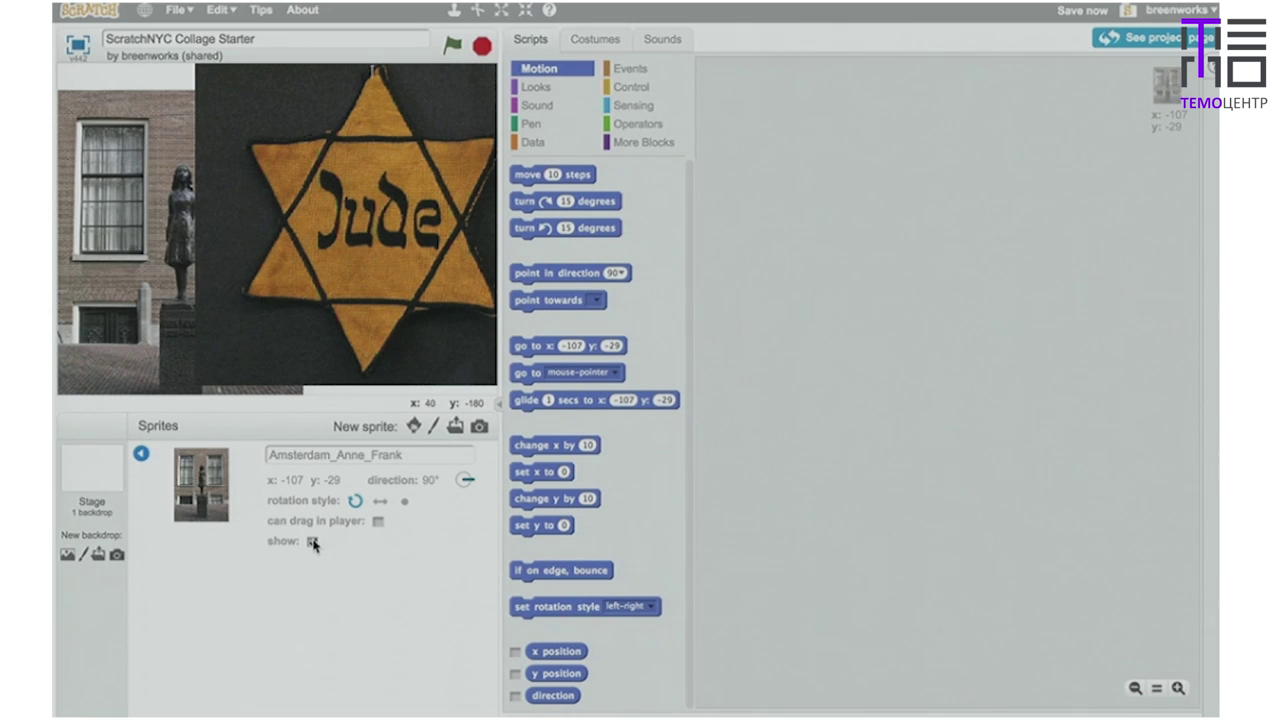
left_click(313, 542)
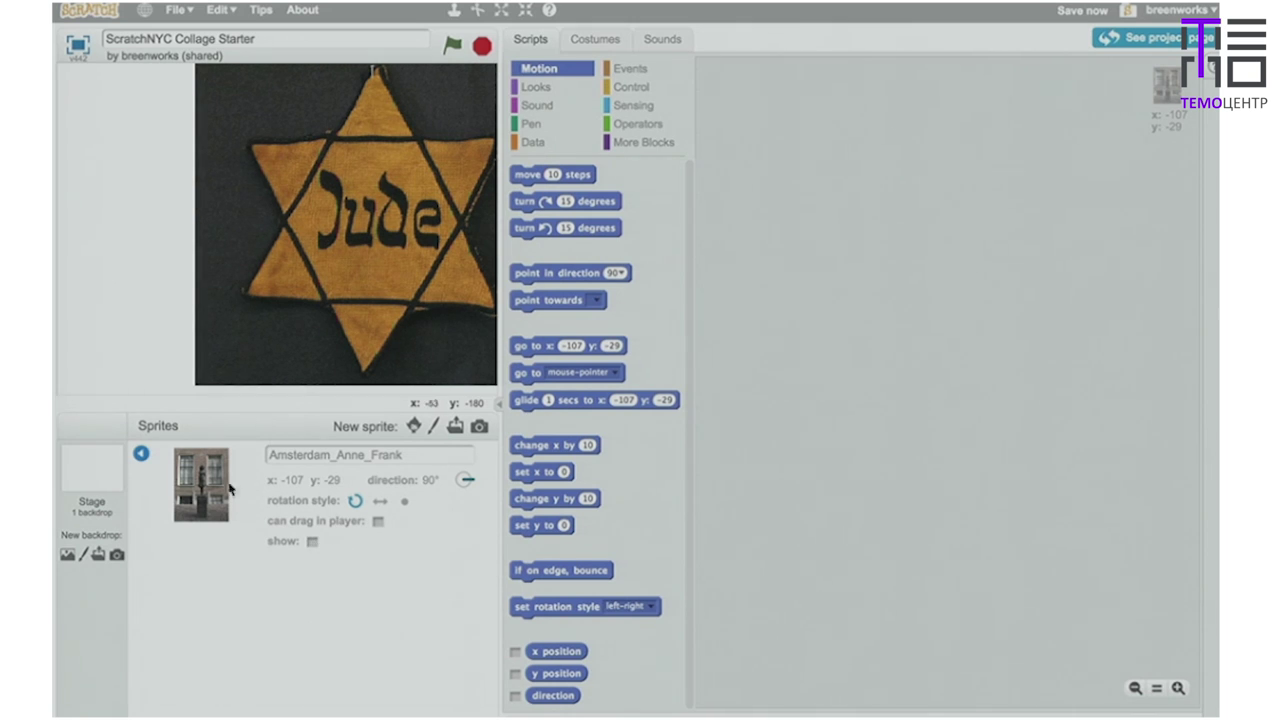
left_click(142, 454)
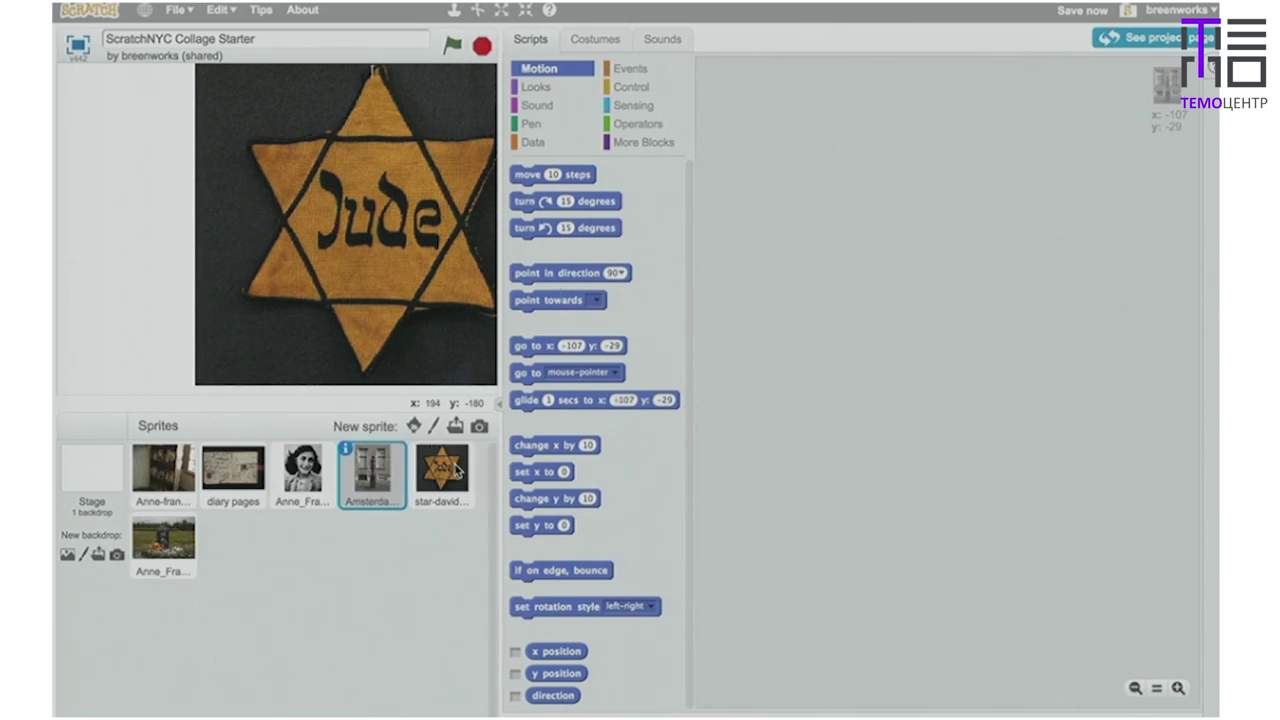
Hide the star-david-sew sprite and select the gravestone photo sprite.
left_click(424, 463)
left_click(415, 449)
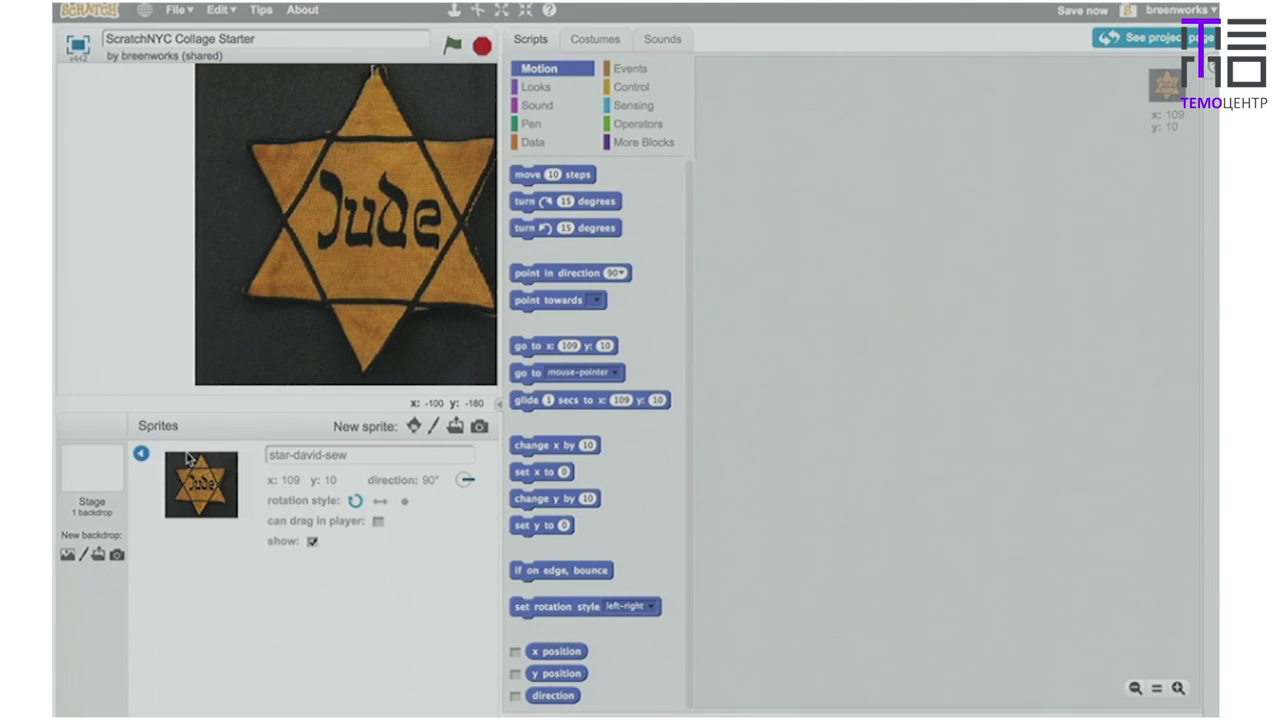
left_click(314, 543)
left_click(142, 454)
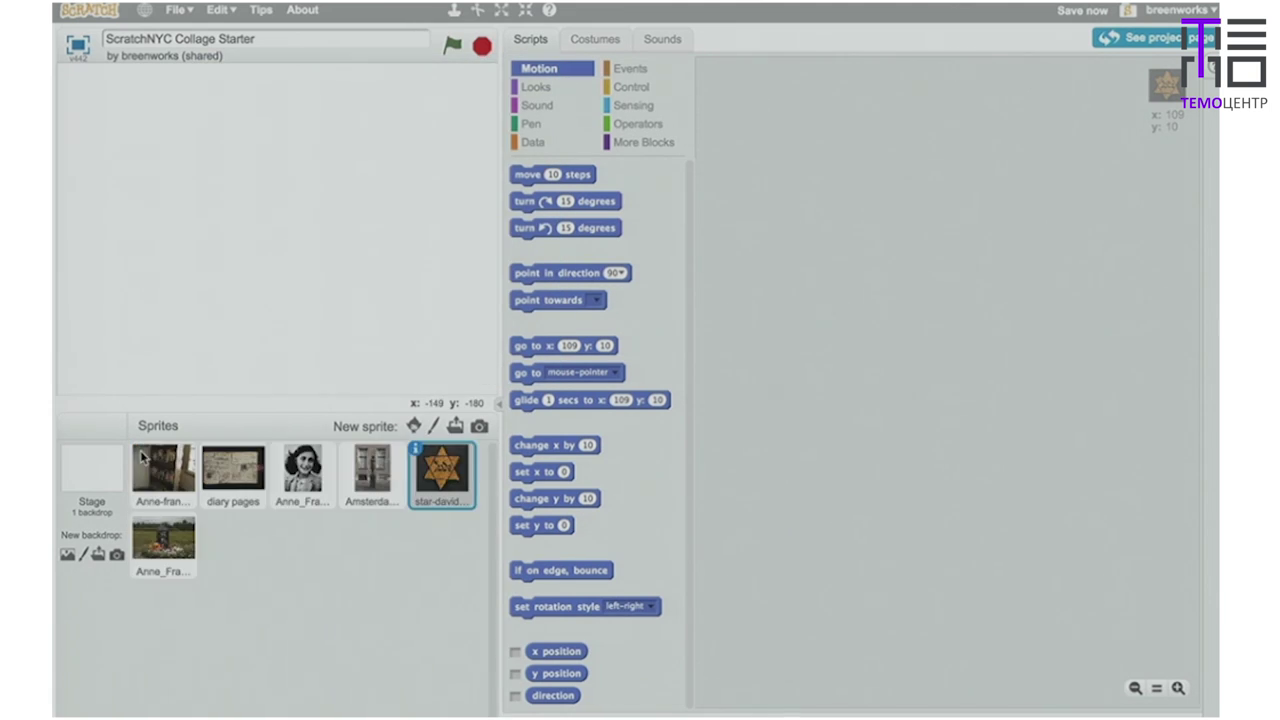
left_click(159, 546)
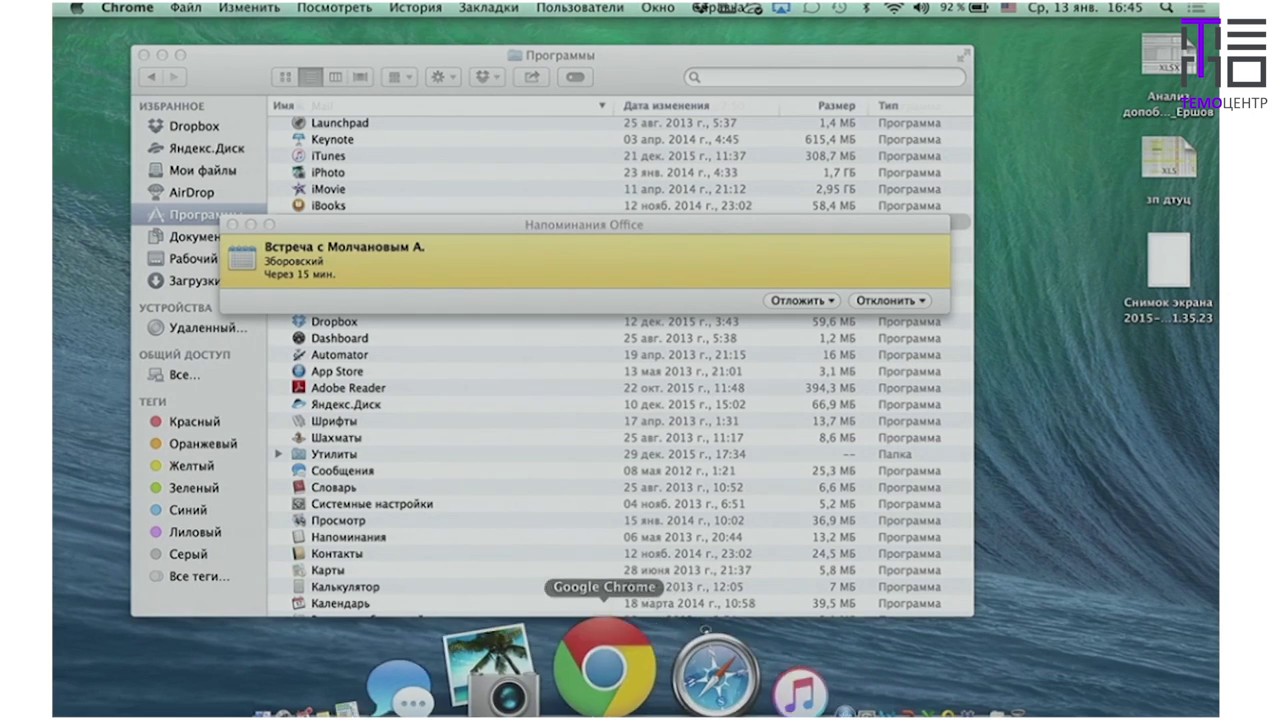
Back in Google Chrome, show the diary pages sprite again and move it on the stage to about x -1, y 13.
left_click(598, 710)
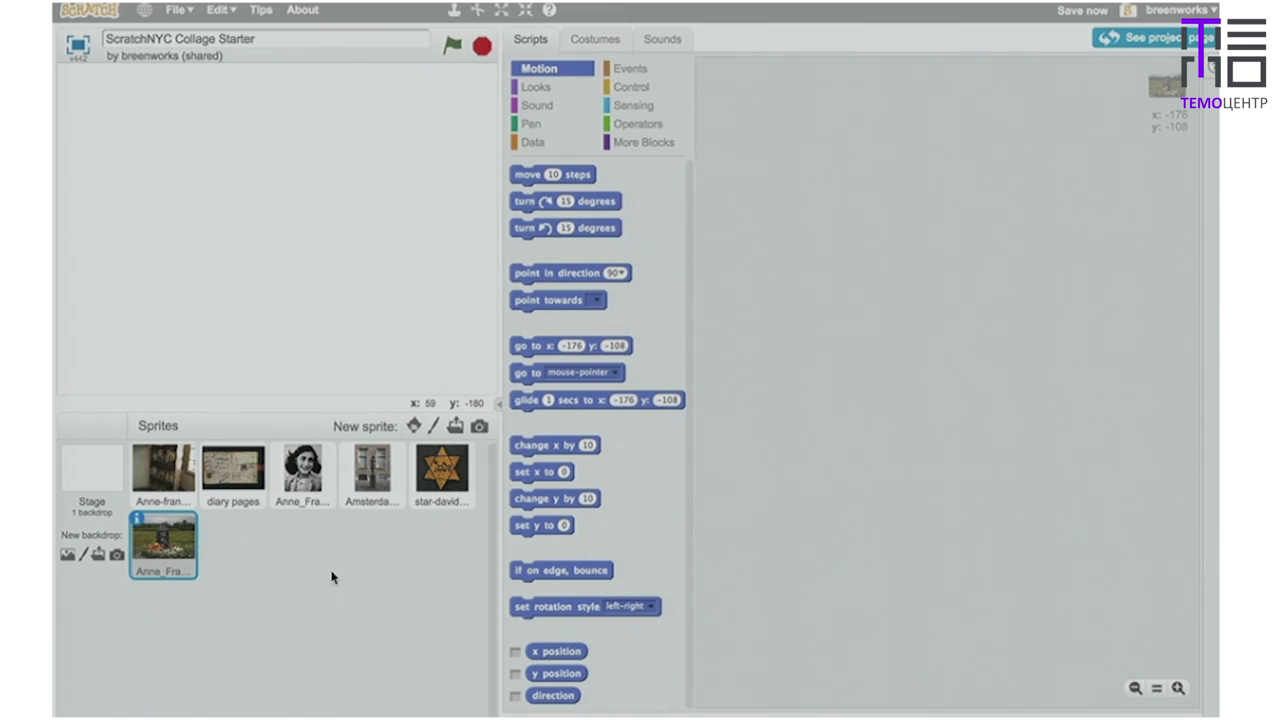
left_click(245, 476)
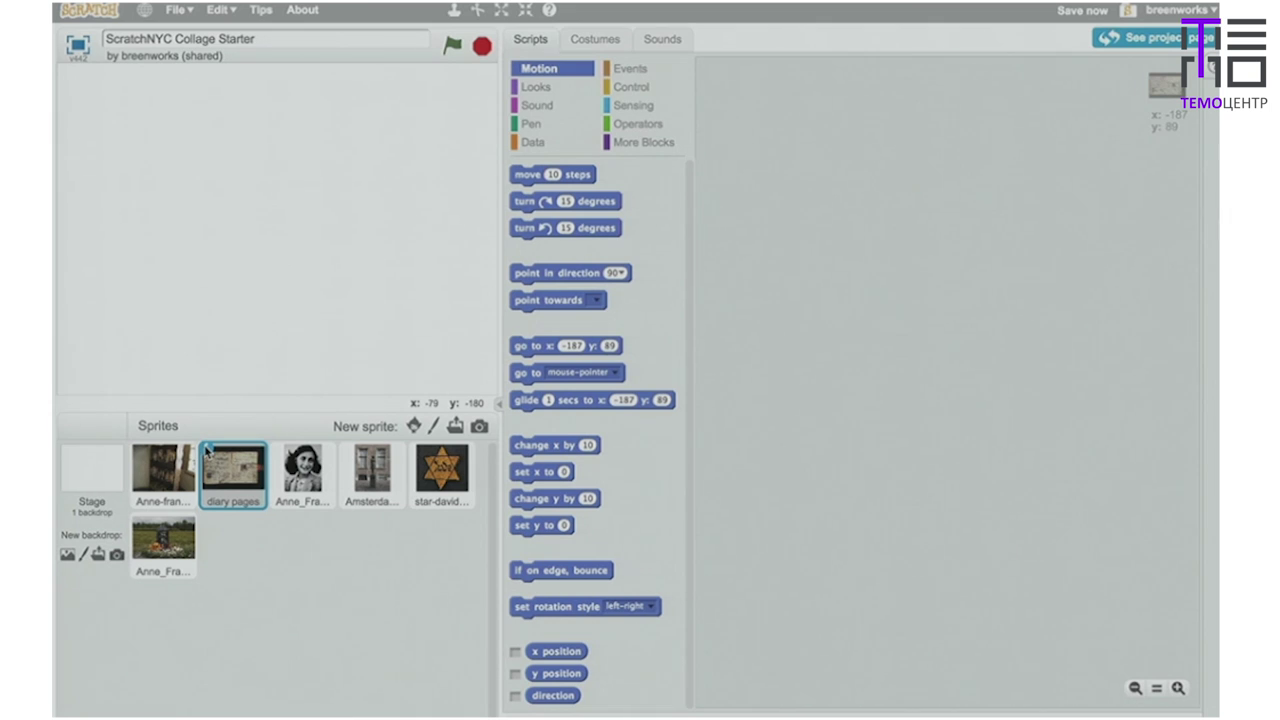
left_click(205, 451)
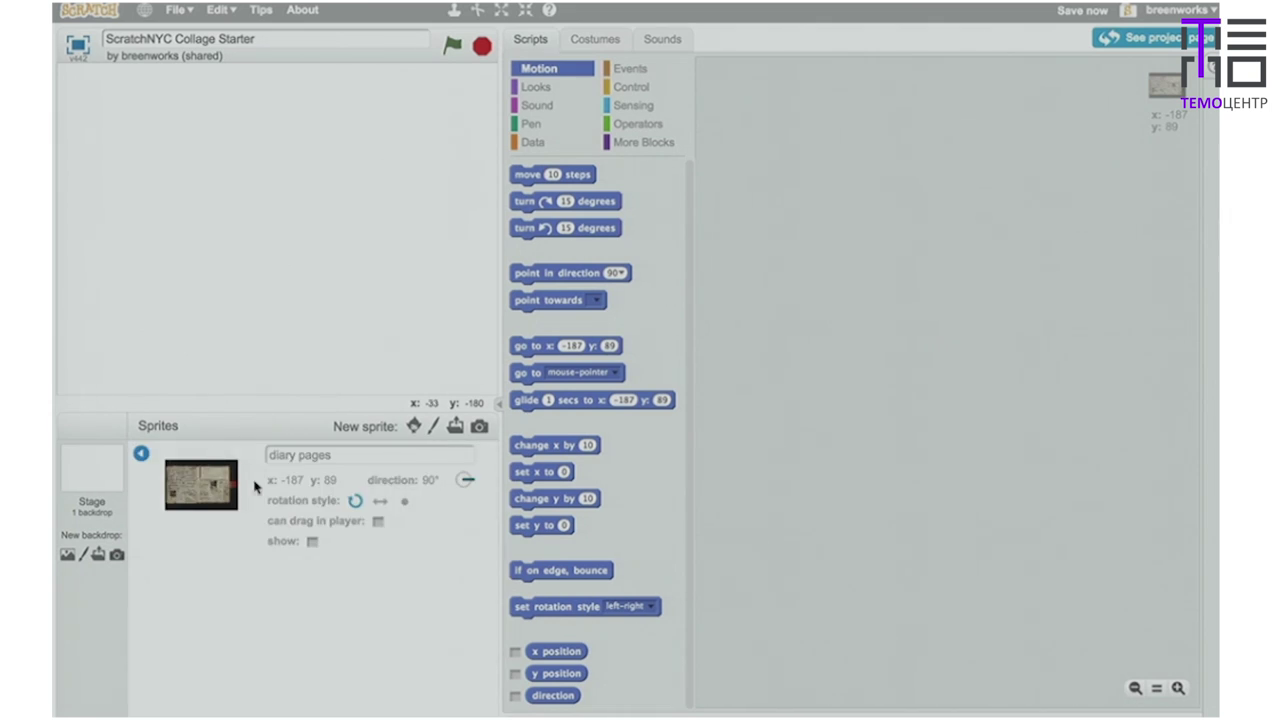
left_click(312, 541)
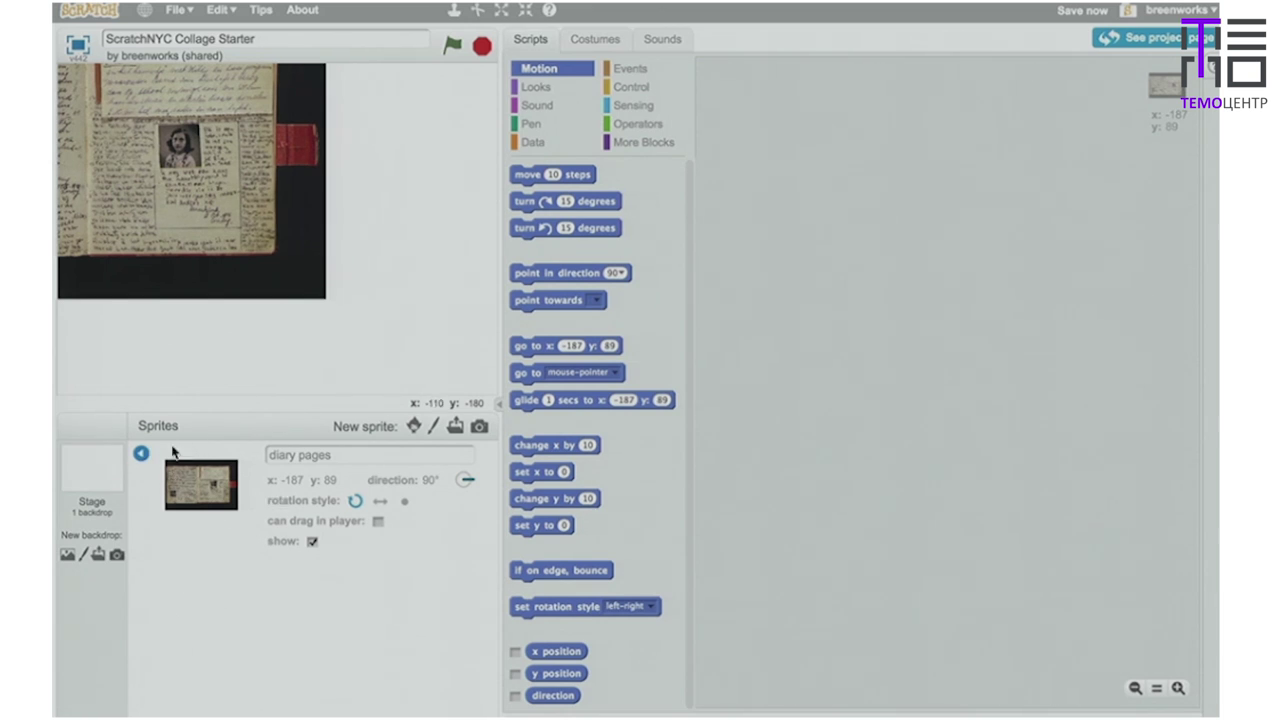
left_click(139, 455)
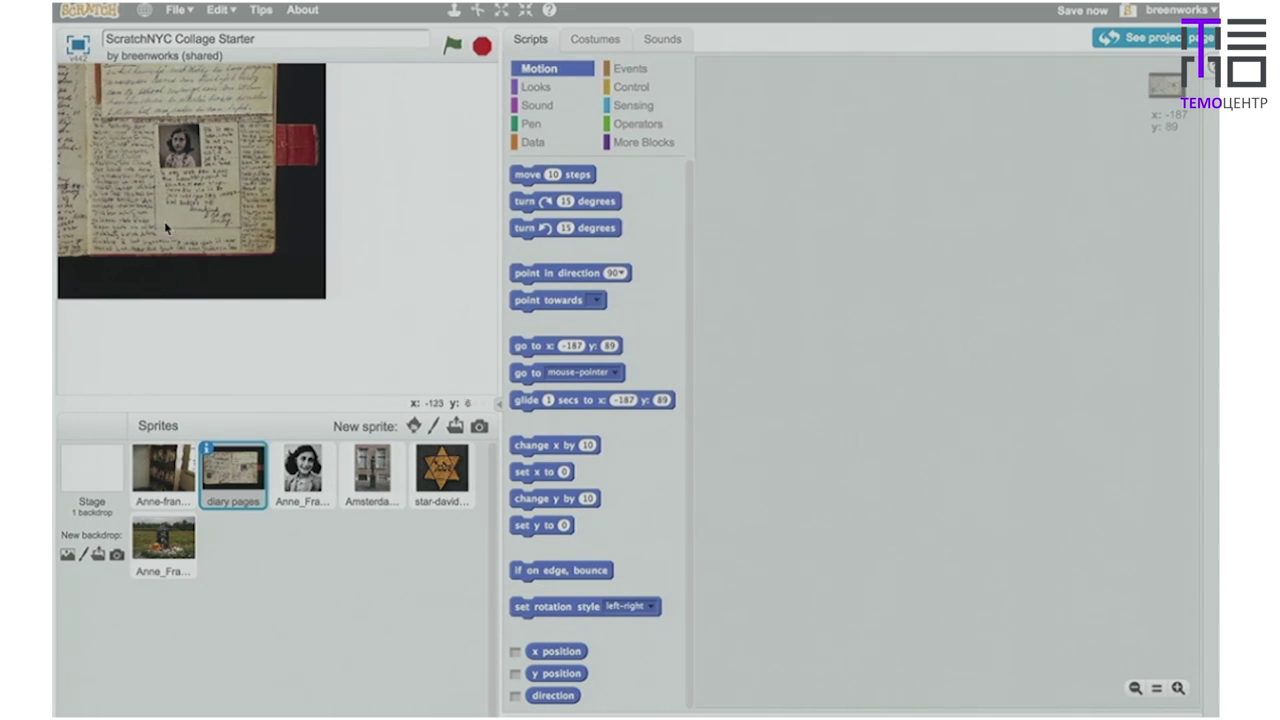
left_click_drag(168, 208, 264, 258)
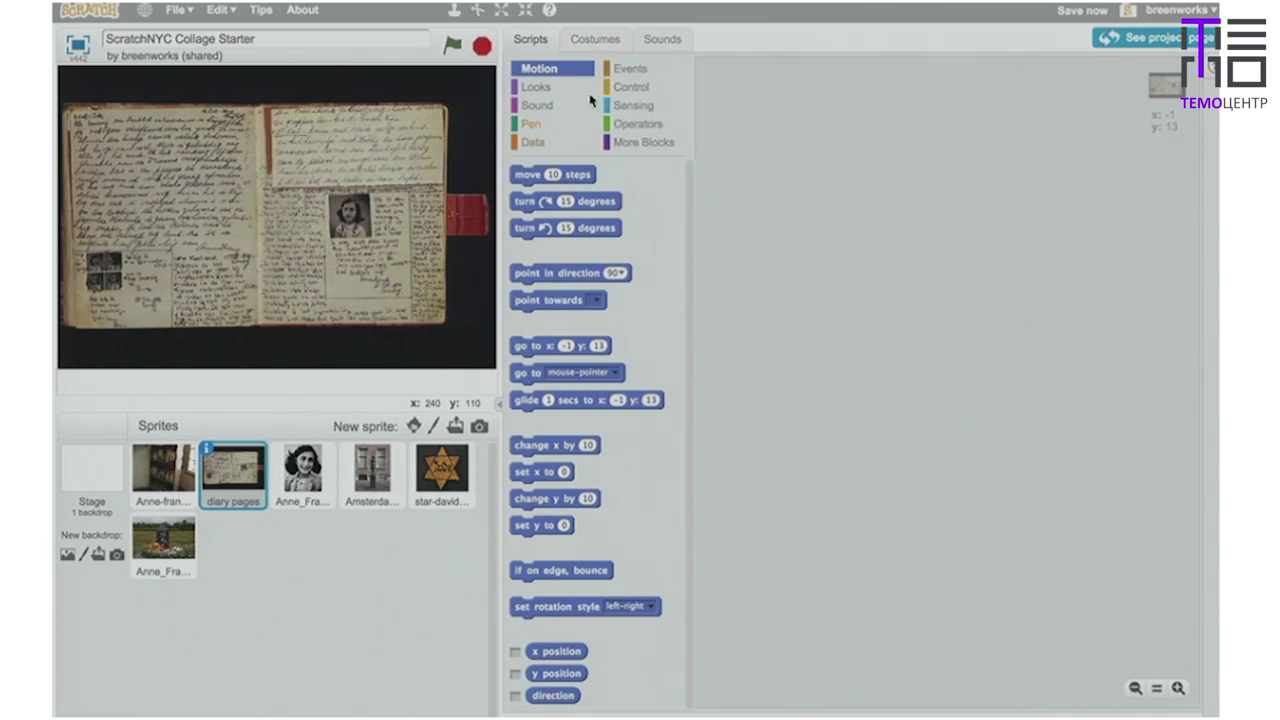
In the diary pages costume, erase the black background above, to the right of and below the book with a wider eraser.
left_click(606, 40)
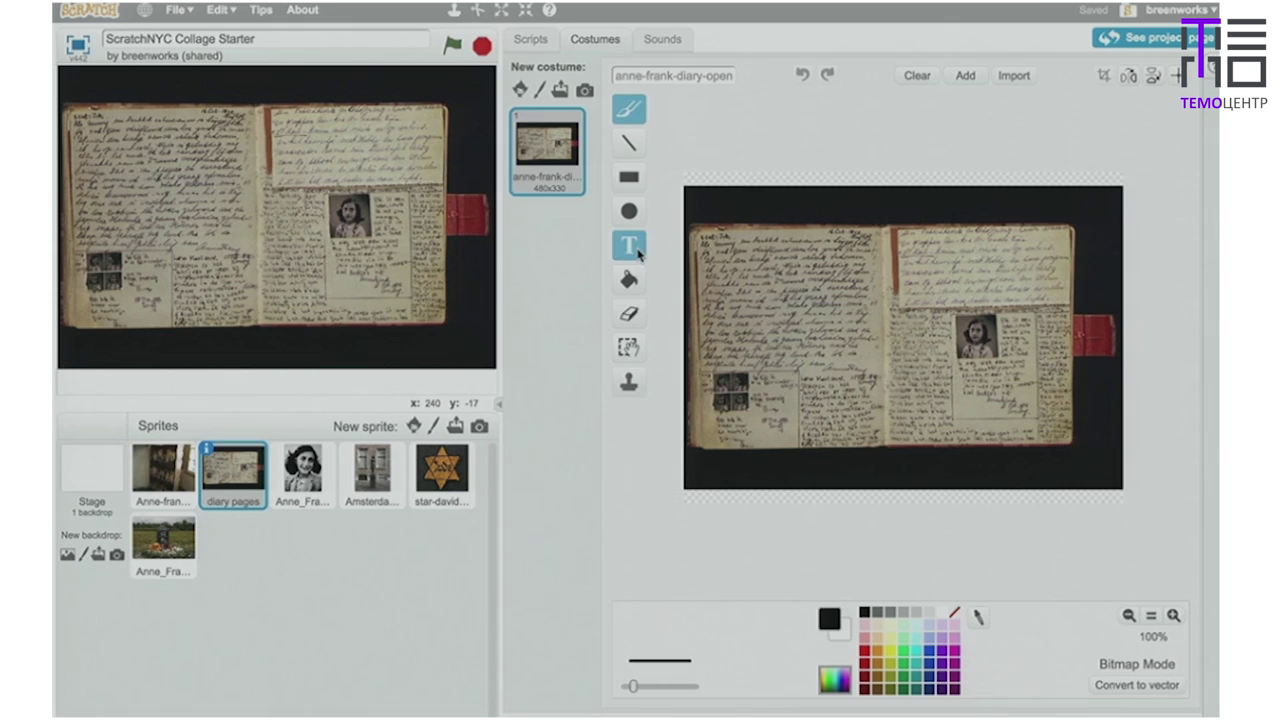
left_click(636, 320)
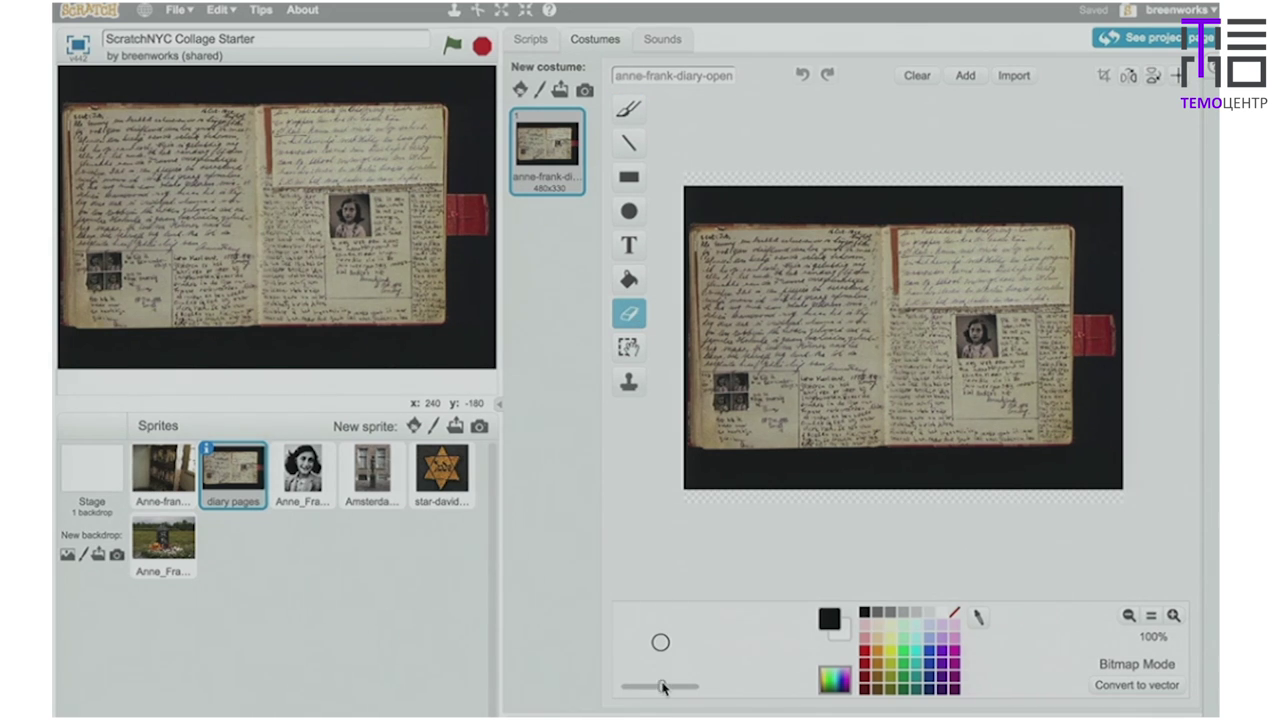
left_click_drag(662, 687, 687, 687)
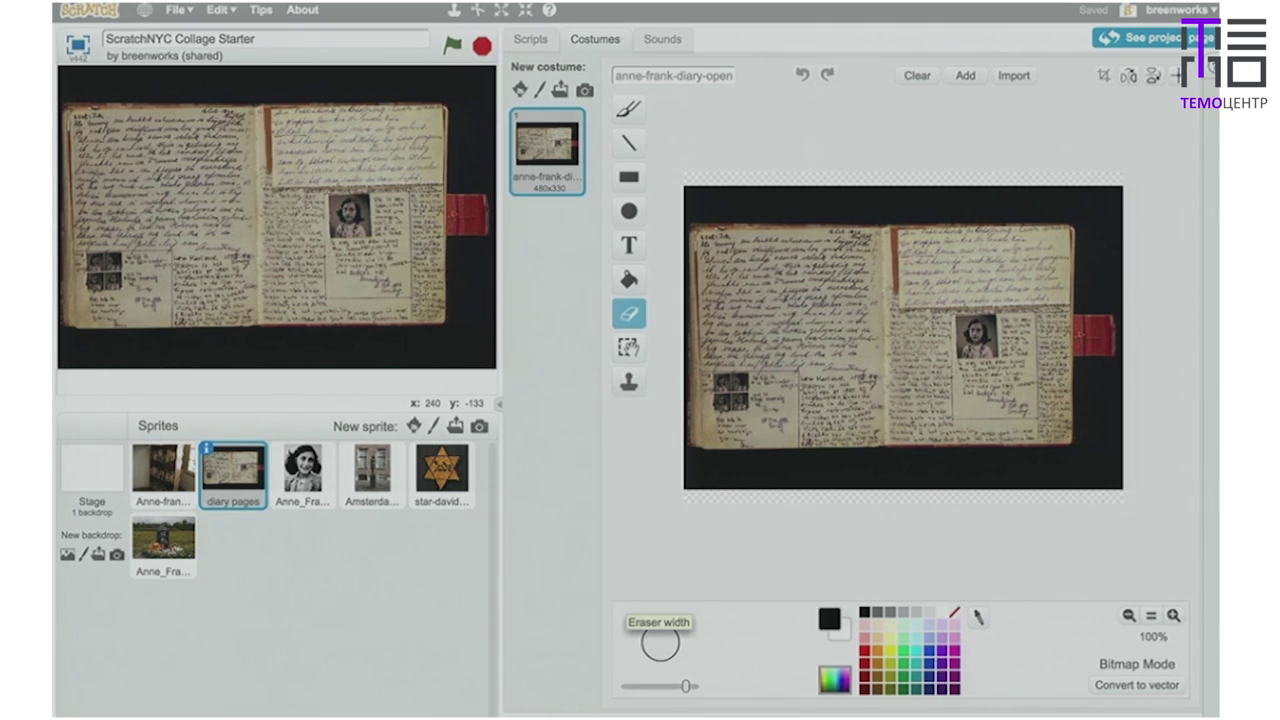
left_click(745, 190)
mouse_move(745, 190)
left_mouse_down()
mouse_move(1124, 197)
mouse_move(1090, 212)
mouse_move(1101, 278)
mouse_move(1083, 473)
left_mouse_up()
left_click(1091, 204)
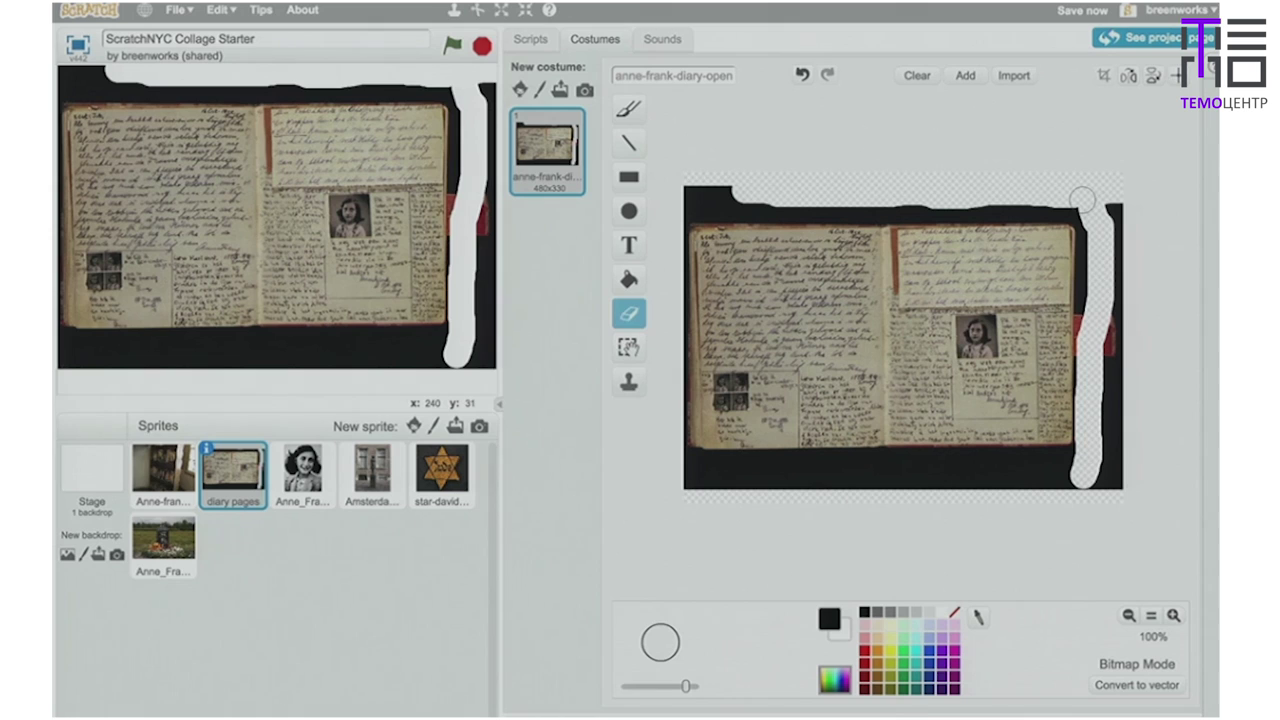
mouse_move(1082, 200)
left_mouse_down()
mouse_move(1092, 360)
mouse_move(1078, 478)
mouse_move(1083, 466)
mouse_move(712, 473)
mouse_move(677, 491)
mouse_move(1100, 477)
mouse_move(1114, 455)
mouse_move(1111, 191)
mouse_move(1108, 484)
left_mouse_up()
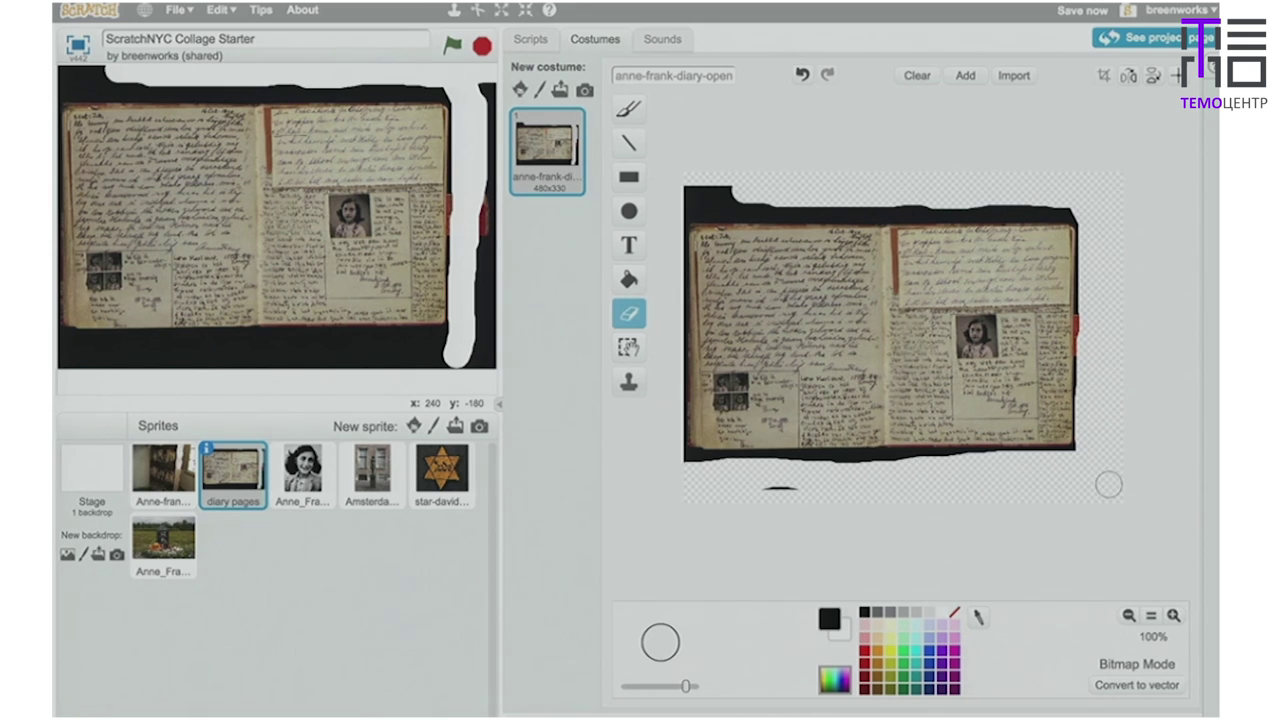
Erase the remaining black at the diary's upper left corner and top edge, plus the leftover speck below the book.
mouse_move(918, 200)
left_mouse_down()
mouse_move(840, 194)
mouse_move(675, 218)
mouse_move(690, 186)
mouse_move(741, 177)
left_mouse_up()
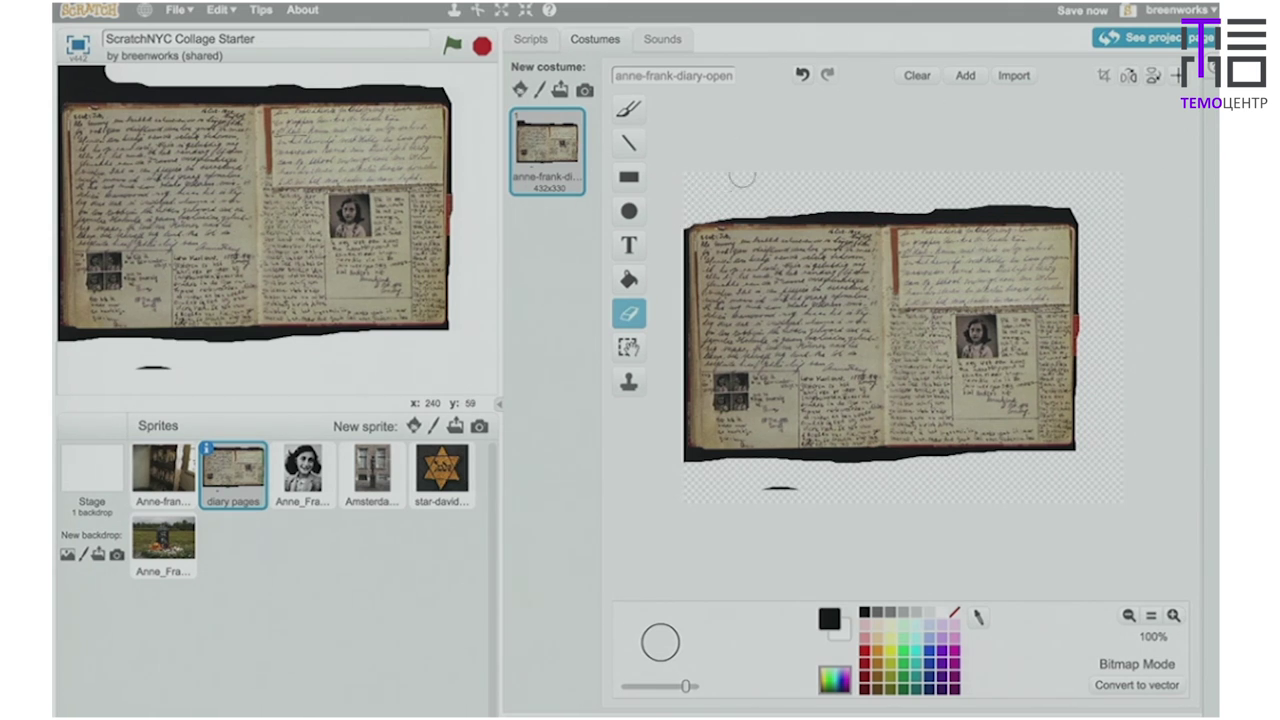
left_click_drag(852, 203, 1082, 200)
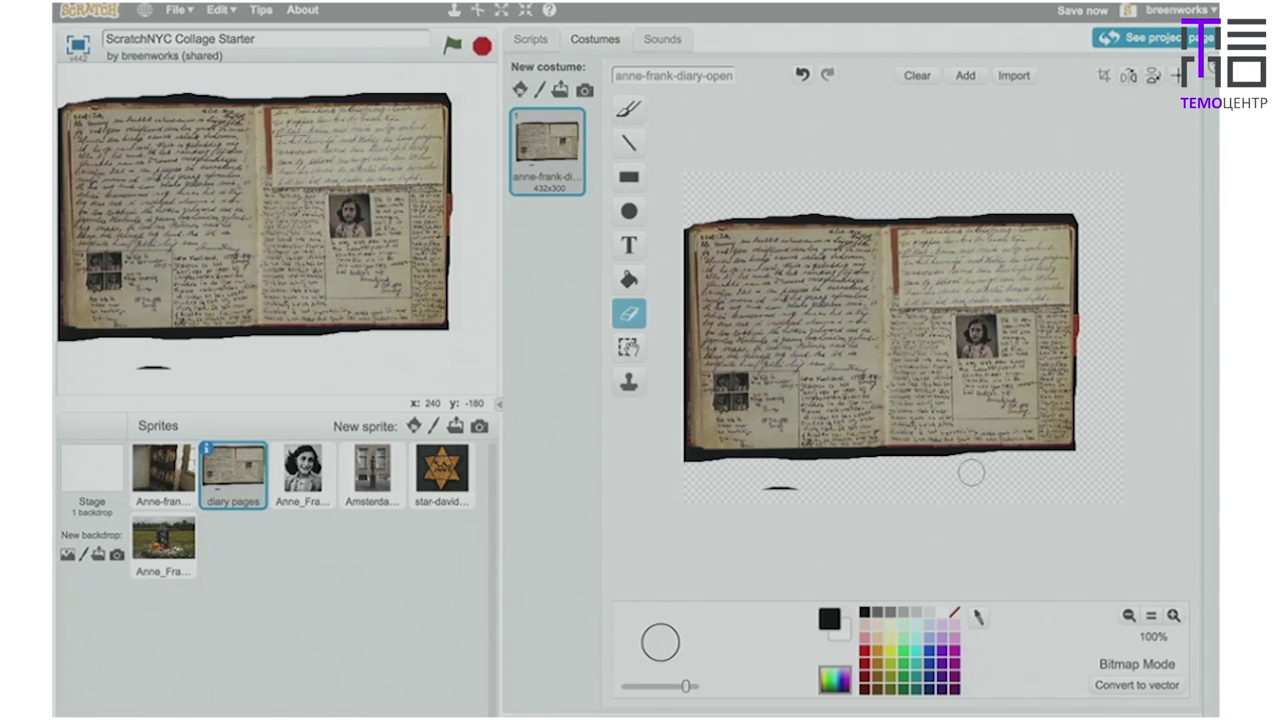
mouse_move(715, 467)
left_mouse_down()
mouse_move(880, 458)
mouse_move(912, 488)
left_mouse_up()
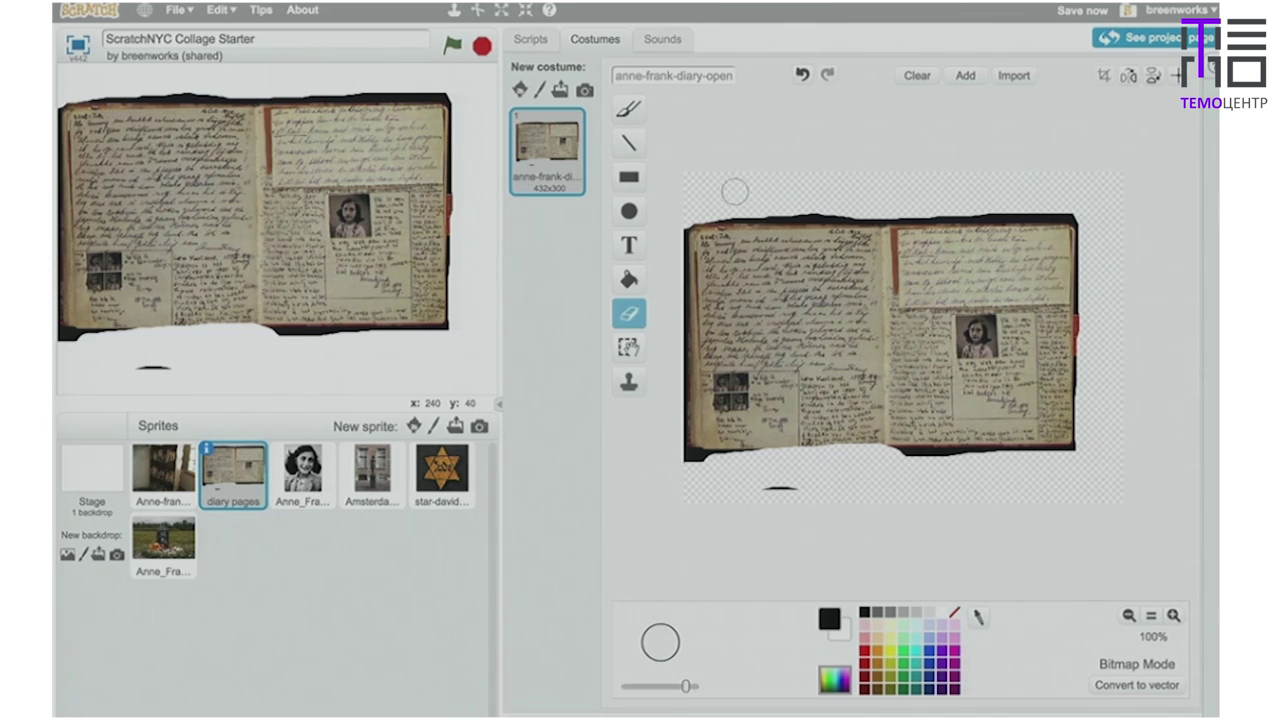
left_click(804, 76)
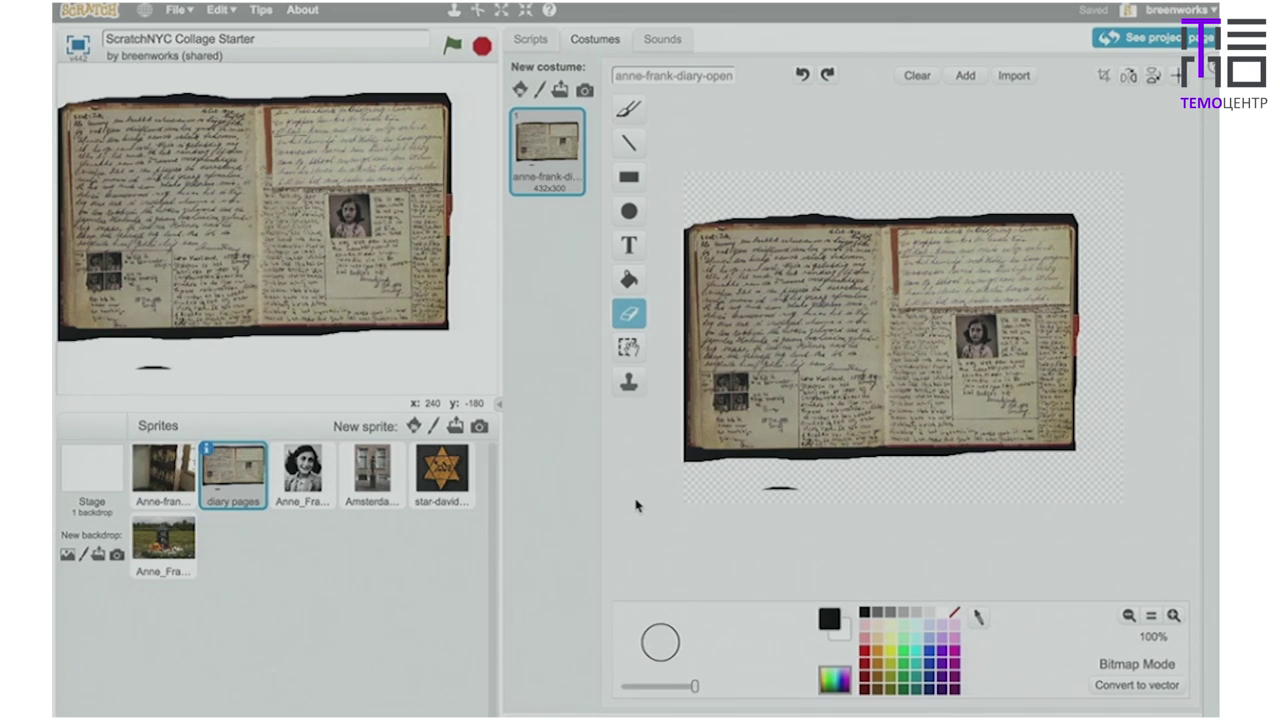
left_click_drag(766, 491, 823, 488)
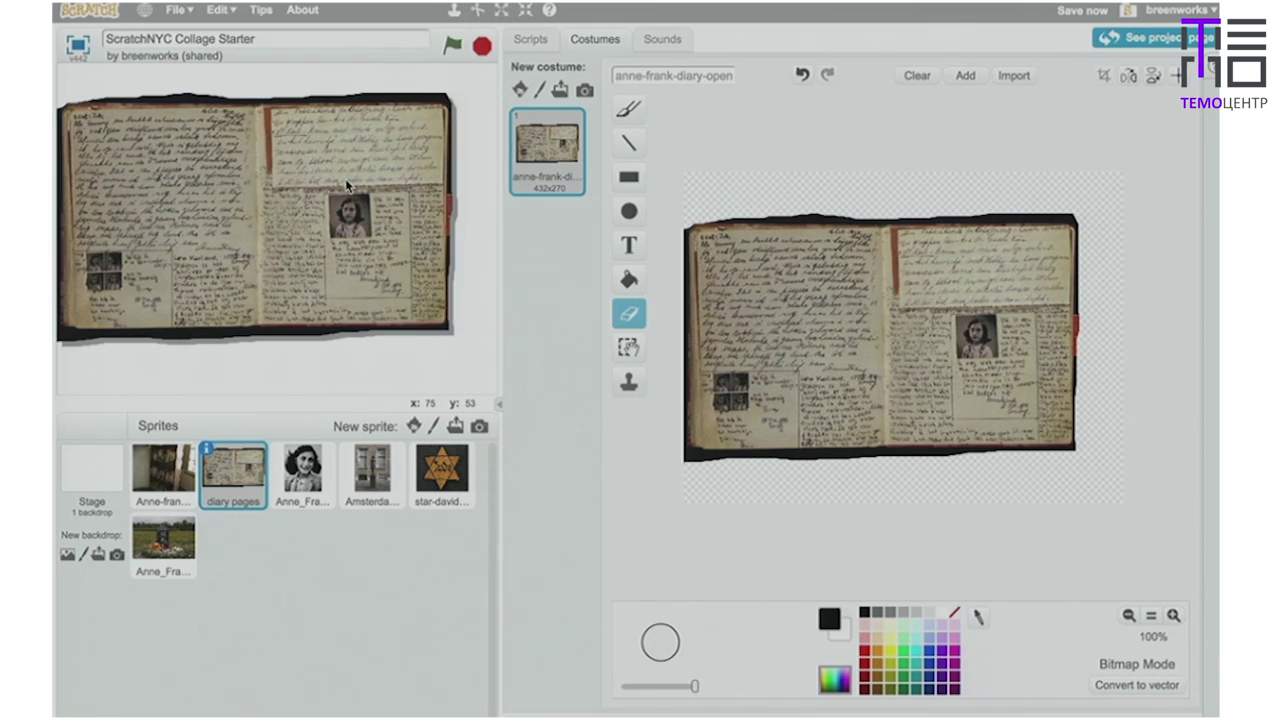
Move the diary pages sprite partly off the stage's left edge and show the Anne-frank-haus sprite.
left_click_drag(347, 185, 142, 192)
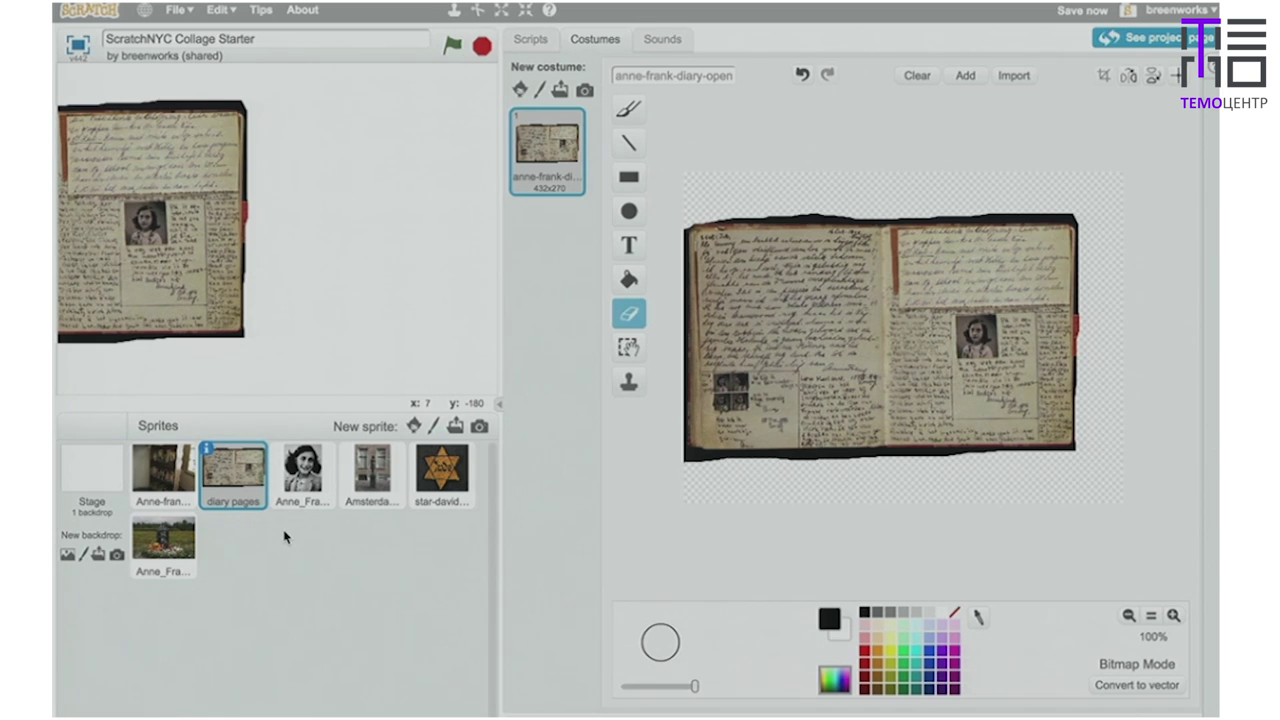
left_click(180, 480)
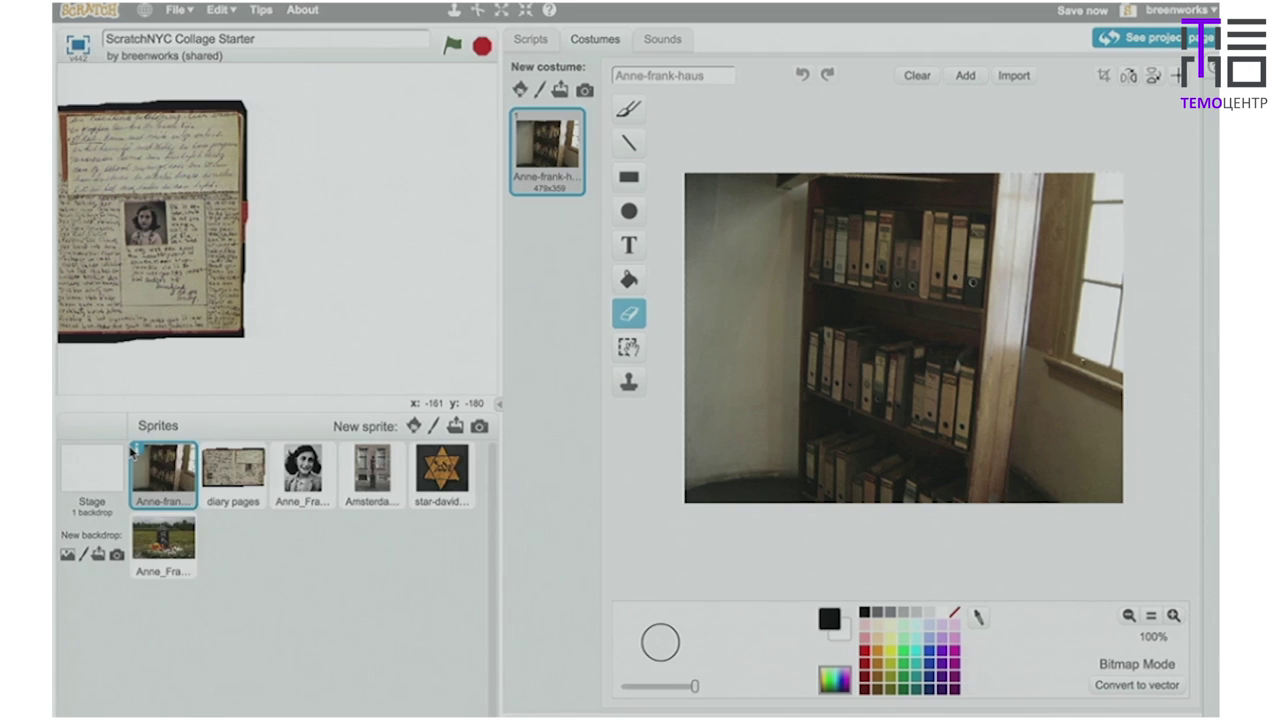
left_click(137, 452)
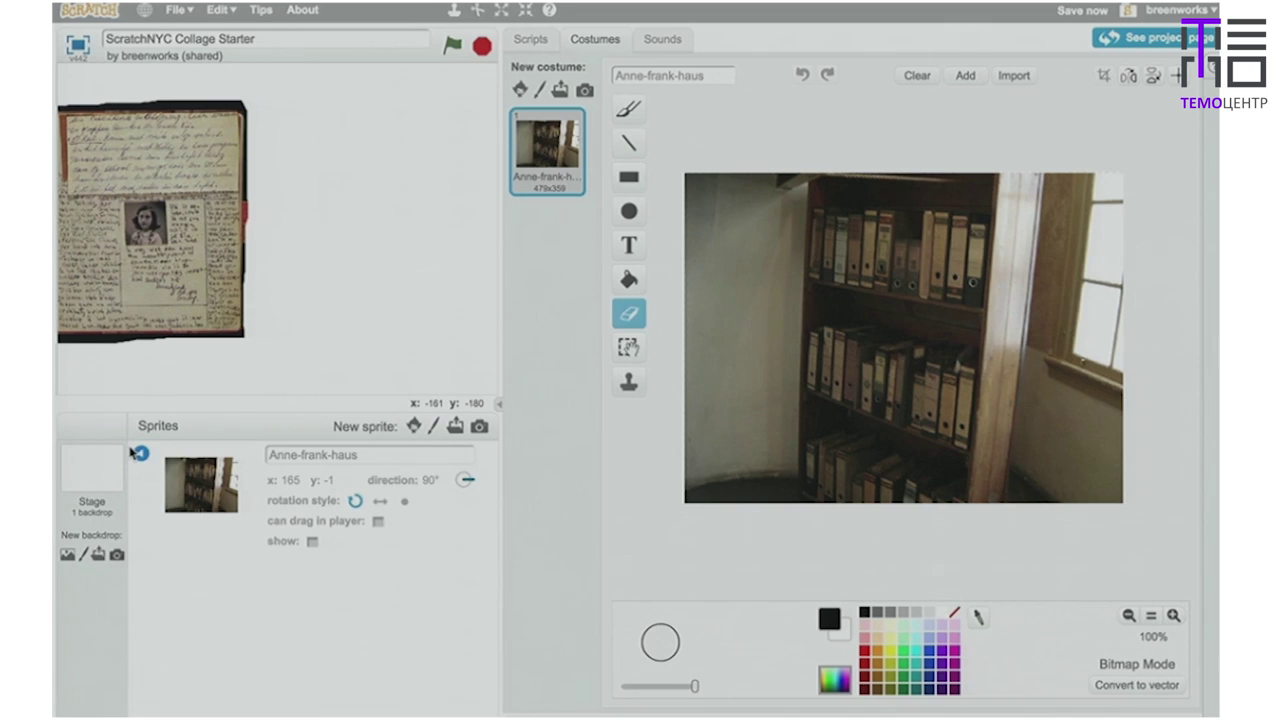
left_click(312, 541)
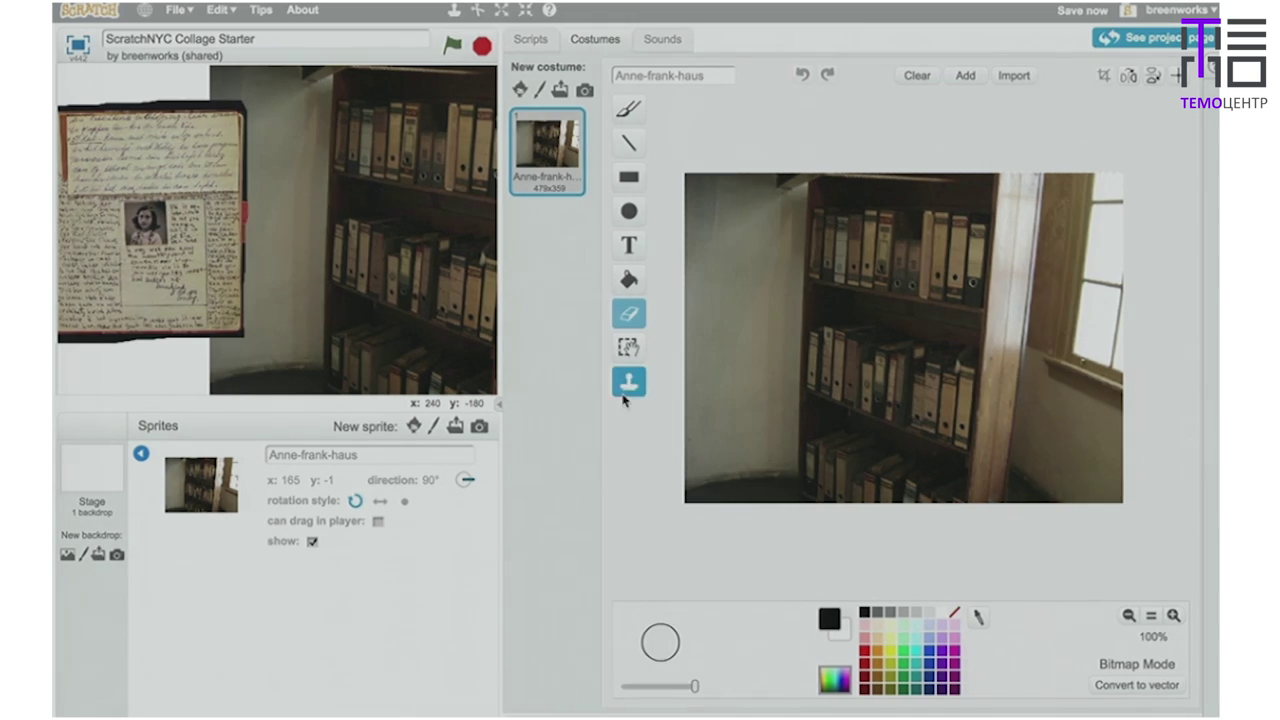
Cut the window area and the bare wall beside the bookcase out of the Anne-frank-haus costume, keeping only the bookcase.
left_click(634, 347)
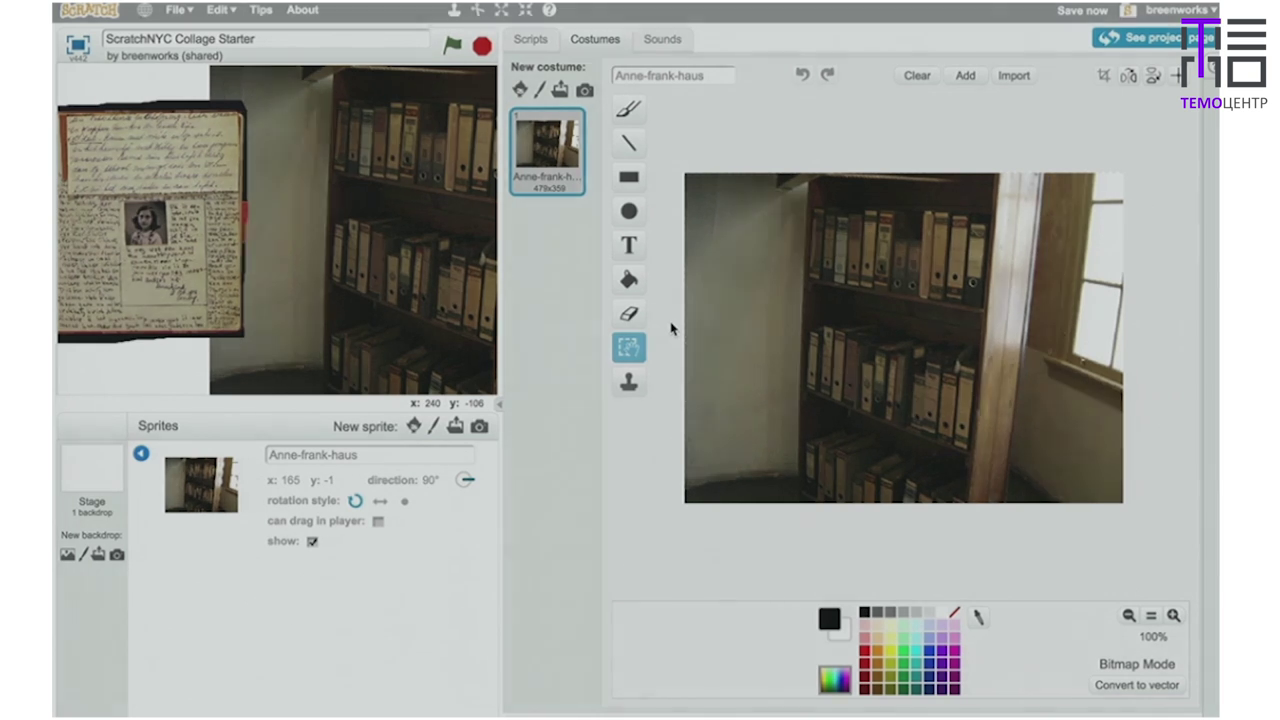
left_click(1043, 175)
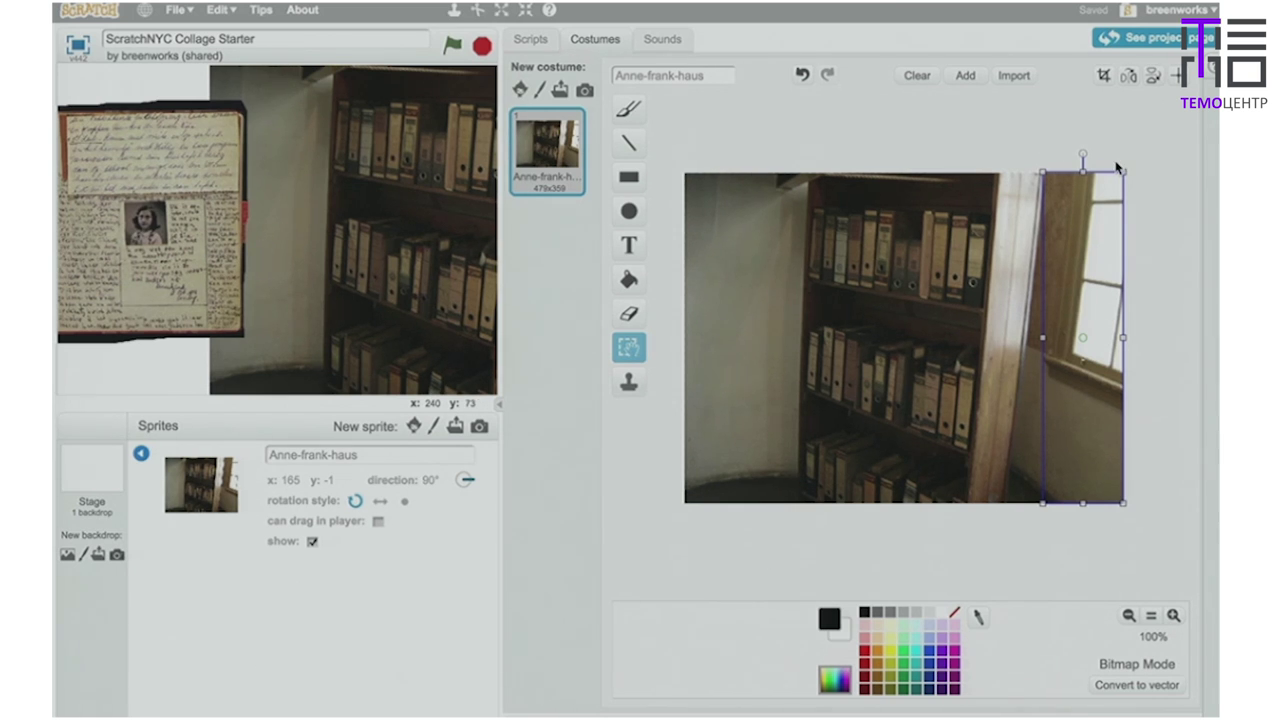
key("Delete")
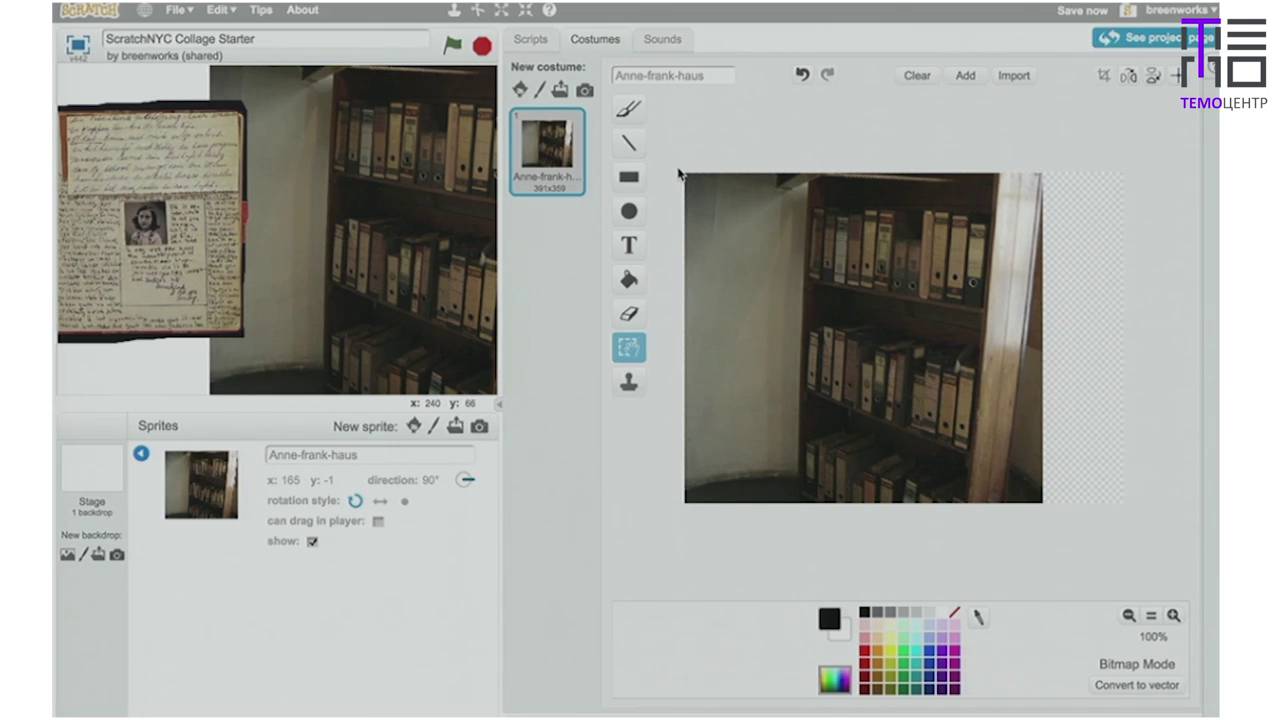
left_click_drag(678, 172, 799, 534)
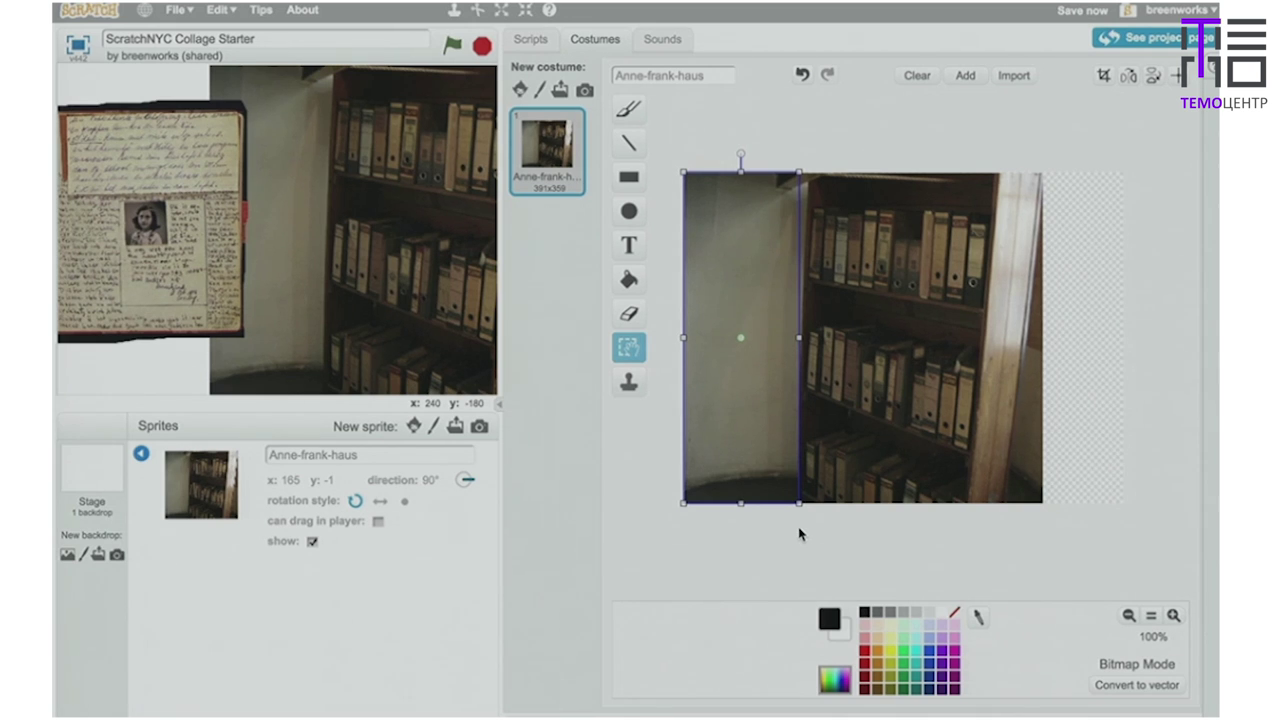
key("Delete")
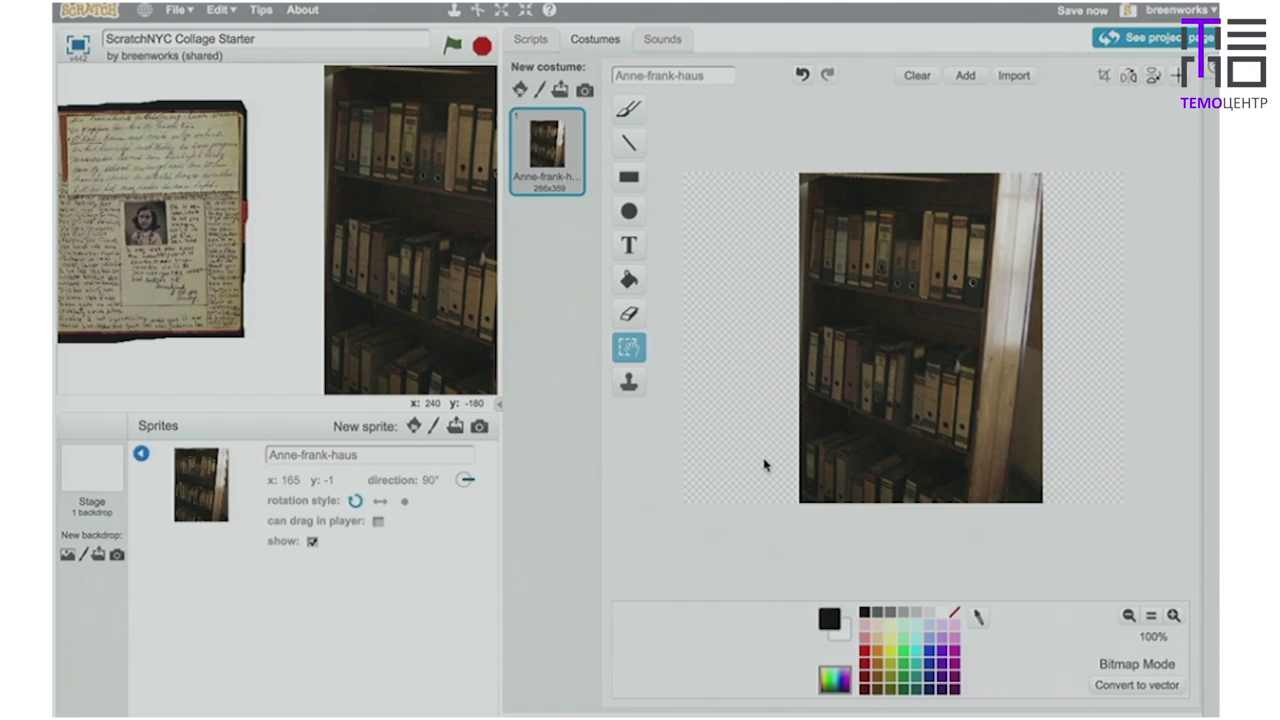
Move the bookcase sprite to about x 136, y -1 and the diary pages sprite to about x -154, y 51 on the stage.
mouse_move(470, 324)
left_mouse_down()
mouse_move(388, 312)
mouse_move(438, 302)
mouse_move(446, 318)
left_mouse_up()
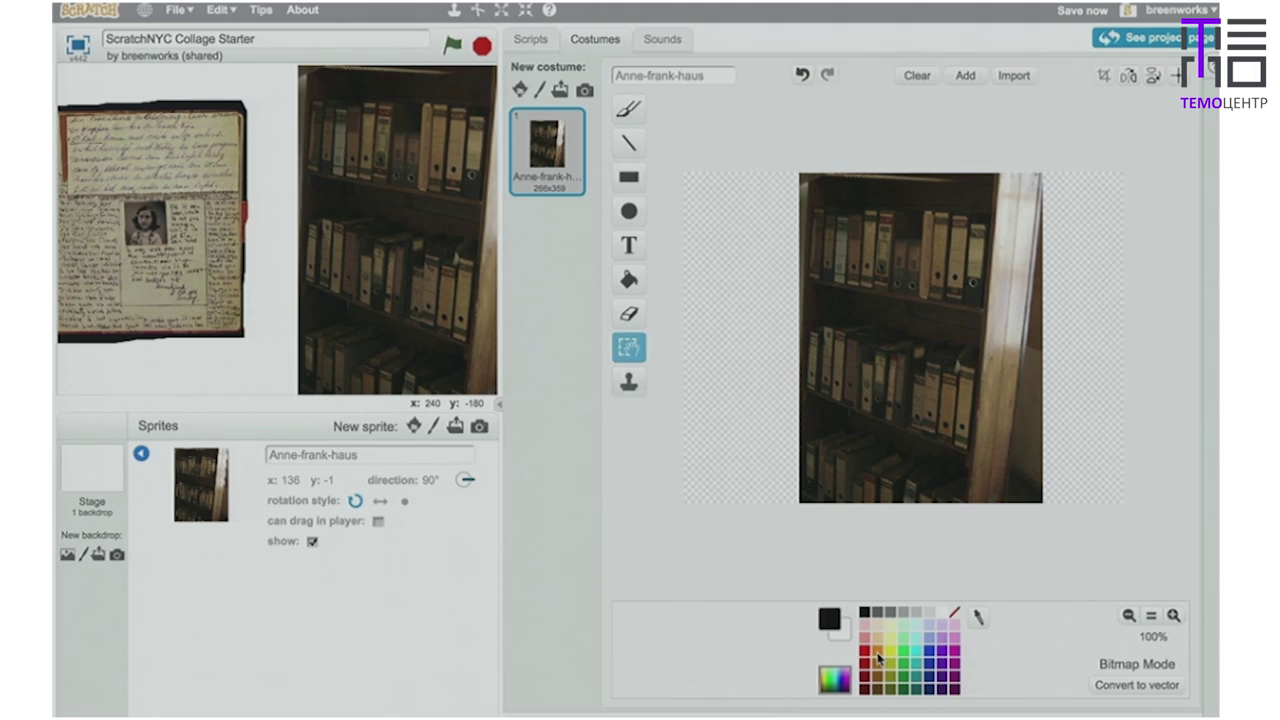
left_click(957, 615)
left_click(636, 180)
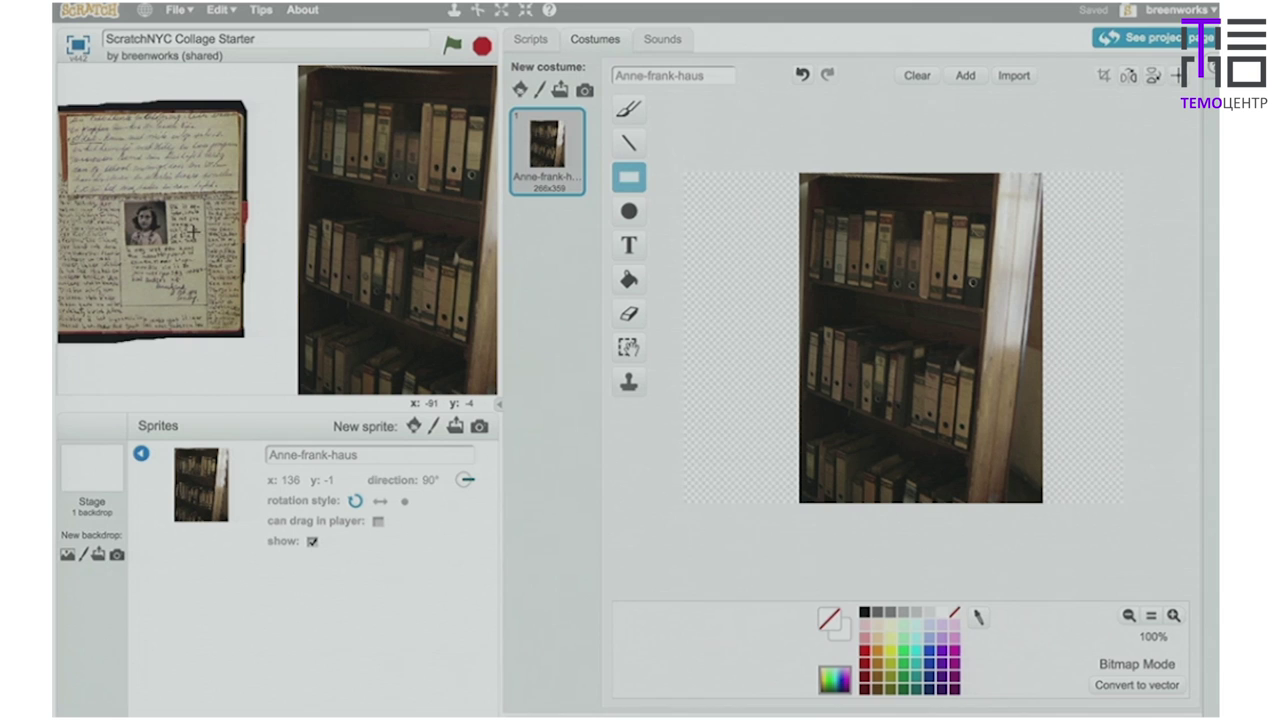
left_click_drag(191, 232, 229, 192)
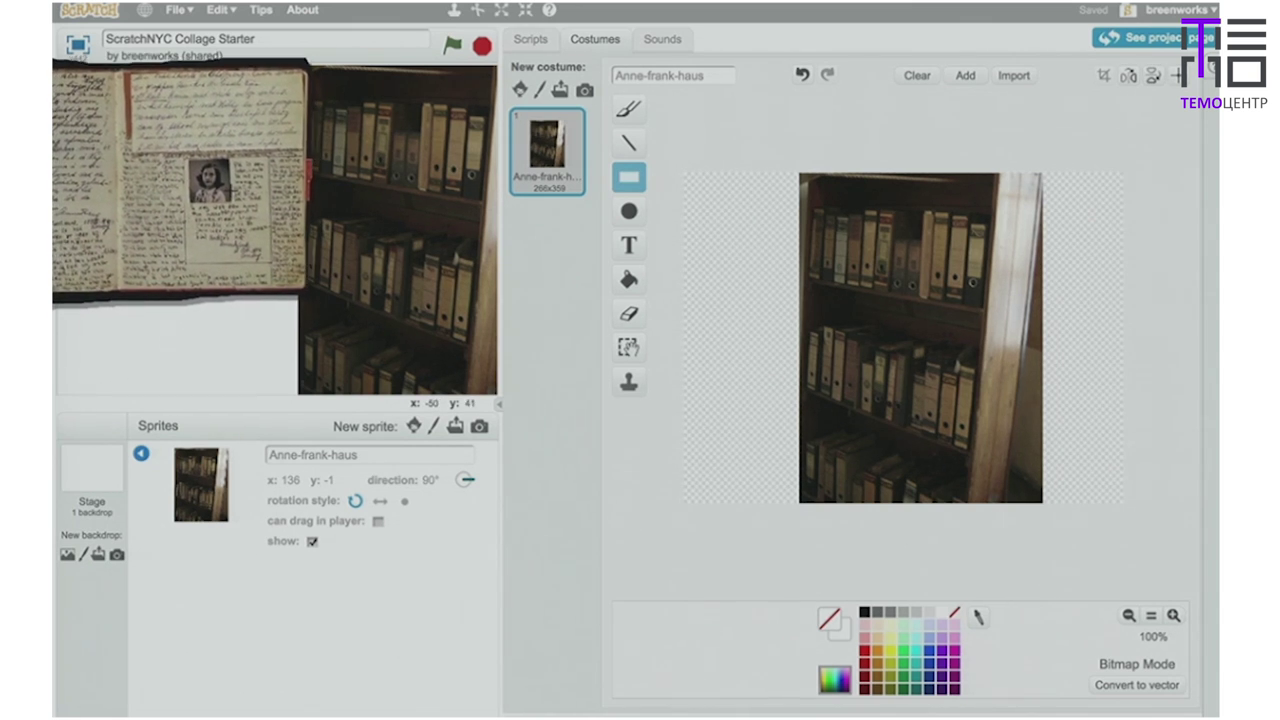
left_click(232, 196)
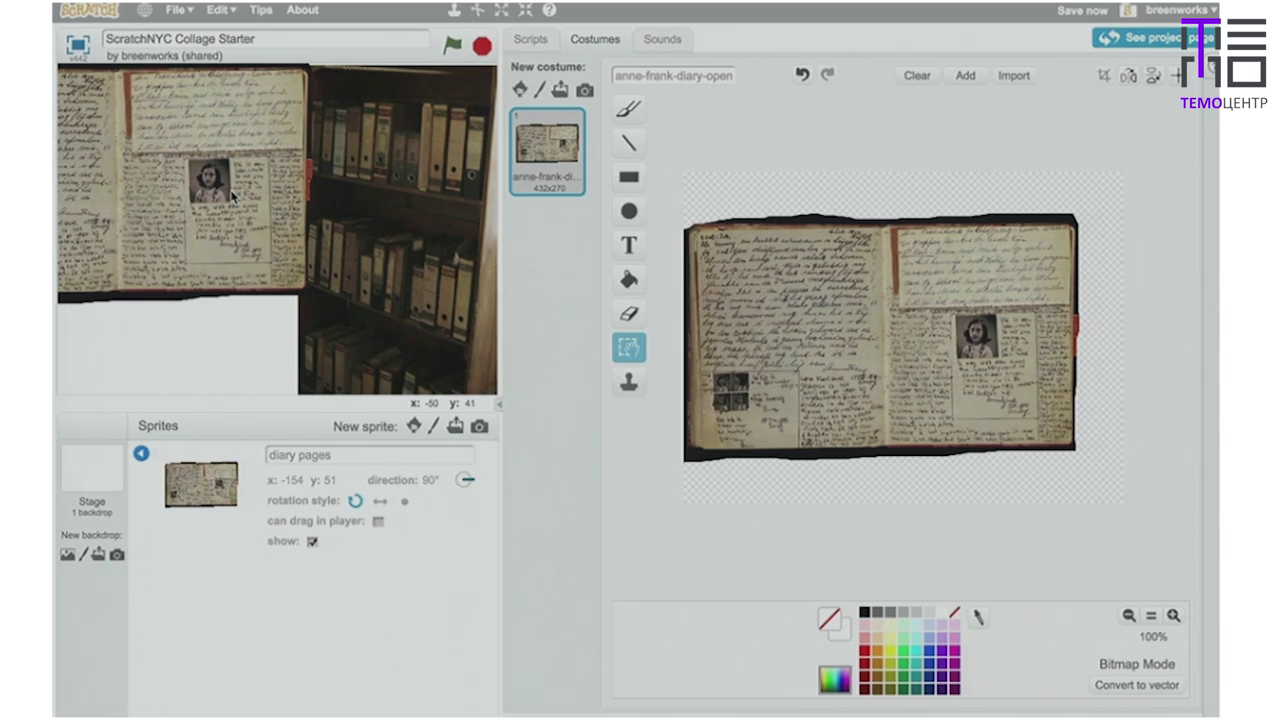
left_click(142, 454)
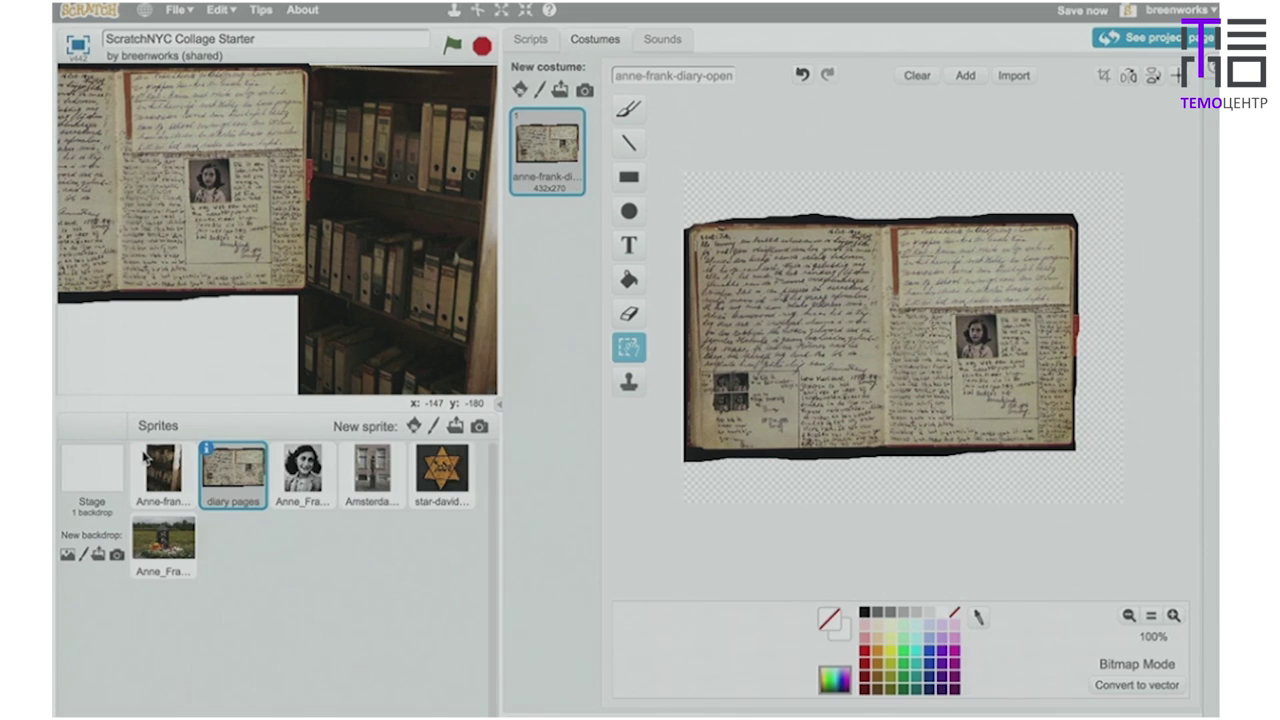
Show the Anne_Frank_fair_use portrait sprite and move it on the stage to about x 14, y -17.
left_click(445, 472)
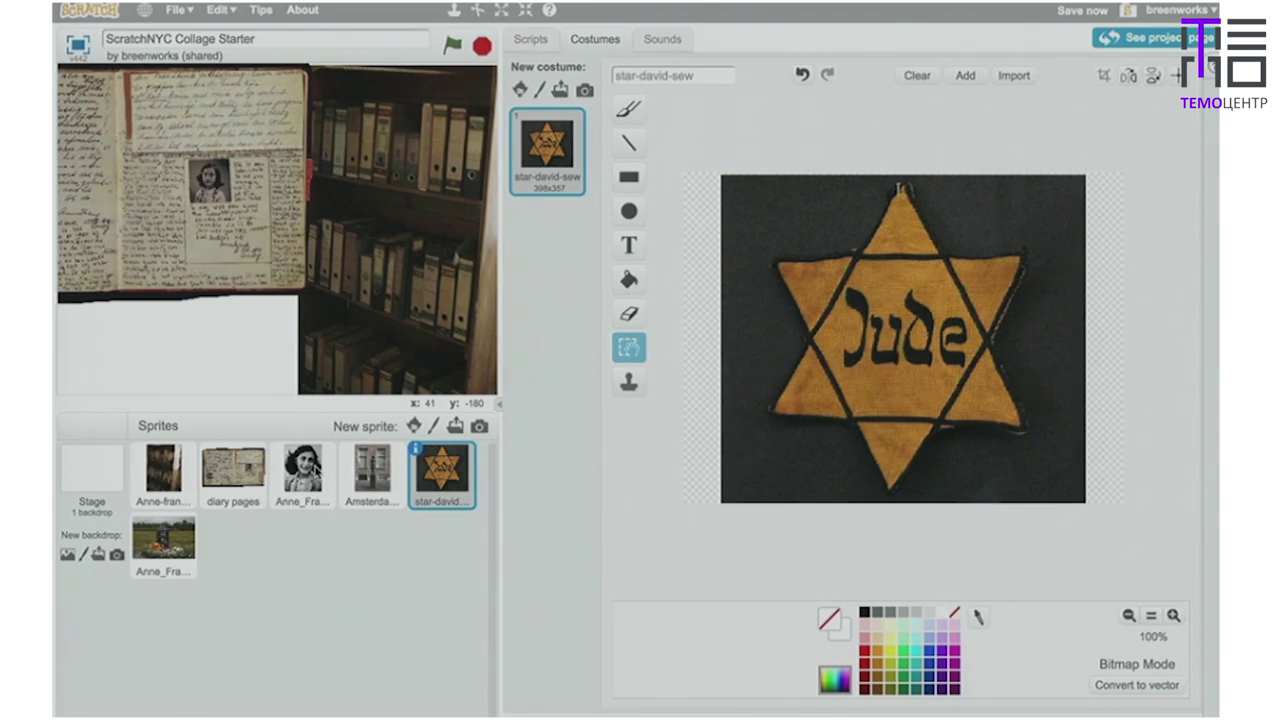
left_click(316, 470)
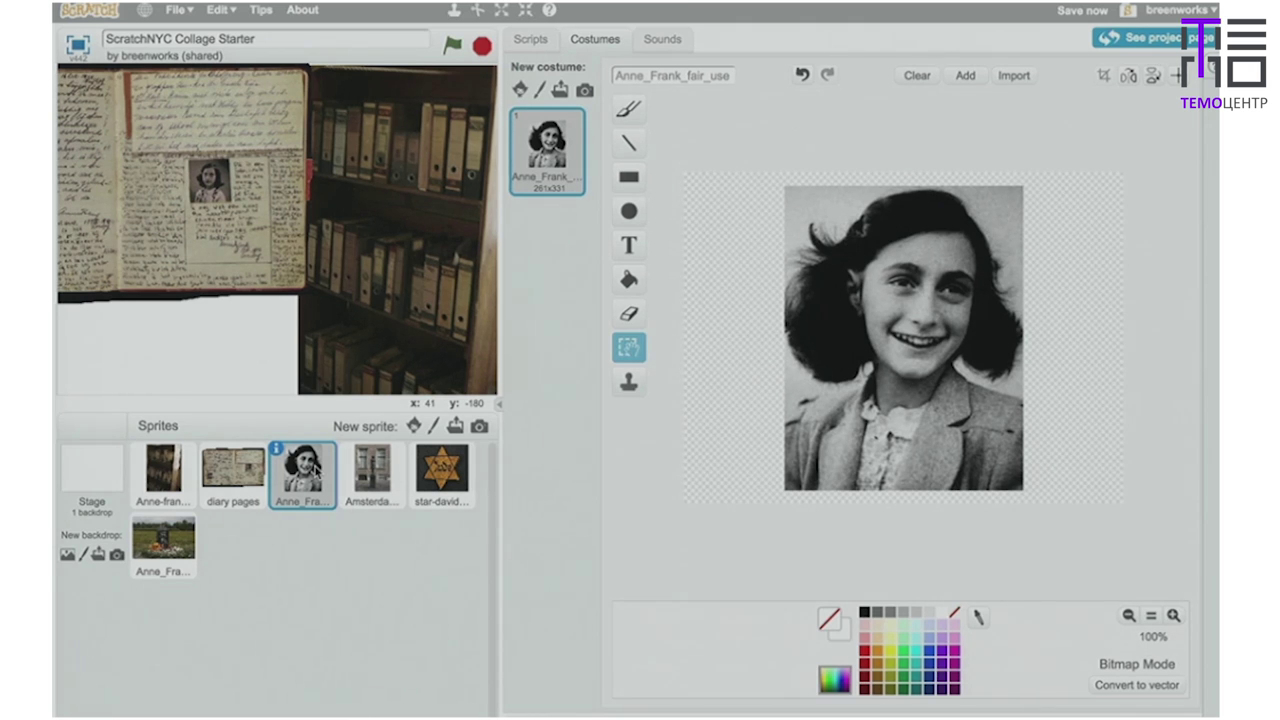
left_click(276, 449)
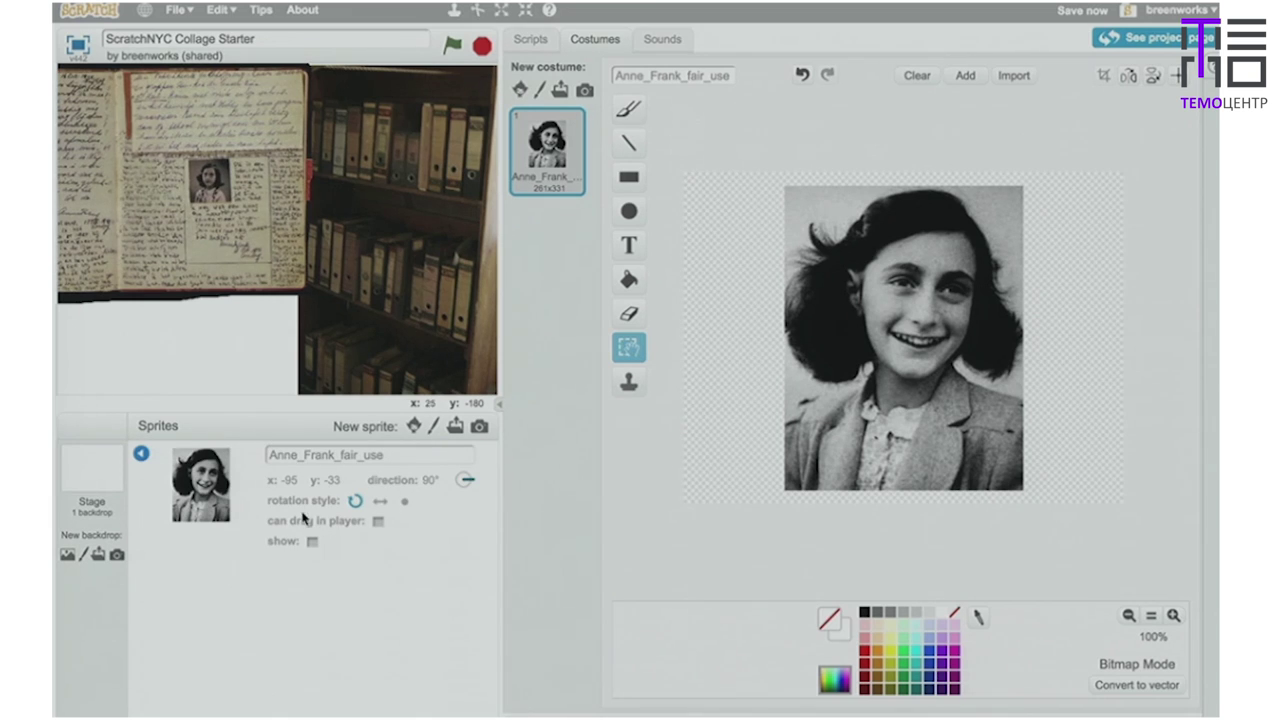
left_click(312, 542)
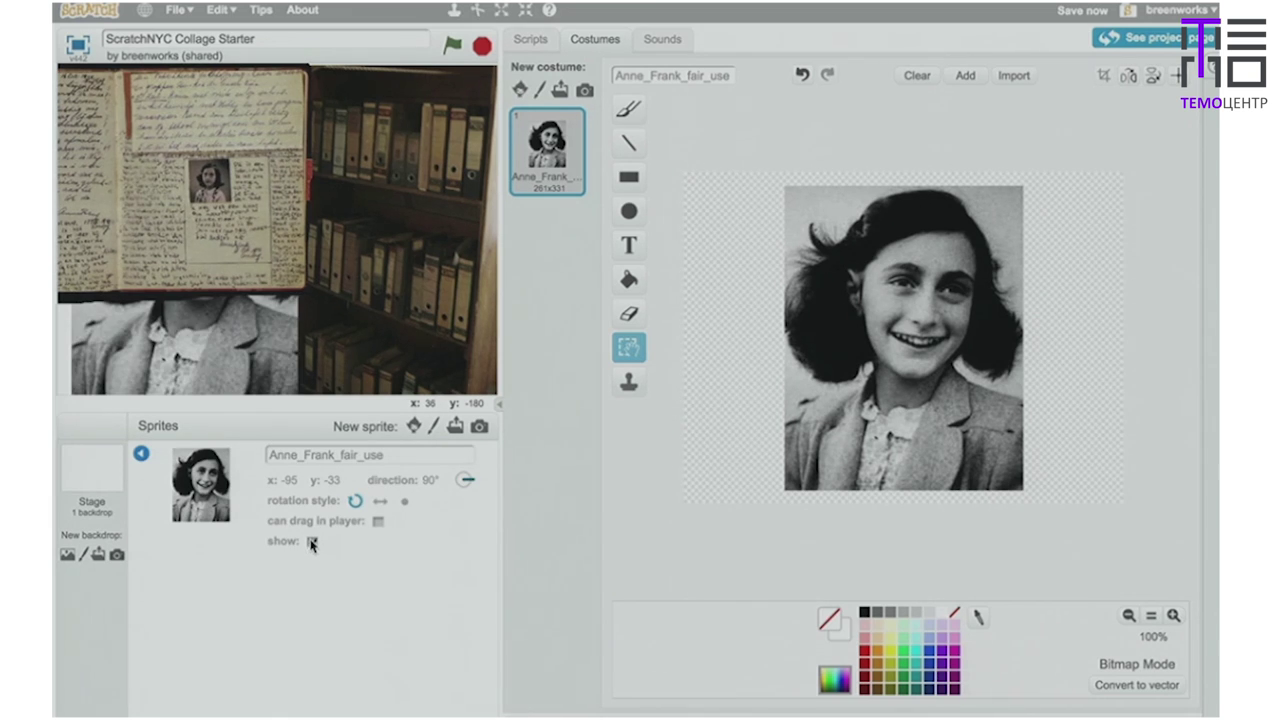
left_click(215, 351)
left_click_drag(215, 351, 343, 319)
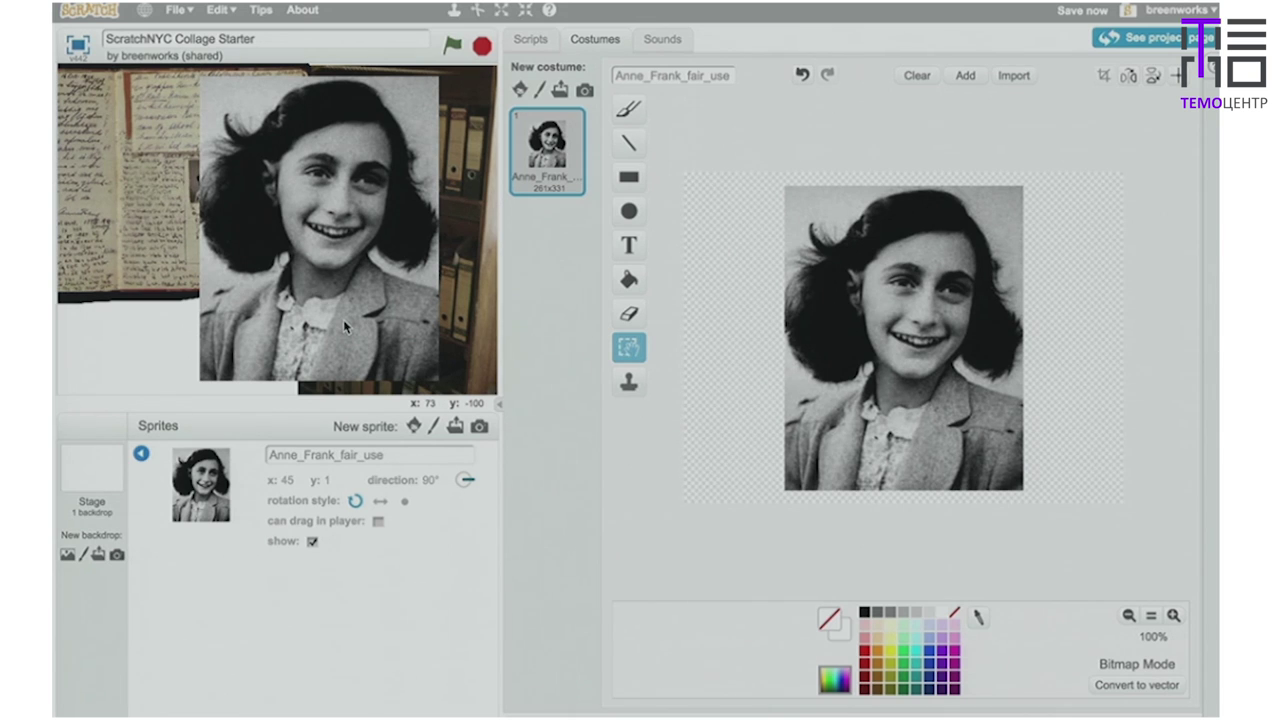
left_click_drag(361, 262, 330, 279)
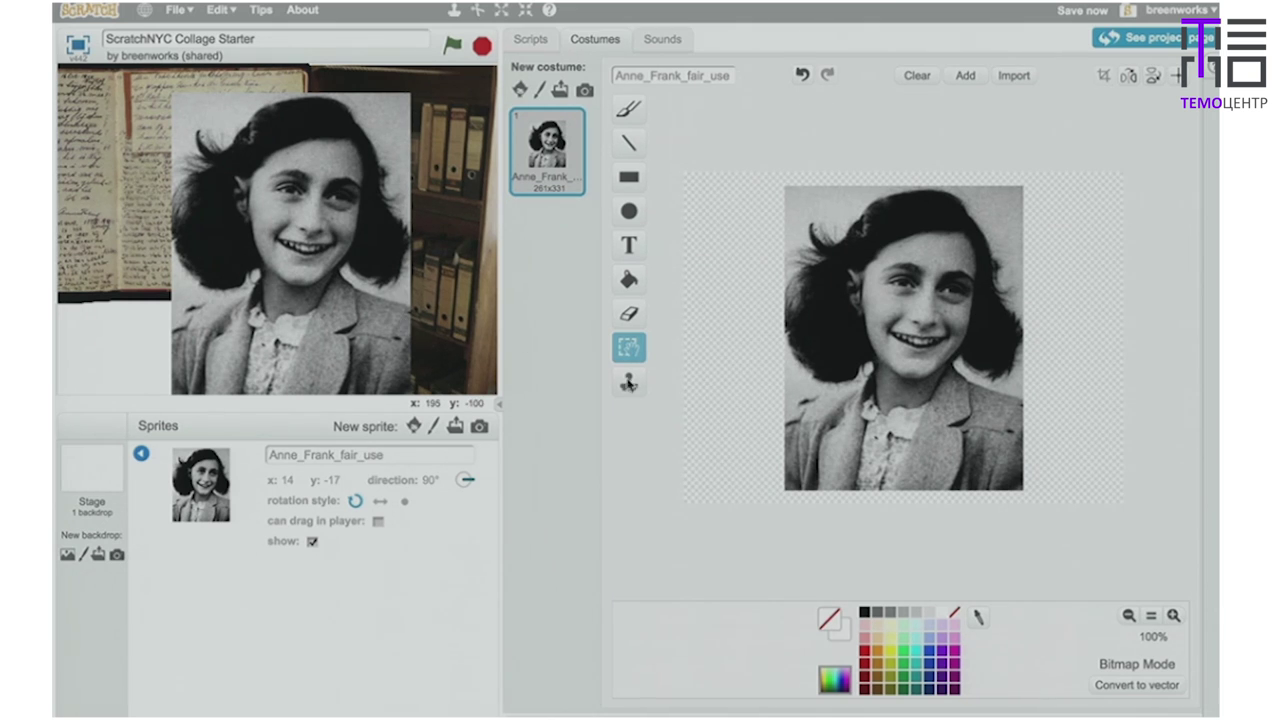
Erase the background beside and above the hair in the upper-left part of the Anne_Frank_fair_use costume, using the Eraser at 200% zoom.
left_click(1172, 616)
left_click_drag(1164, 400, 1160, 325)
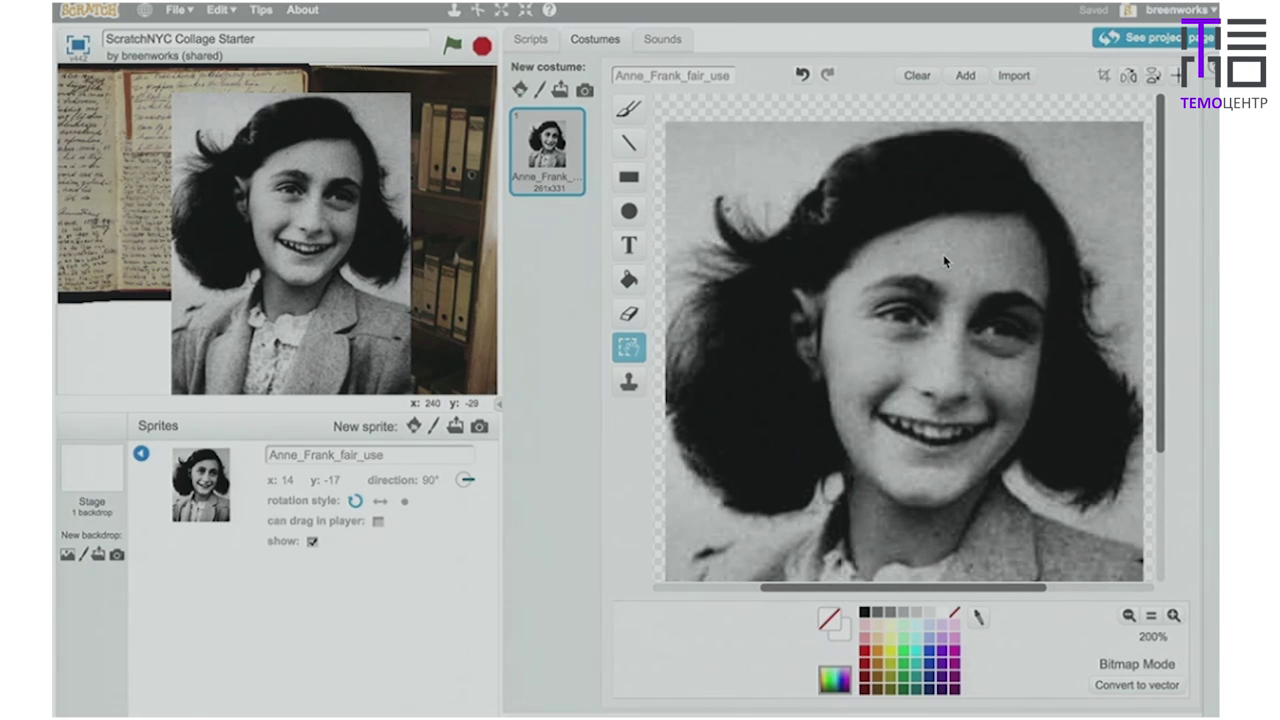
left_click(629, 314)
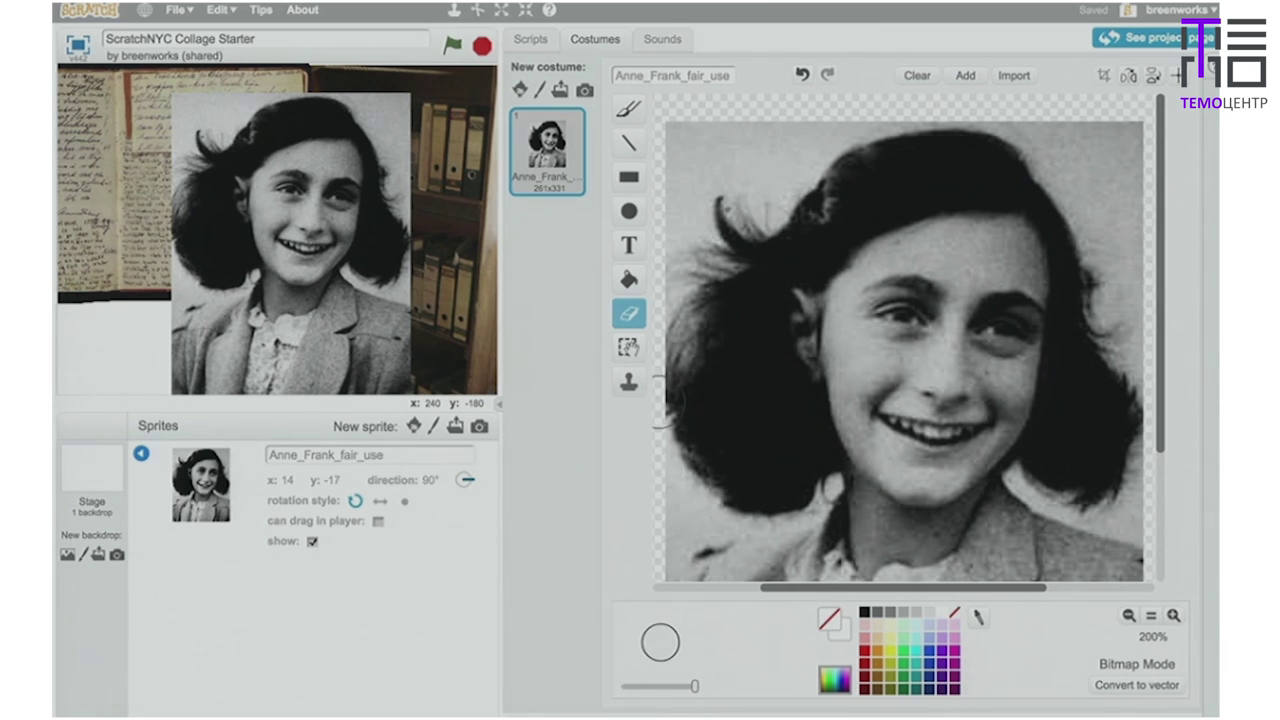
mouse_move(698, 173)
left_mouse_down()
mouse_move(680, 129)
mouse_move(743, 164)
mouse_move(760, 200)
mouse_move(851, 107)
mouse_move(722, 132)
mouse_move(683, 190)
mouse_move(682, 223)
left_mouse_up()
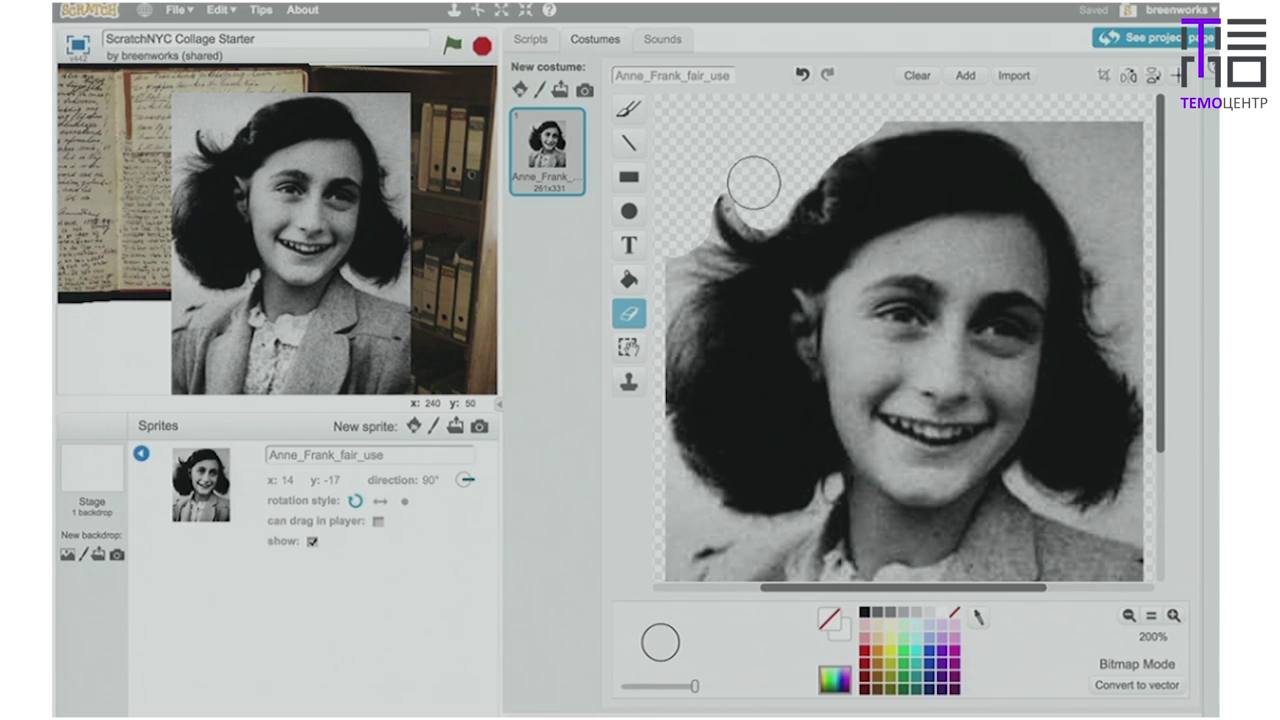
left_click_drag(753, 203, 768, 151)
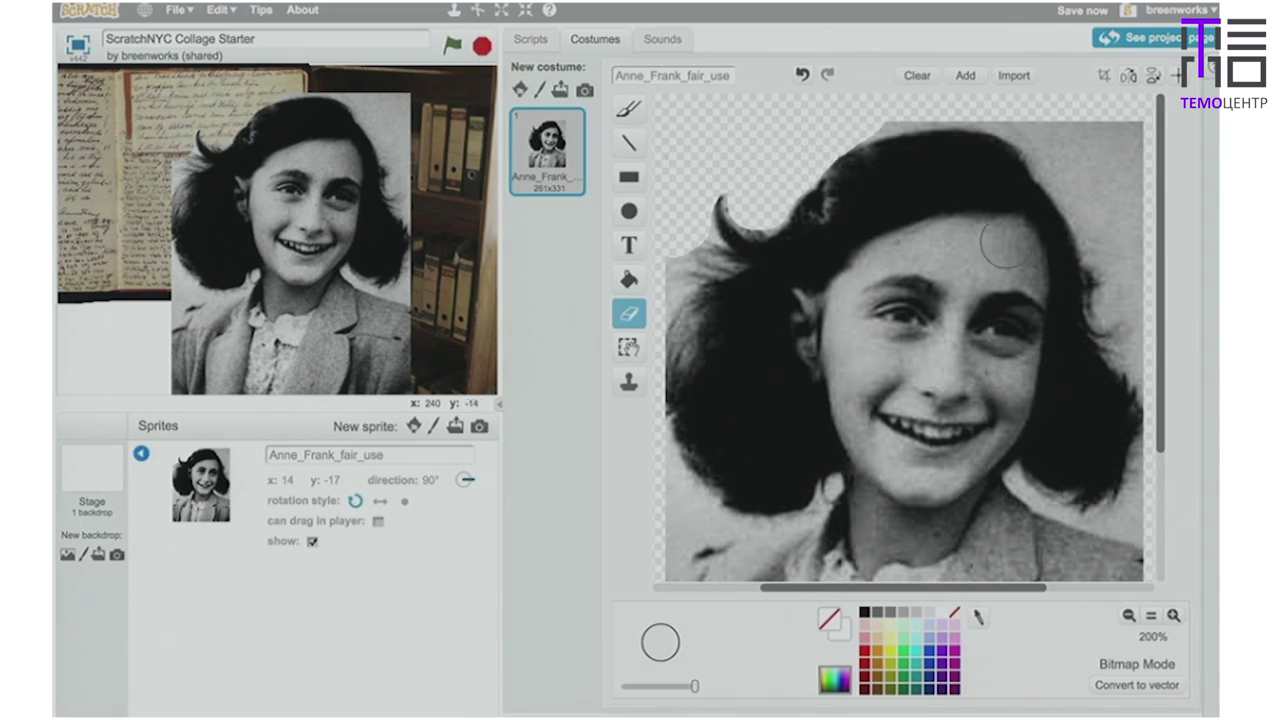
Erase the background above the top of the head and beside the hair in the portrait's upper-right part.
left_click_drag(1017, 589, 1089, 589)
mouse_move(1027, 174)
left_mouse_down()
mouse_move(1009, 126)
mouse_move(941, 162)
mouse_move(878, 112)
left_mouse_up()
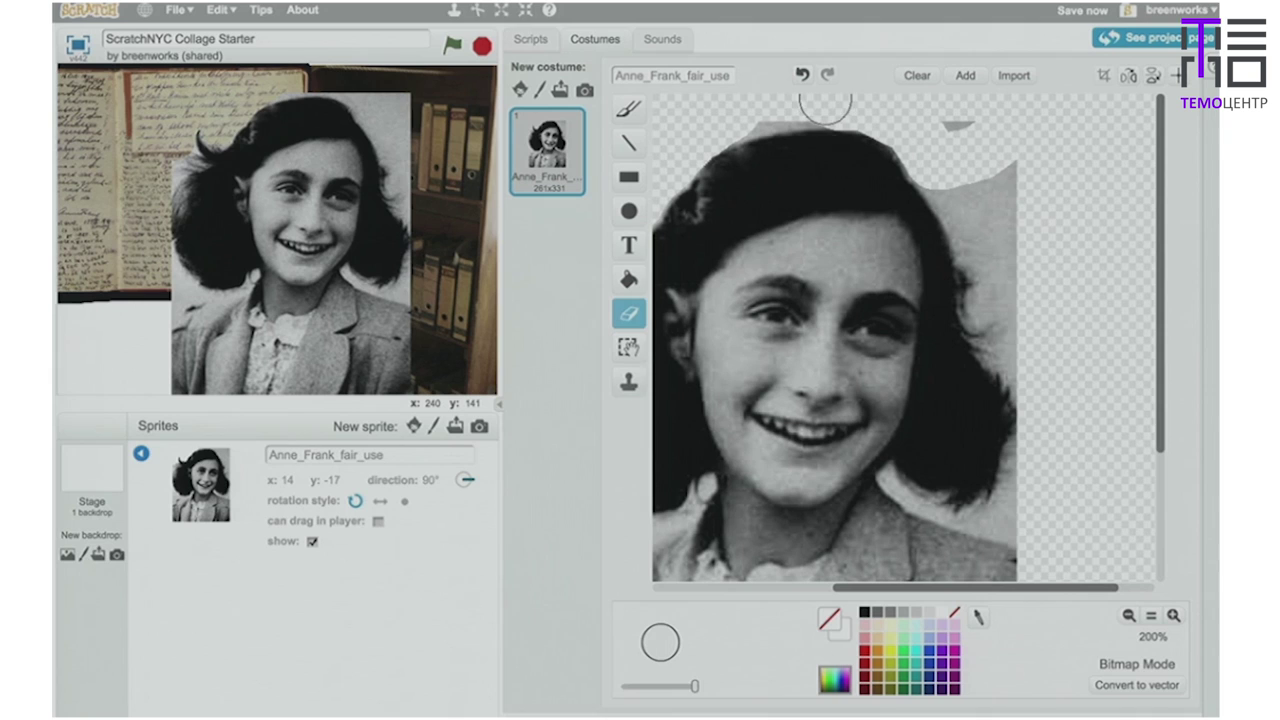
left_click_drag(806, 107, 706, 123)
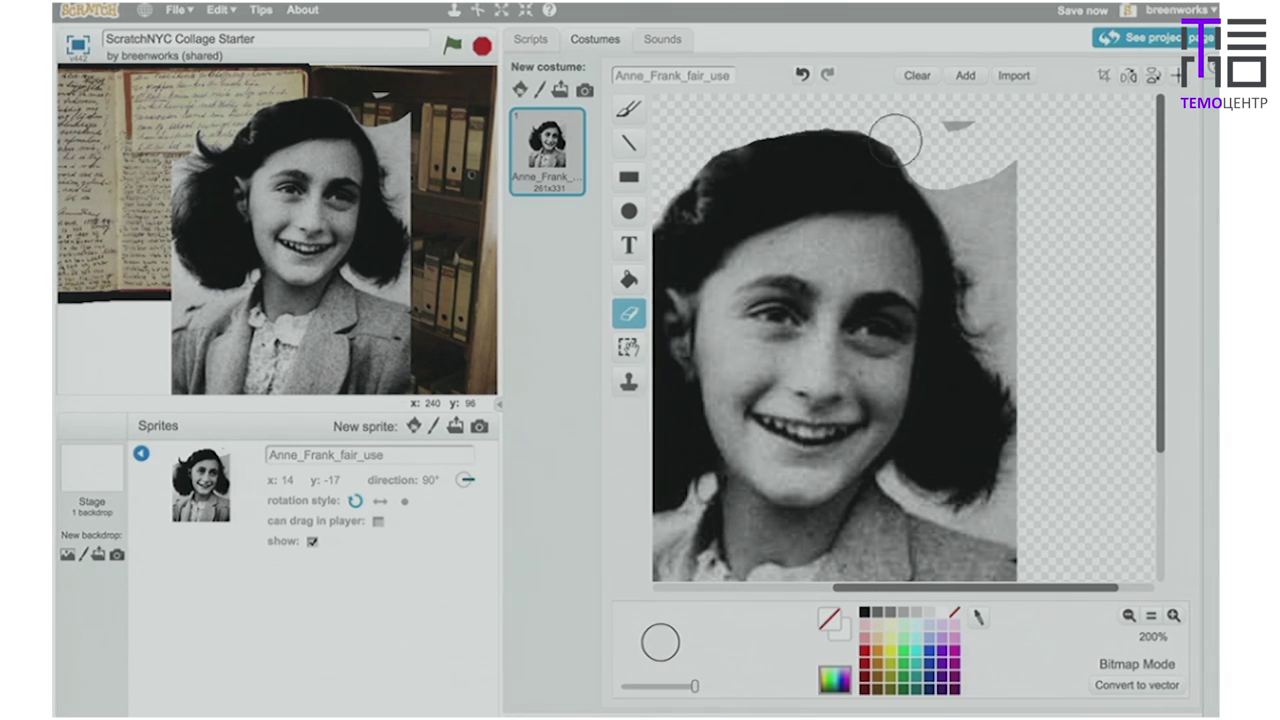
Undo the last two erasures on the portrait costume and redo them both.
left_click(805, 76)
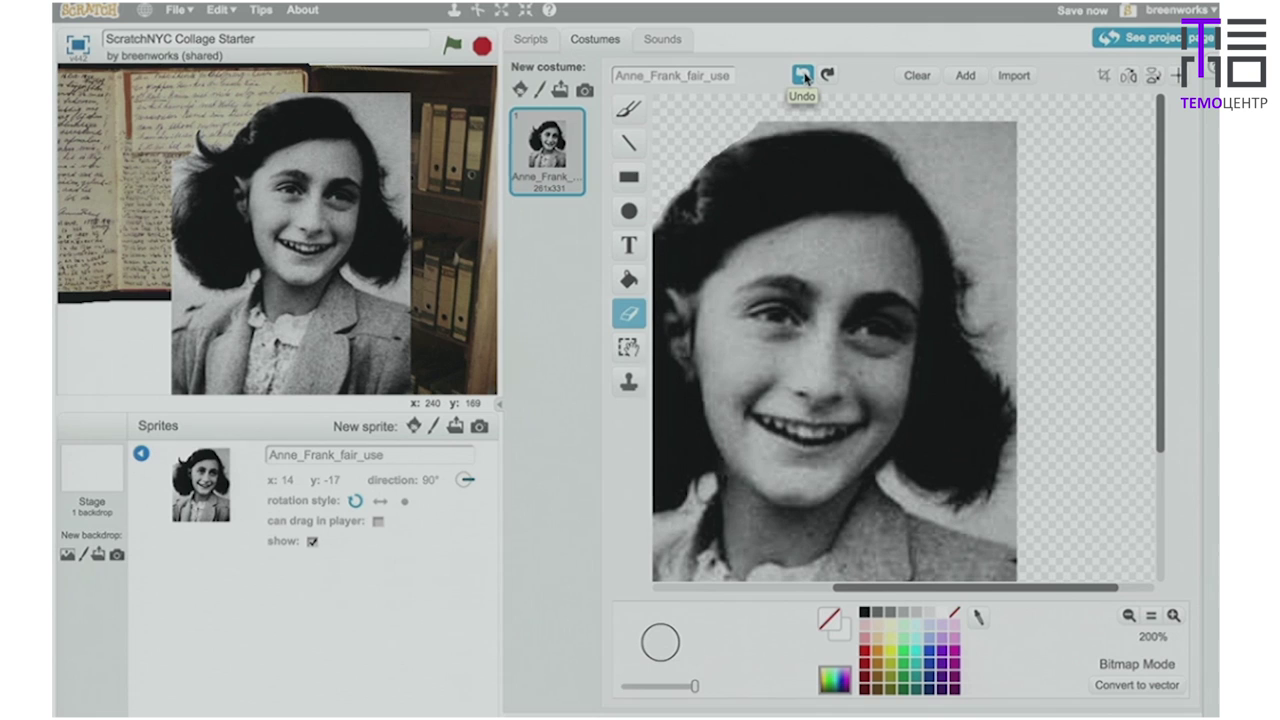
left_click(805, 77)
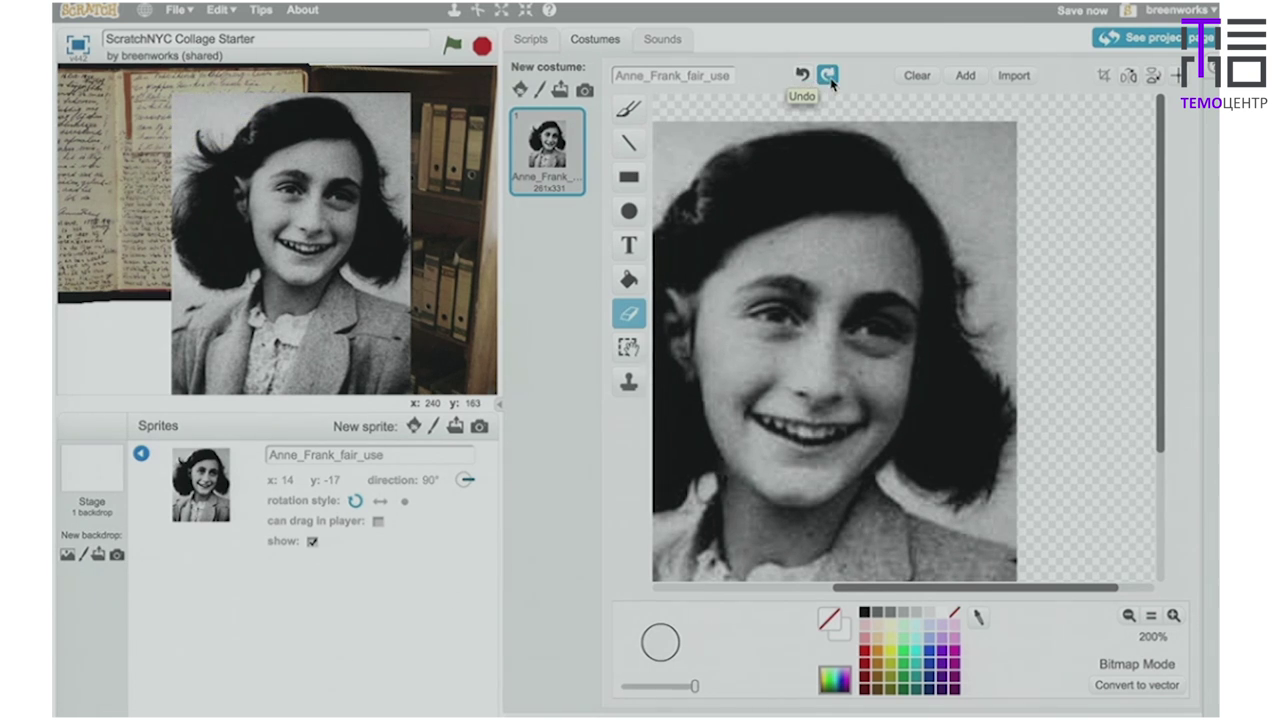
left_click(831, 84)
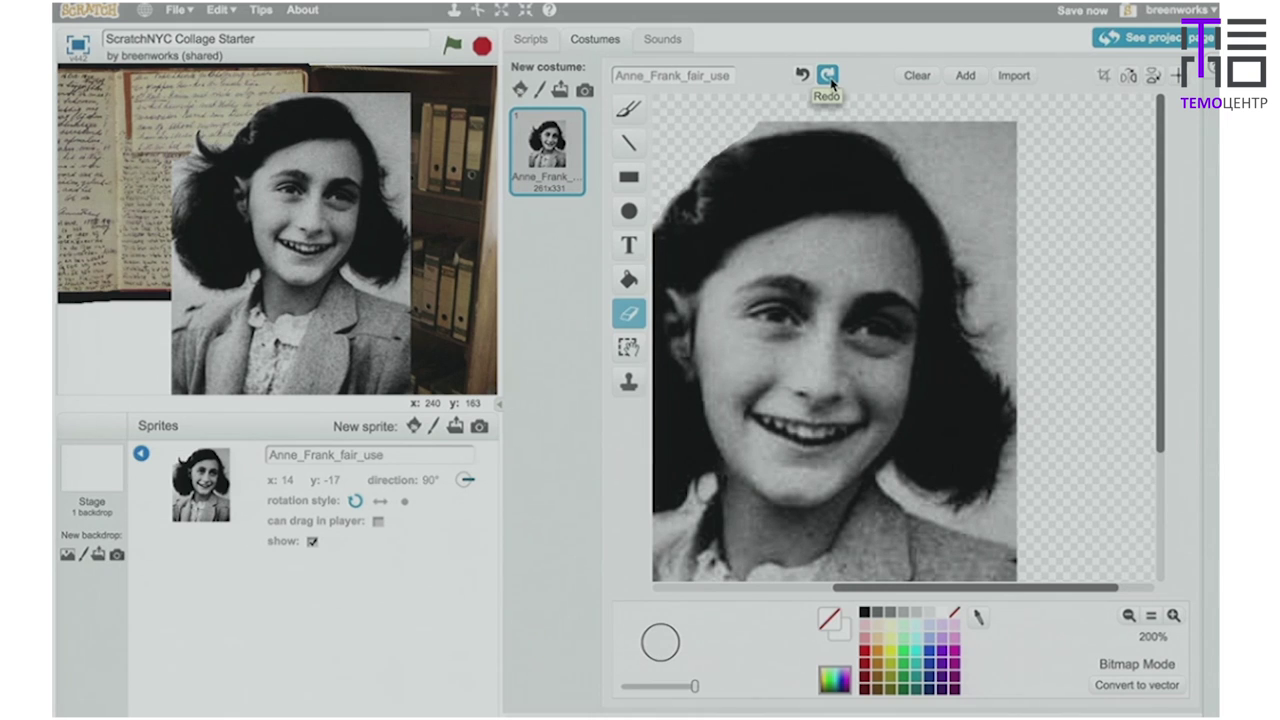
left_click(828, 76)
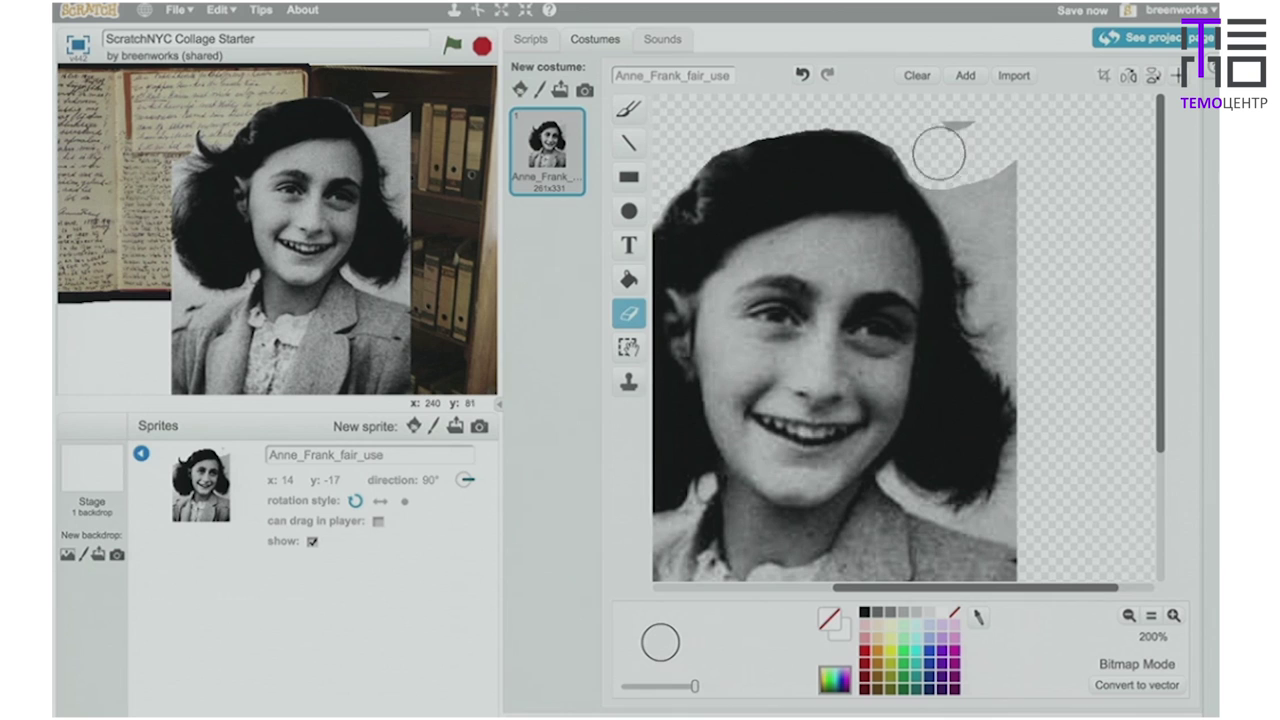
Erase the background along the right side of the hair, from the upper head down to the shoulder.
mouse_move(948, 177)
left_mouse_down()
mouse_move(994, 272)
mouse_move(989, 300)
mouse_move(1010, 186)
mouse_move(983, 140)
mouse_move(948, 130)
mouse_move(948, 183)
left_mouse_up()
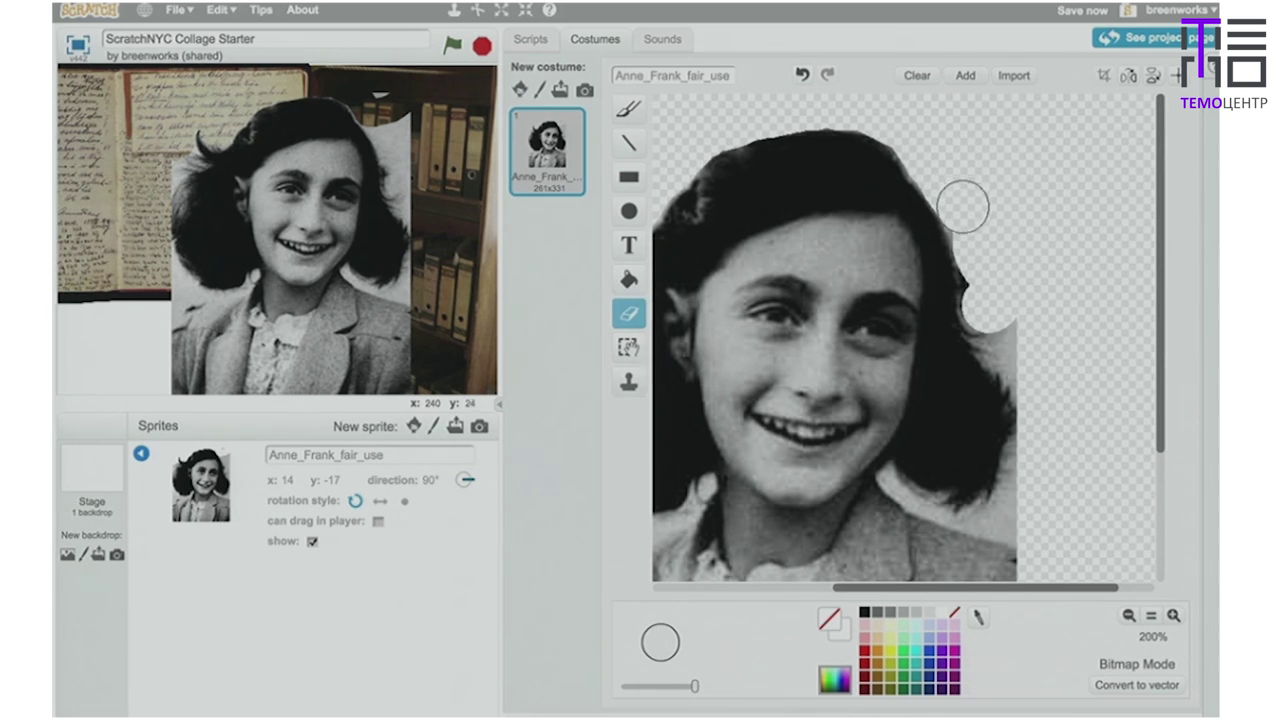
mouse_move(975, 232)
left_mouse_down()
mouse_move(1014, 314)
mouse_move(1014, 349)
mouse_move(1051, 386)
left_mouse_up()
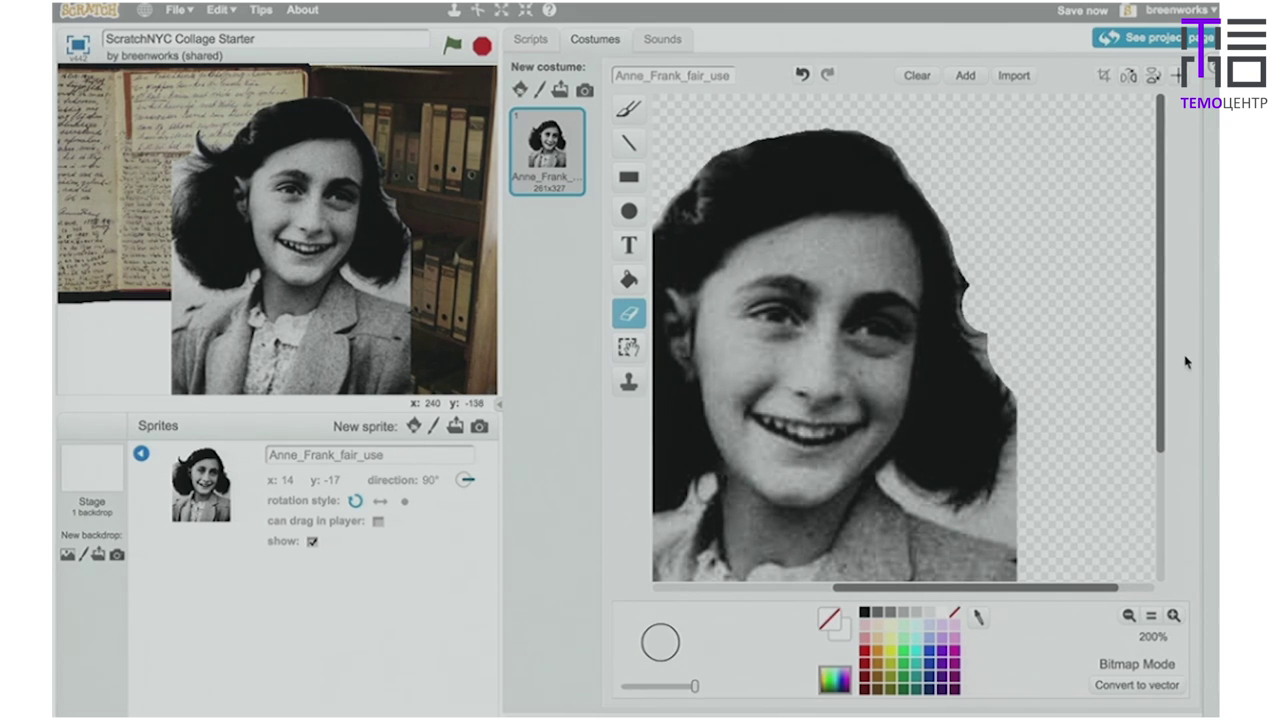
left_click_drag(1160, 373, 1188, 558)
left_click_drag(1003, 346, 1010, 338)
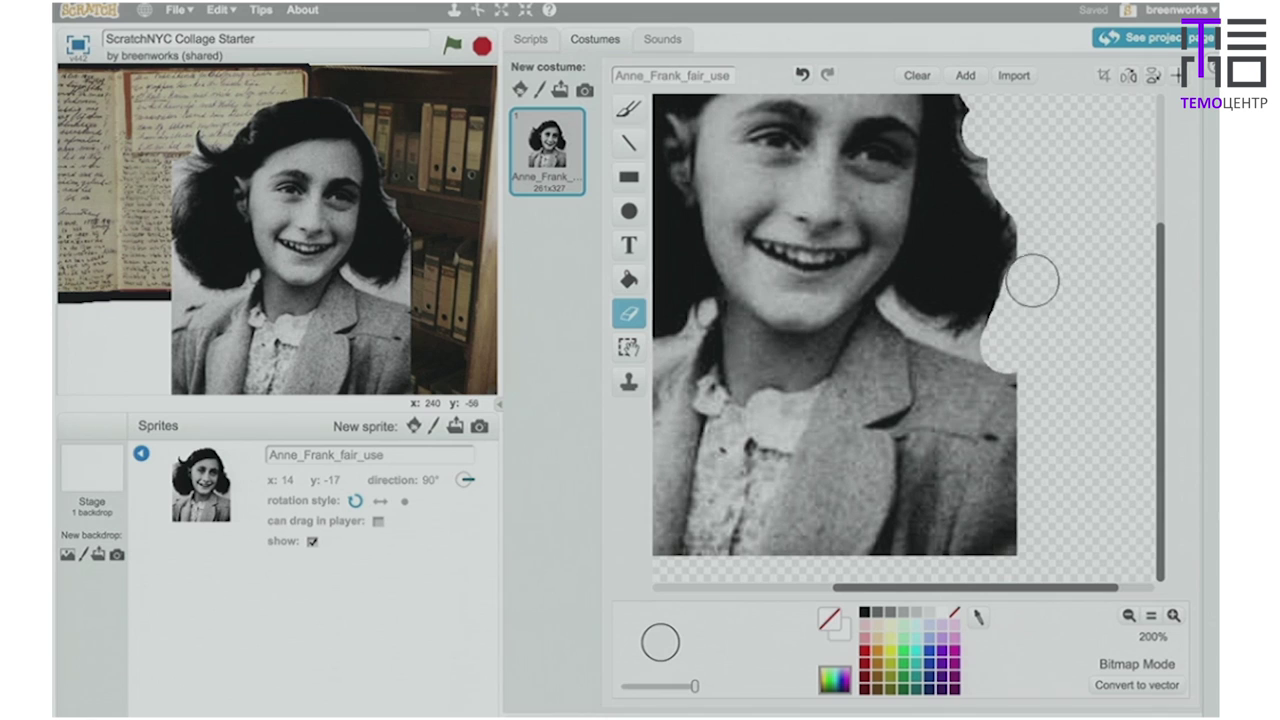
left_click(1078, 255)
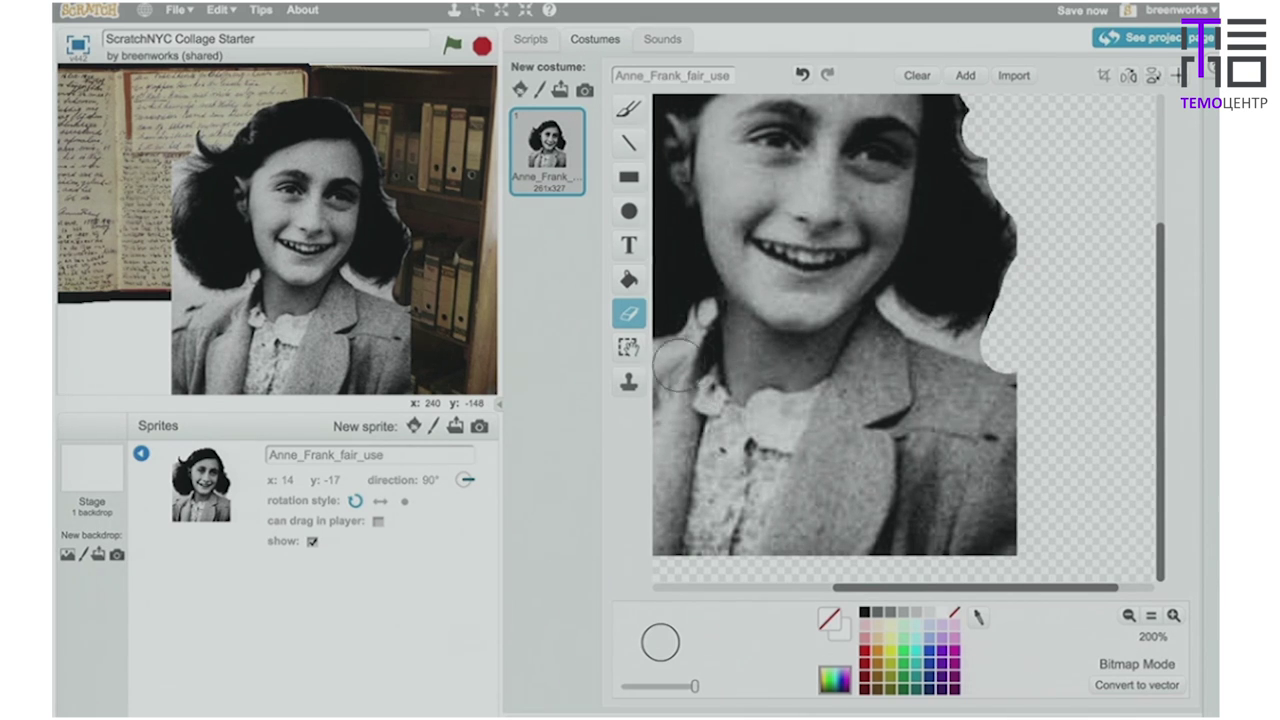
Erase the light background strip between the hair and the right shoulder with a narrower eraser at 400% zoom.
left_click_drag(695, 689, 683, 691)
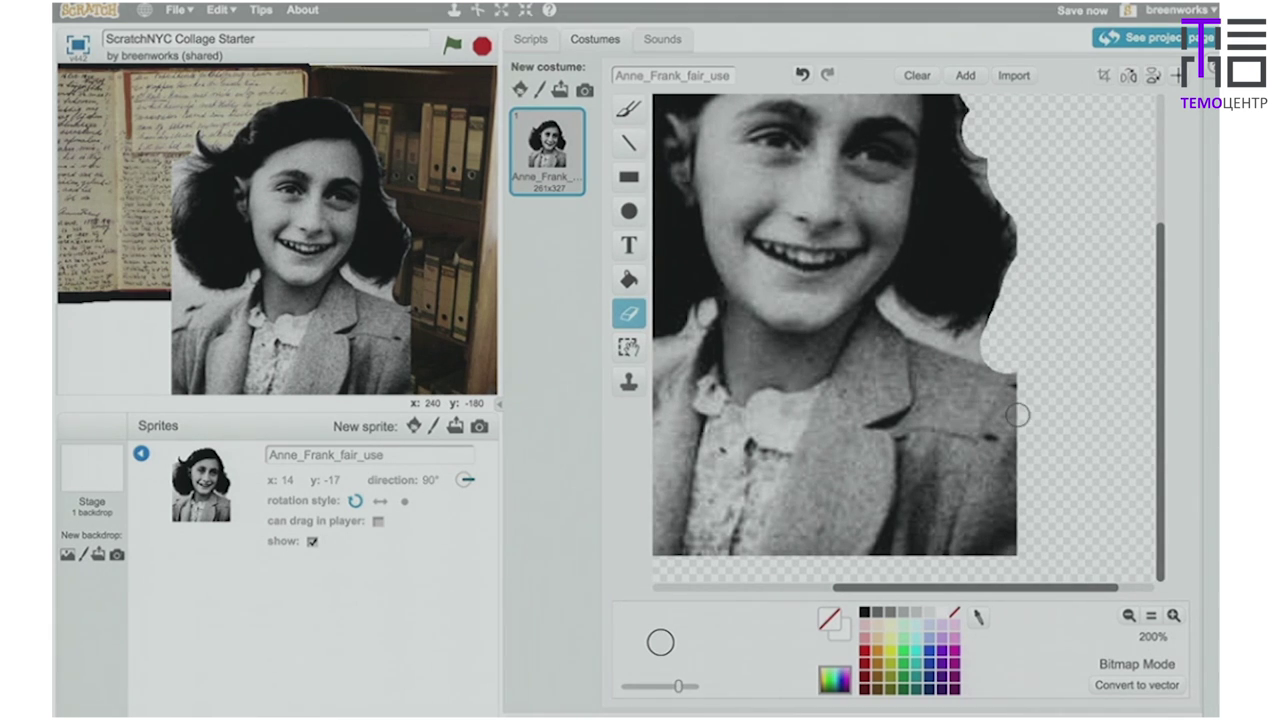
left_click(1174, 616)
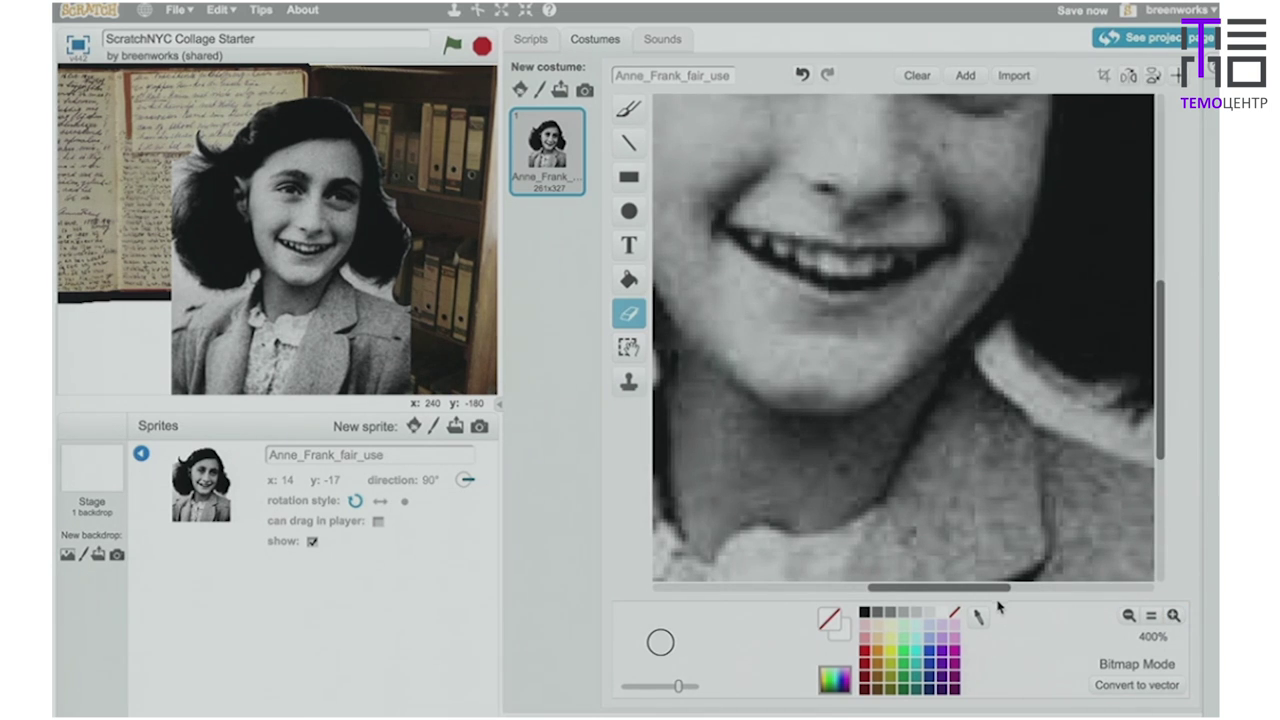
left_click_drag(997, 596, 1054, 592)
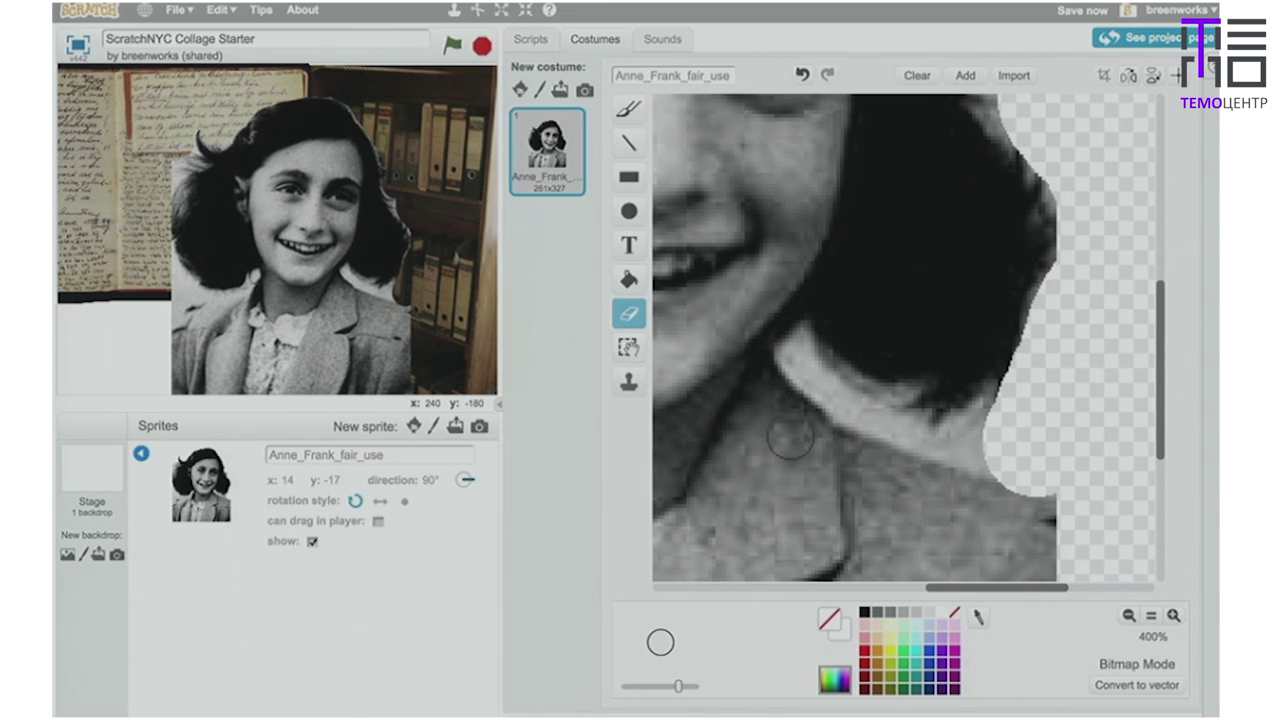
left_click_drag(674, 688, 671, 689)
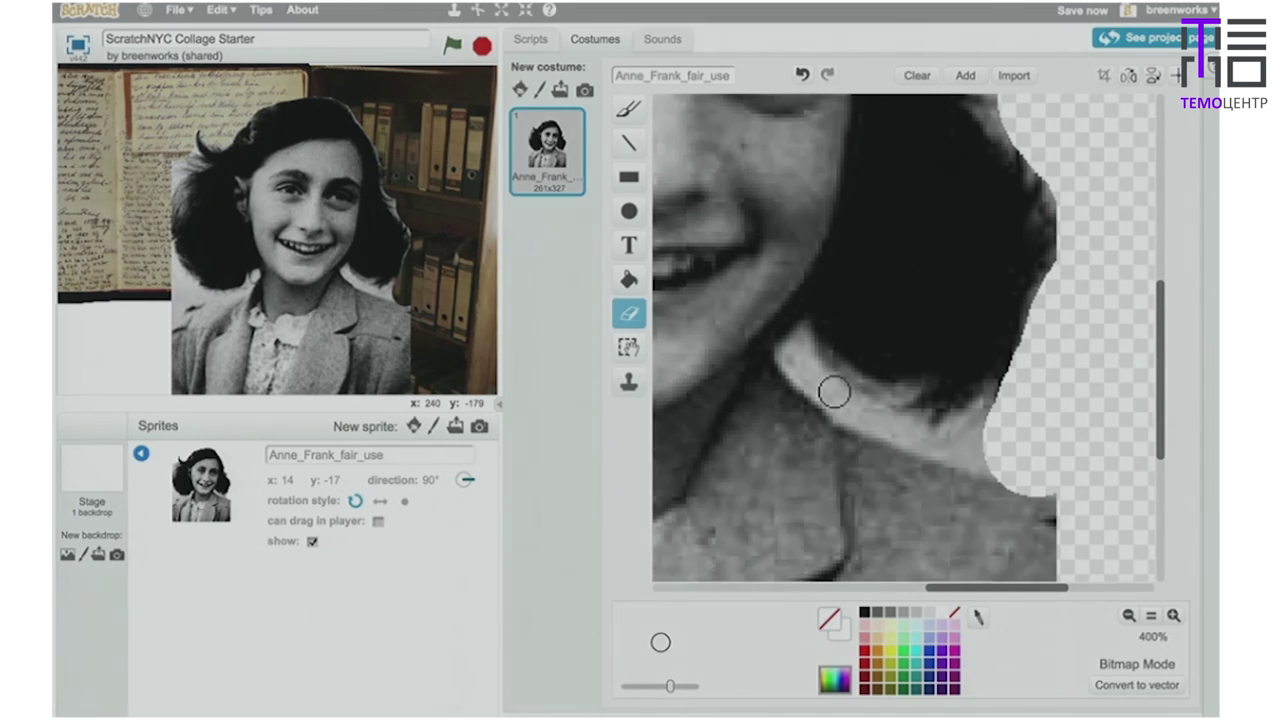
mouse_move(797, 355)
left_mouse_down()
mouse_move(929, 442)
mouse_move(994, 454)
mouse_move(980, 434)
mouse_move(954, 437)
mouse_move(1010, 429)
left_mouse_up()
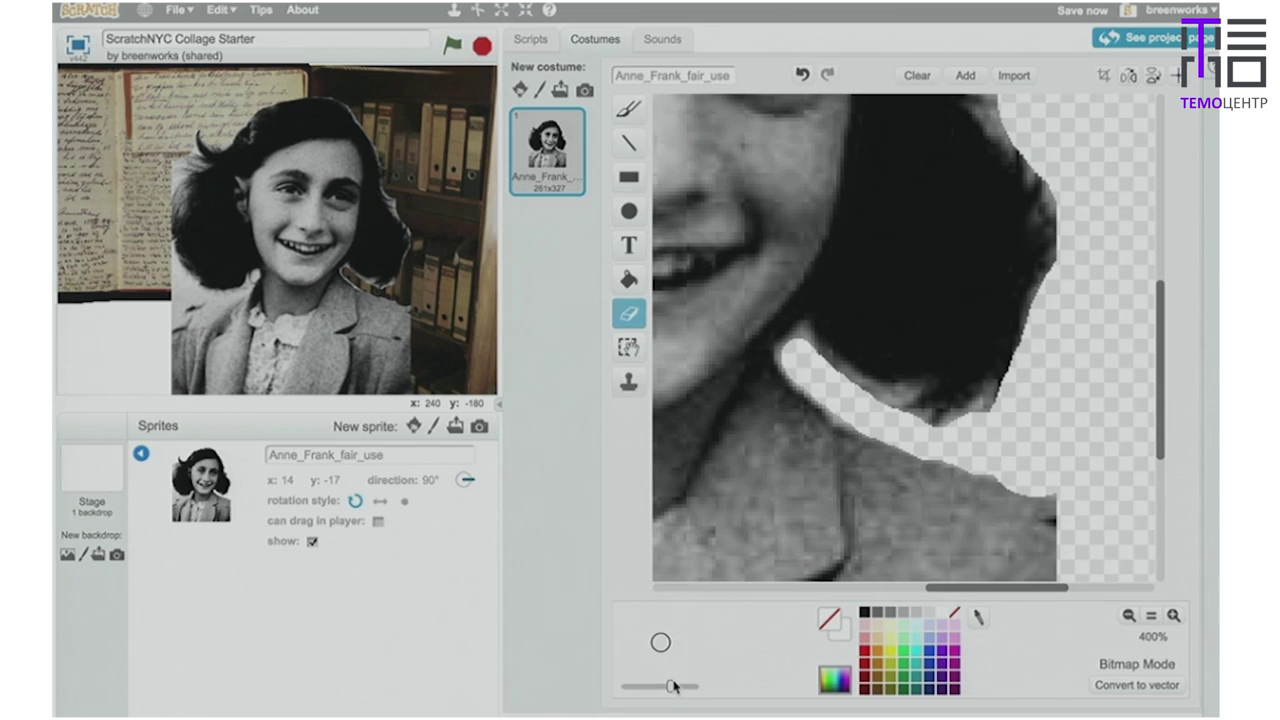
Clean up the leftover background along the lower hair tips above the right shoulder with a very small eraser.
left_click_drag(672, 686, 658, 688)
mouse_move(803, 339)
left_mouse_down()
mouse_move(894, 397)
mouse_move(850, 386)
left_mouse_up()
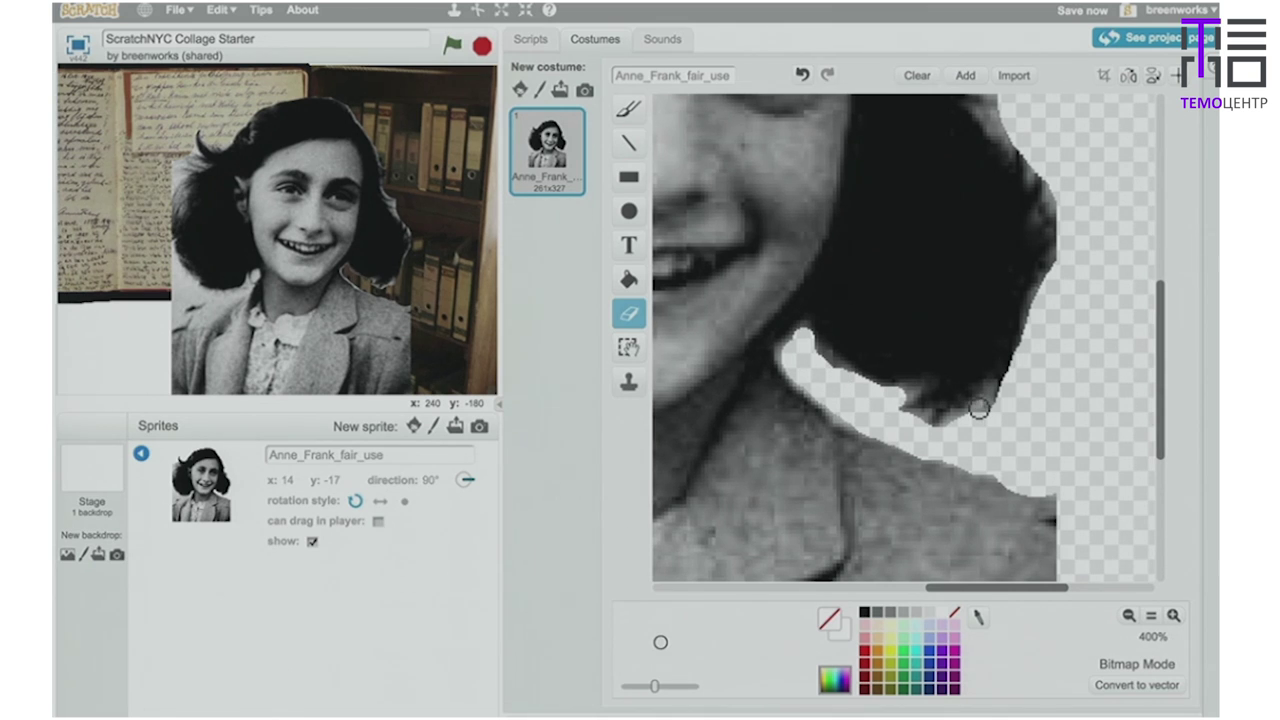
left_click_drag(978, 412, 957, 434)
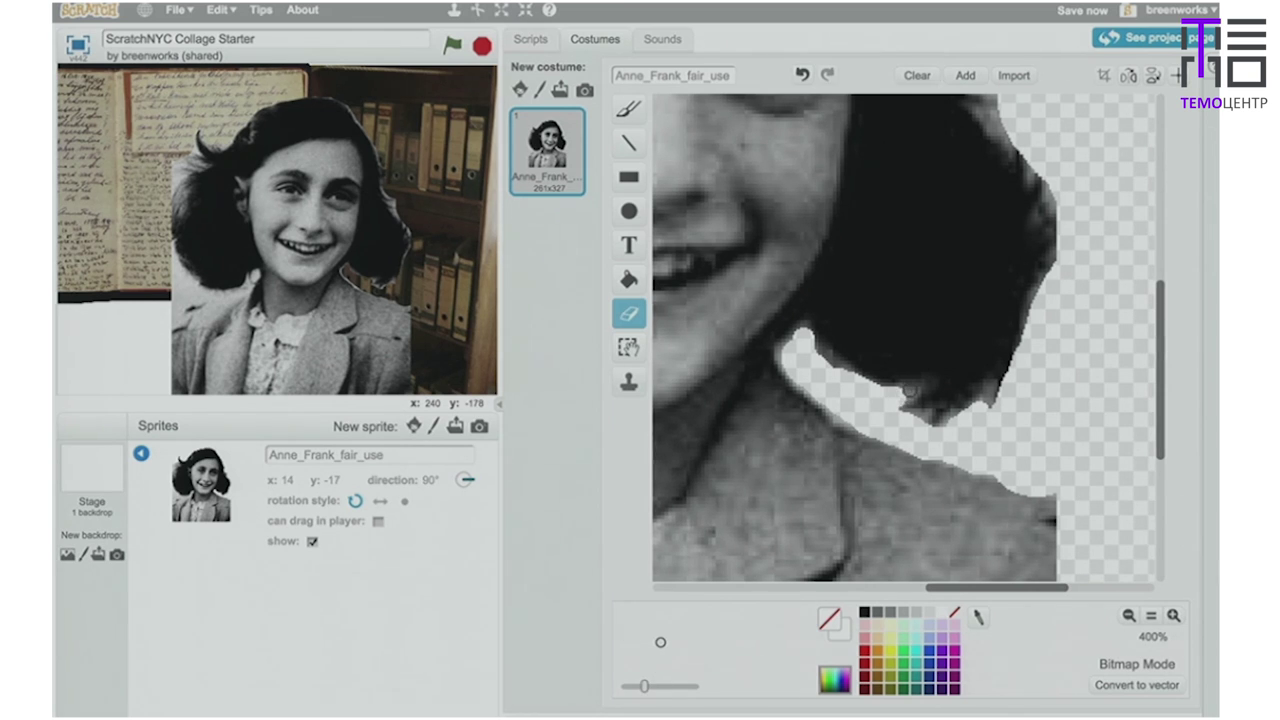
mouse_move(909, 390)
left_mouse_down()
mouse_move(901, 407)
mouse_move(927, 417)
left_mouse_up()
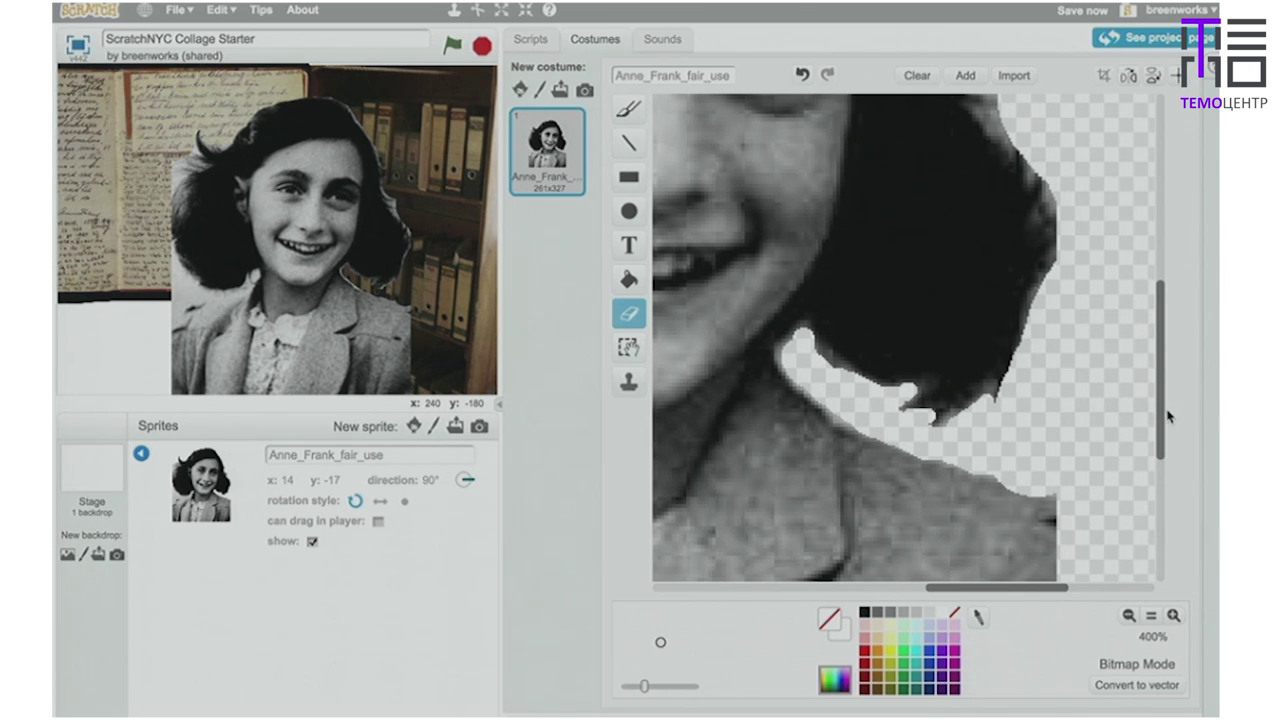
Trim the leftover background from the hair's right edge beside the eye and cheek, using a slightly wider eraser.
left_click_drag(1161, 420, 1161, 294)
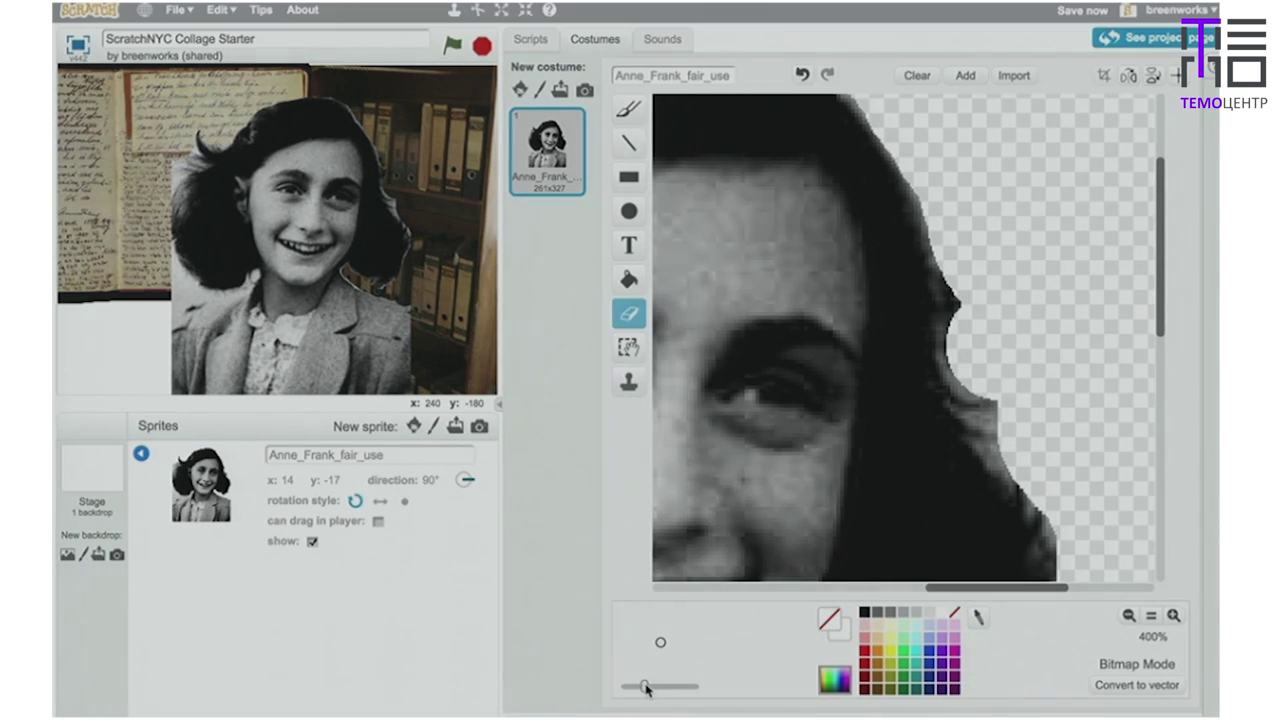
left_click_drag(645, 686, 651, 687)
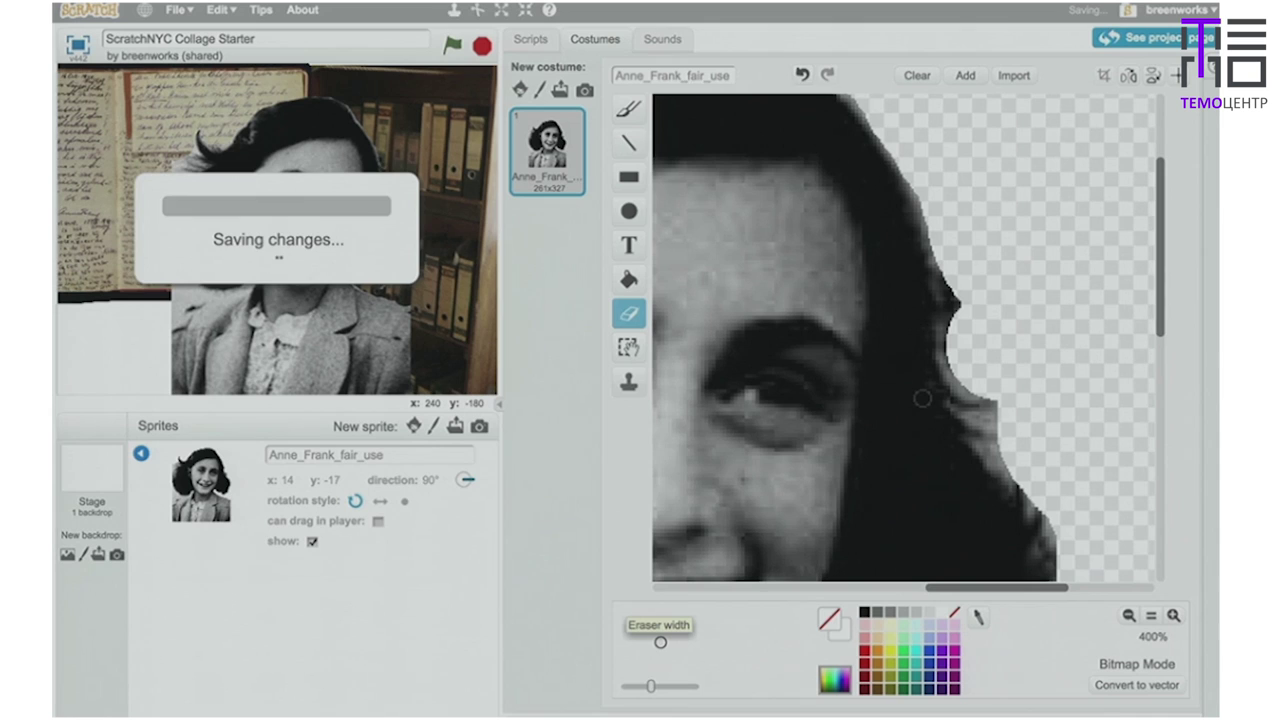
left_click_drag(973, 390, 948, 357)
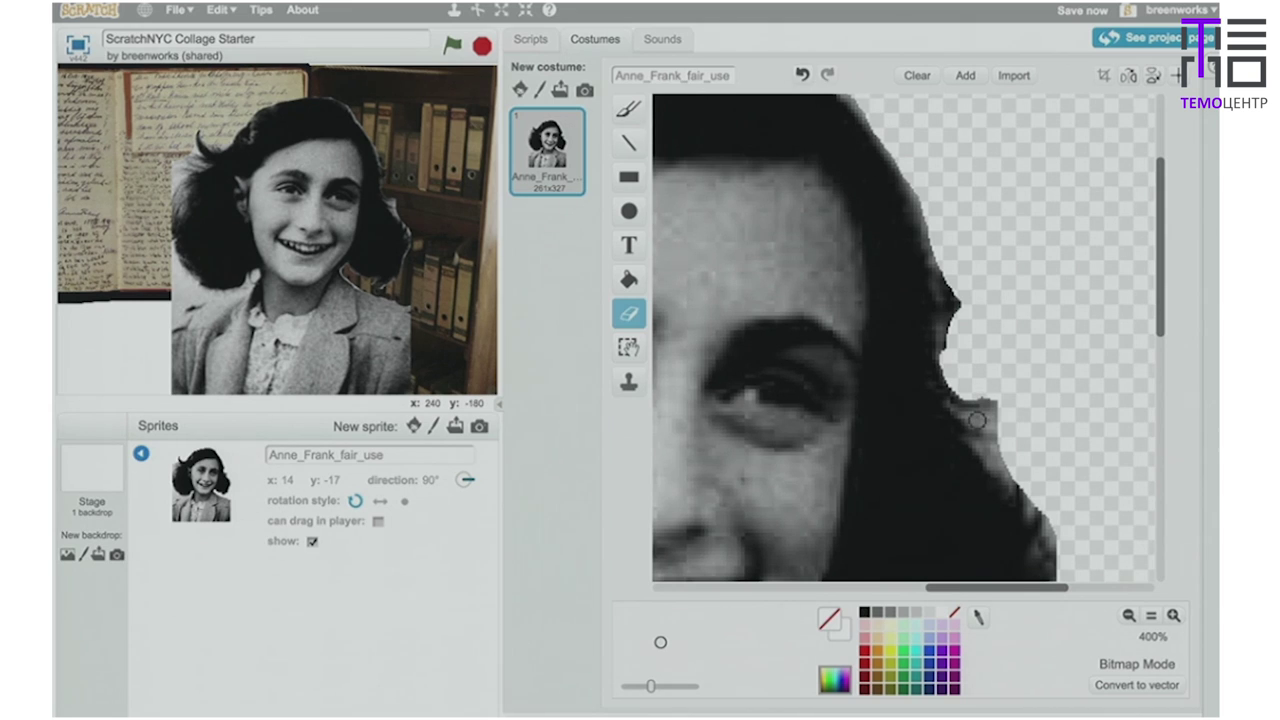
mouse_move(976, 420)
left_mouse_down()
mouse_move(1000, 420)
mouse_move(984, 451)
mouse_move(1006, 462)
mouse_move(991, 429)
mouse_move(988, 443)
left_mouse_up()
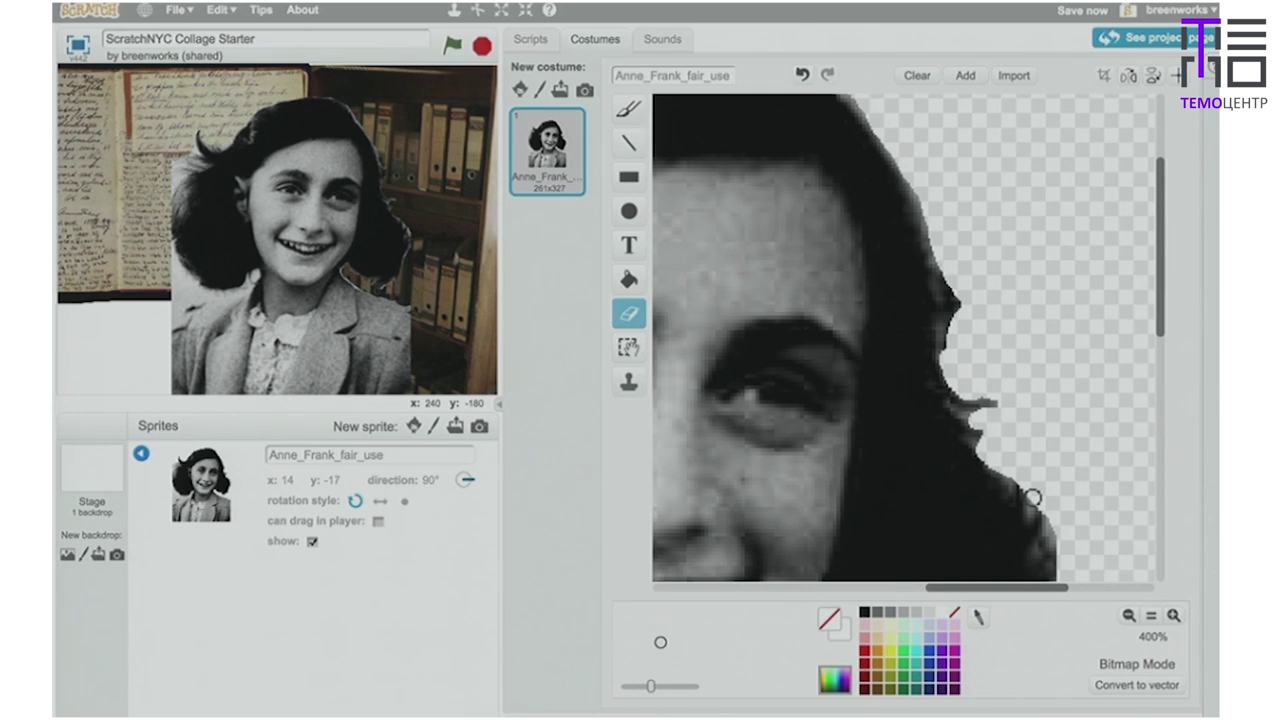
left_click_drag(1031, 501, 1054, 538)
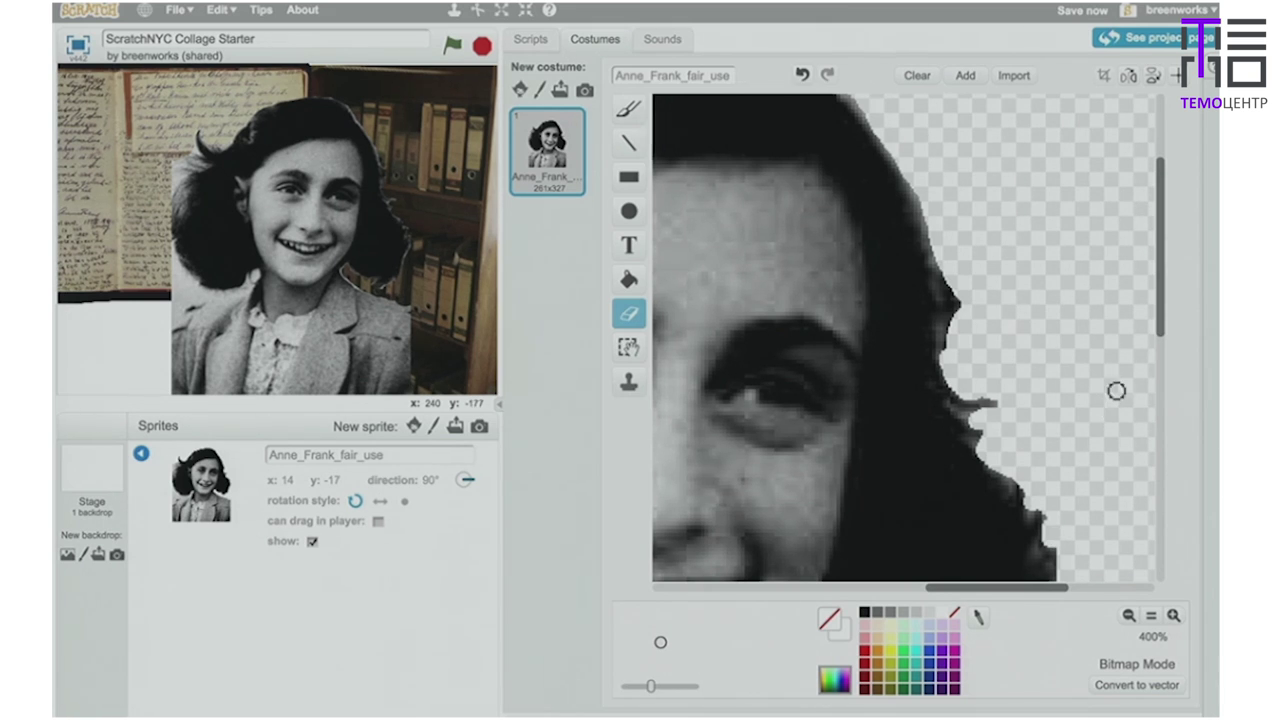
Try the portrait sprite at the stage's left edge, and move it back to about x 14, y -33 with the costume at 100% zoom.
left_click(1127, 617)
left_click(1127, 617)
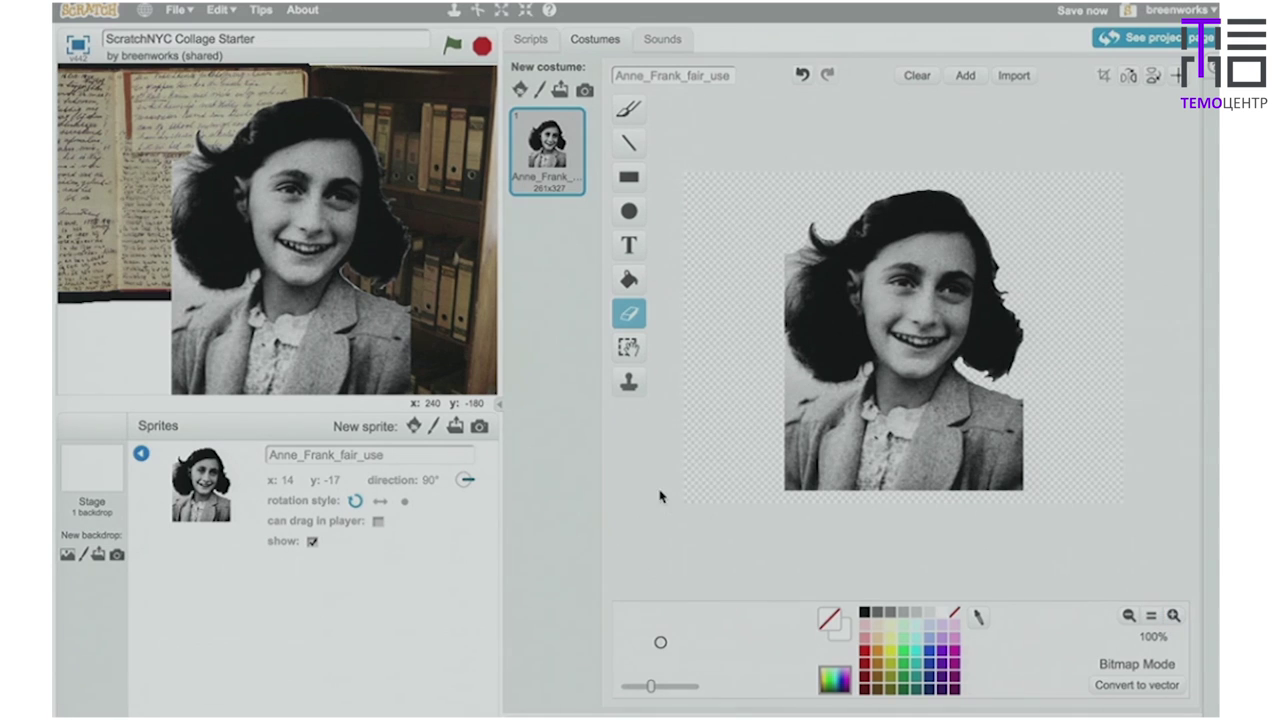
left_click_drag(336, 333, 158, 339)
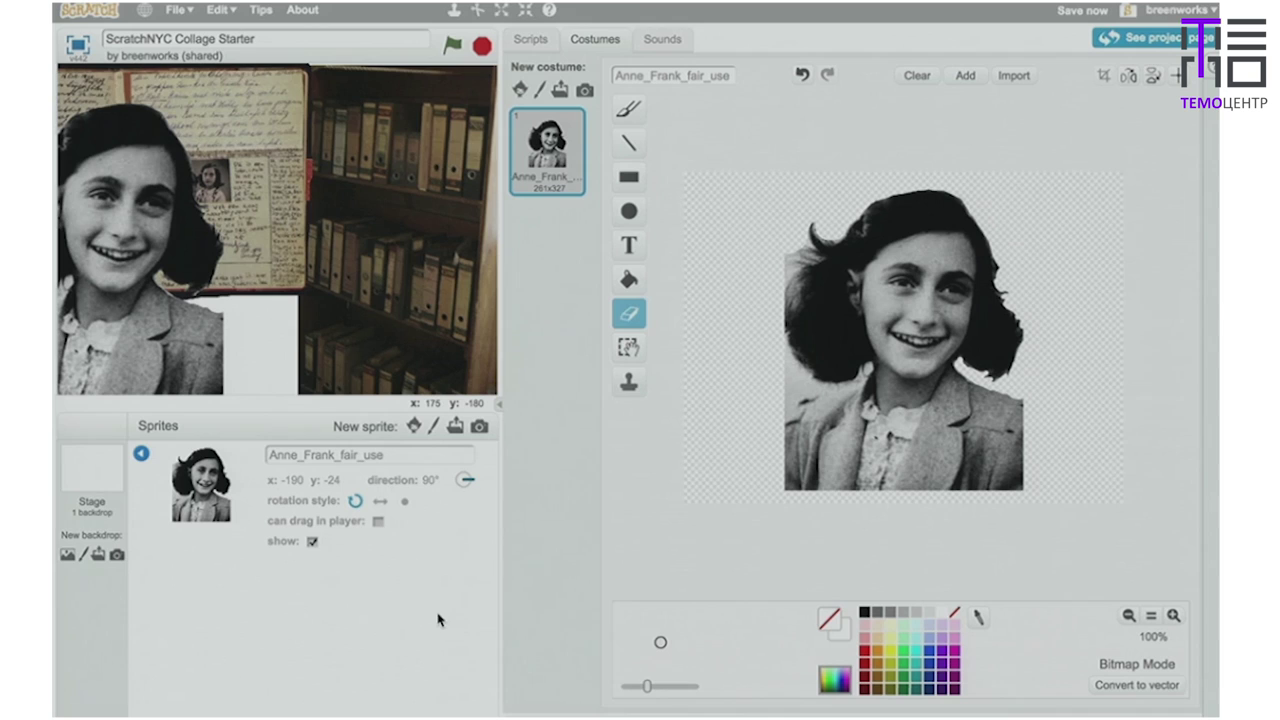
left_click_drag(173, 355, 347, 358)
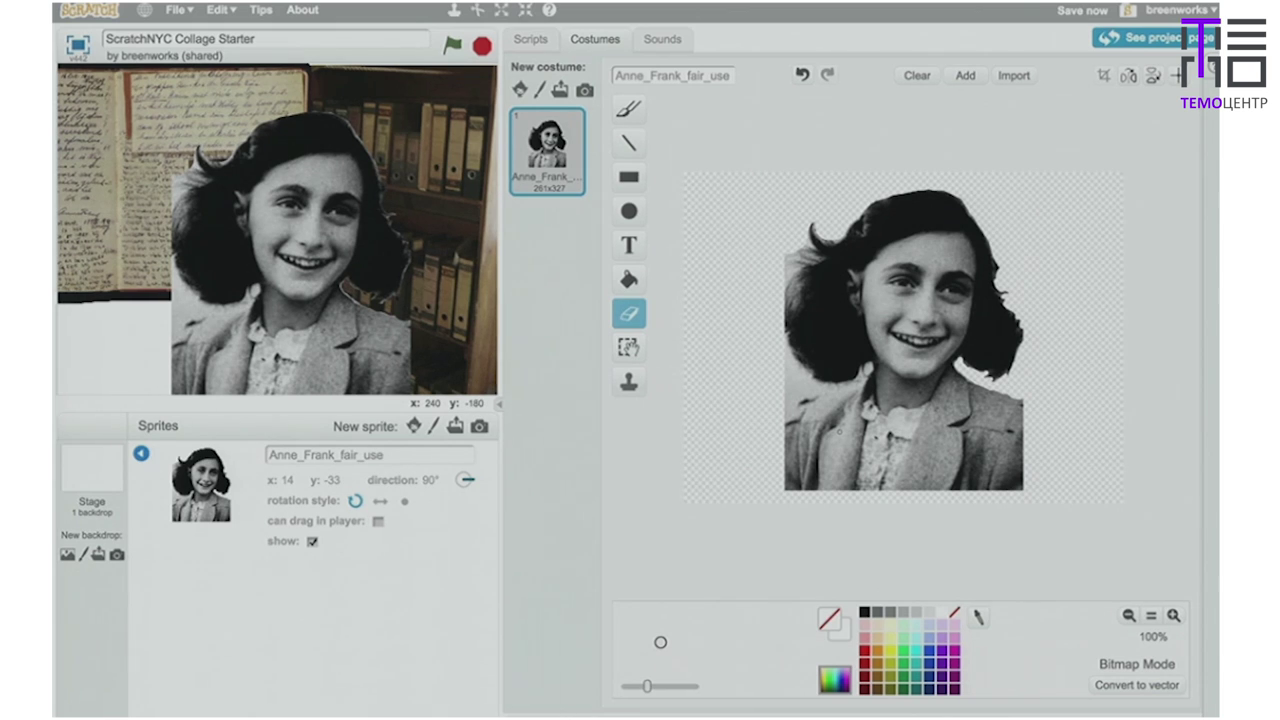
Erase the light background below the left-hand hair and above the left shoulder with a medium-width eraser at 200% zoom.
left_click(1173, 616)
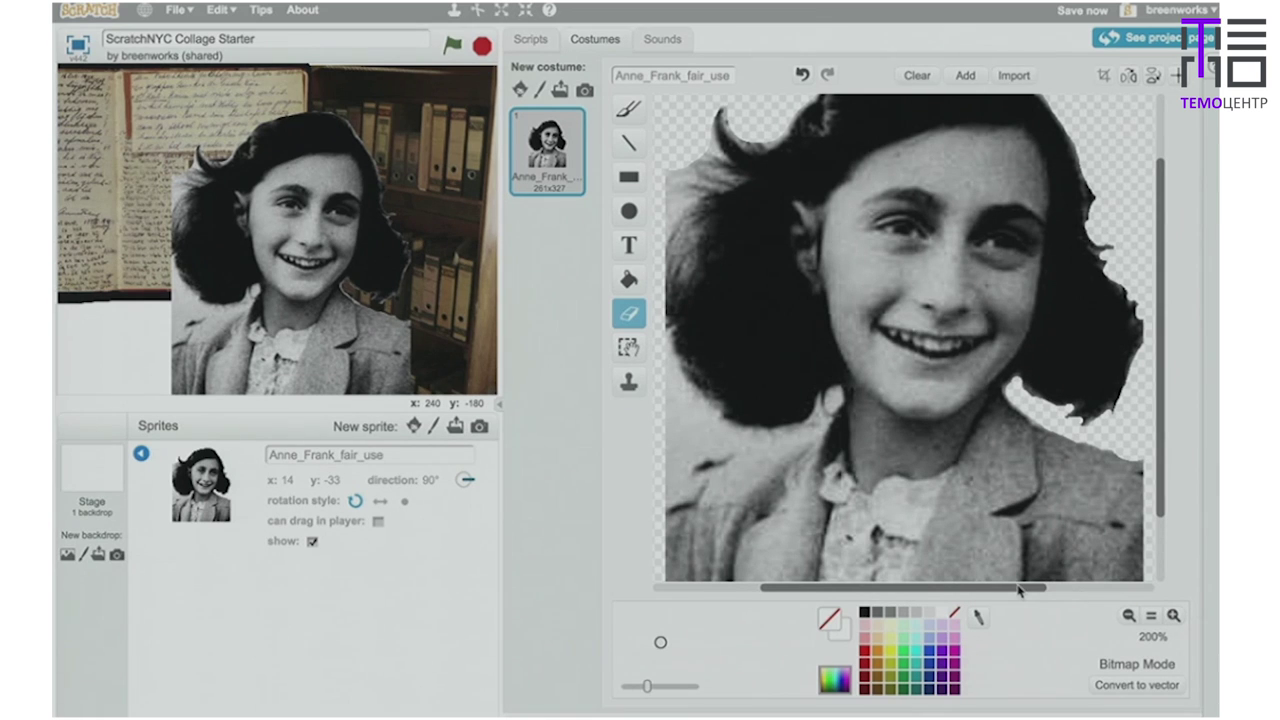
left_click_drag(1020, 592, 968, 590)
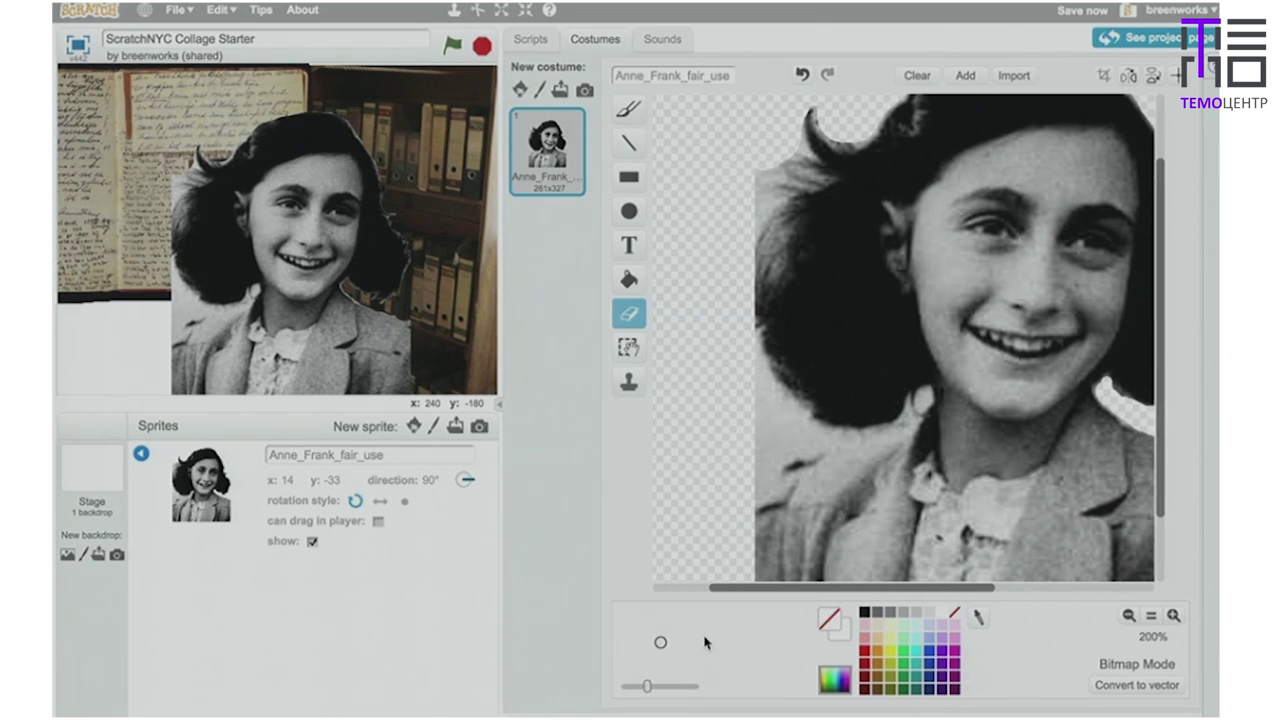
left_click_drag(648, 686, 694, 686)
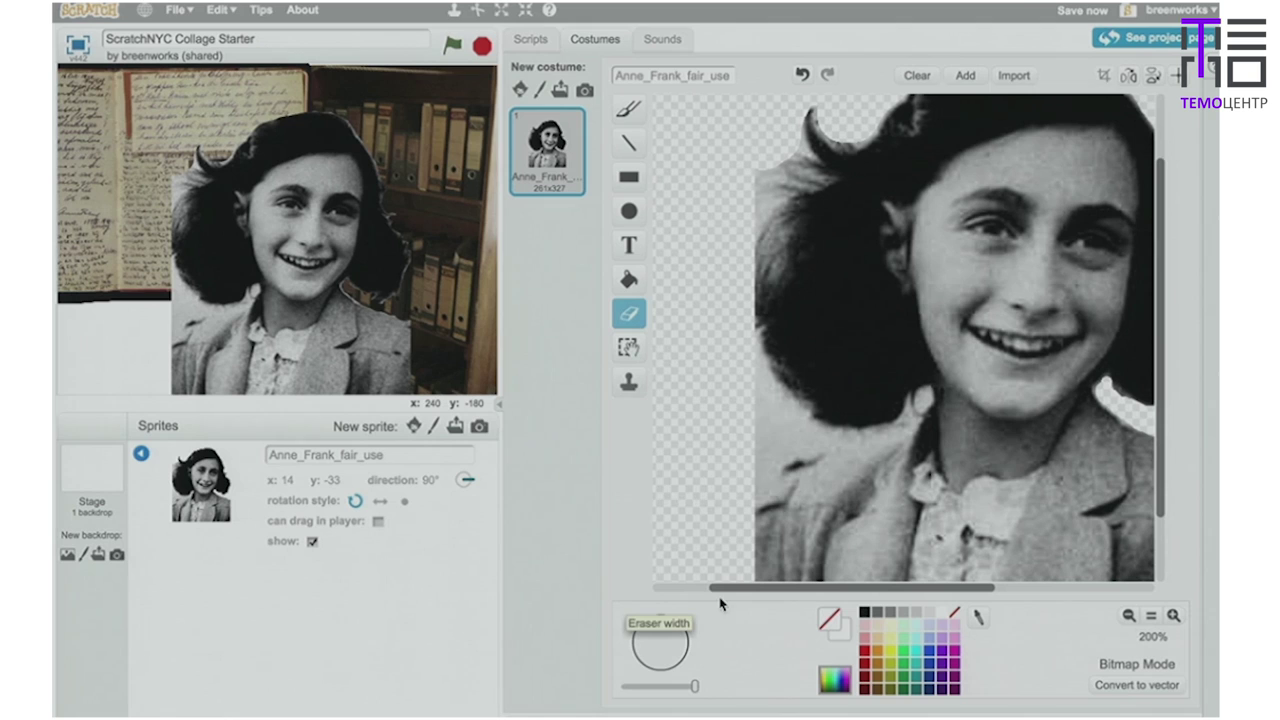
left_click(728, 430)
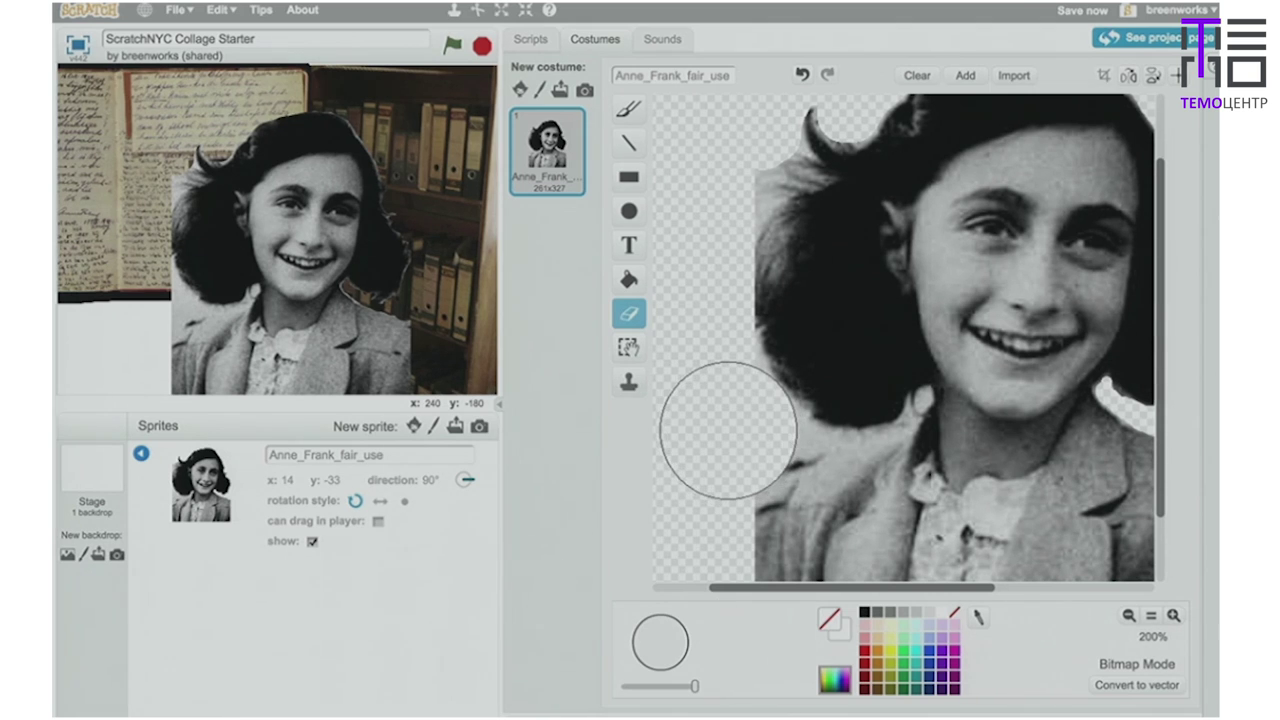
left_click(679, 688)
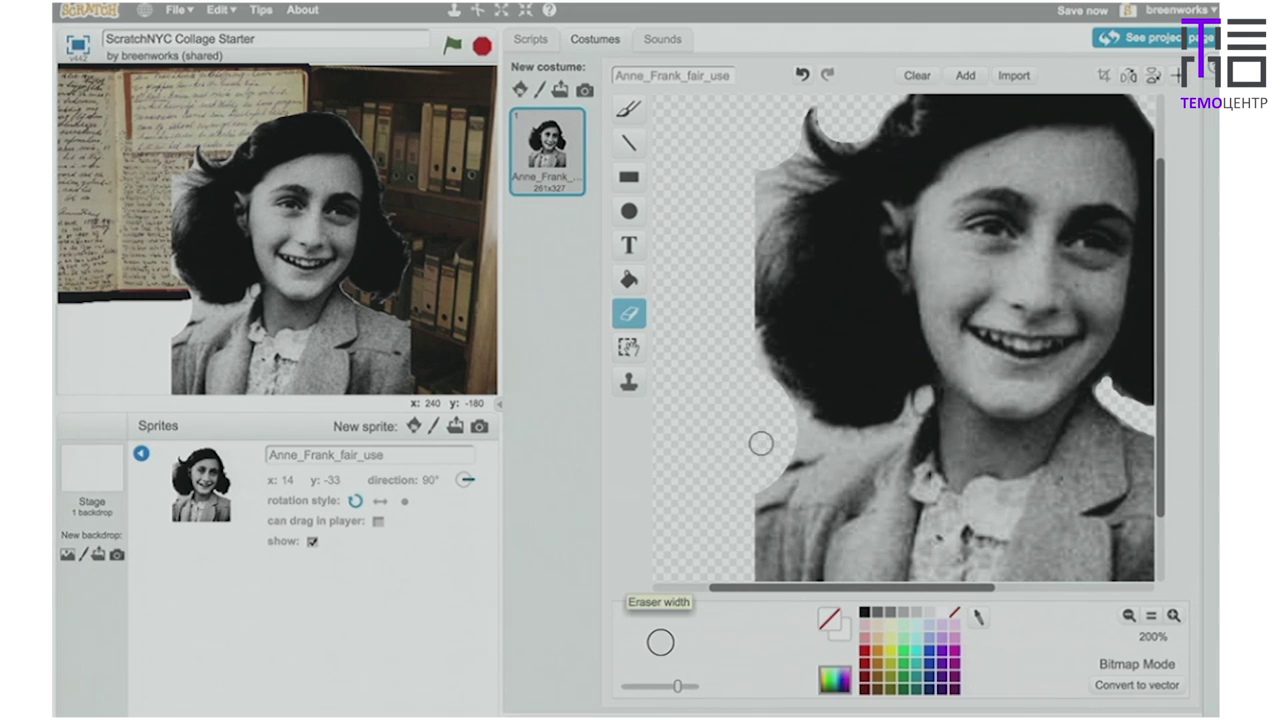
mouse_move(821, 436)
left_mouse_down()
mouse_move(797, 449)
mouse_move(814, 433)
mouse_move(794, 418)
left_mouse_up()
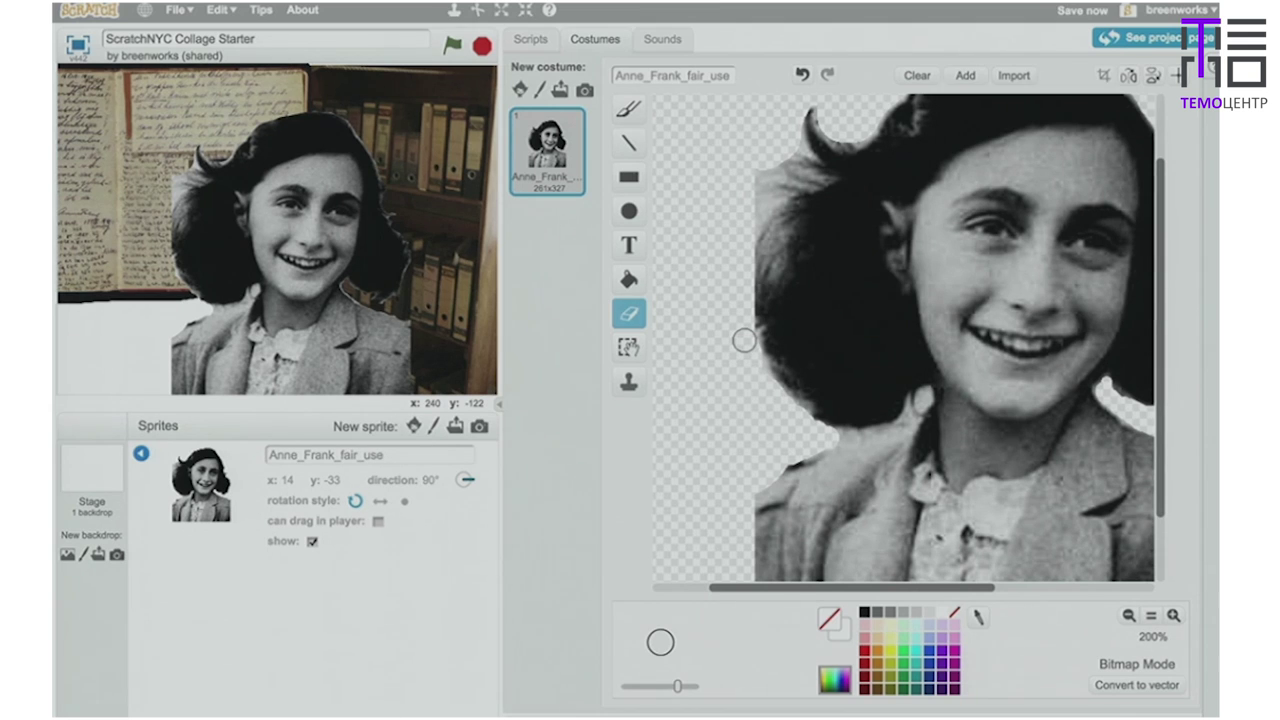
Trim the leftover background along the hair's left edge at 400% zoom, and move the portrait sprite to about x 35, y -34.
left_click(1173, 615)
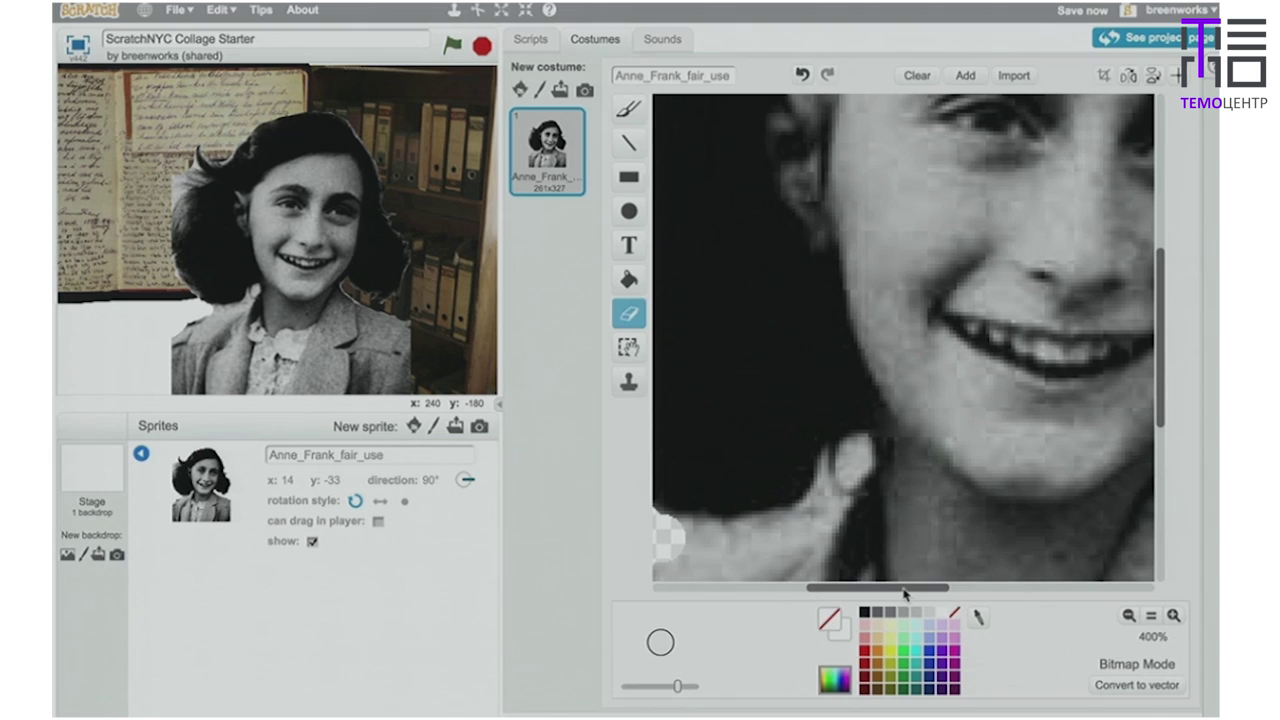
left_click_drag(905, 597, 833, 592)
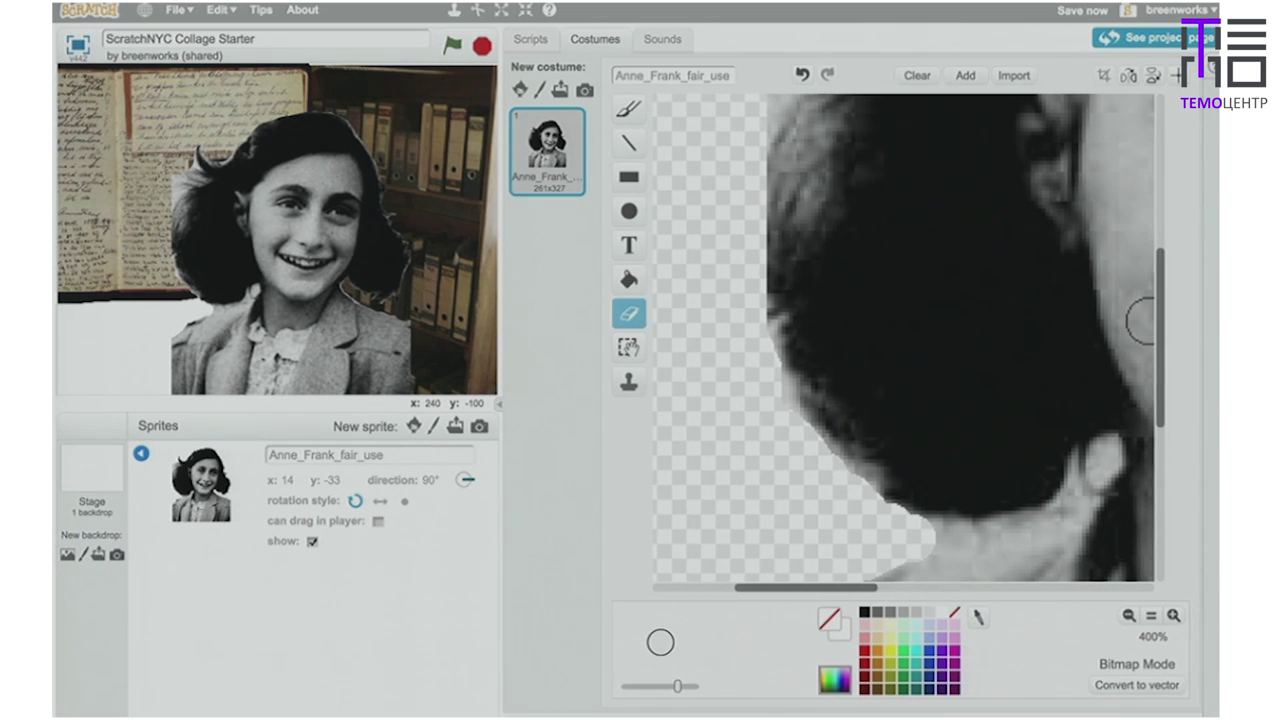
left_click_drag(1163, 323, 1160, 250)
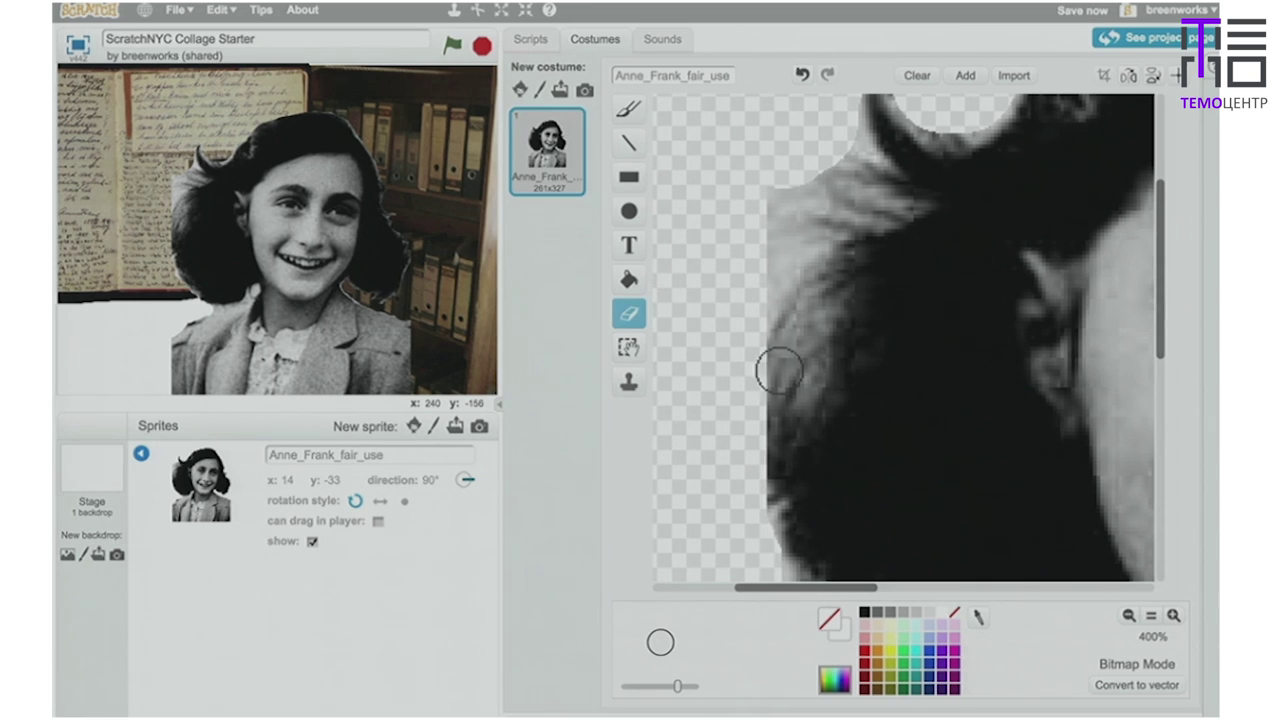
mouse_move(793, 242)
left_mouse_down()
mouse_move(749, 314)
mouse_move(791, 189)
mouse_move(765, 228)
left_mouse_up()
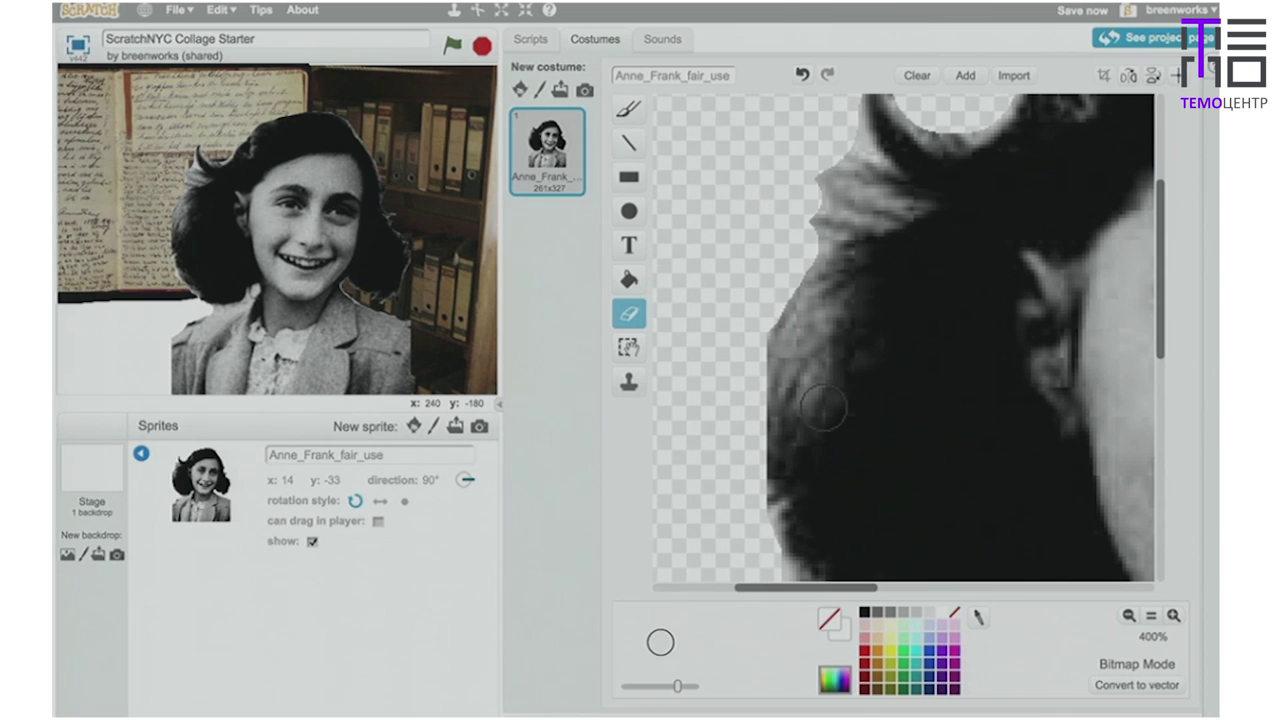
mouse_move(295, 302)
left_mouse_down()
mouse_move(338, 307)
mouse_move(318, 310)
left_mouse_up()
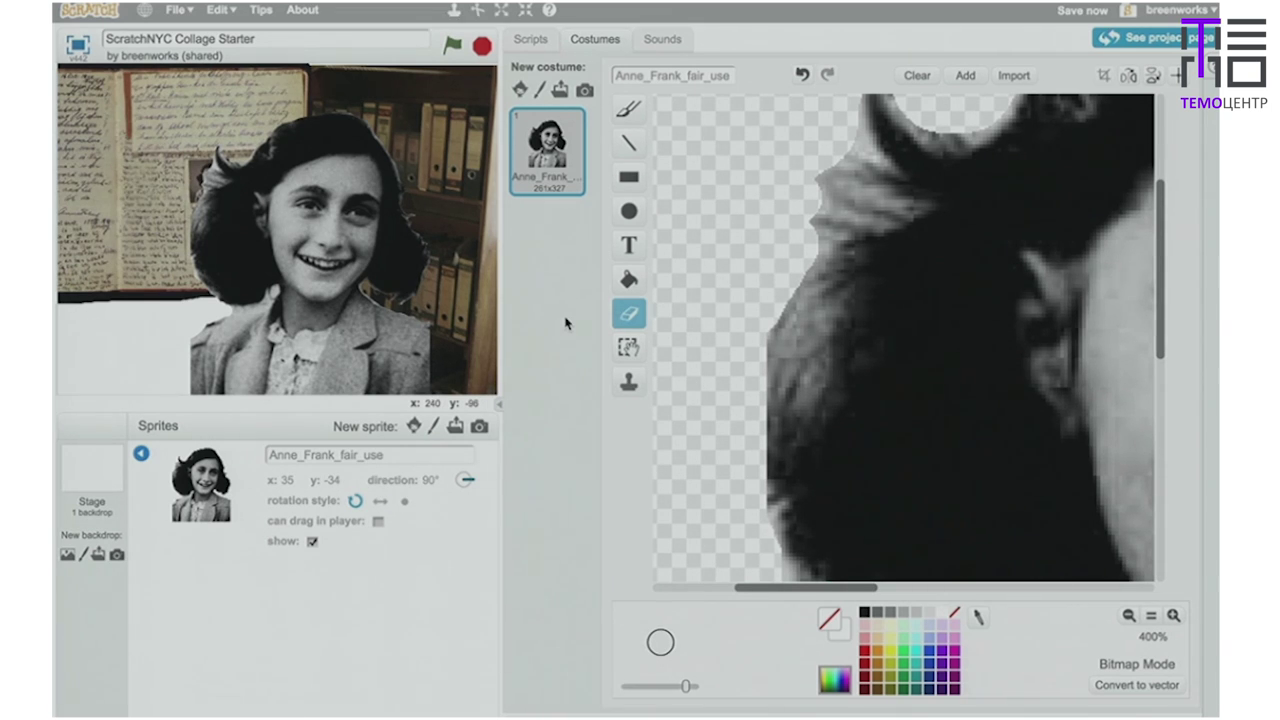
Select the star-david-sew sprite and make it visible on the stage.
left_click(143, 455)
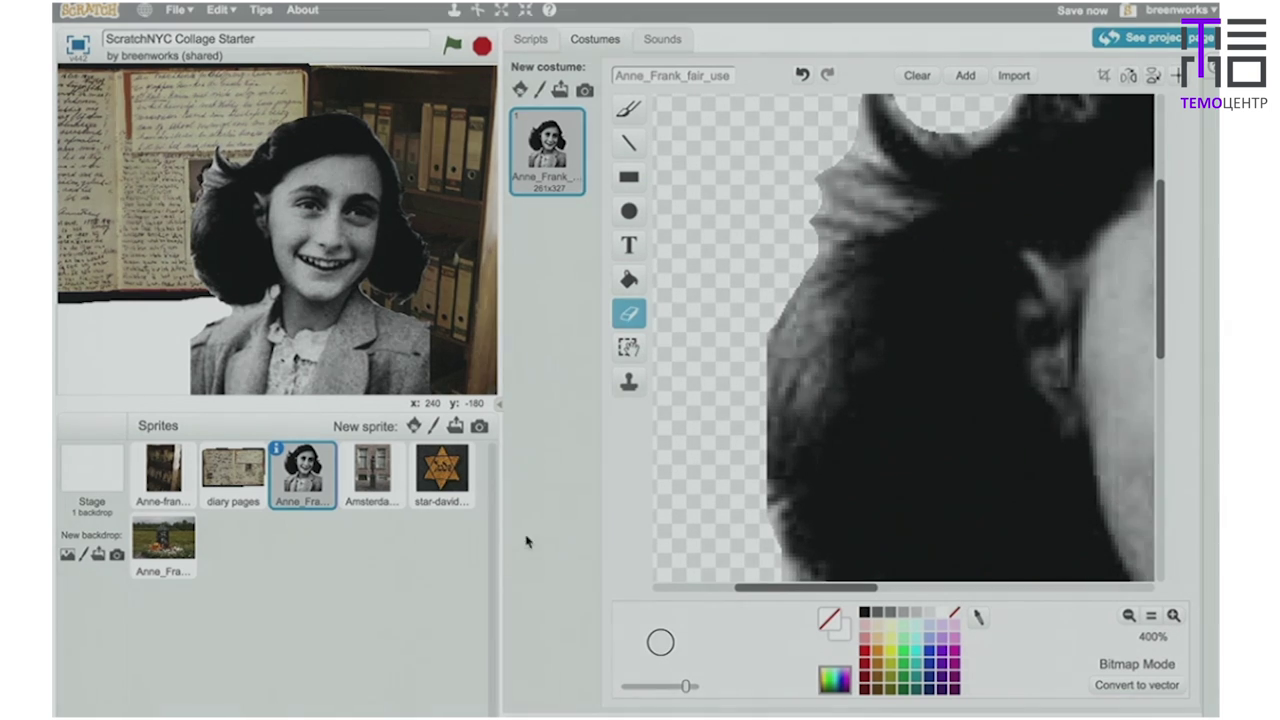
left_click(436, 472)
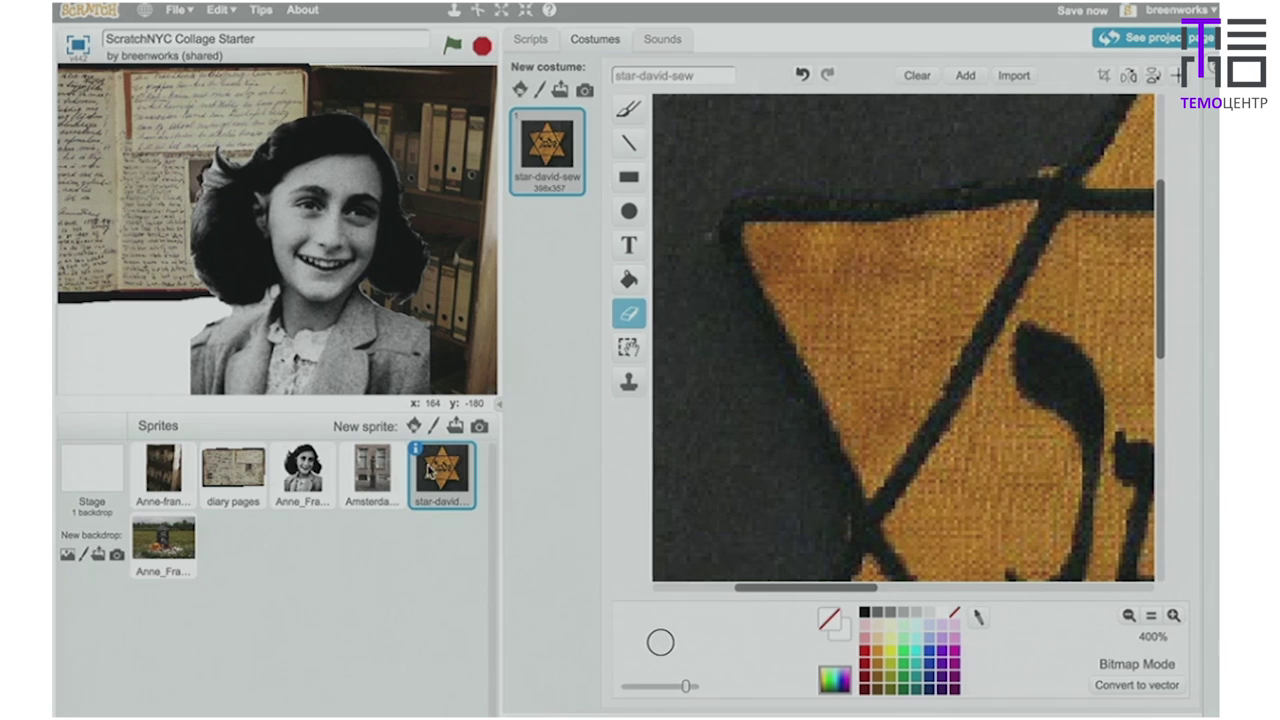
left_click(416, 449)
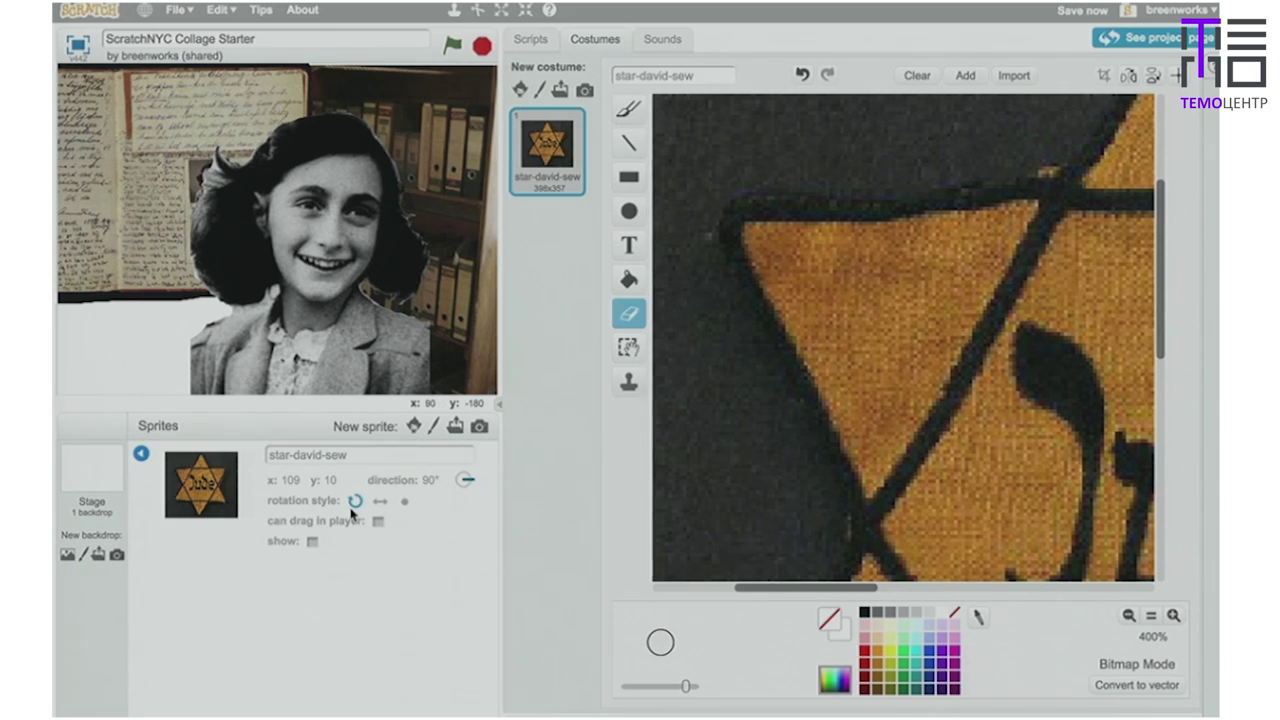
left_click(311, 542)
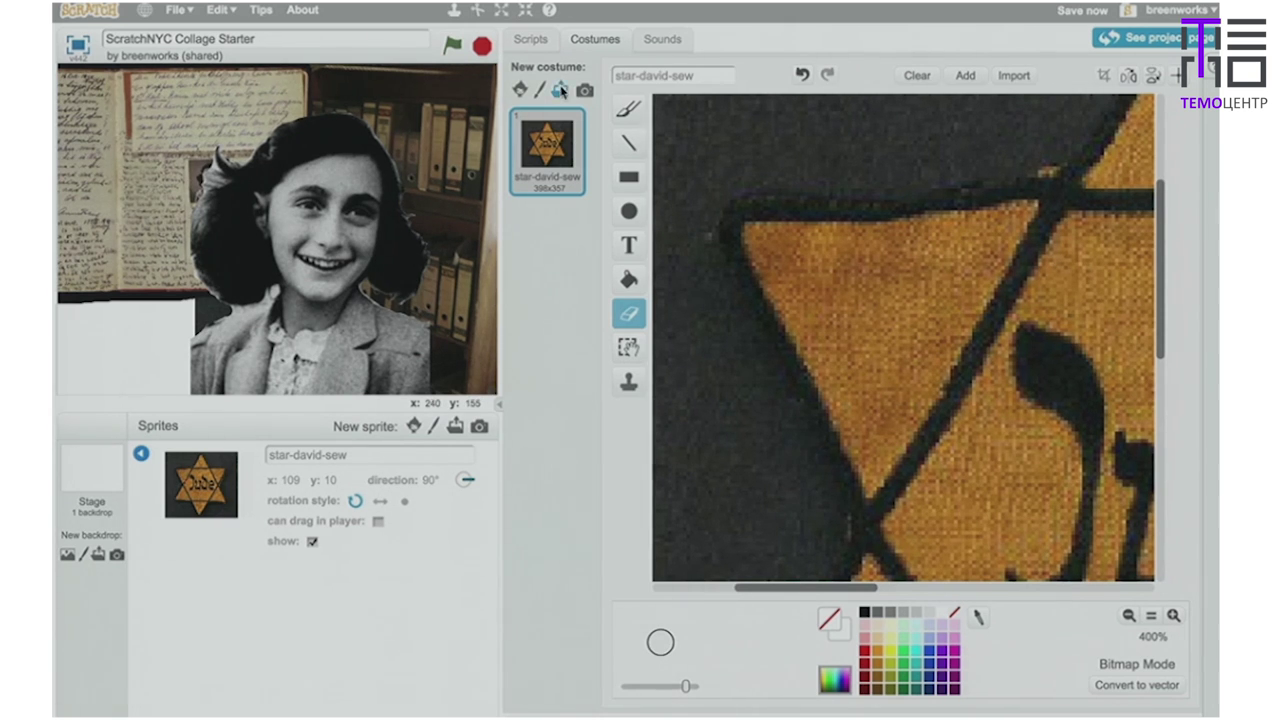
Bring the star sprite in front of the other sprites and move it to about x -32, y 4.
left_click(530, 40)
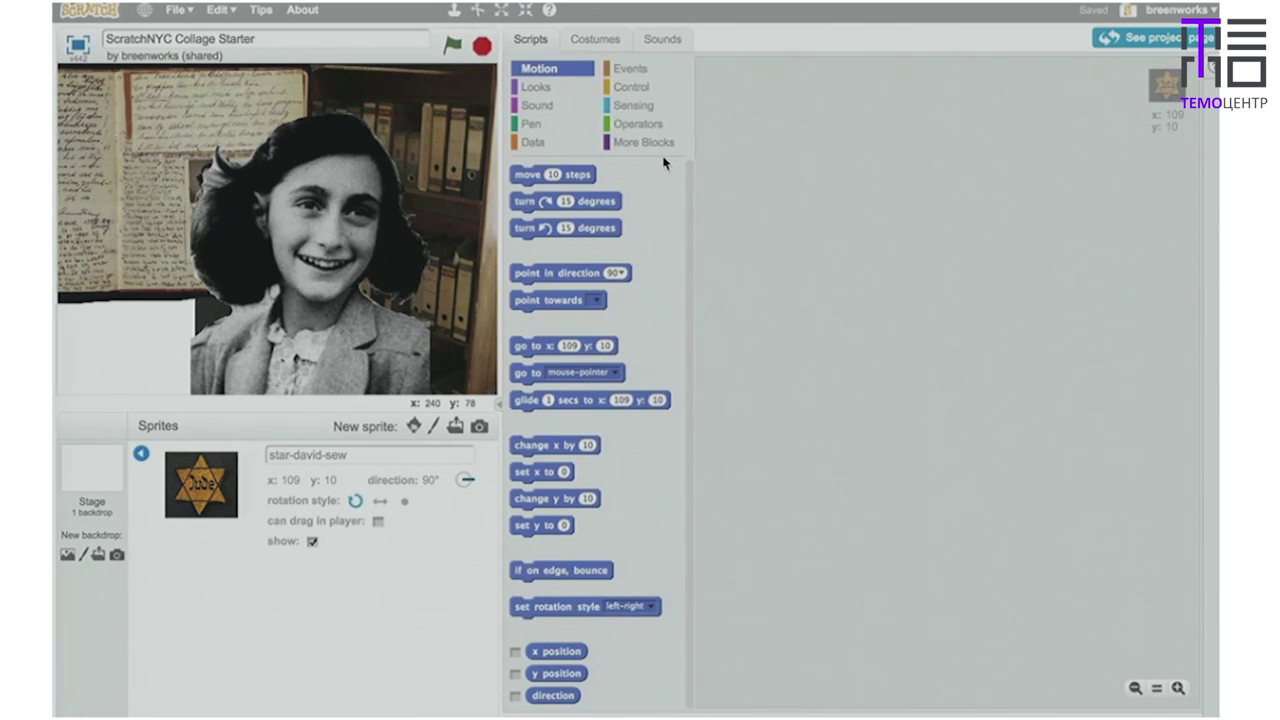
left_click(537, 88)
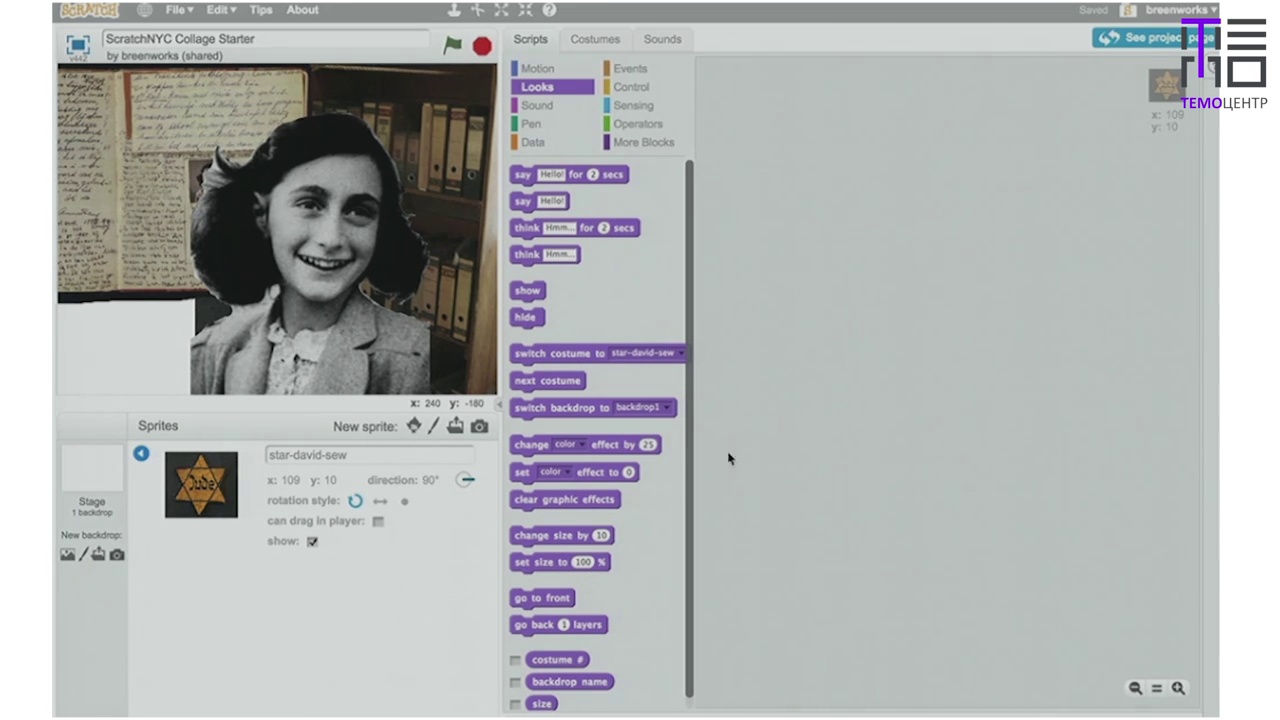
scroll(694, 545, "down", 1)
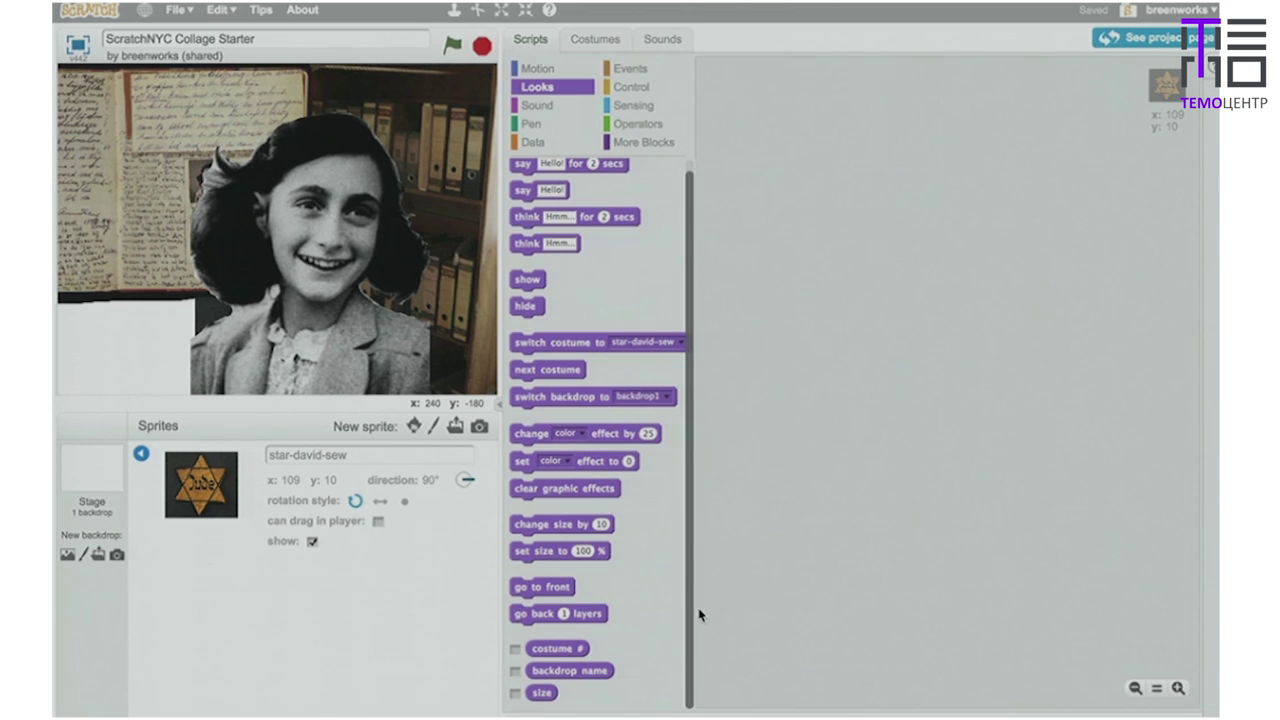
left_click(558, 589)
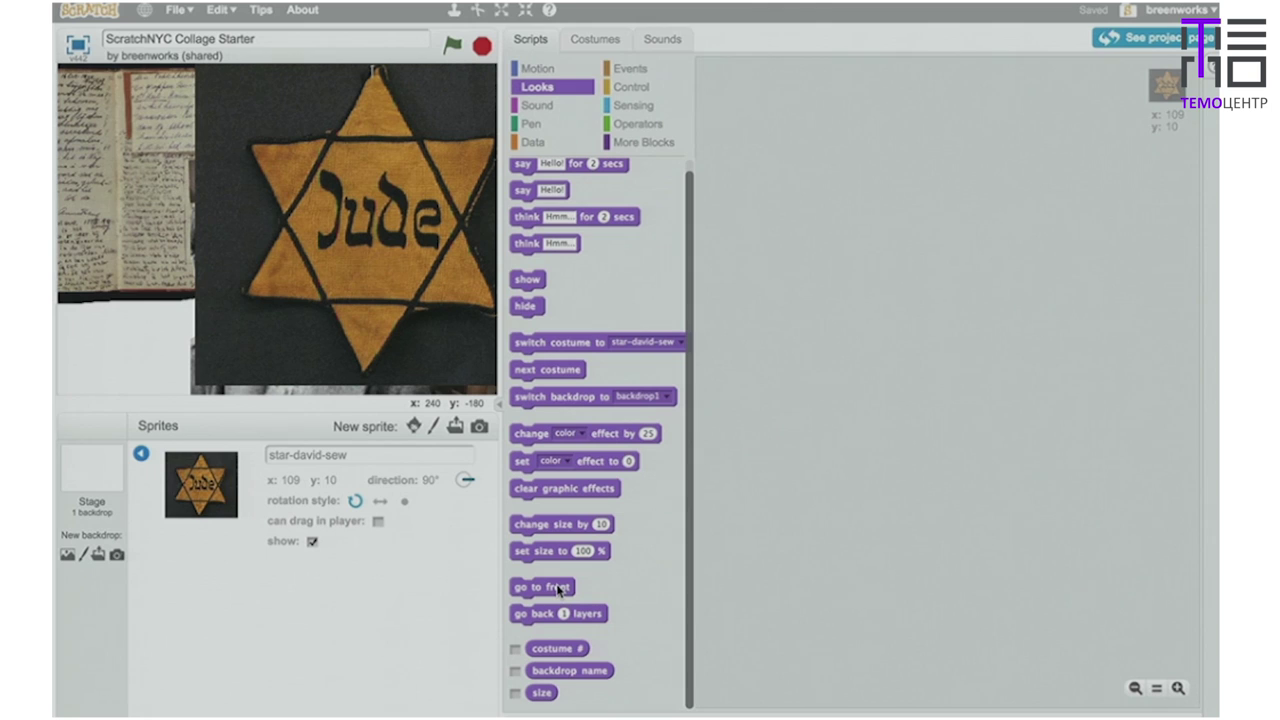
left_click_drag(420, 257, 292, 268)
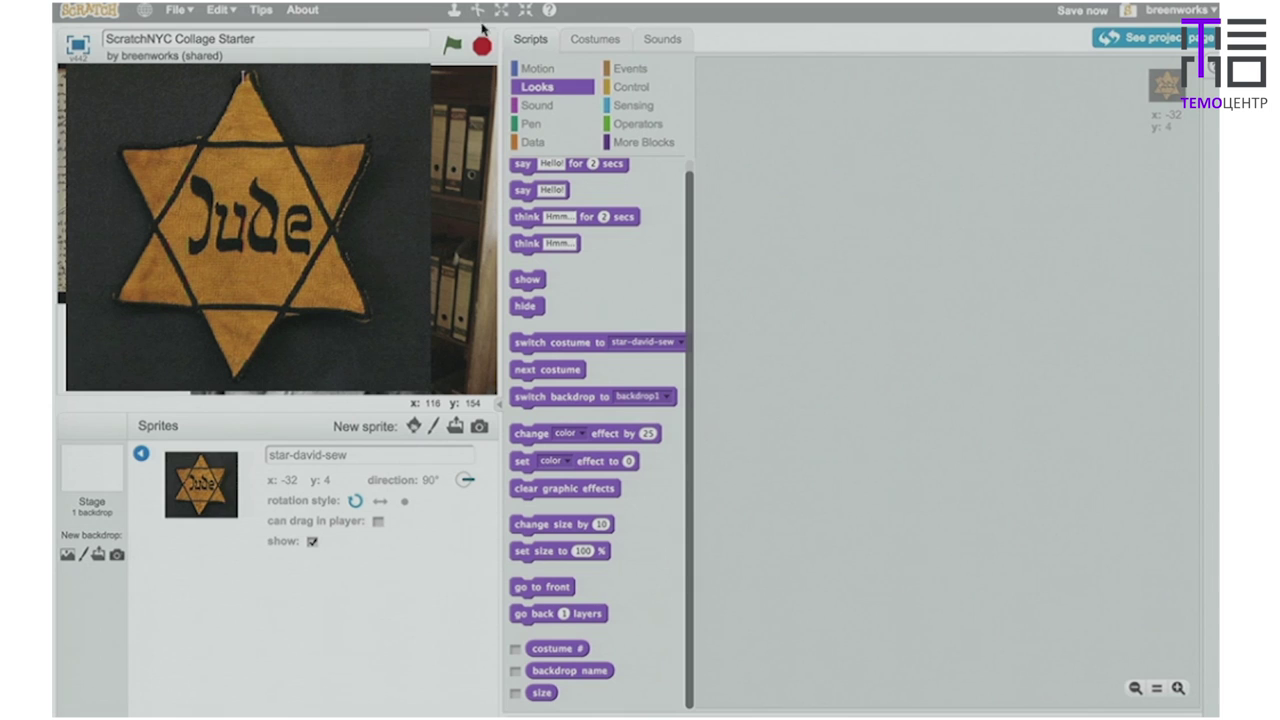
Convert the star-david-sew costume to vector and center its star in the paint editor at 200% zoom.
left_click(593, 41)
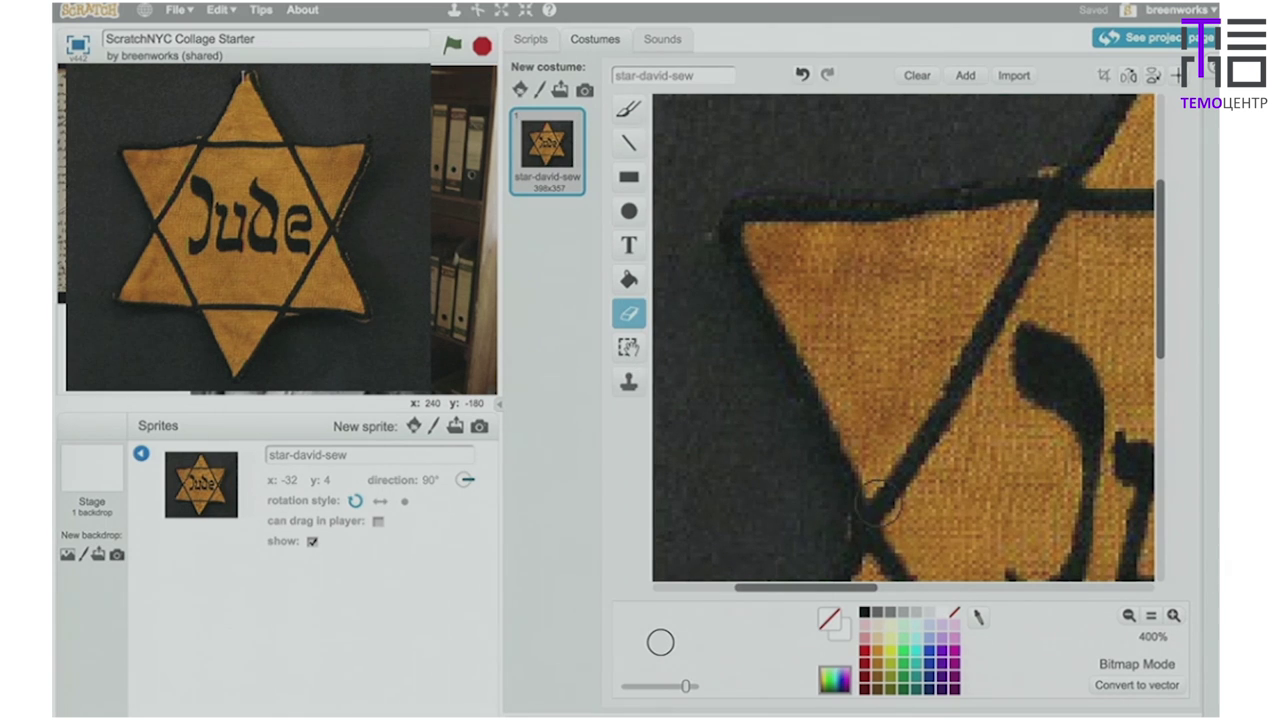
left_click(1138, 686)
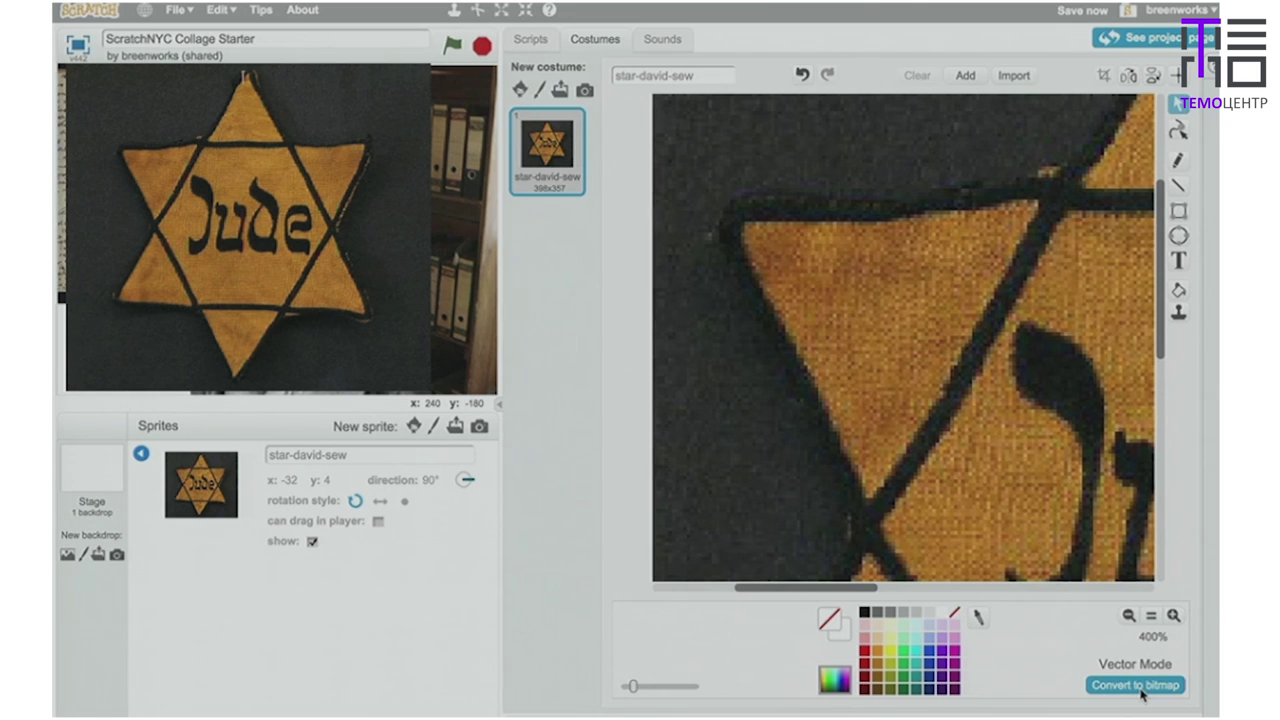
left_click(1128, 615)
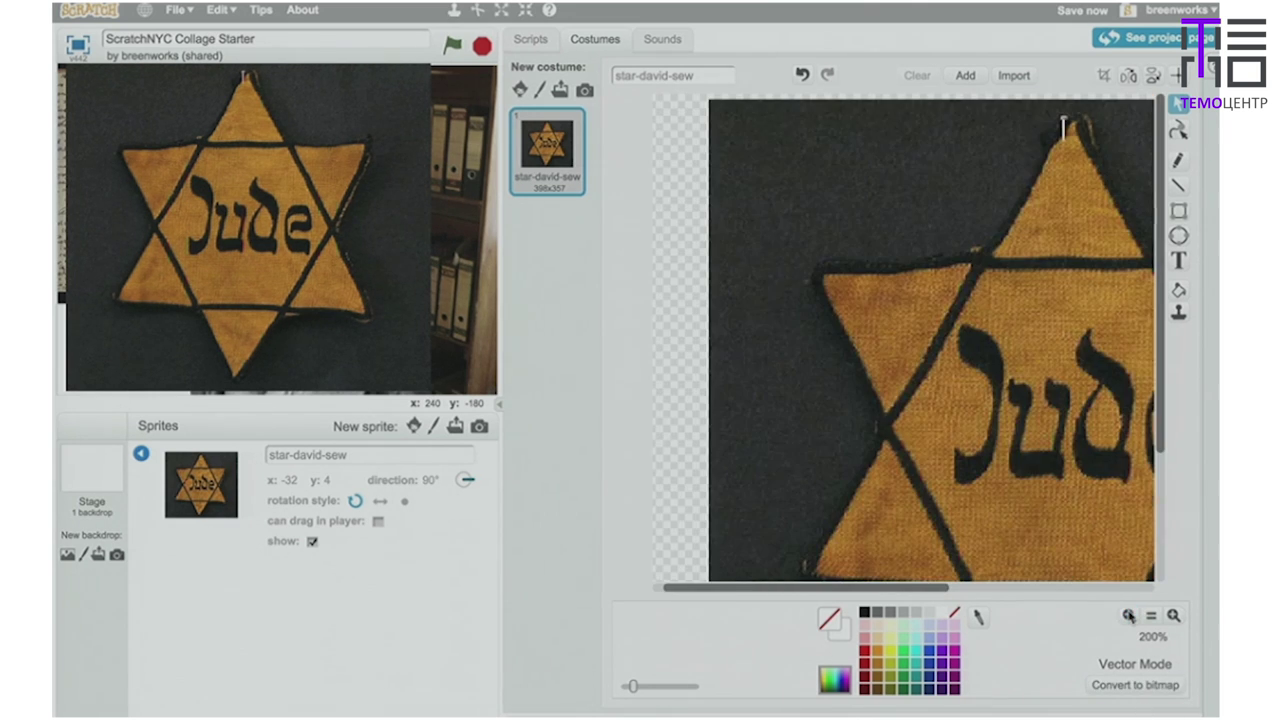
left_click_drag(930, 596, 1010, 590)
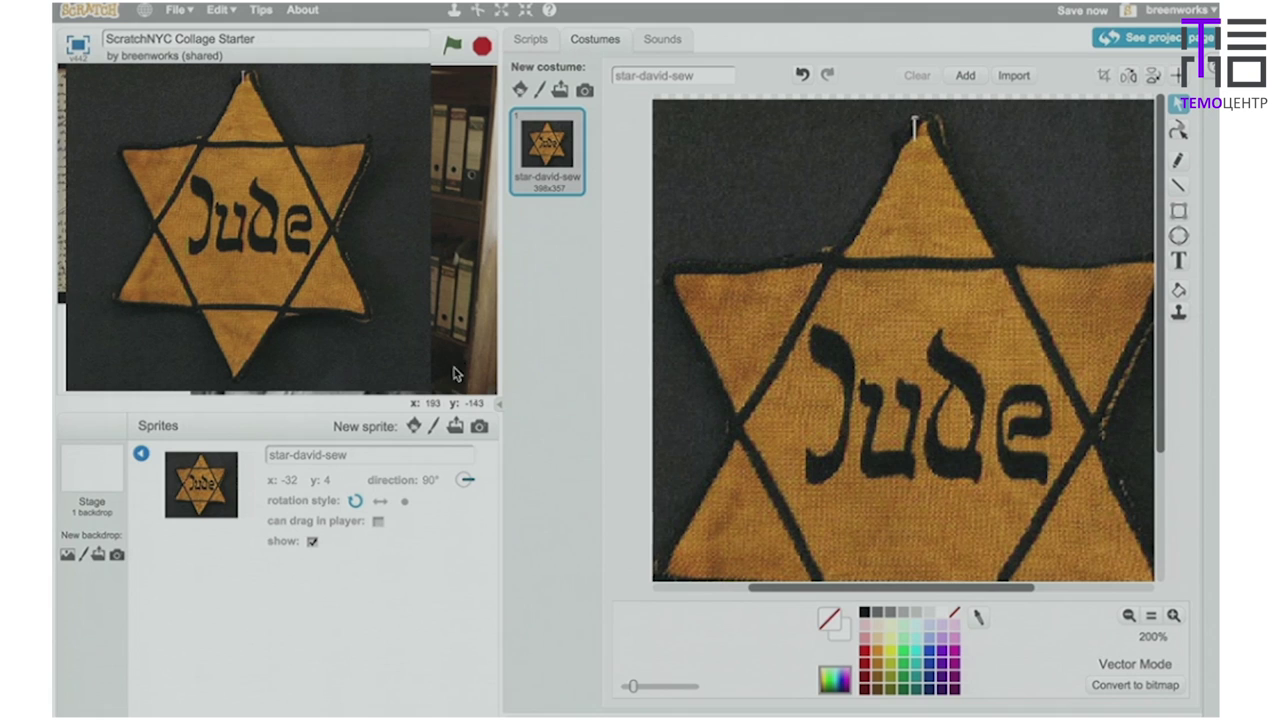
Paint a new sprite in vector mode with a thin blue circle outline about 160 by 160.
left_click(433, 426)
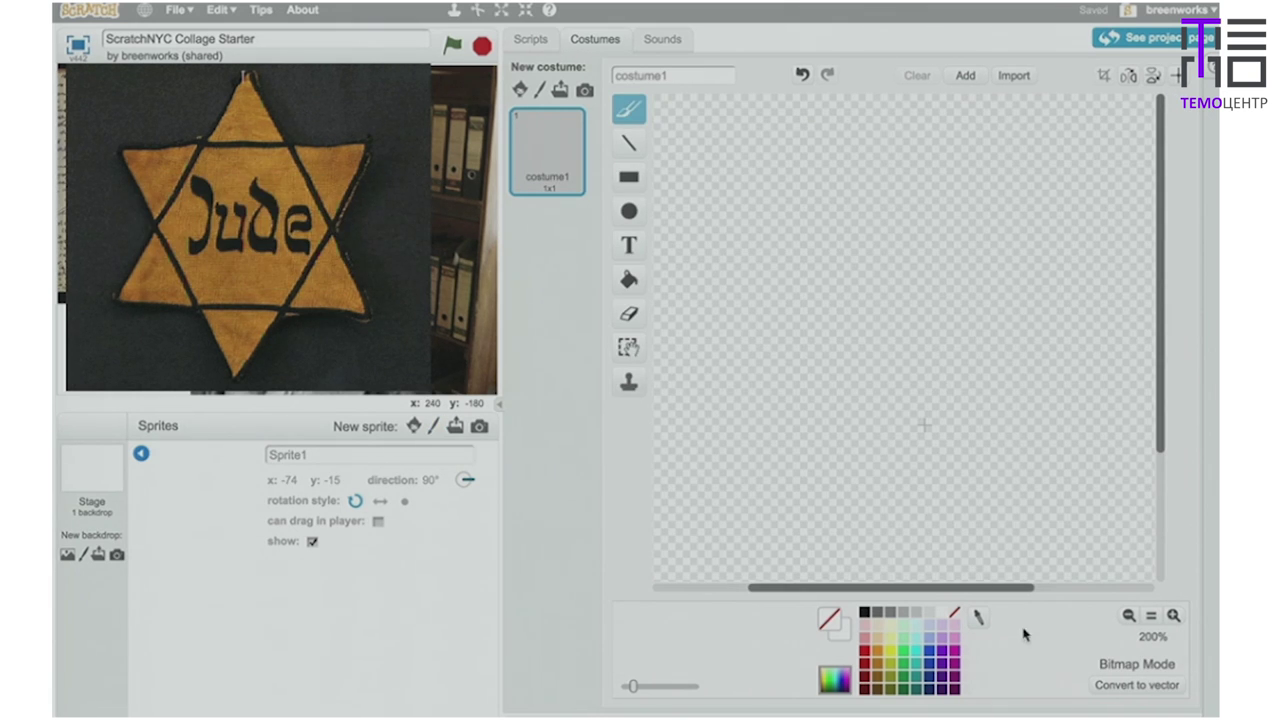
left_click(1110, 686)
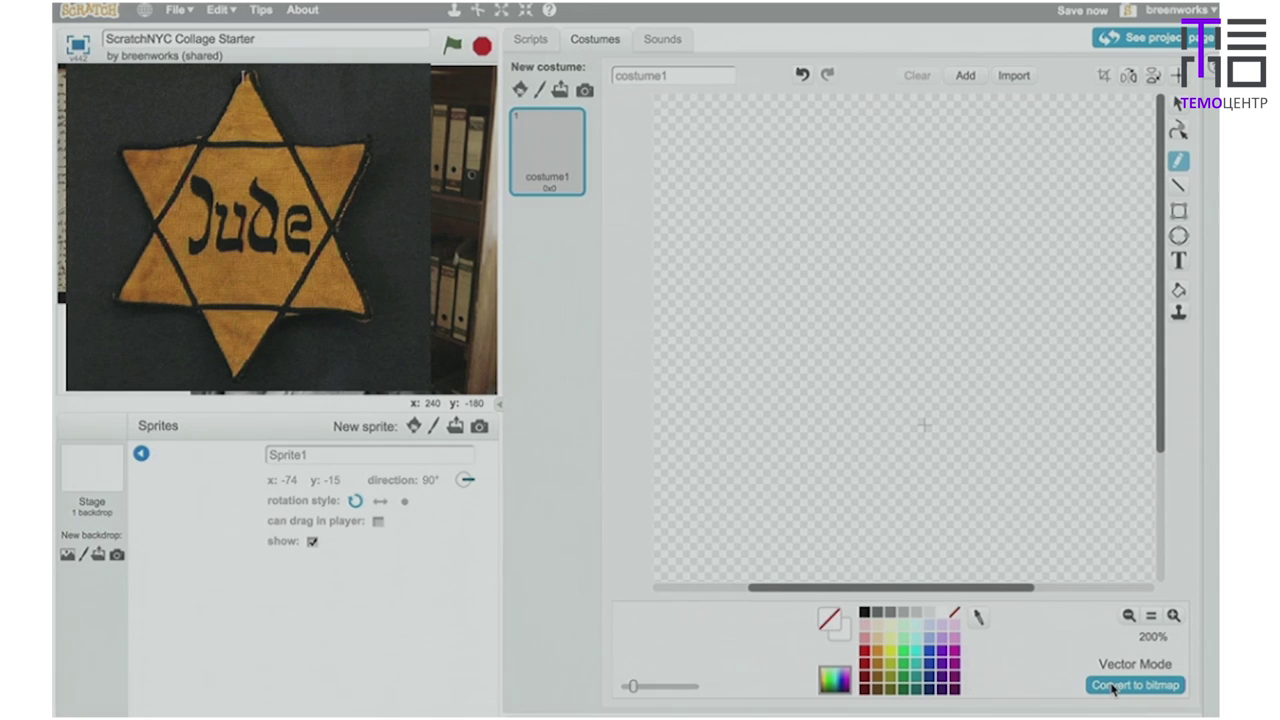
left_click(1181, 236)
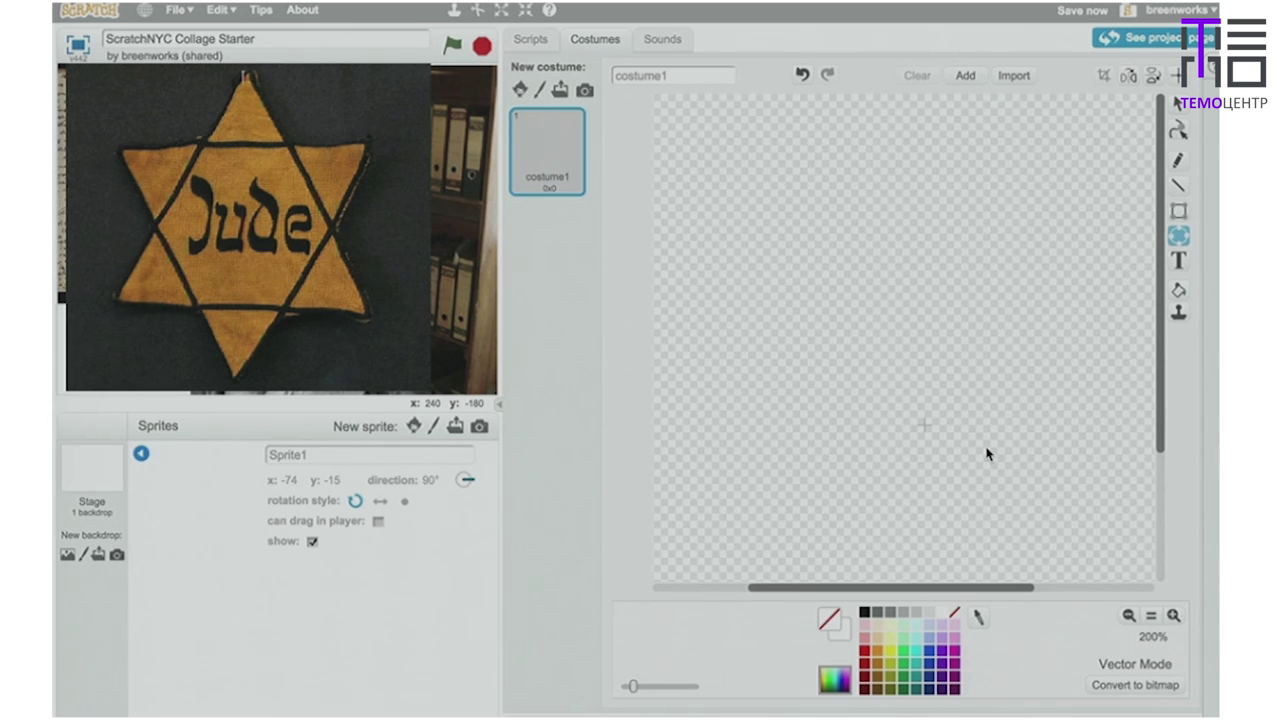
left_click(928, 670)
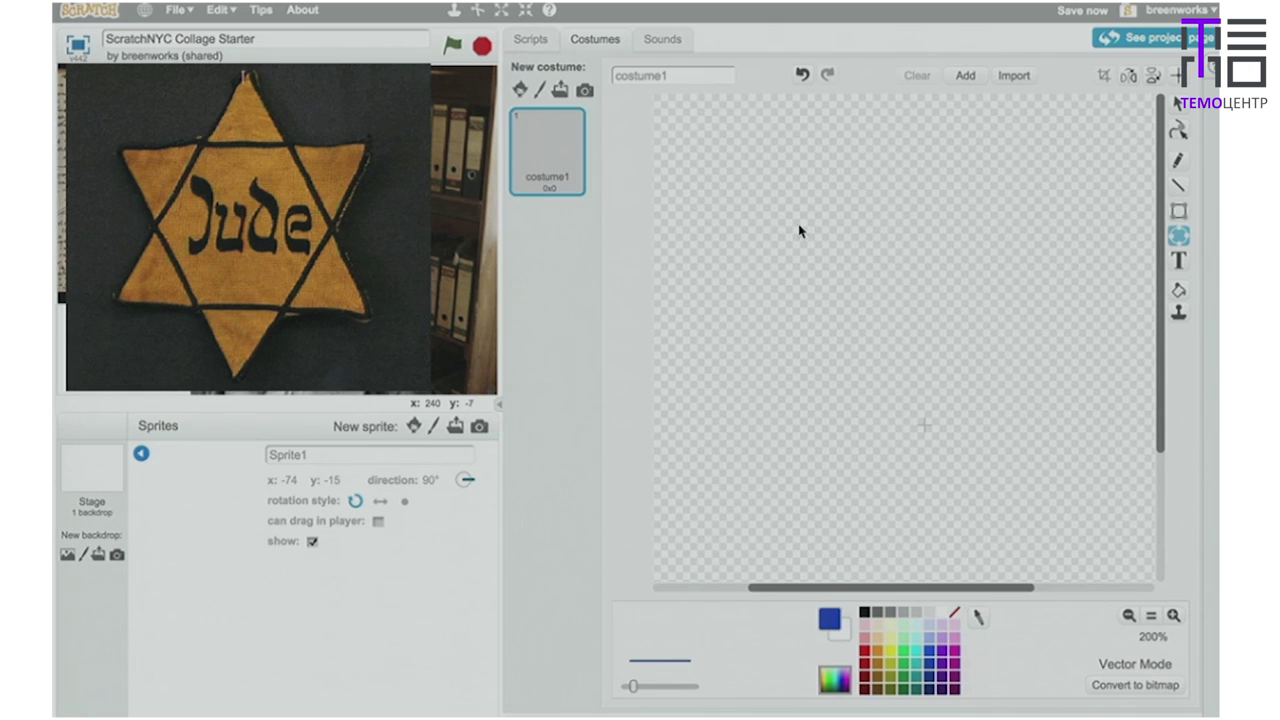
left_click_drag(749, 214, 1037, 476)
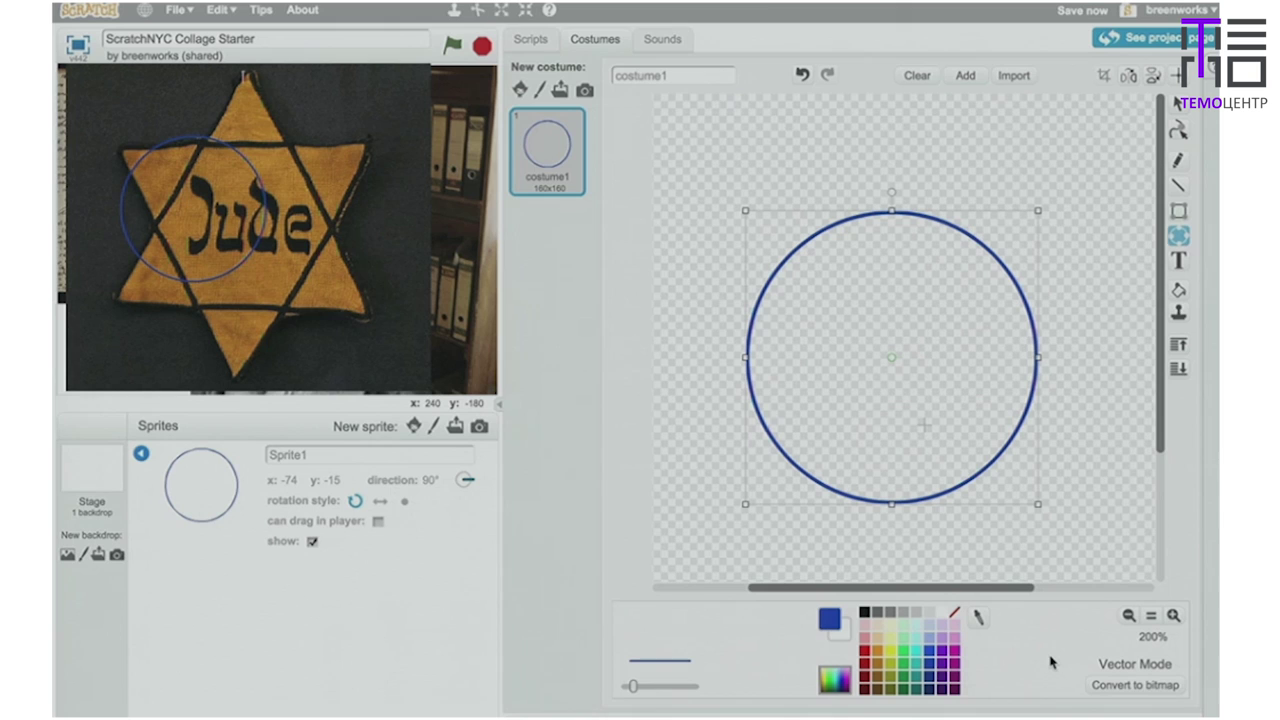
Fill the circle with solid blue and recolor its outline black.
left_click(1179, 292)
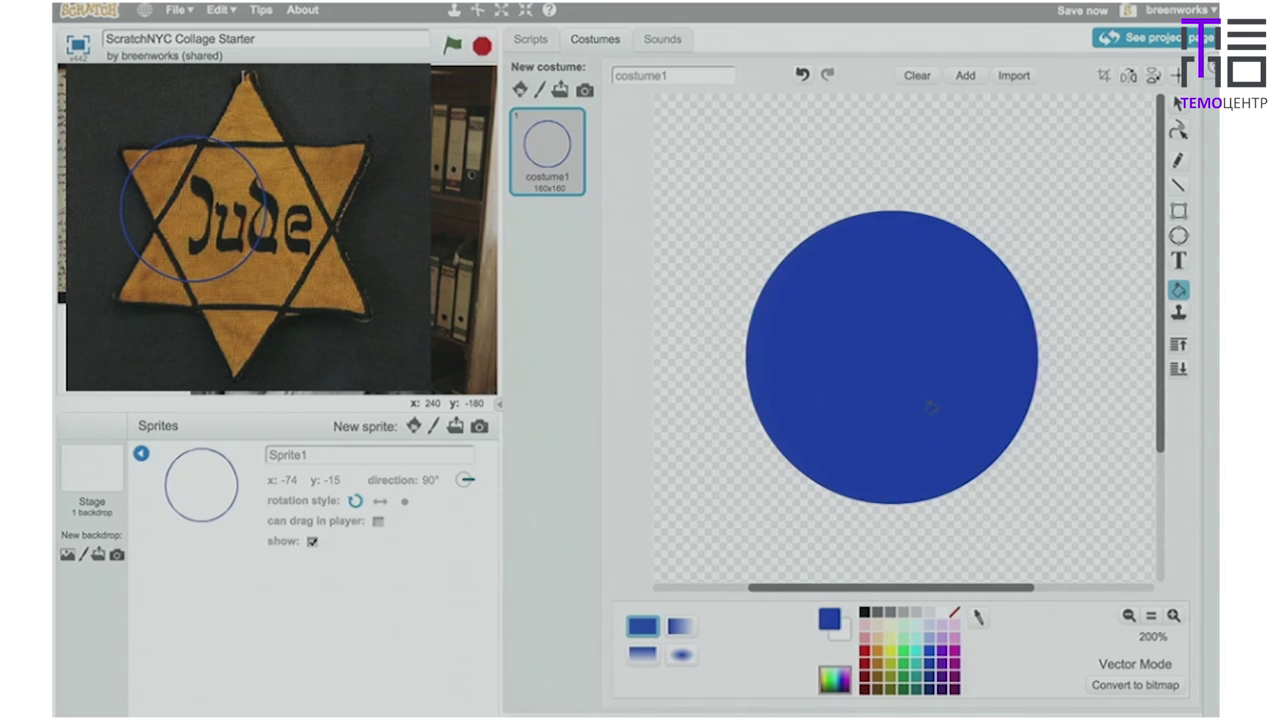
left_click(930, 407)
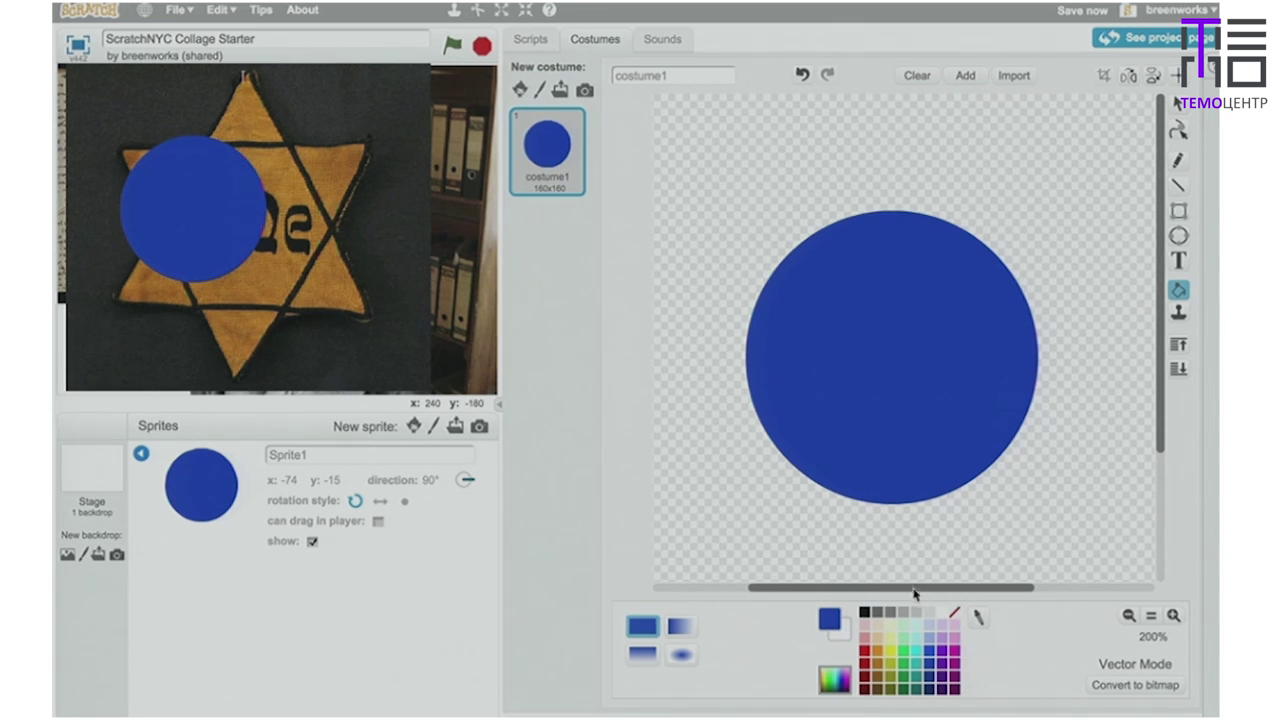
left_click(865, 612)
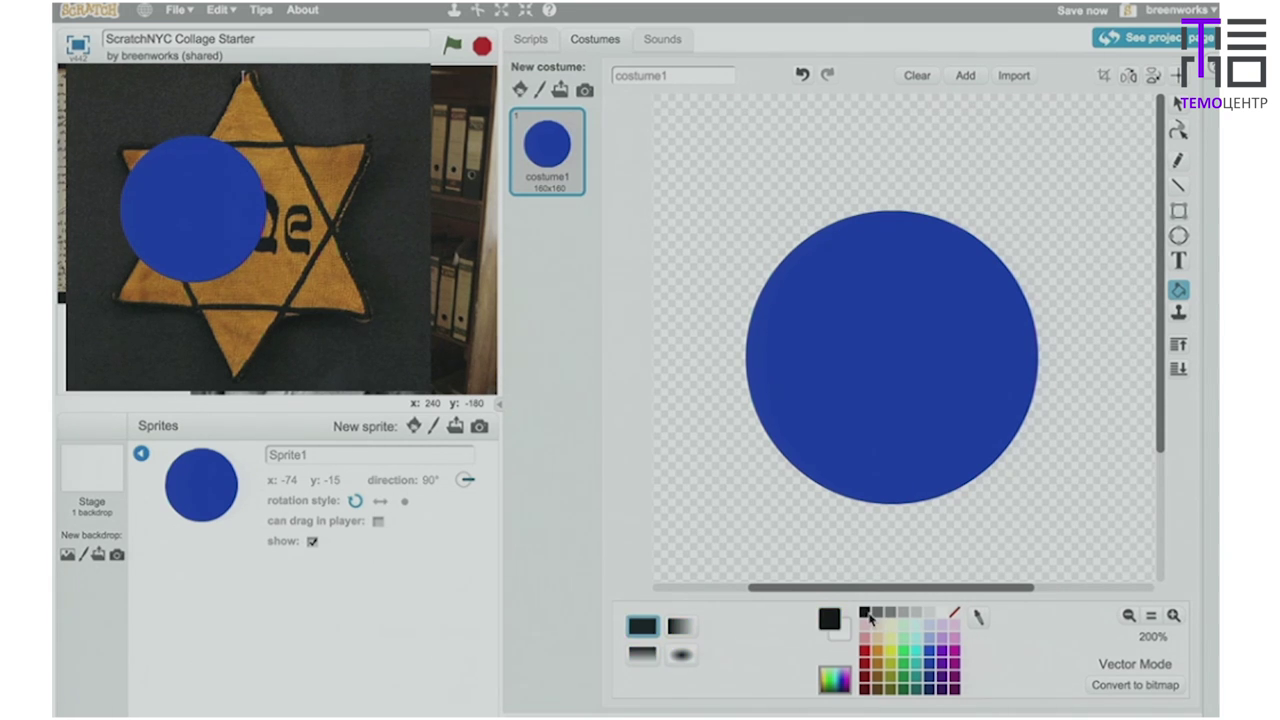
left_click(976, 488)
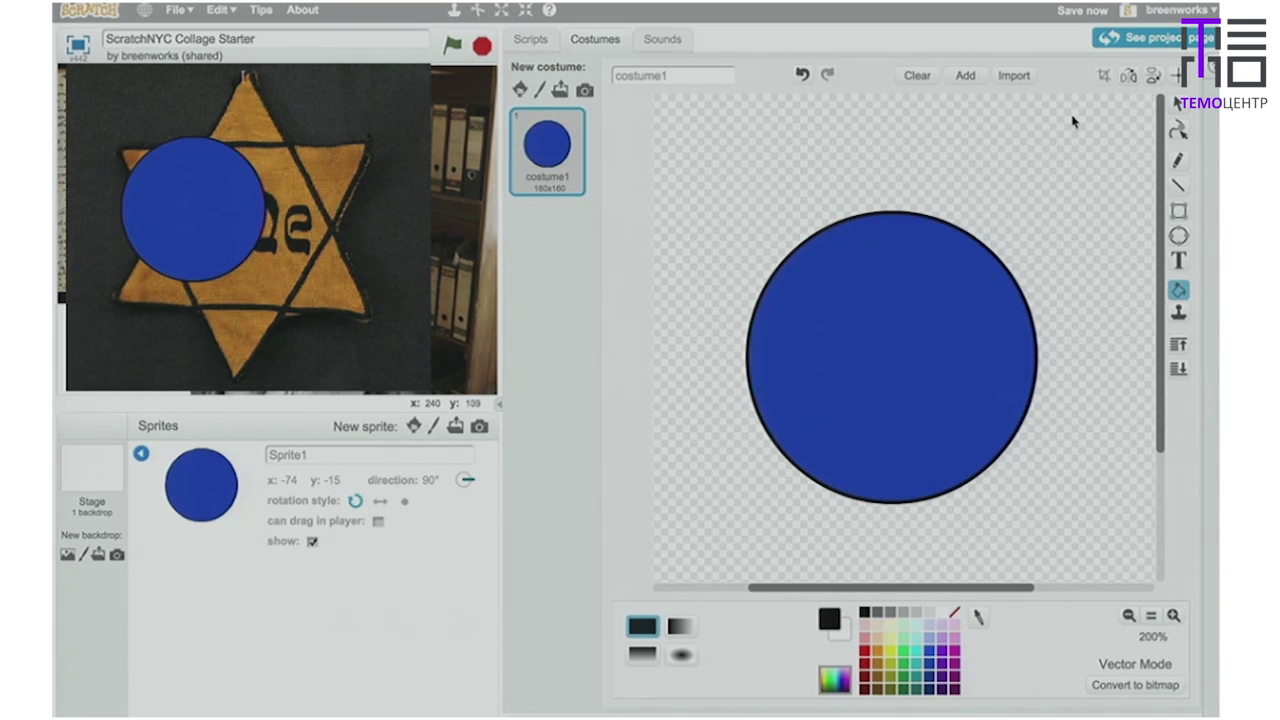
Select the blue circle and thicken its black outline until the costume measures about 168 by 168.
left_click(1179, 104)
left_click(947, 301)
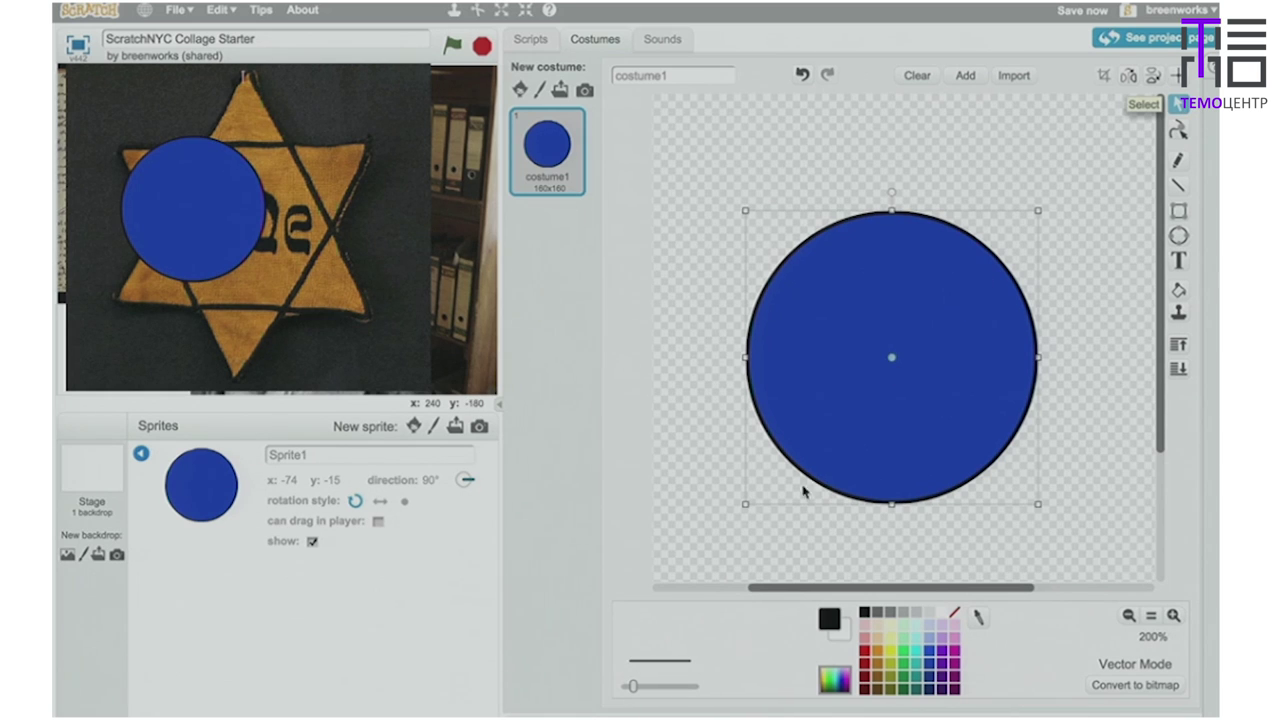
left_click_drag(634, 687, 676, 686)
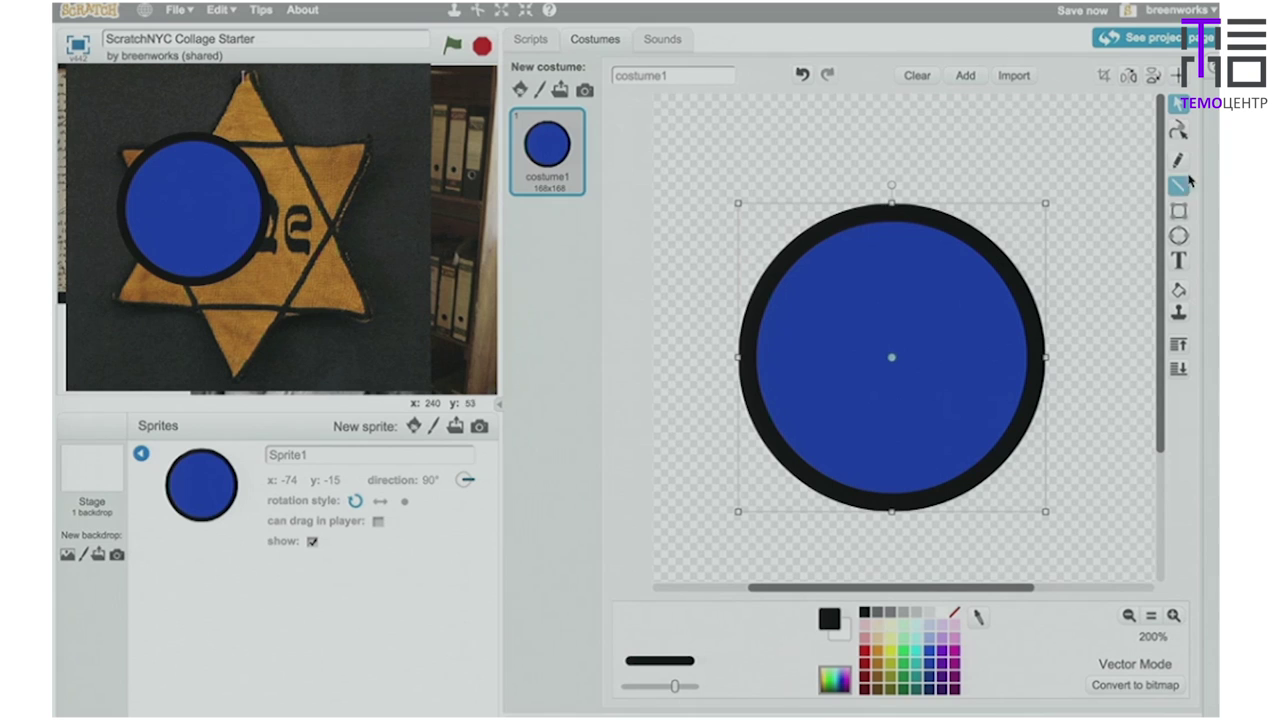
Reshape the blue circle by pulling four of its edge points inward into a spiky shape, and clear the drawing.
left_click(1183, 133)
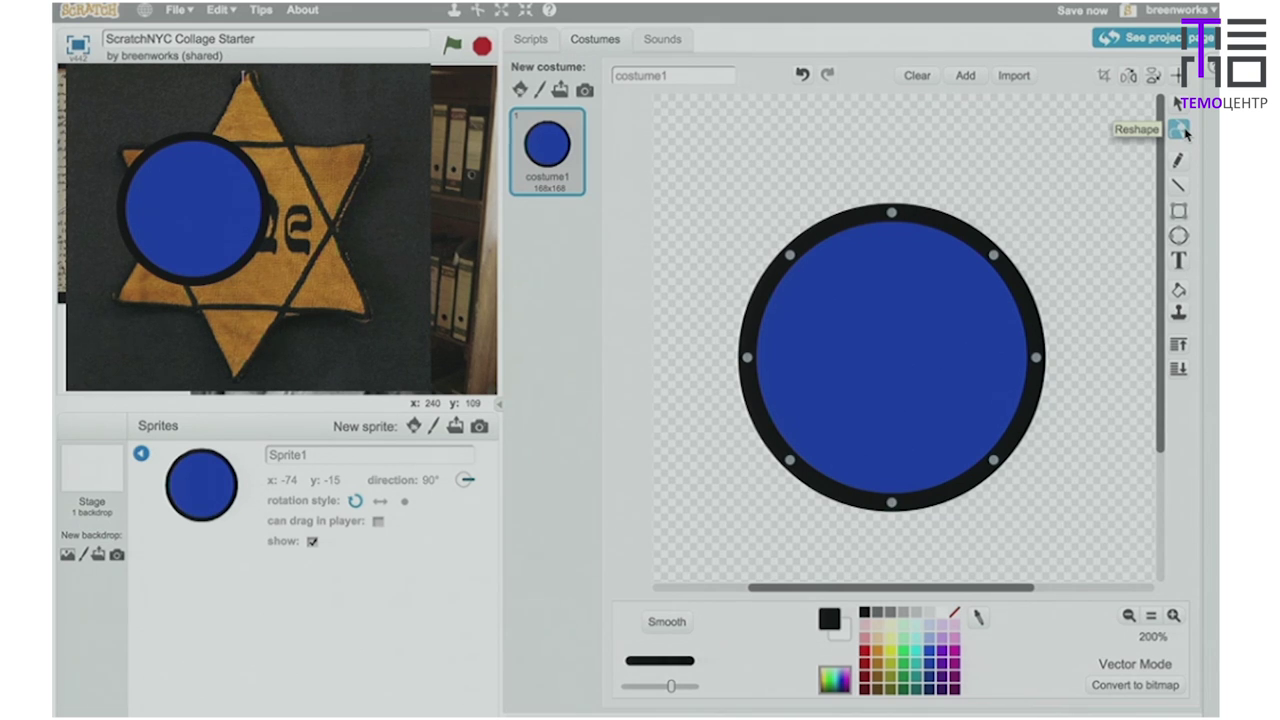
left_click_drag(993, 257, 856, 380)
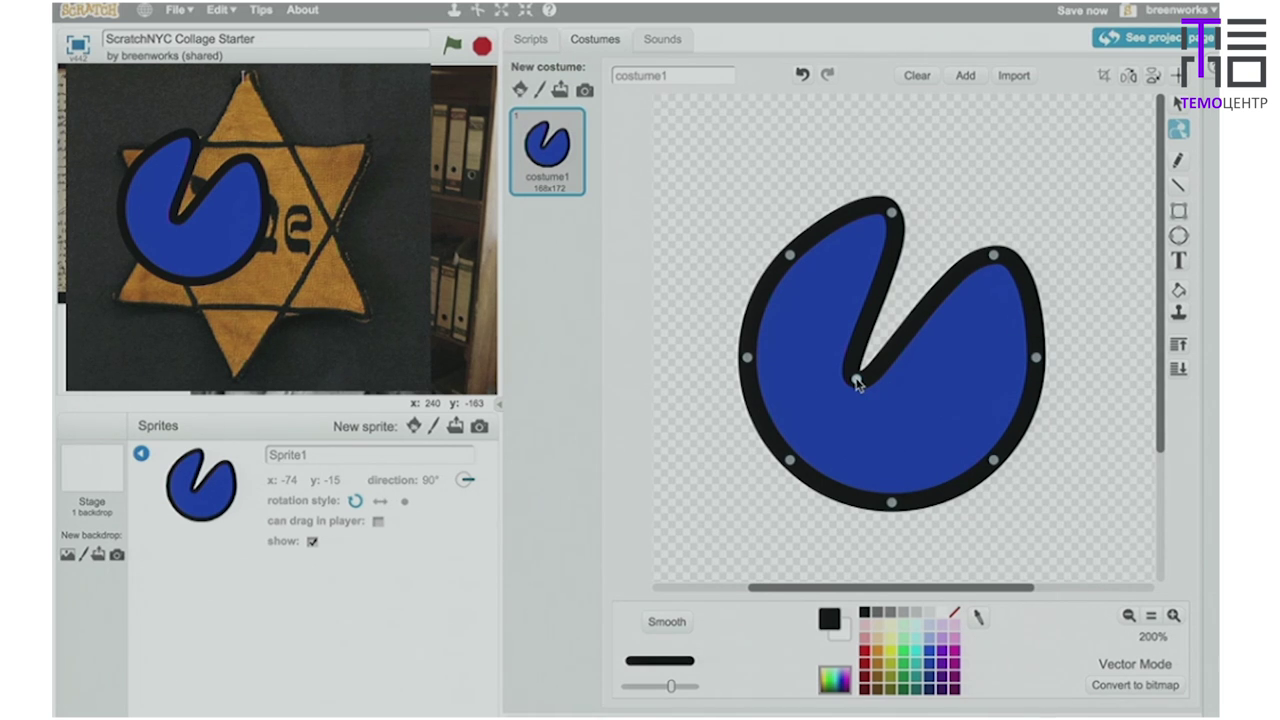
mouse_move(856, 382)
left_mouse_down()
mouse_move(914, 297)
mouse_move(900, 271)
mouse_move(855, 366)
left_mouse_up()
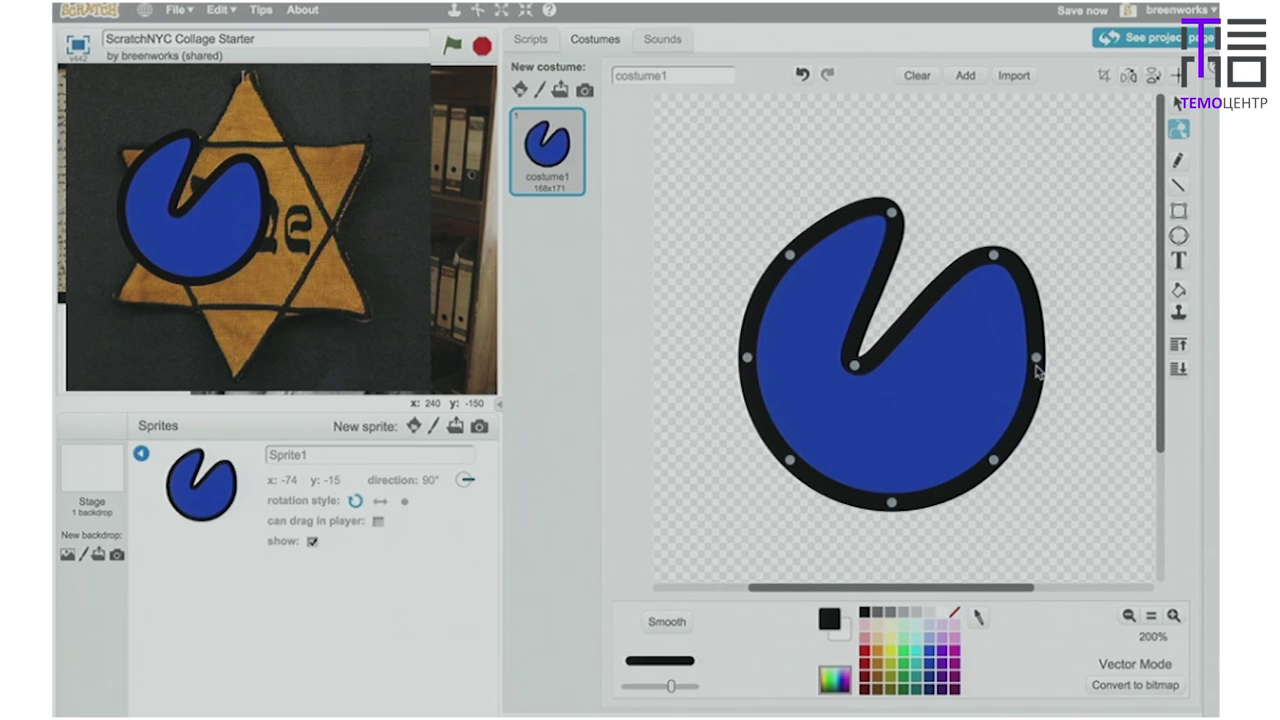
left_click_drag(1036, 358, 912, 398)
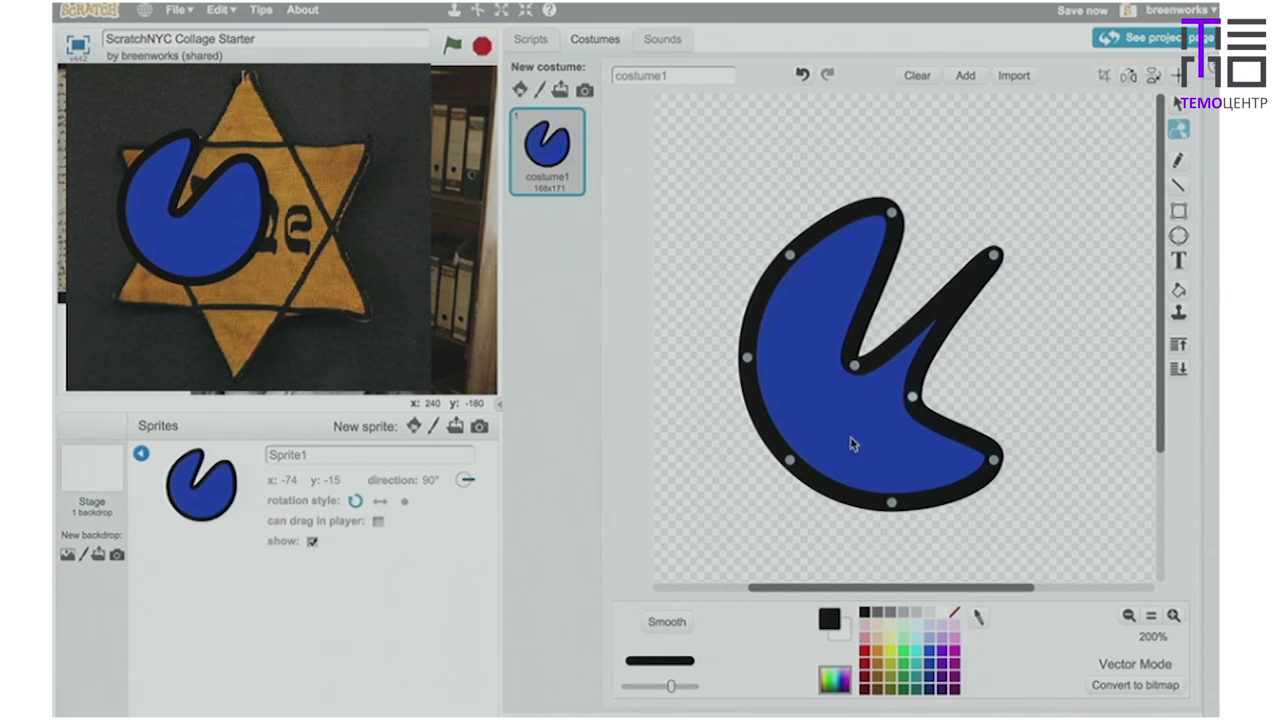
left_click_drag(797, 458, 877, 416)
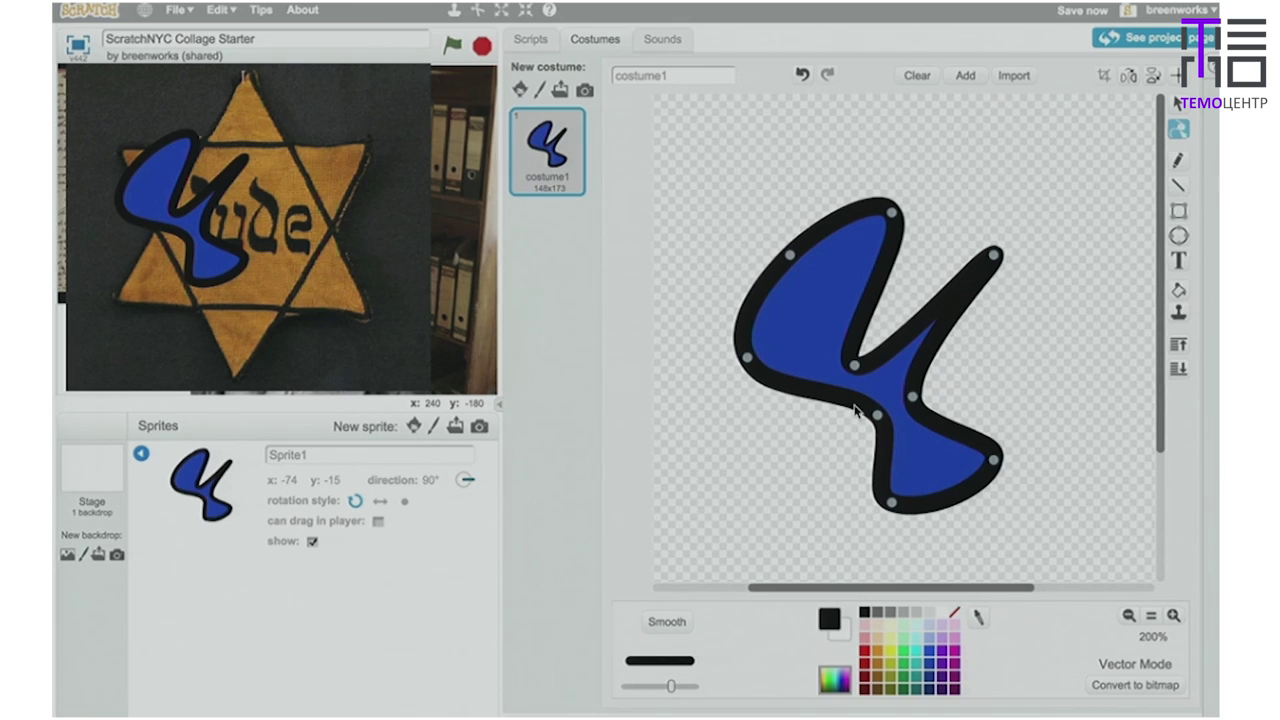
left_click_drag(790, 256, 800, 279)
left_click_drag(808, 323, 805, 345)
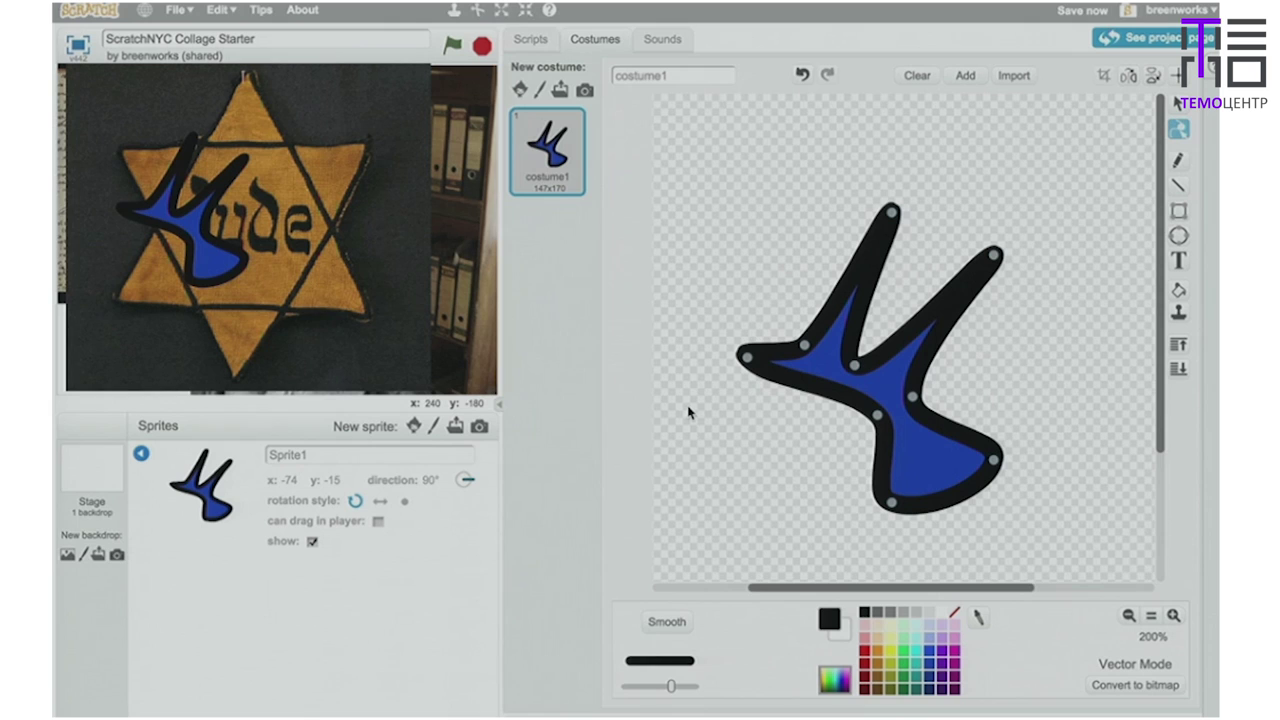
left_click(915, 77)
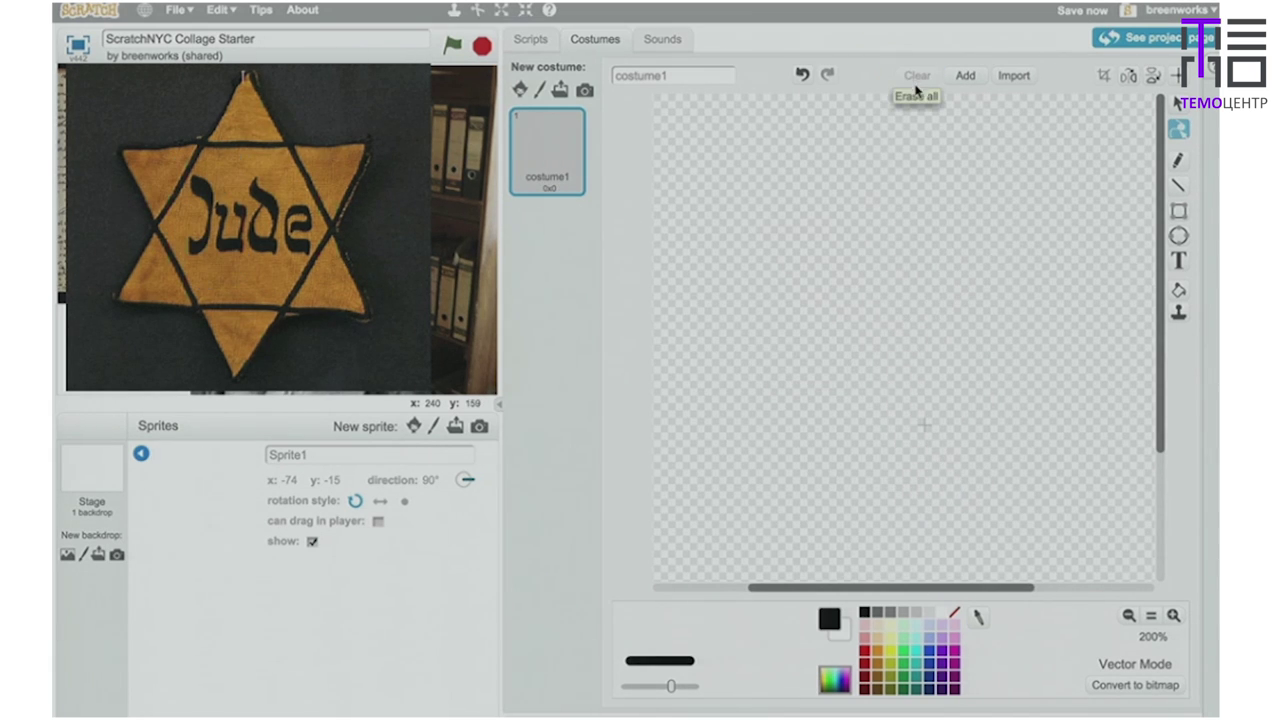
Draw a thick black square outline measuring about 149 by 149 and fill it with solid black.
left_click(1181, 213)
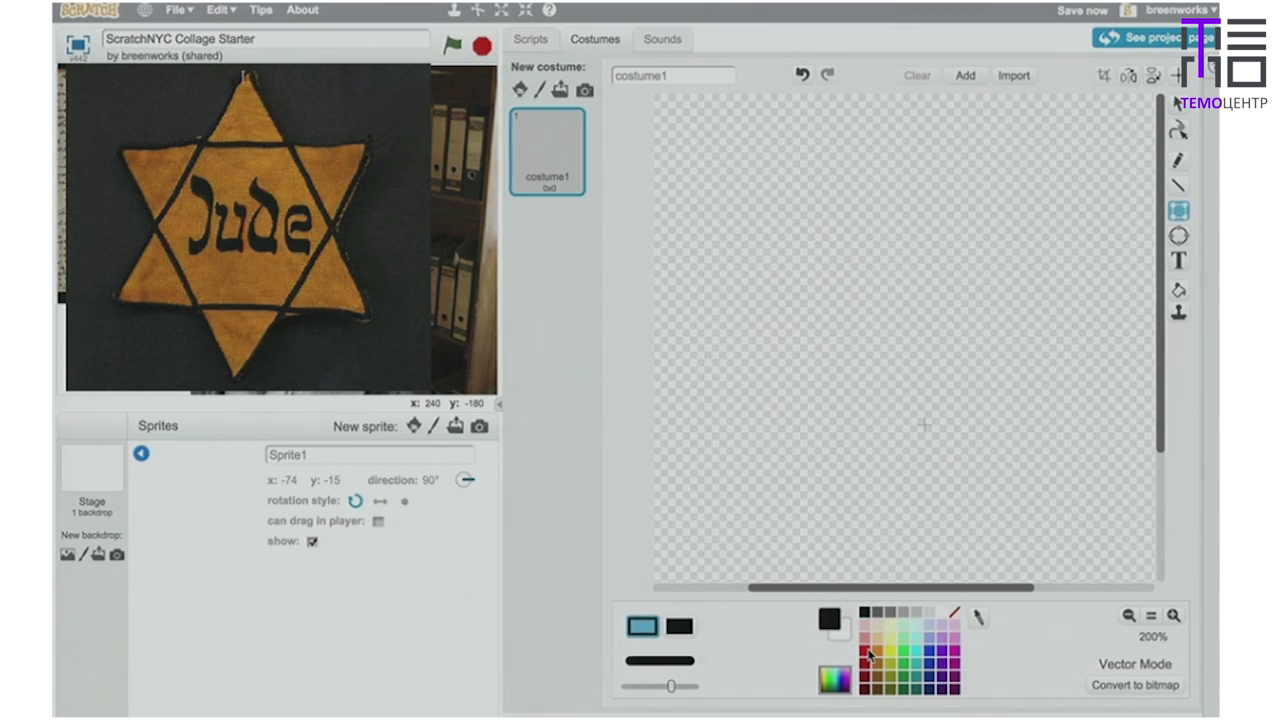
left_click_drag(788, 215, 997, 425)
left_click_drag(989, 376, 1051, 454)
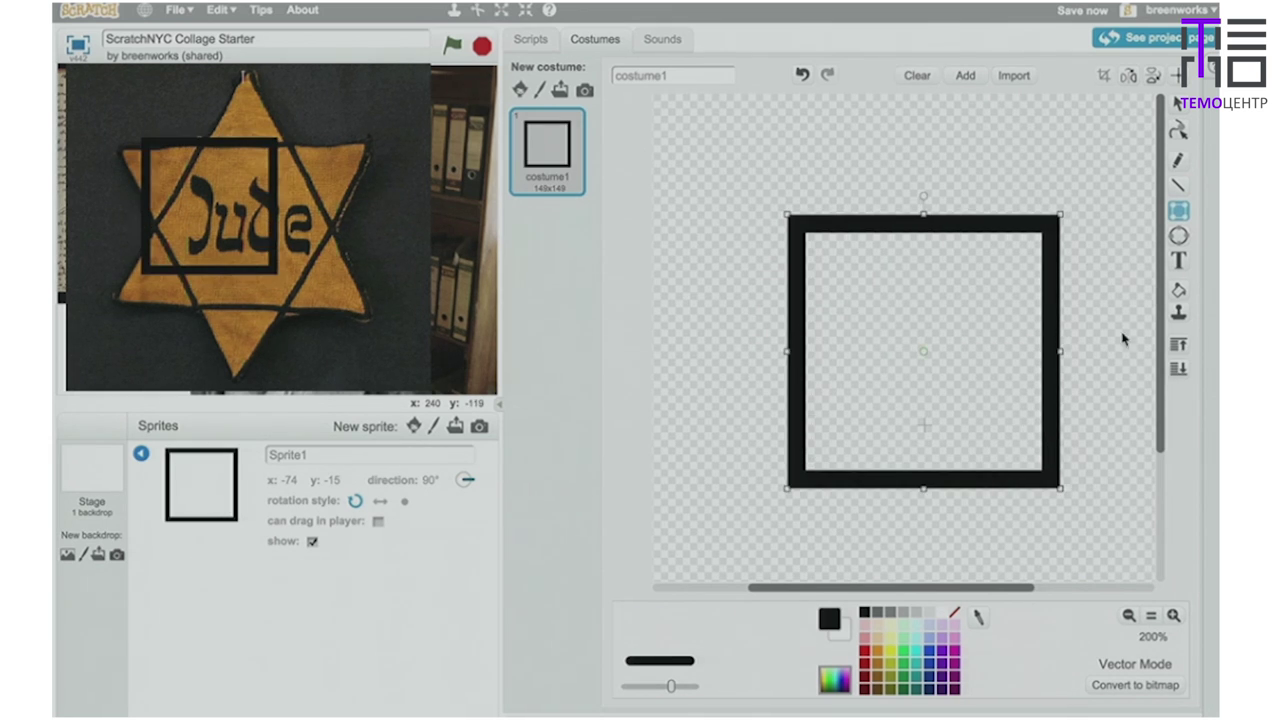
left_click(1180, 289)
left_click(965, 440)
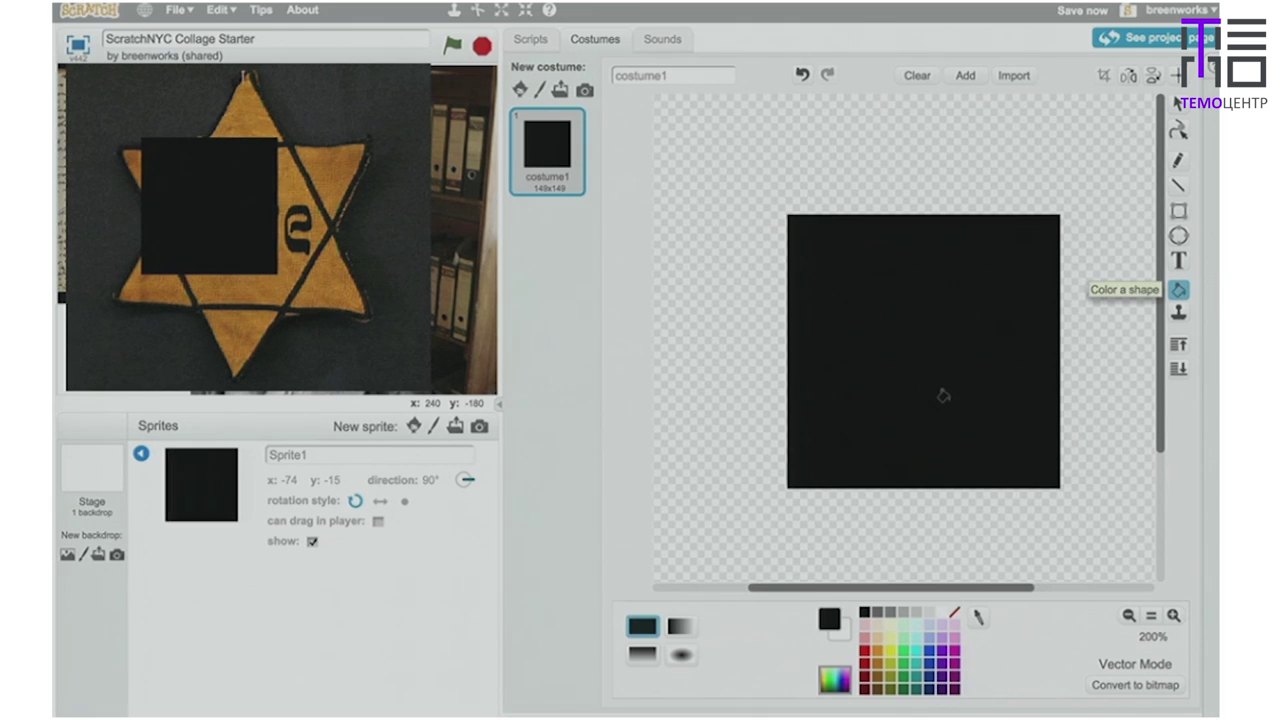
Reshape the black square by pulling its upper-right corner inward toward the middle of the shape.
left_click(1177, 134)
left_click(997, 282)
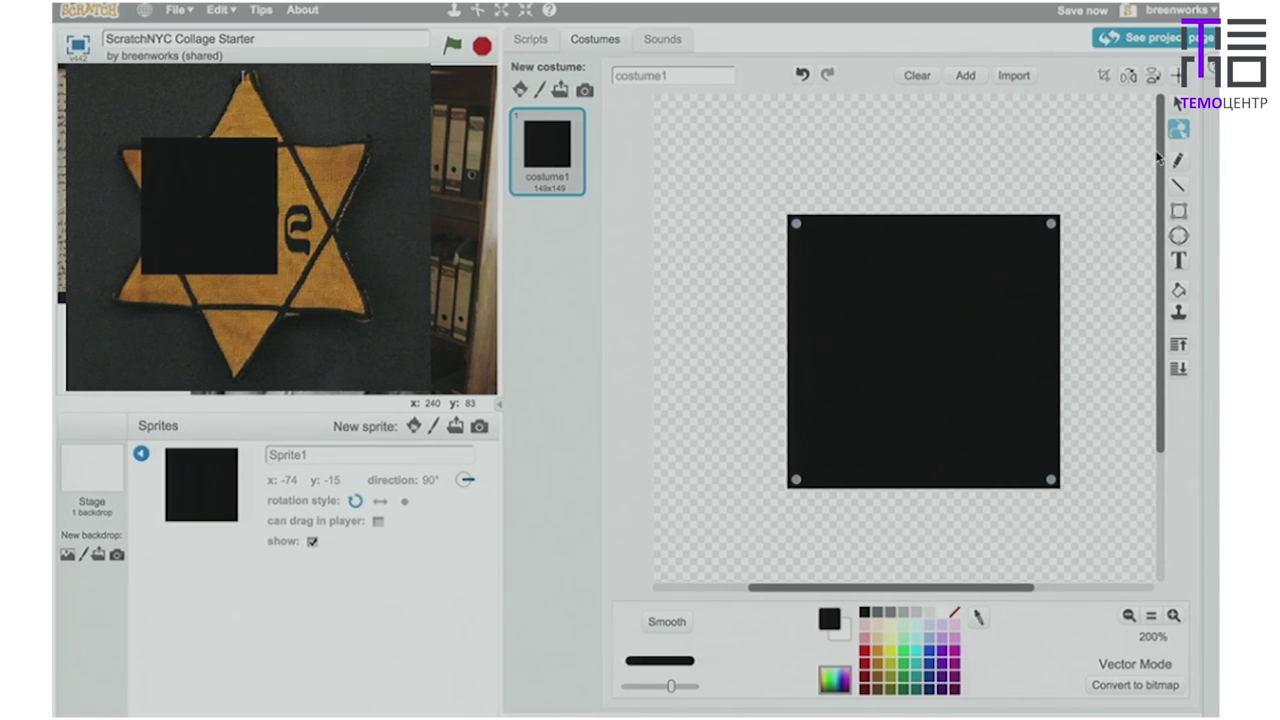
left_click(1180, 131)
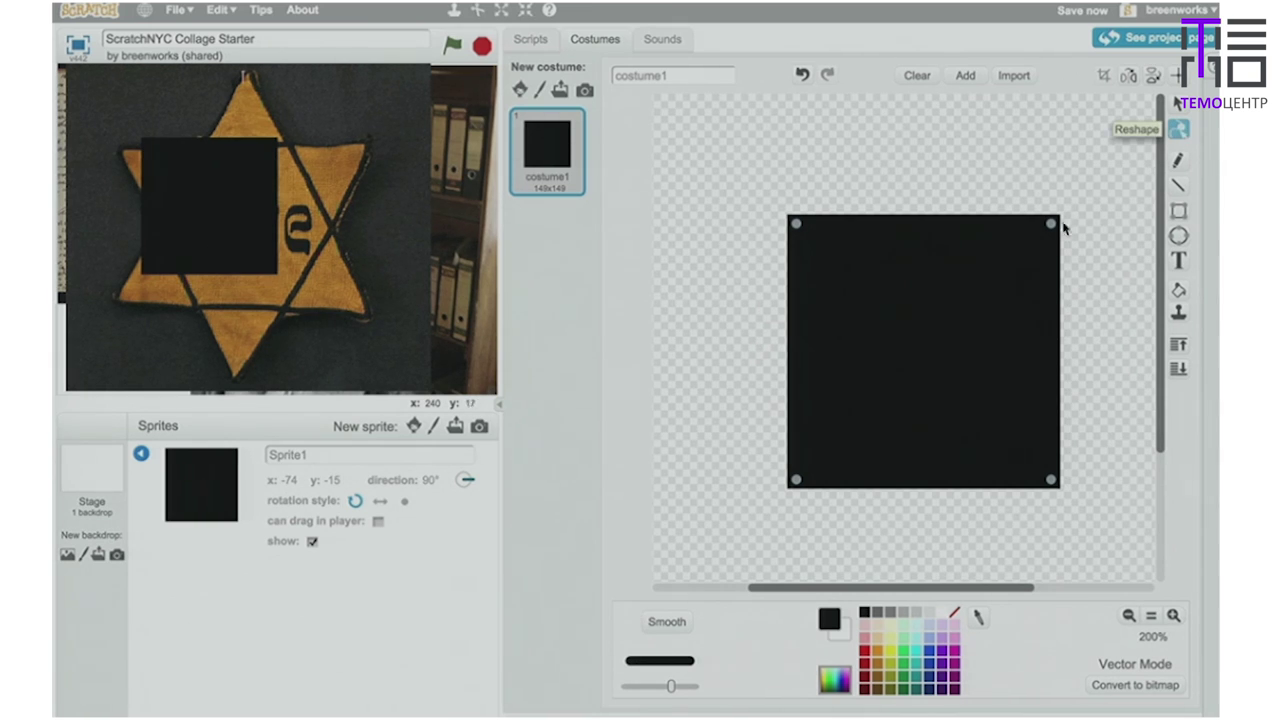
left_click_drag(1054, 230, 880, 378)
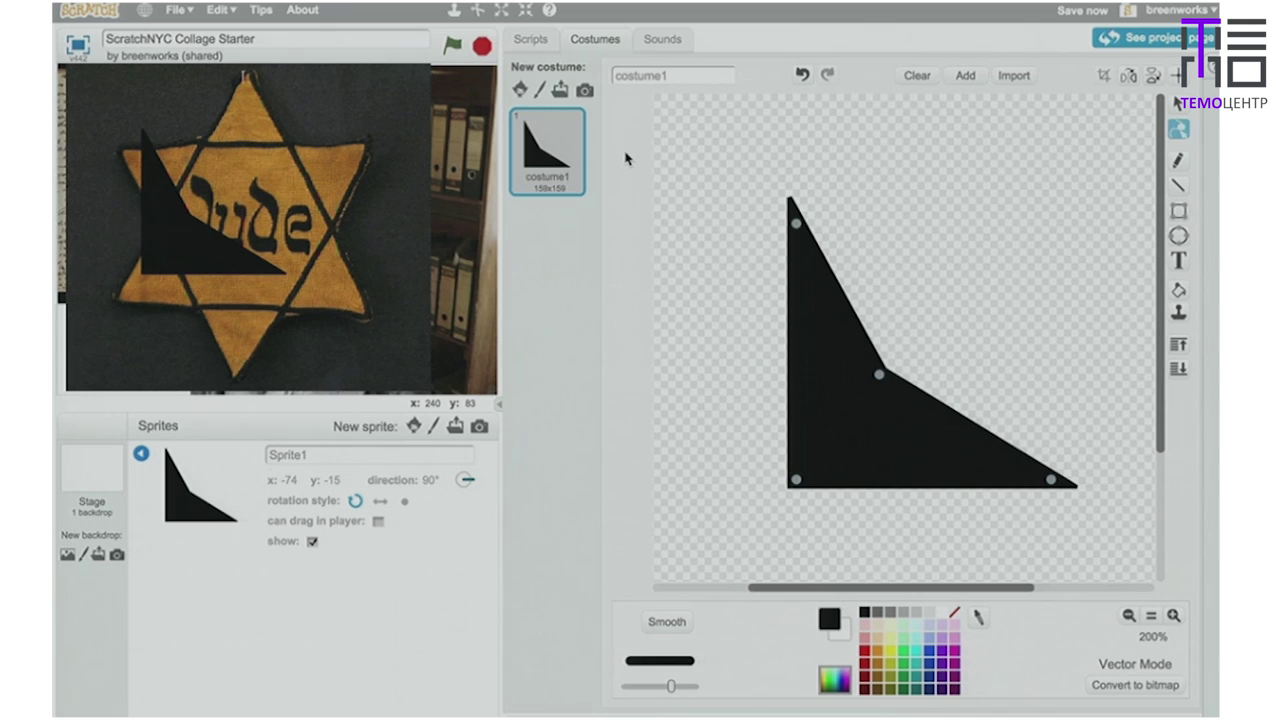
Return to the full sprite list and delete the Sprite1 practice sprite.
left_click(141, 454)
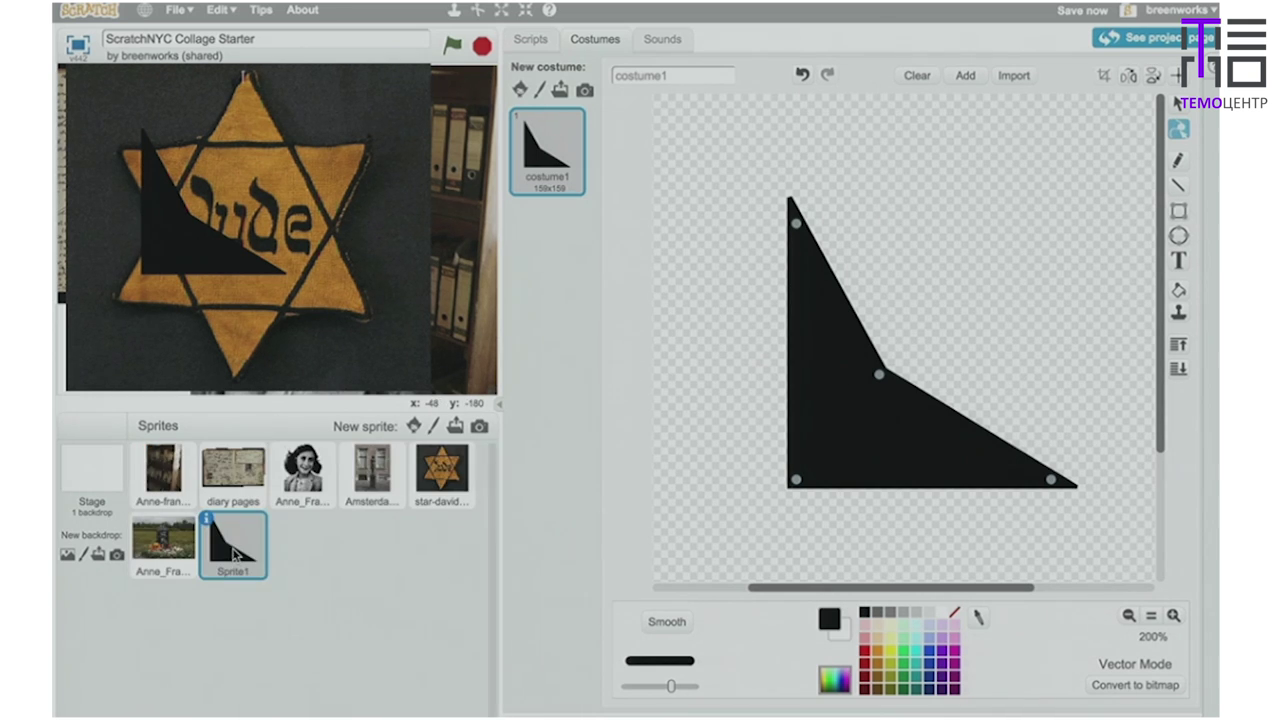
left_click(480, 18)
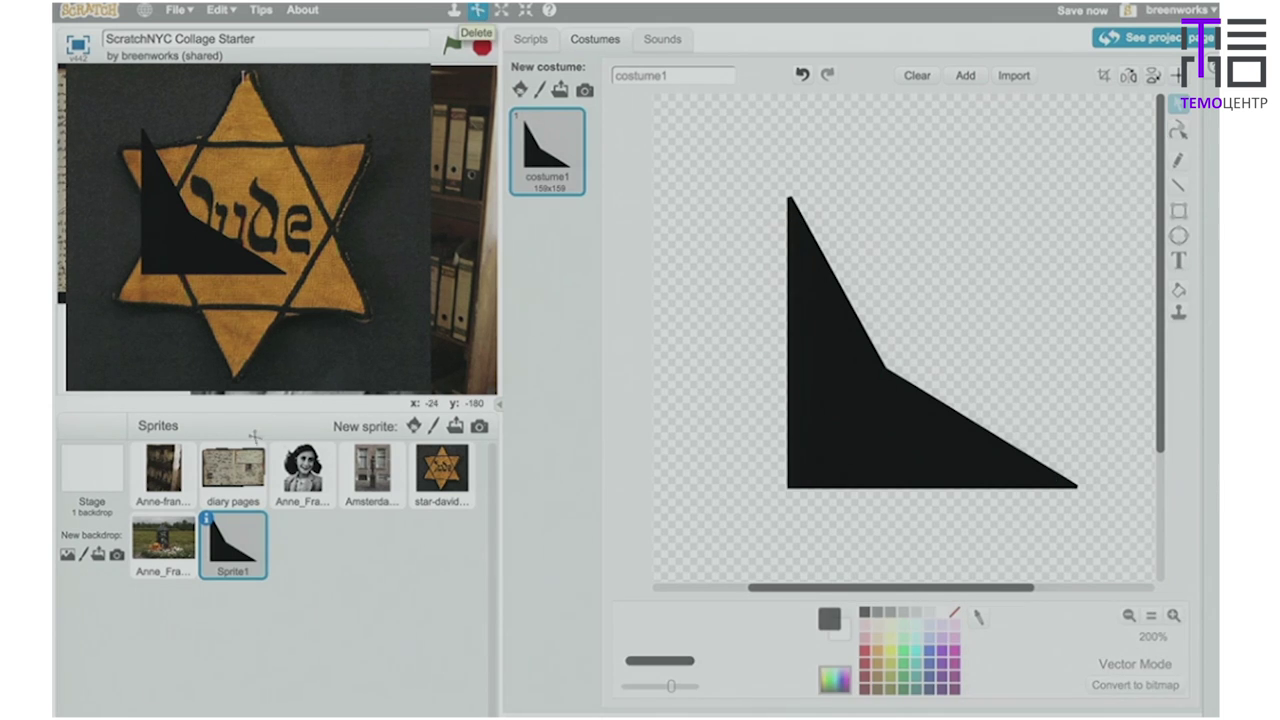
left_click(224, 555)
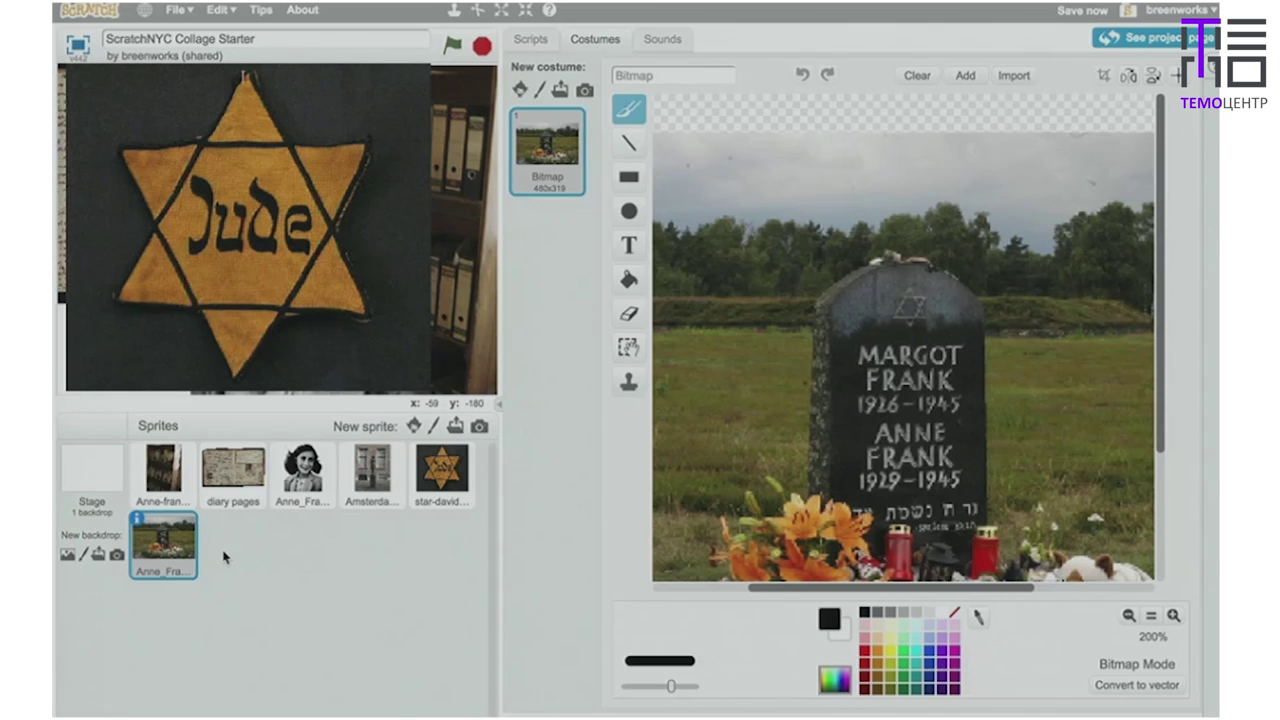
Open the star-david-sew sprite's costume and switch the editor to the small stage layout.
left_click(440, 474)
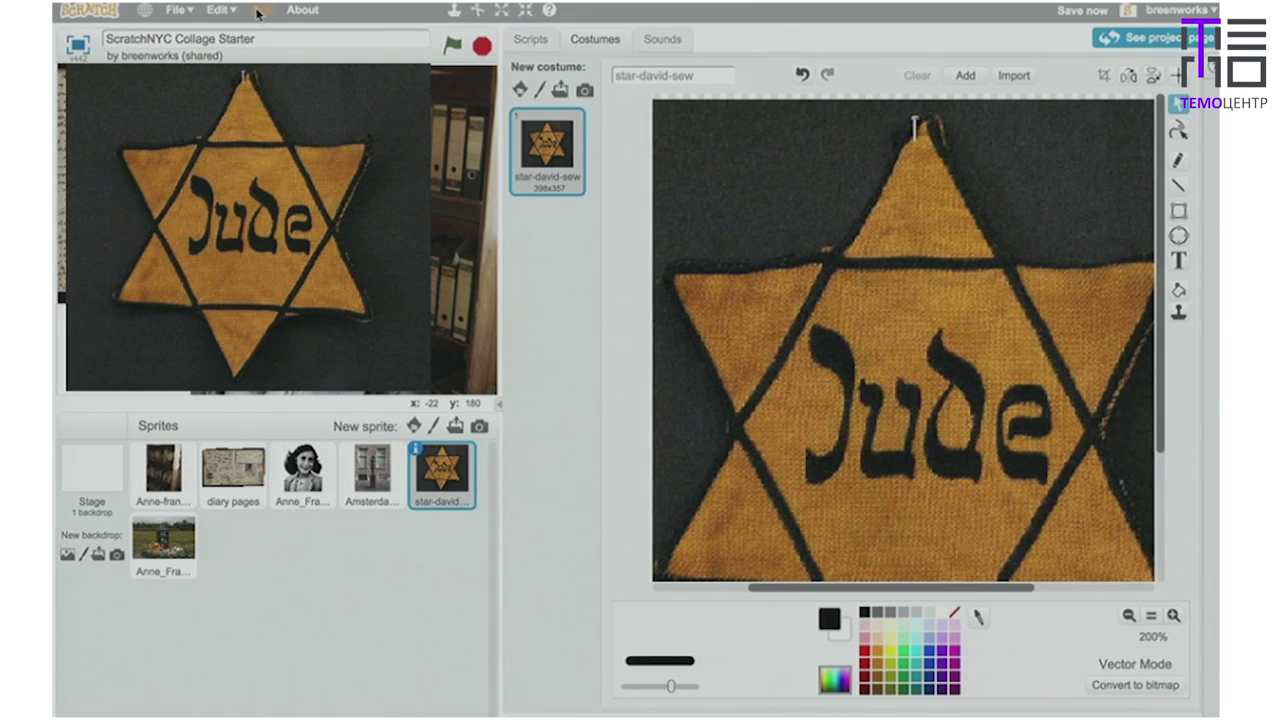
left_click(215, 12)
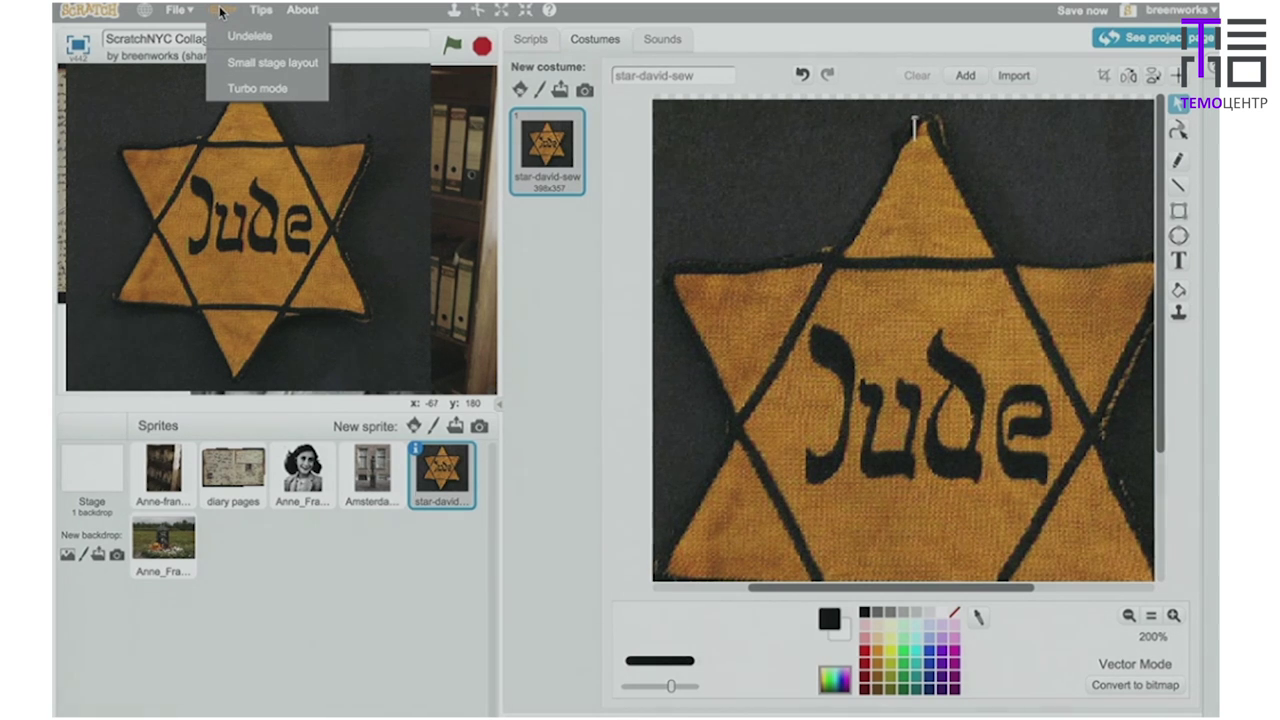
left_click(236, 62)
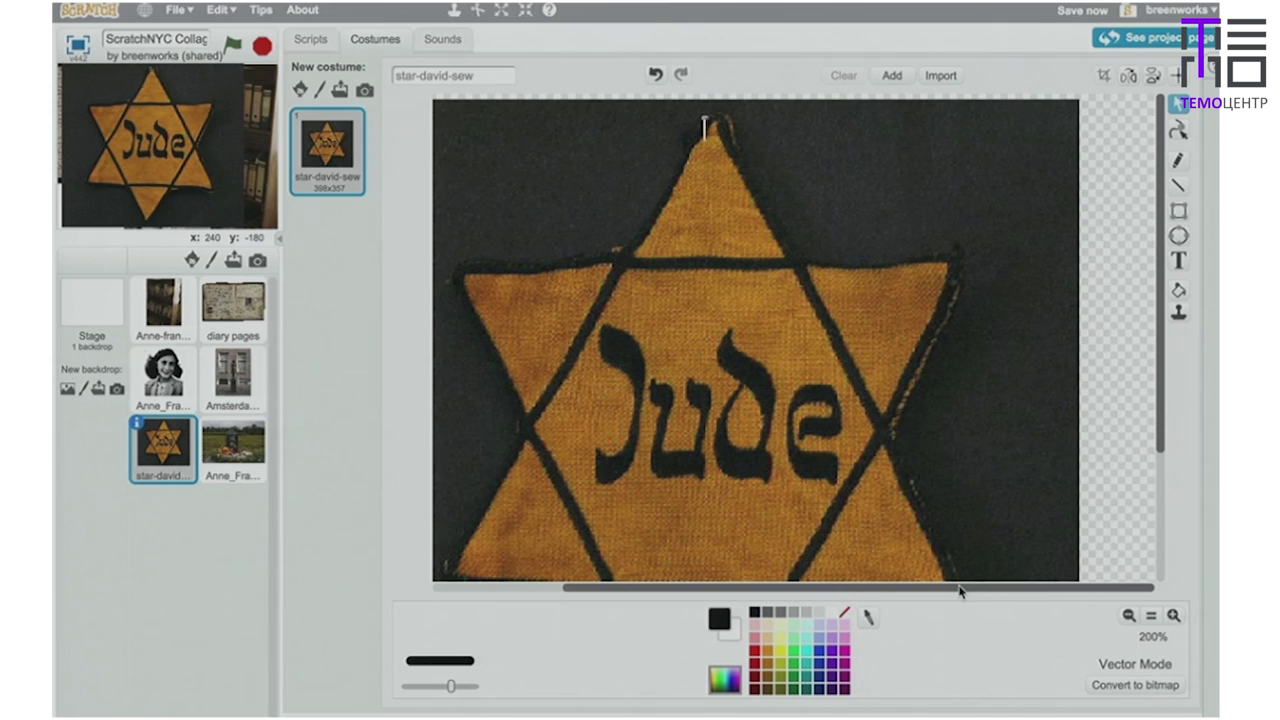
left_click_drag(952, 587, 896, 592)
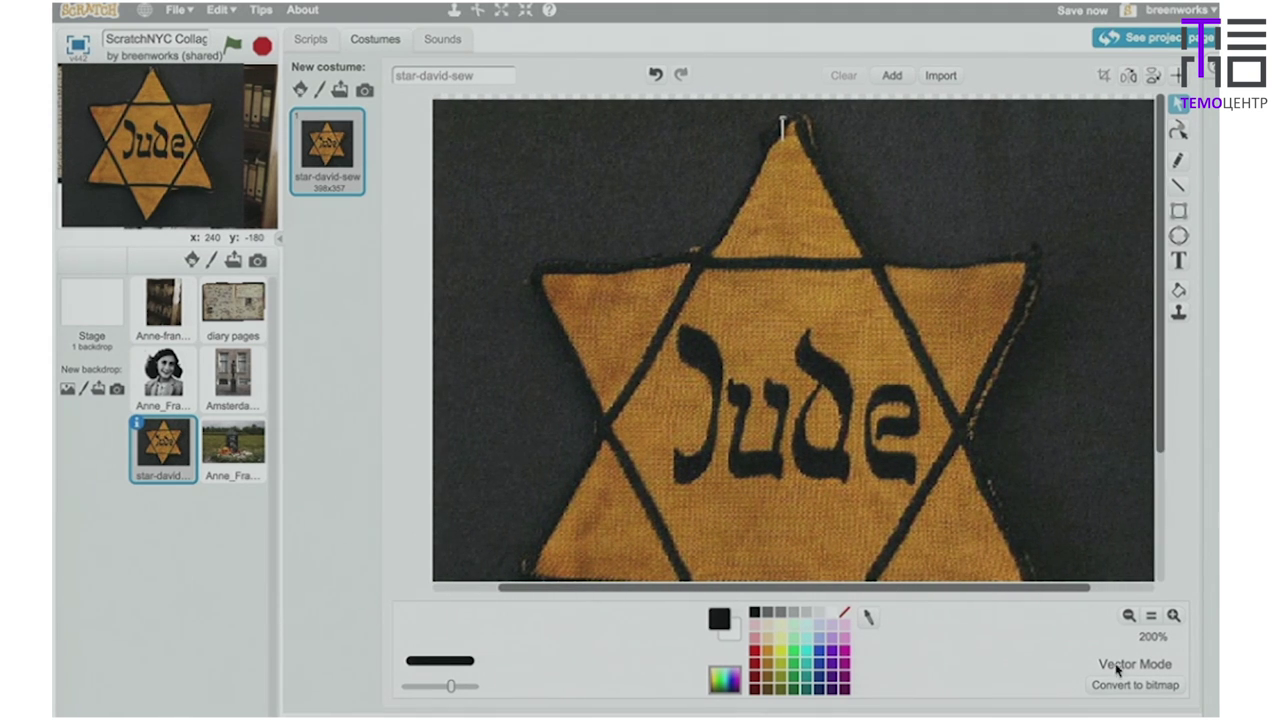
Draw a filled green rectangle from the notch right of the star's top point to beyond the image's upper-right corner.
left_click(1128, 616)
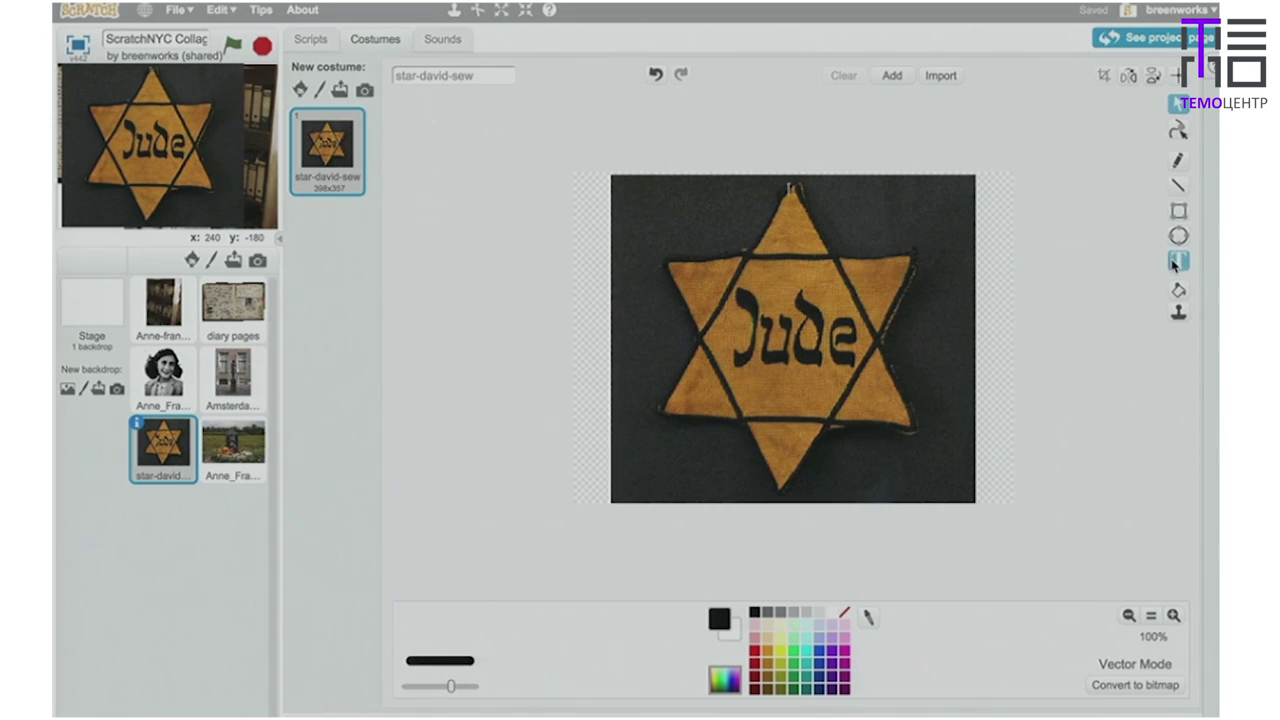
left_click(1179, 212)
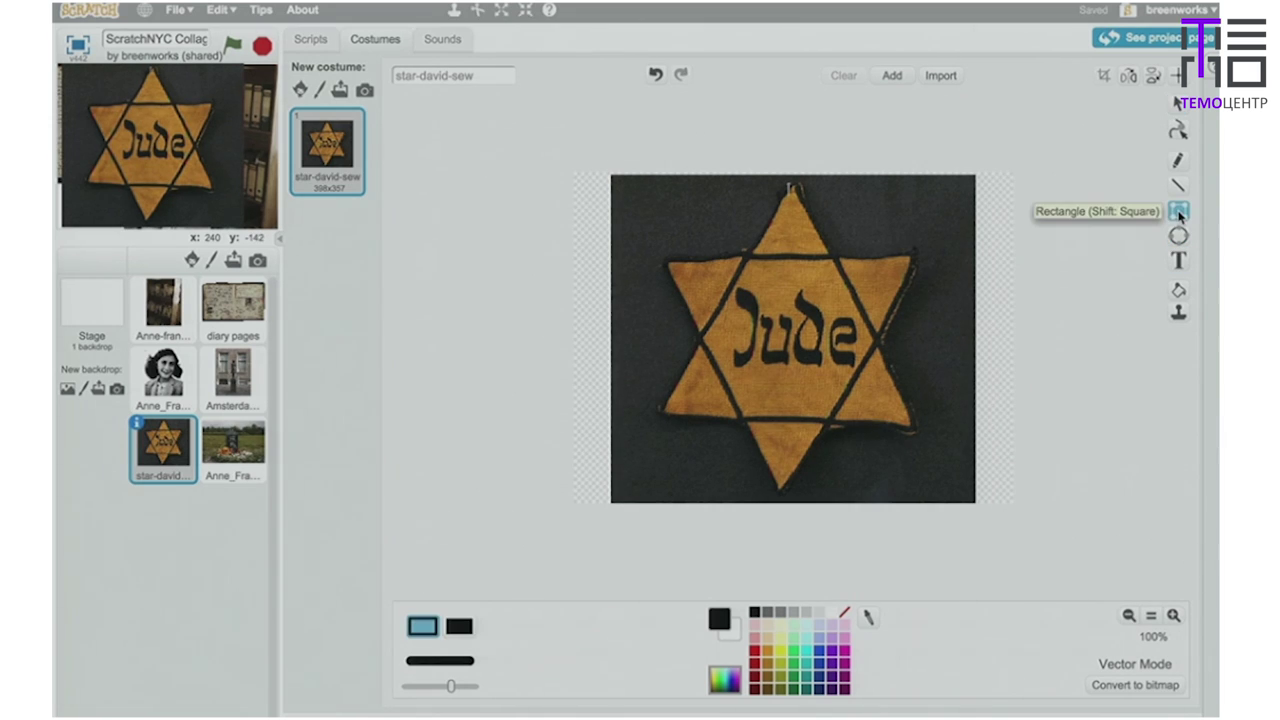
left_click(463, 626)
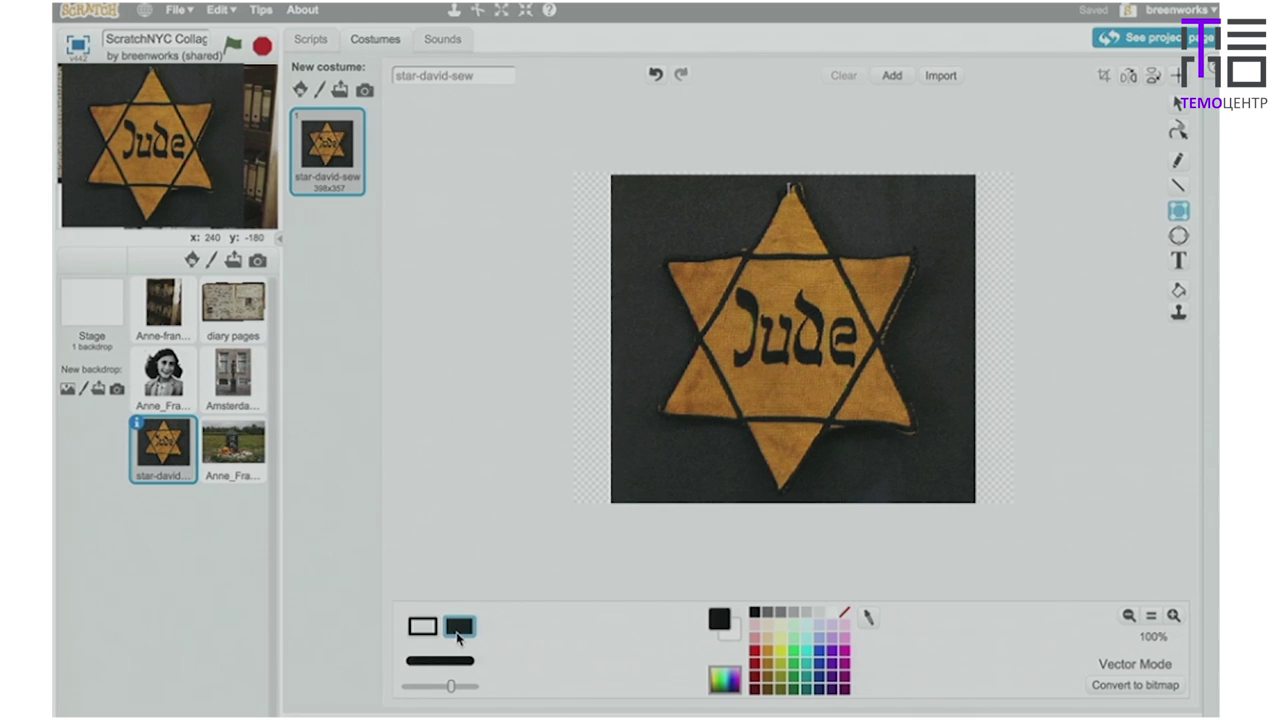
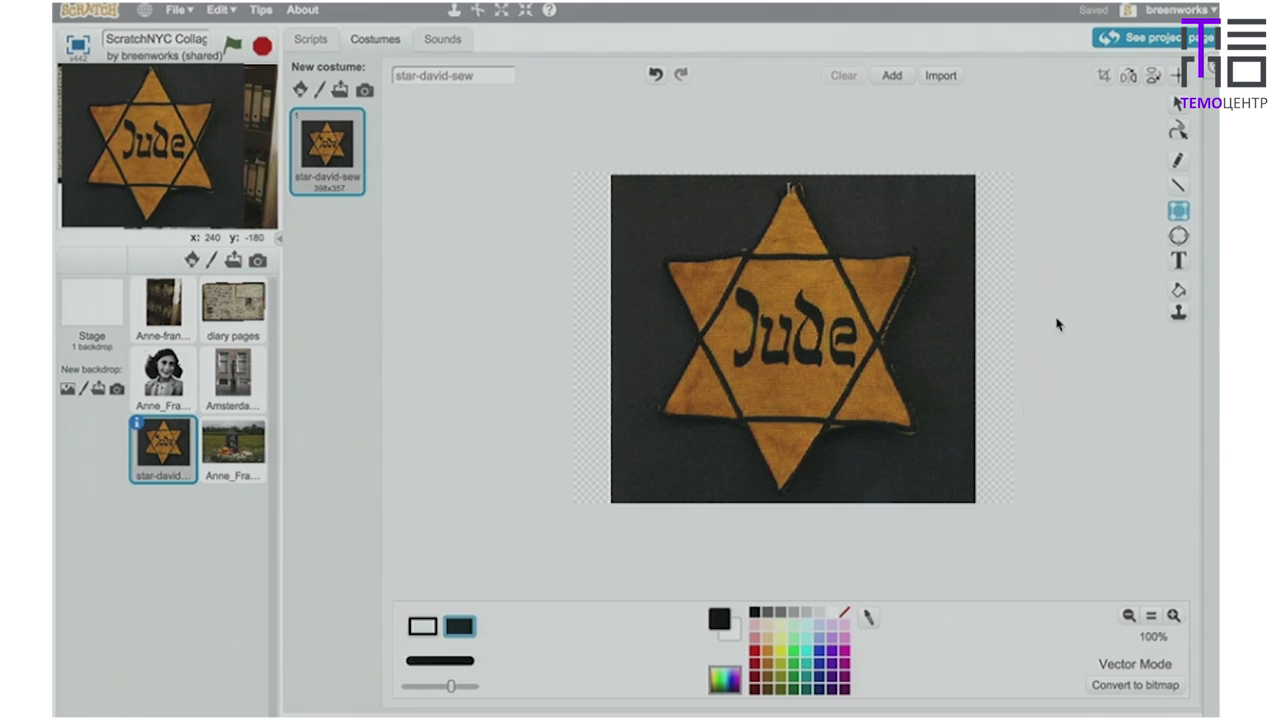
left_click(800, 657)
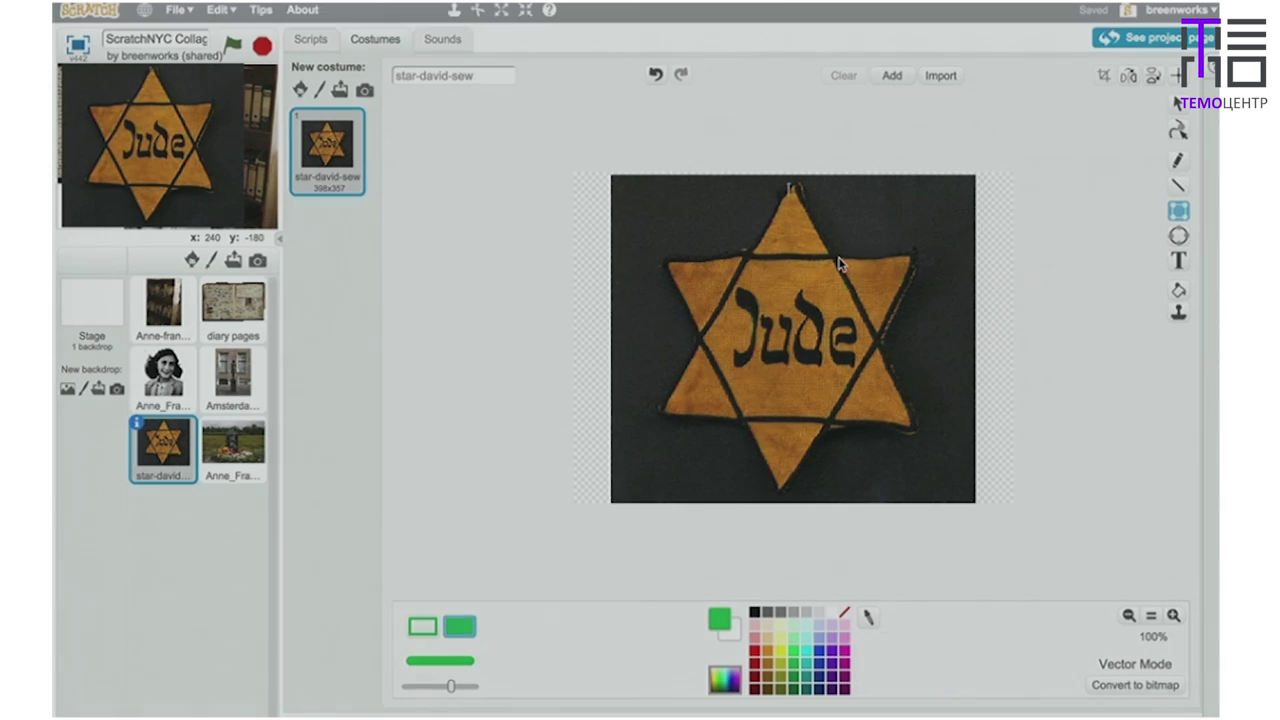
left_click_drag(838, 260, 1055, 137)
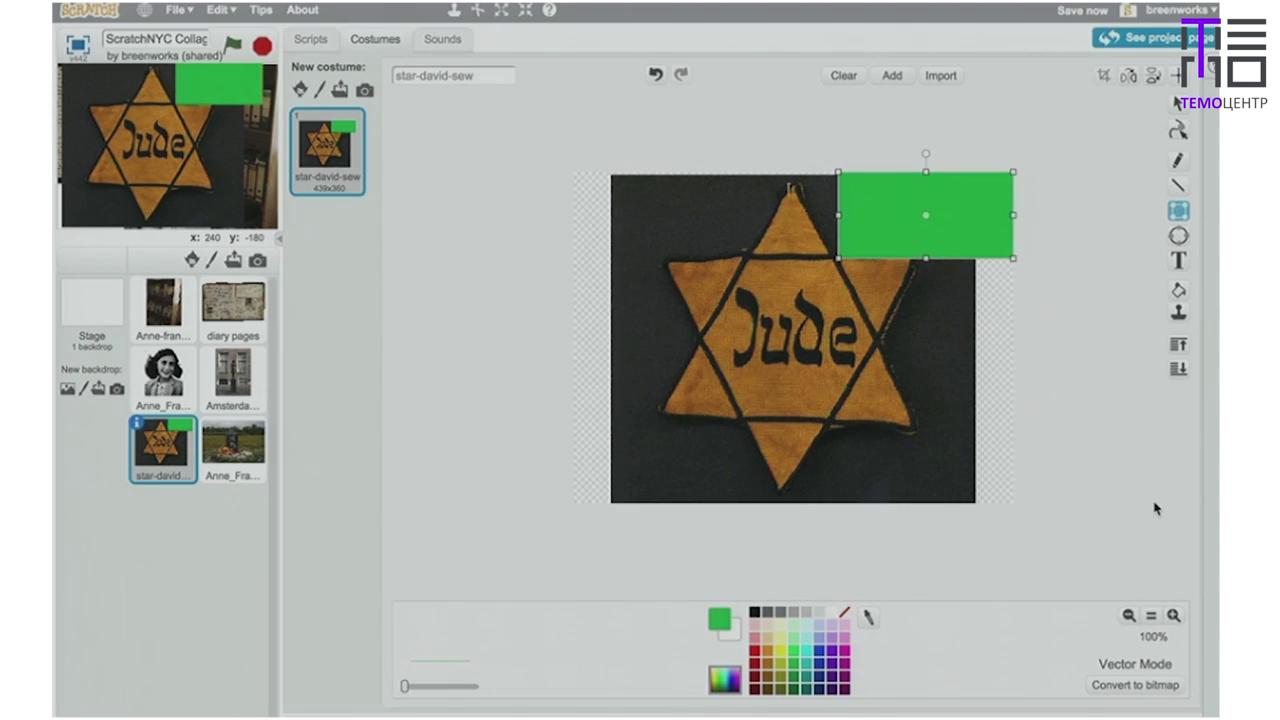
Reshape the green rectangle so its left edge follows the star's top point and its lower edge runs just above the upper-right arm.
left_click(1173, 615)
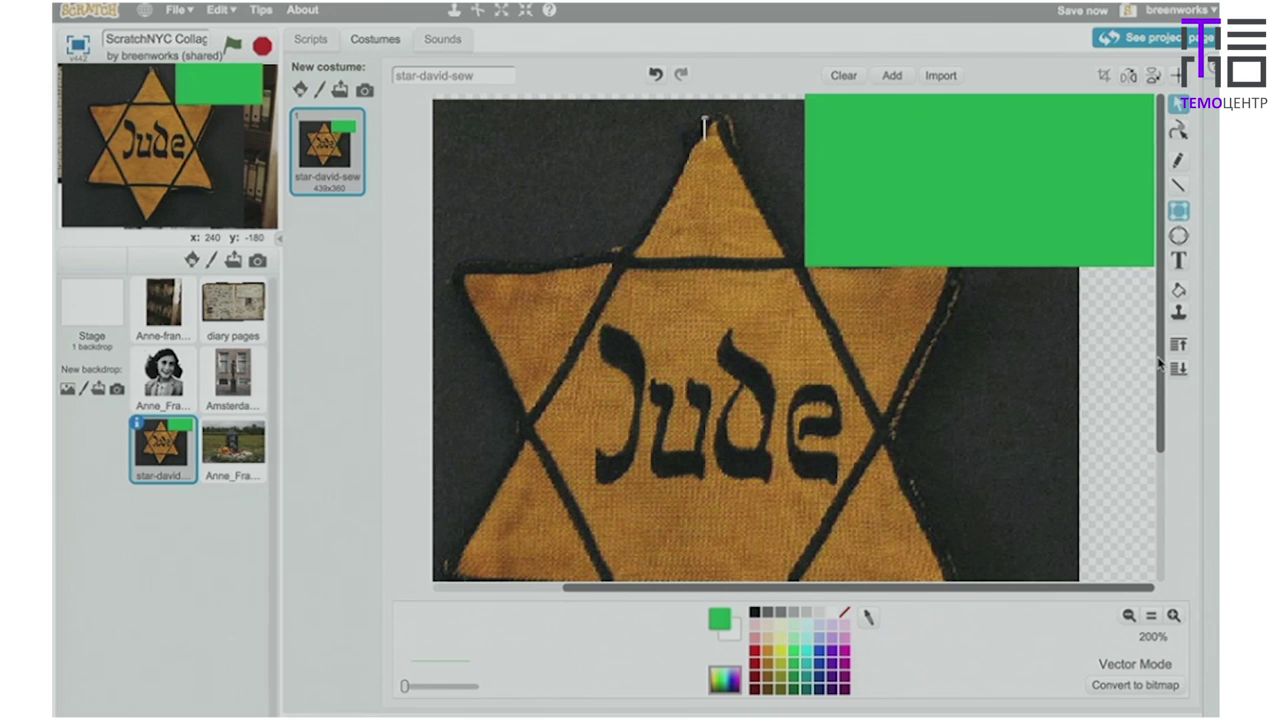
left_click(1180, 130)
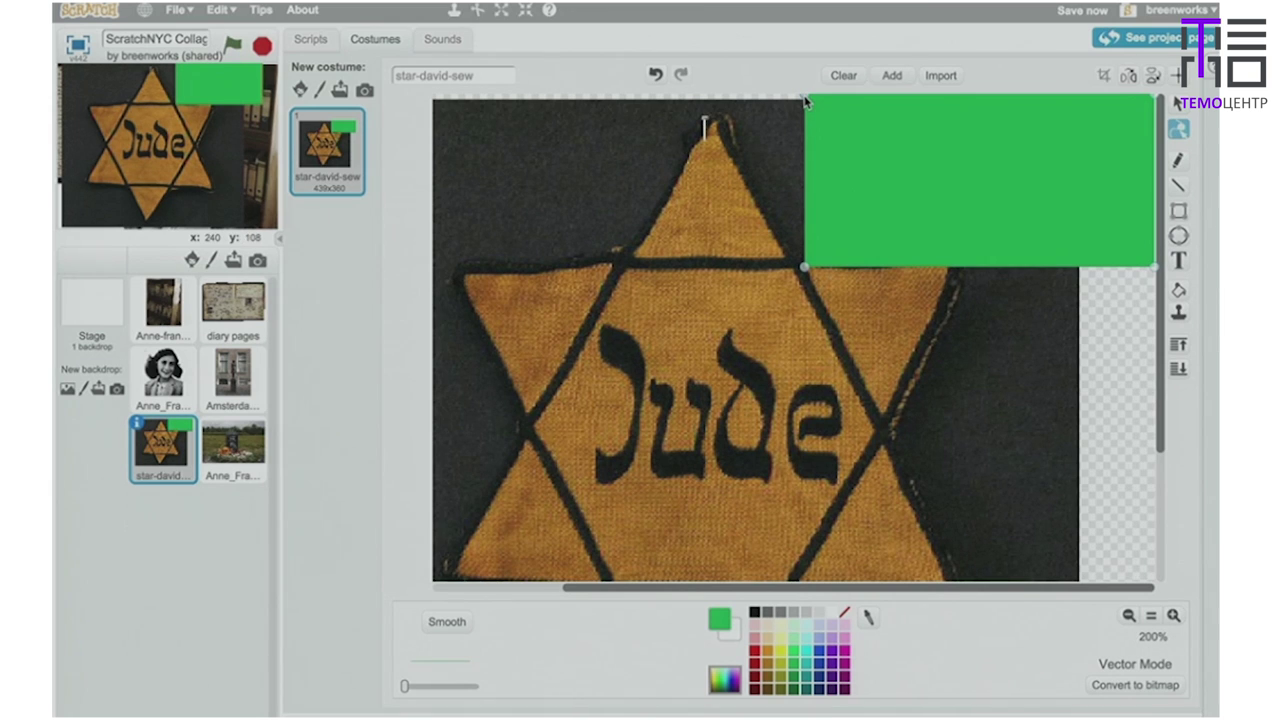
left_click_drag(805, 97, 705, 97)
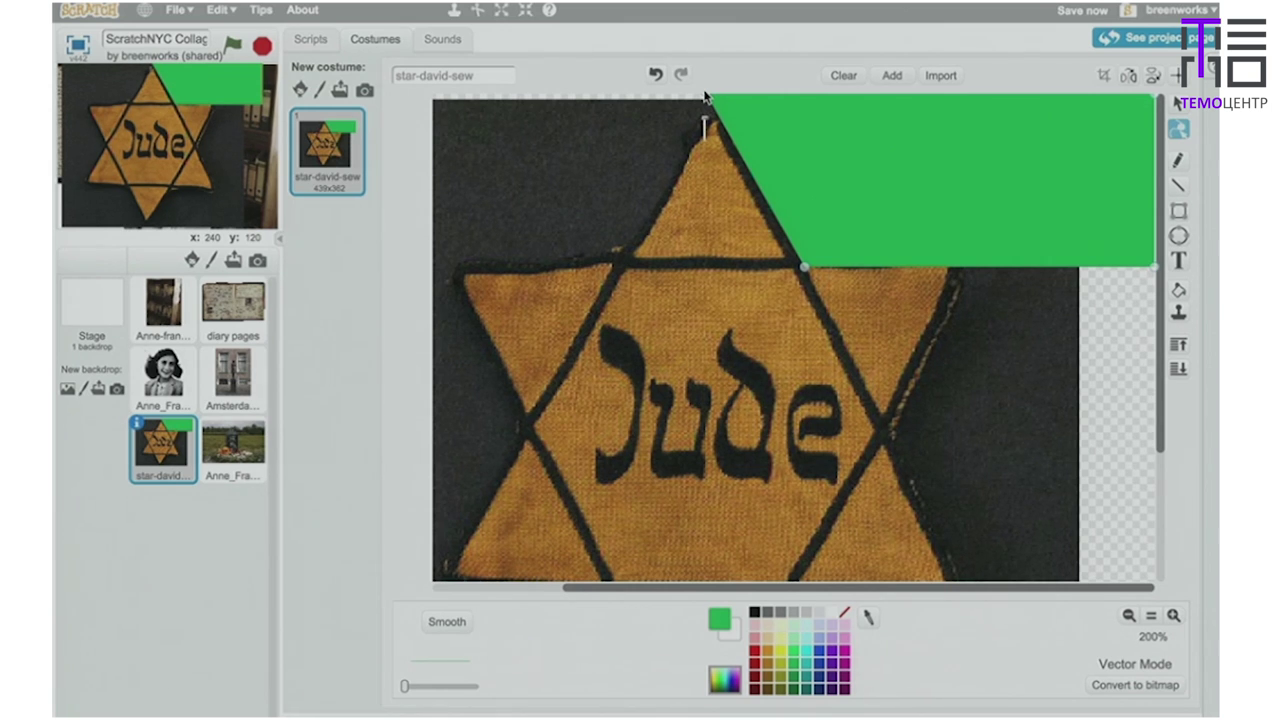
left_click_drag(804, 267, 784, 271)
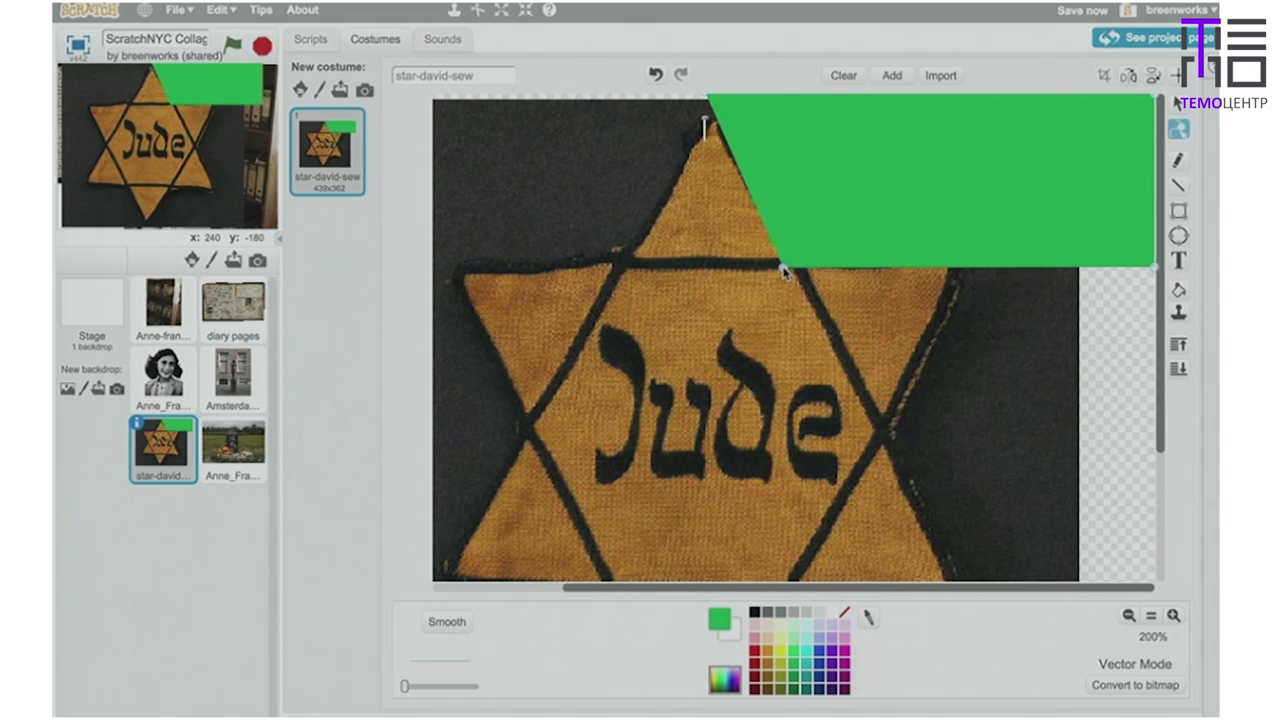
left_click_drag(785, 270, 800, 258)
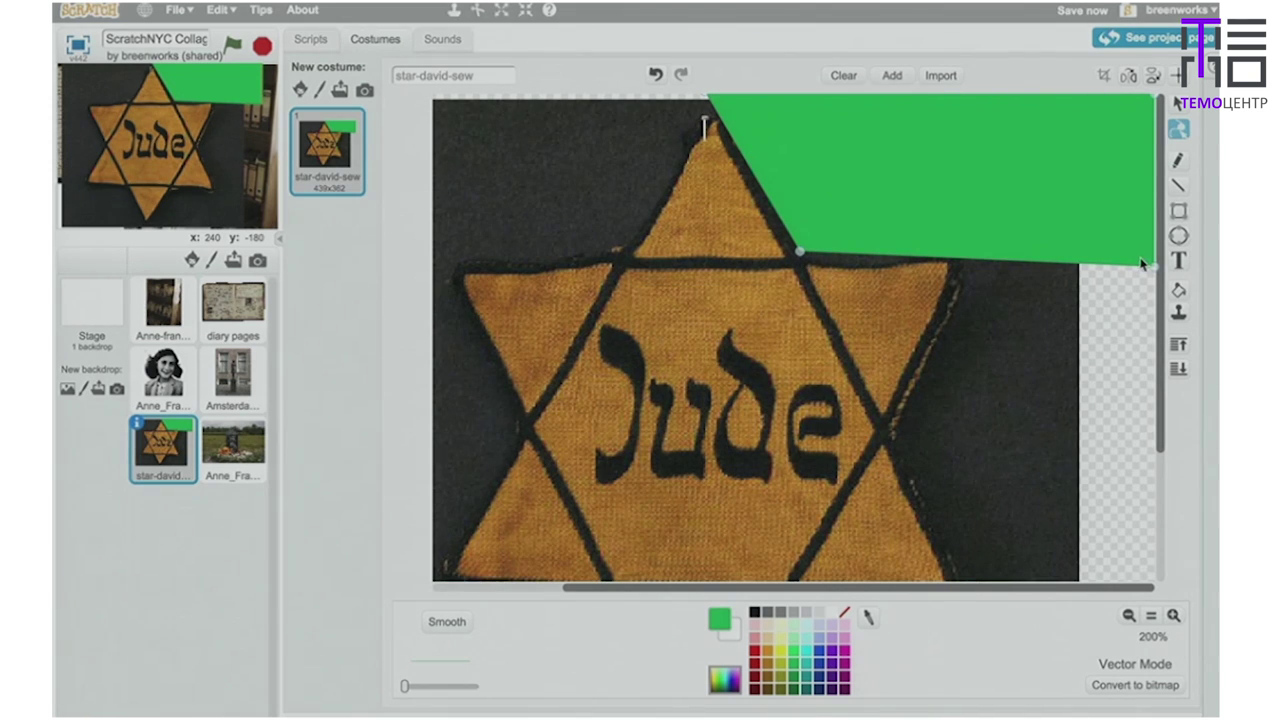
left_click_drag(1155, 267, 1153, 254)
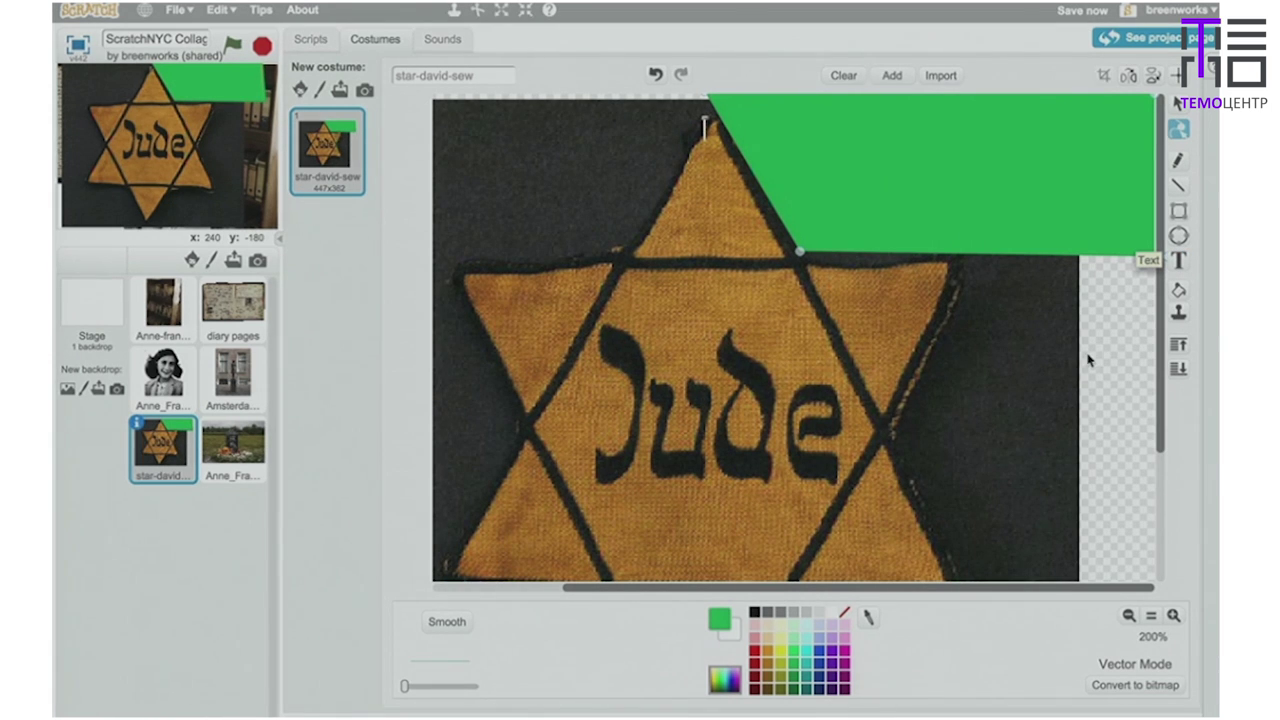
left_click(1128, 615)
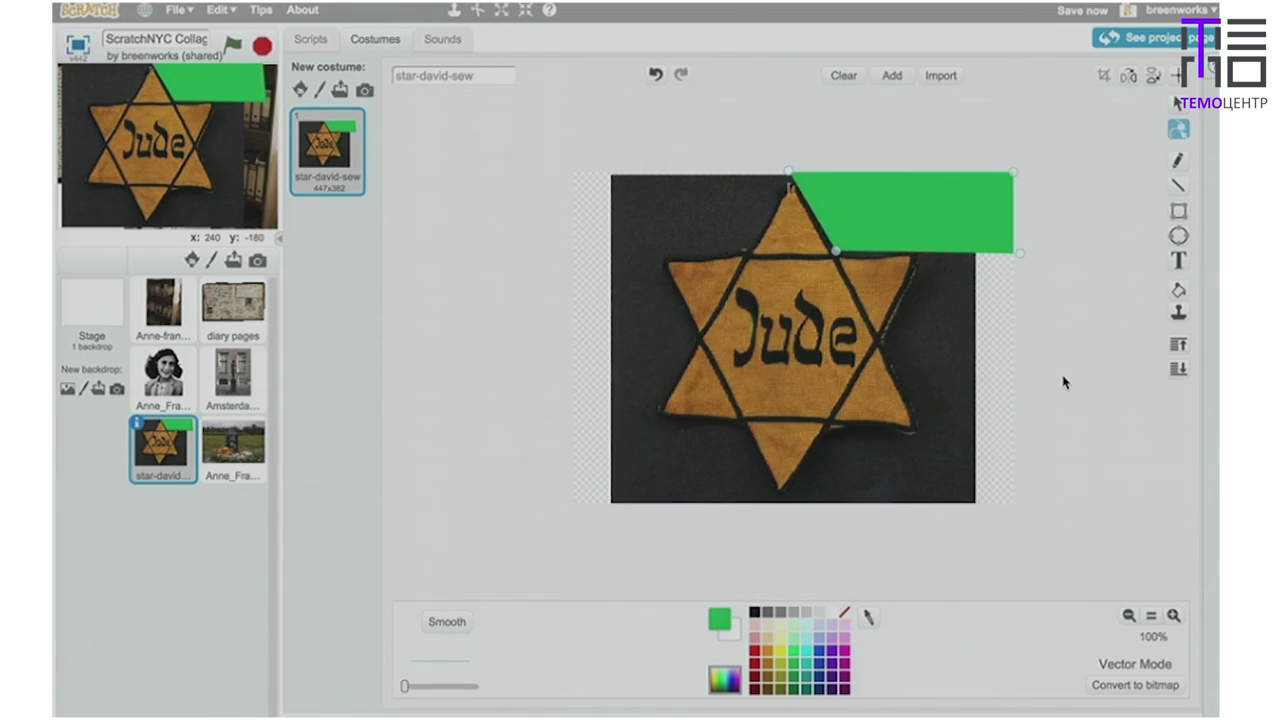
Draw a filled green rectangle from the notch right of the star's bottom point past the image's lower-right corner and activate the Reshape tool.
left_click(1181, 106)
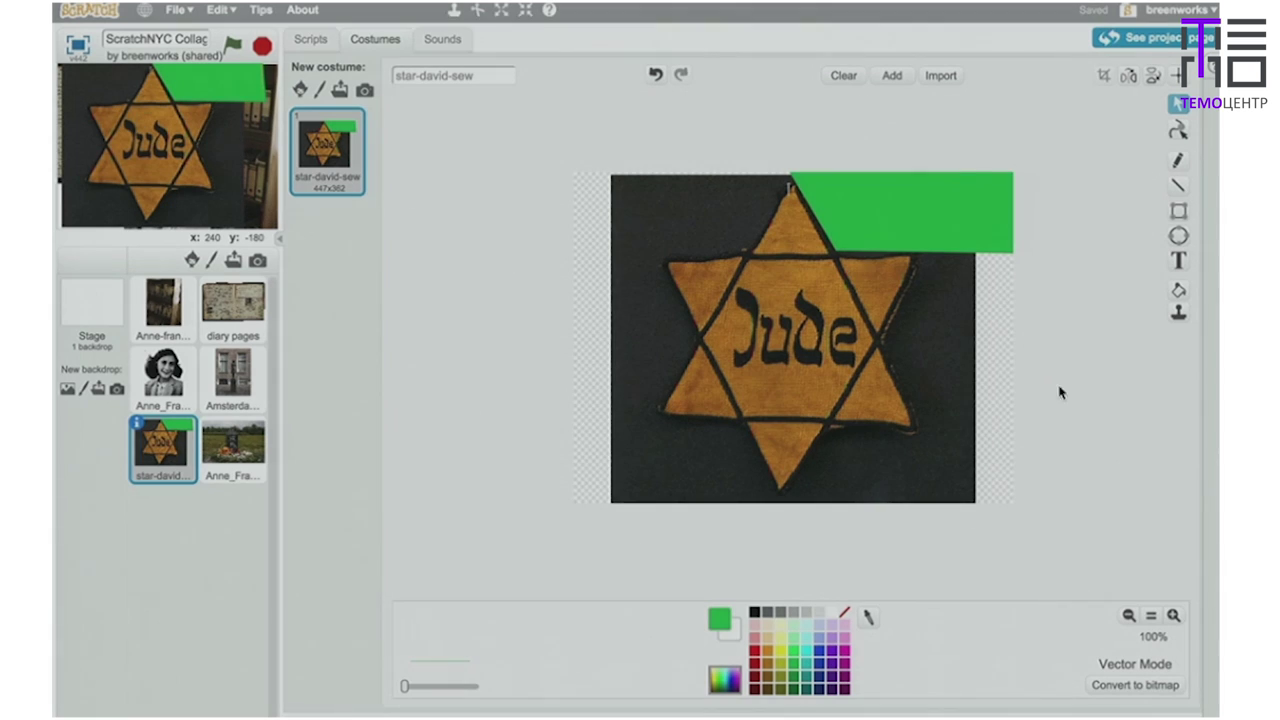
left_click(1178, 211)
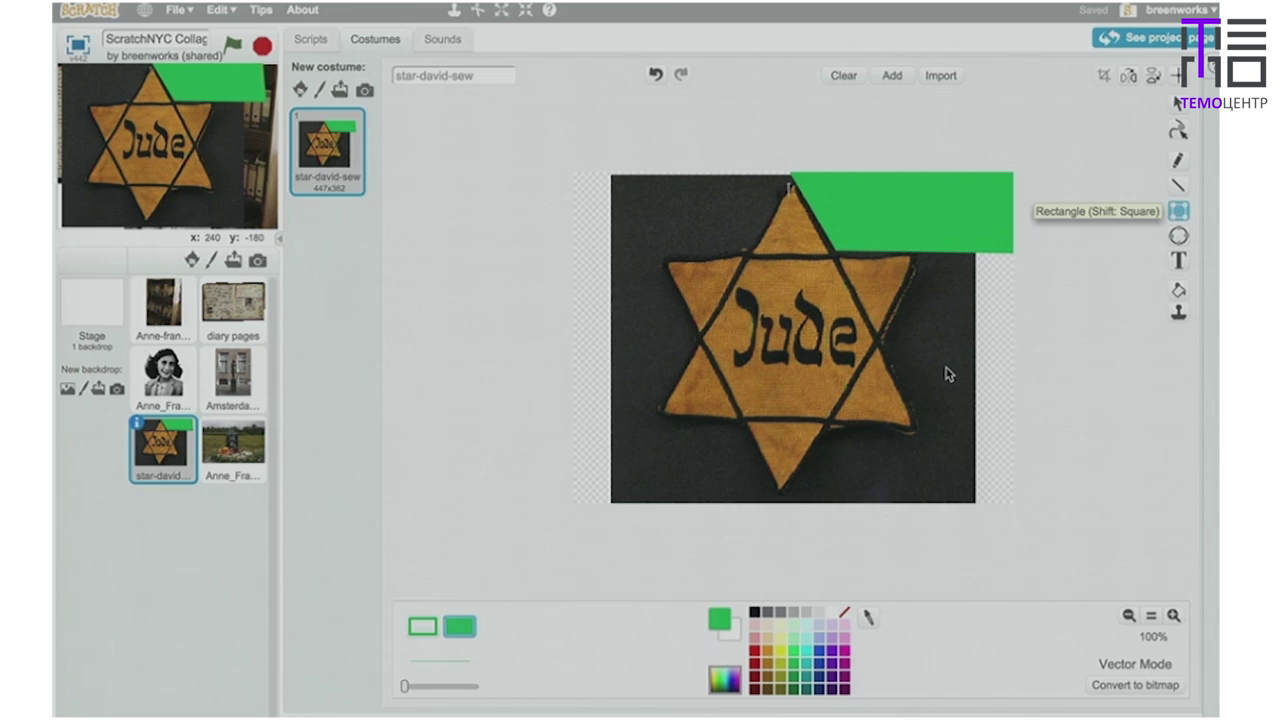
left_click_drag(833, 428, 987, 520)
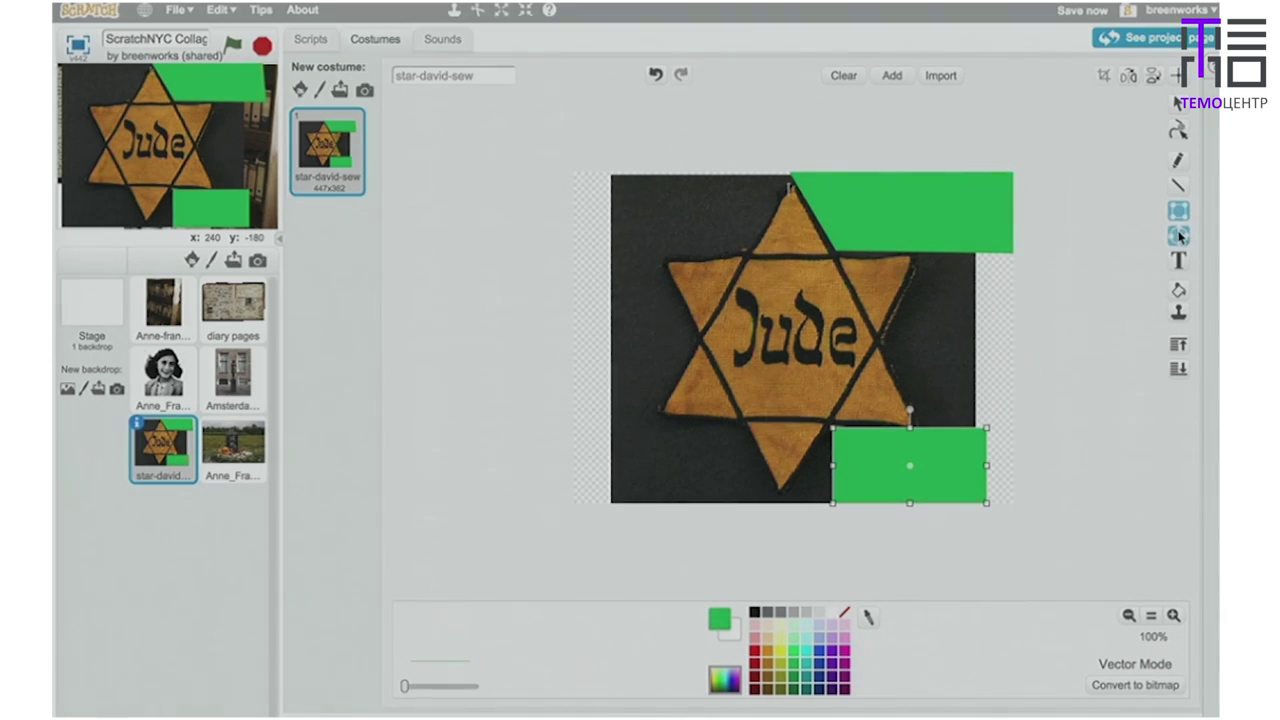
left_click(1179, 129)
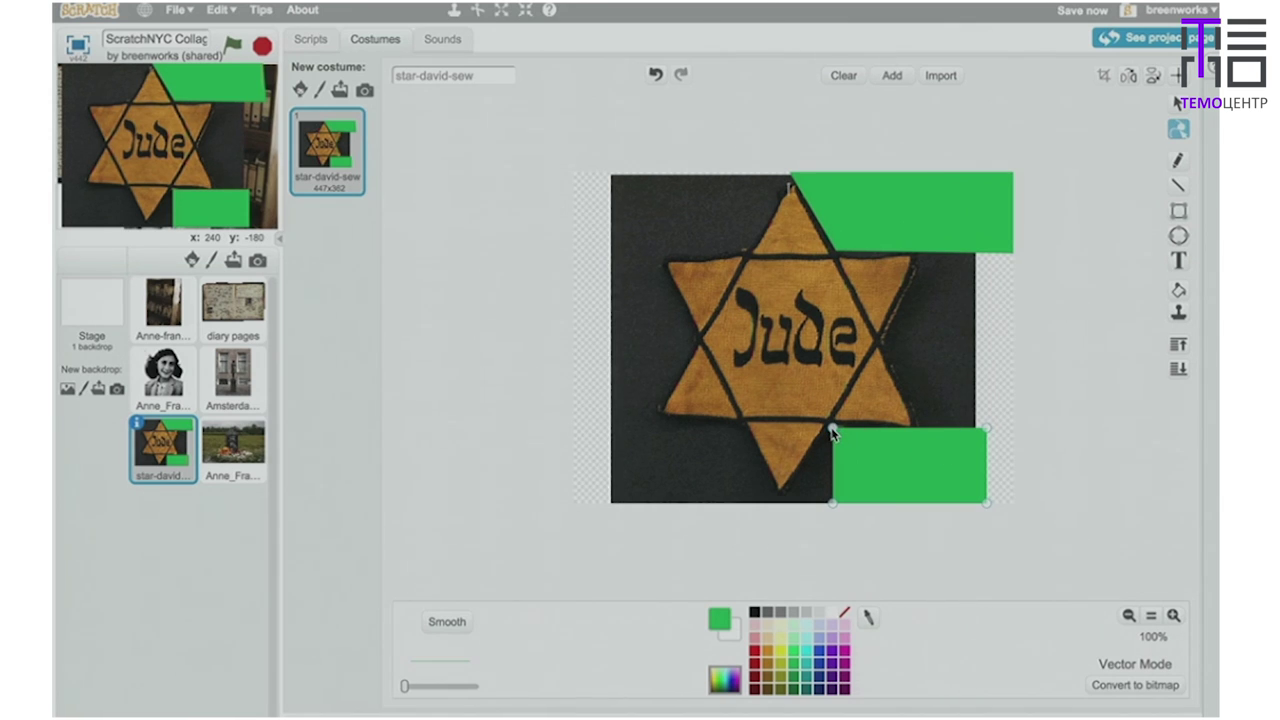
left_click_drag(832, 430, 987, 440)
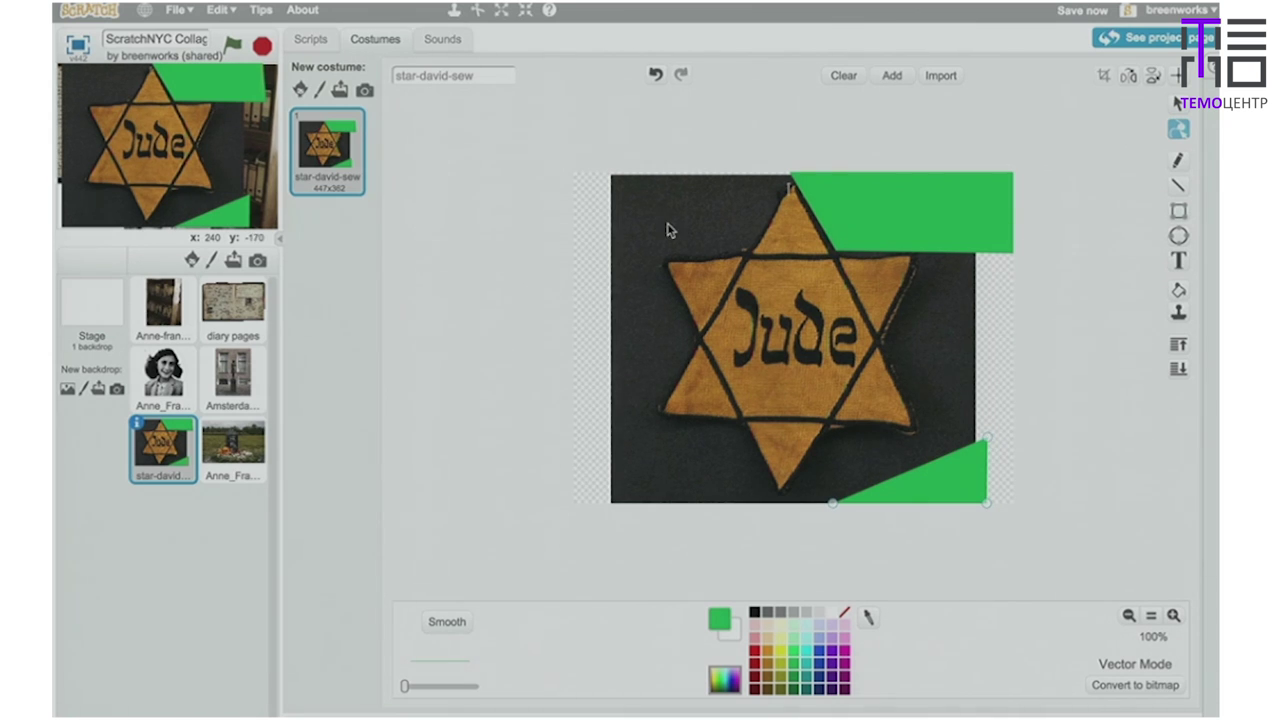
left_click(656, 76)
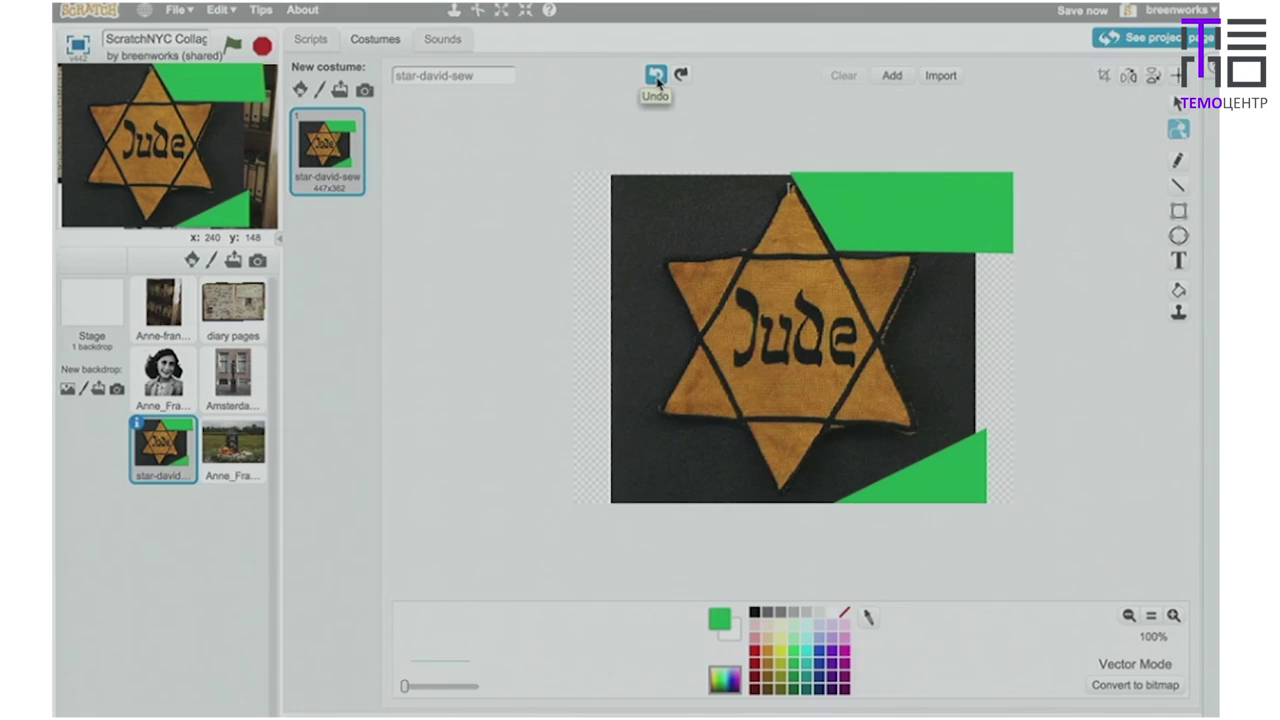
left_click(656, 77)
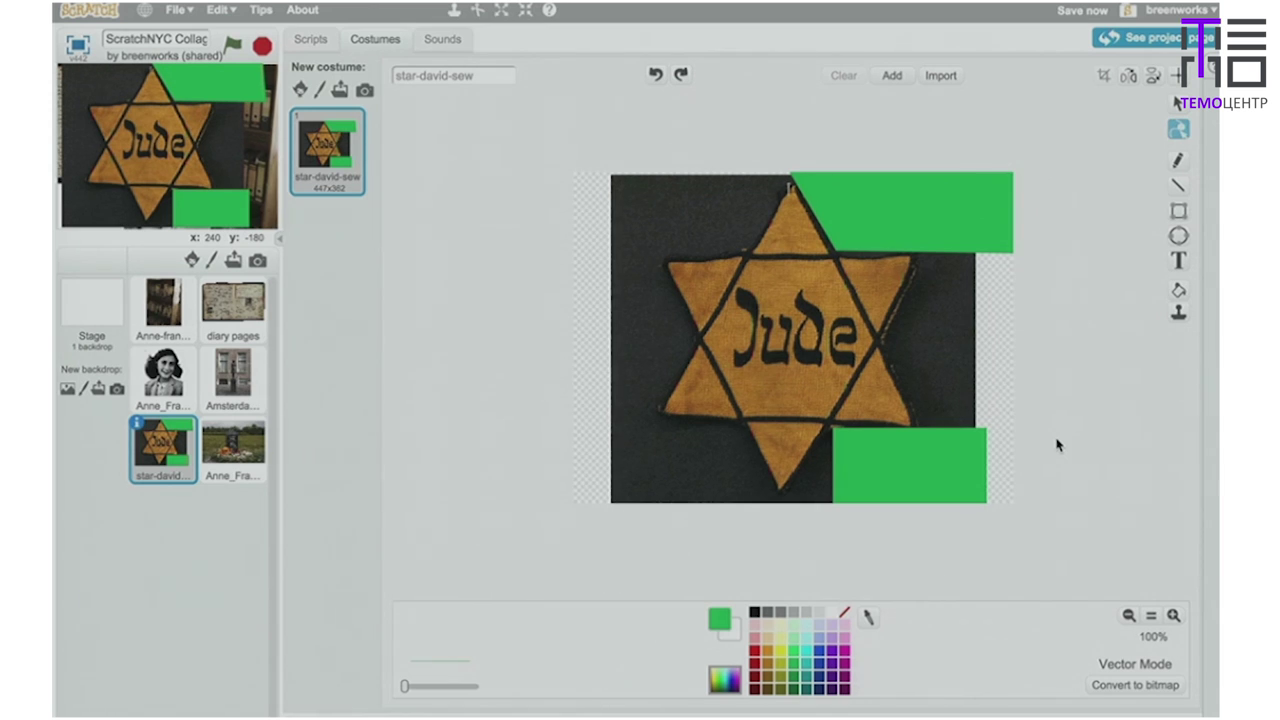
Reshape the lower green rectangle so its upper edge runs just under the lower-right arm and its left edge follows the star's bottom point.
left_click(928, 463)
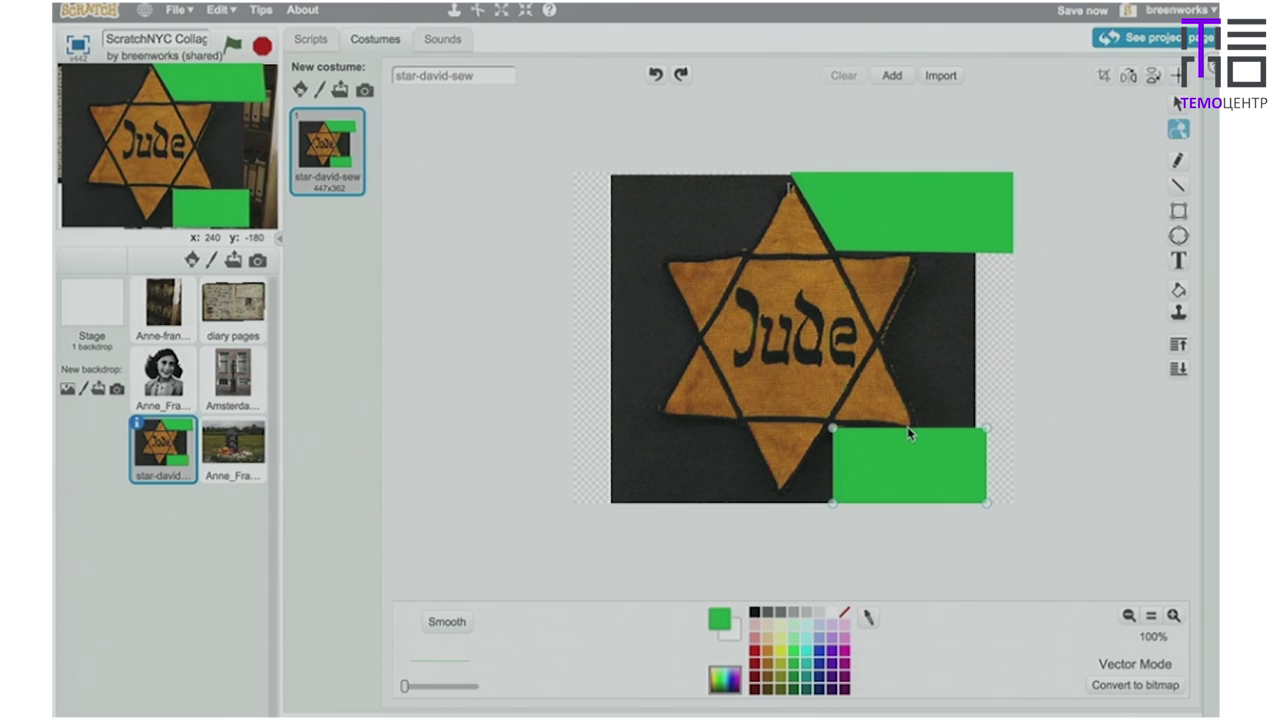
mouse_move(907, 426)
left_mouse_down()
mouse_move(912, 500)
mouse_move(921, 439)
left_mouse_up()
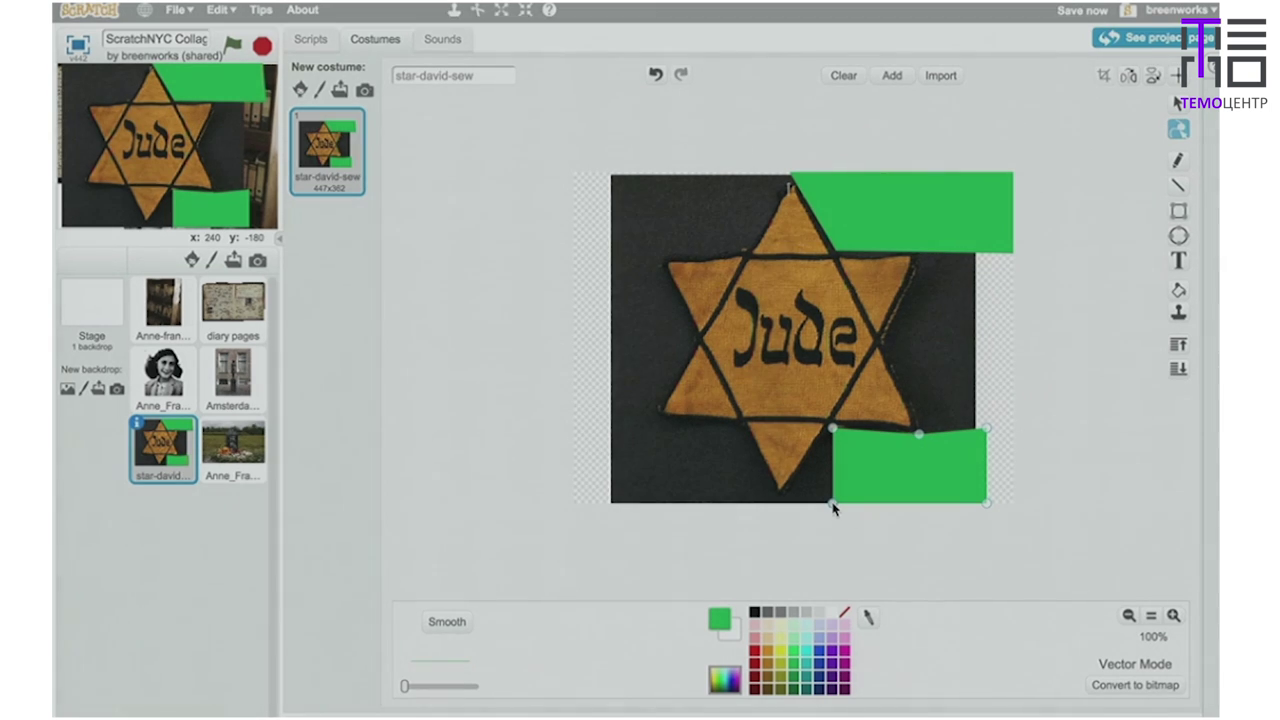
left_click_drag(833, 504, 770, 519)
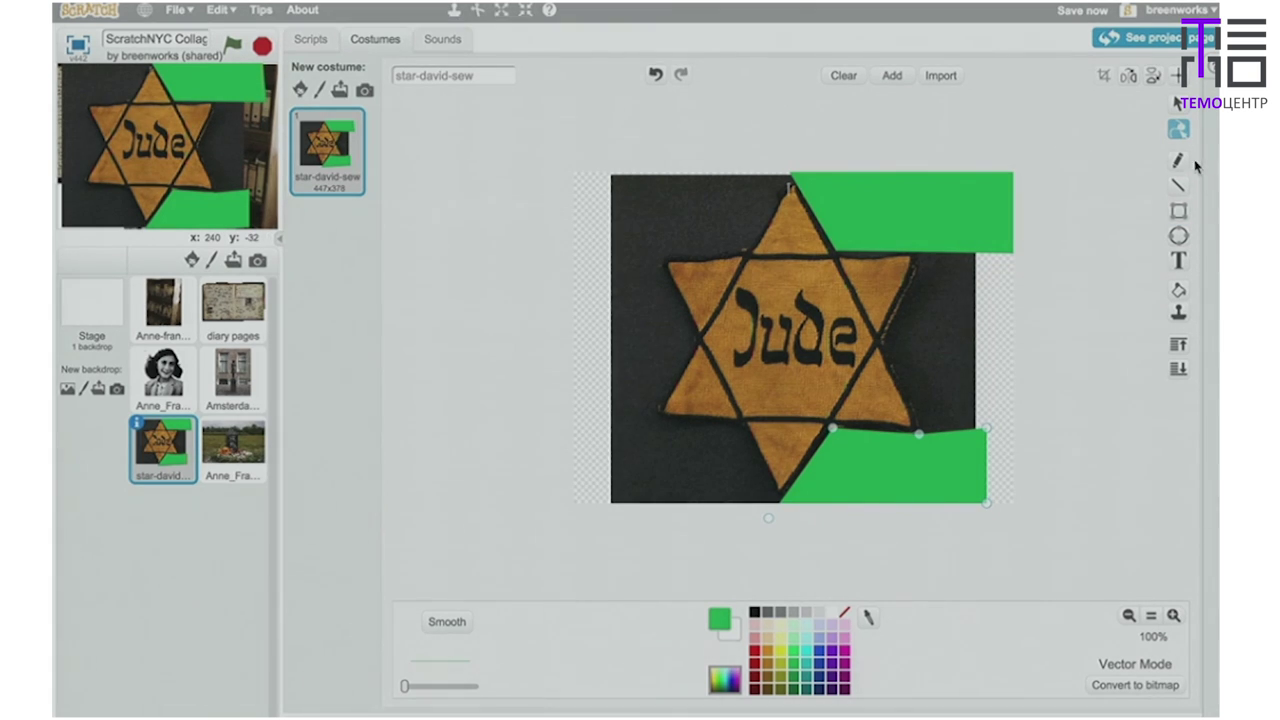
Draw a filled green rectangle beside the star's right notch and reshape its inner edge to follow both right arms.
left_click(1178, 212)
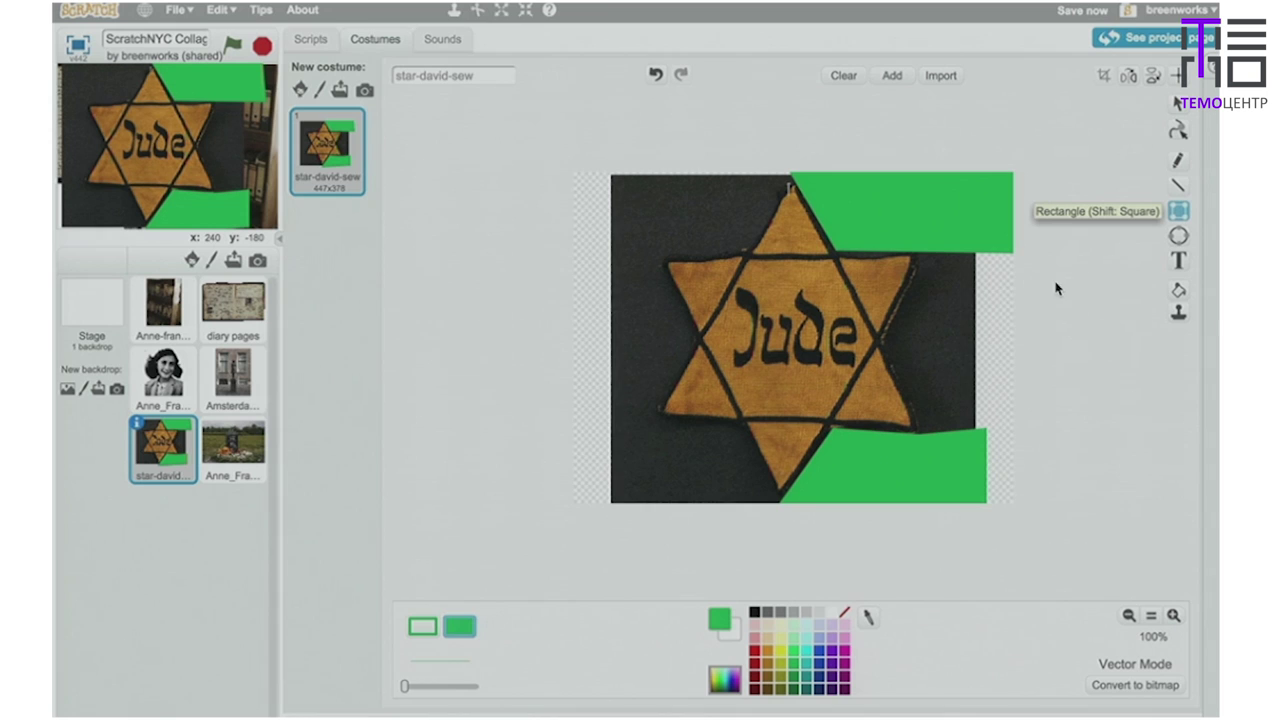
mouse_move(890, 307)
left_mouse_down()
mouse_move(986, 380)
mouse_move(1022, 386)
left_mouse_up()
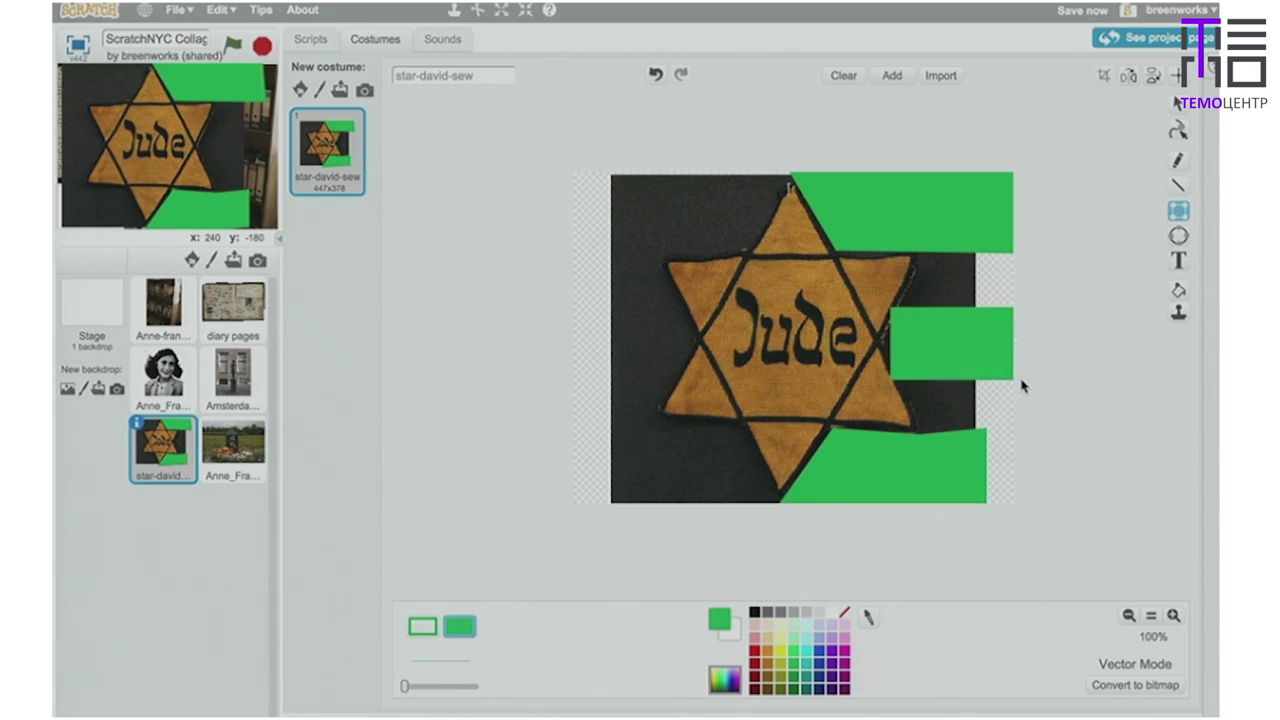
left_click(1178, 132)
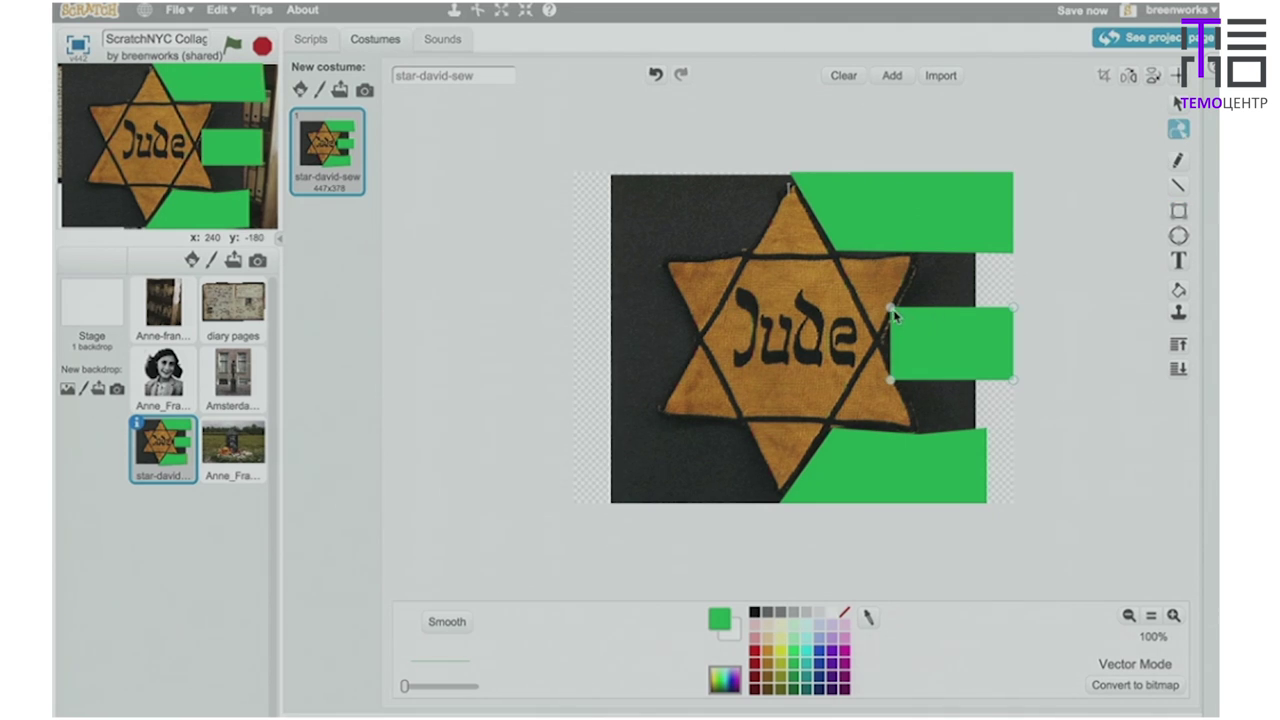
left_click_drag(890, 308, 930, 455)
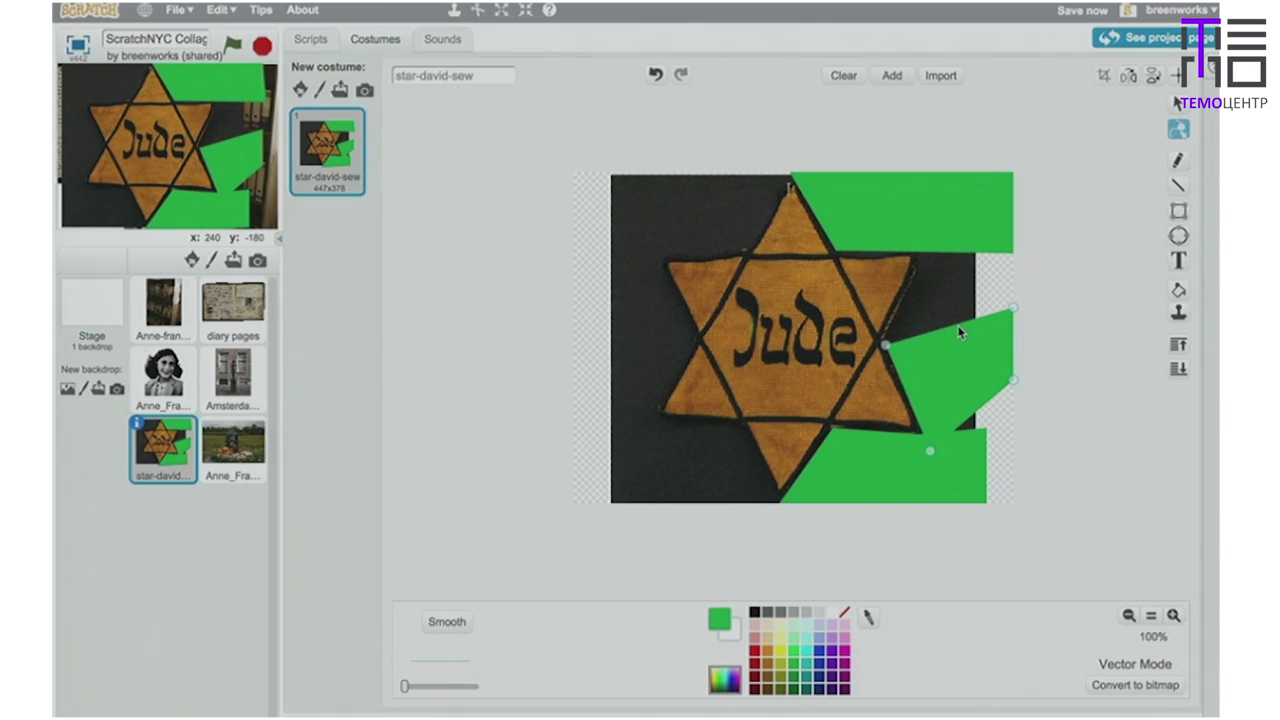
left_click_drag(950, 326, 935, 221)
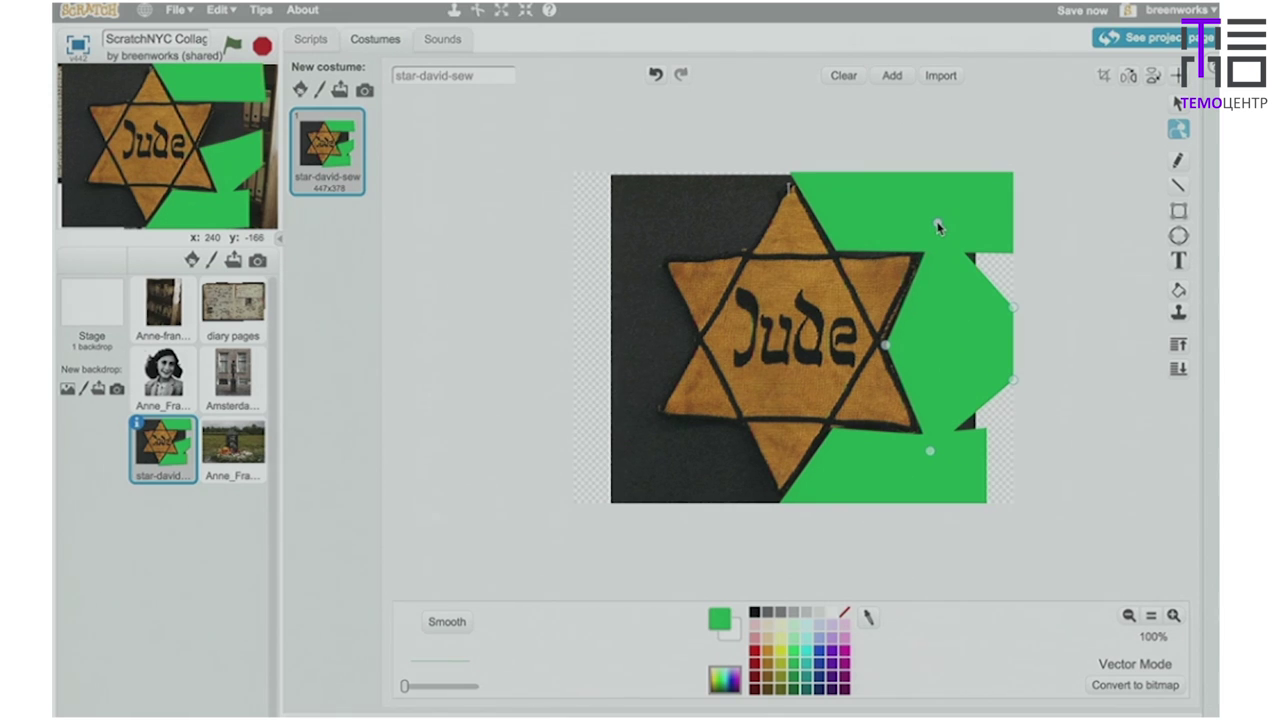
Adjust the middle green shape's notch point and pull its outer corners outward to cover the remaining background right of the star.
left_click(885, 343)
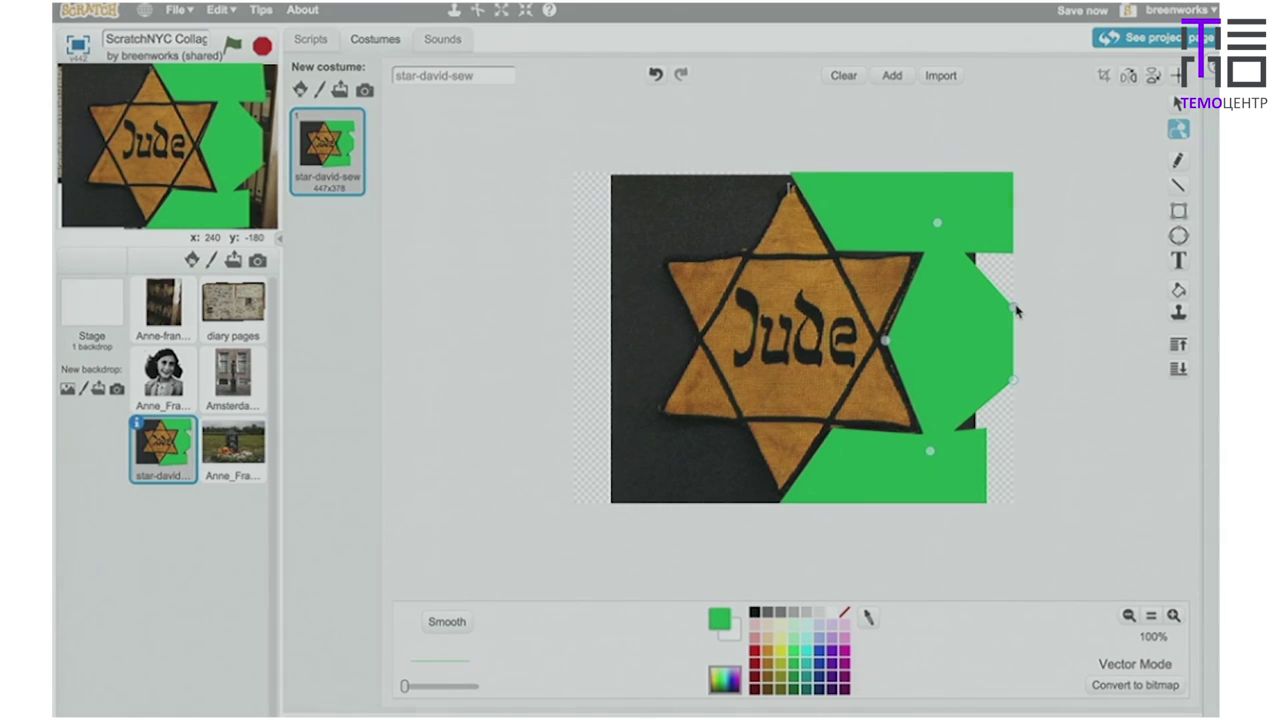
left_click_drag(1016, 312, 1033, 239)
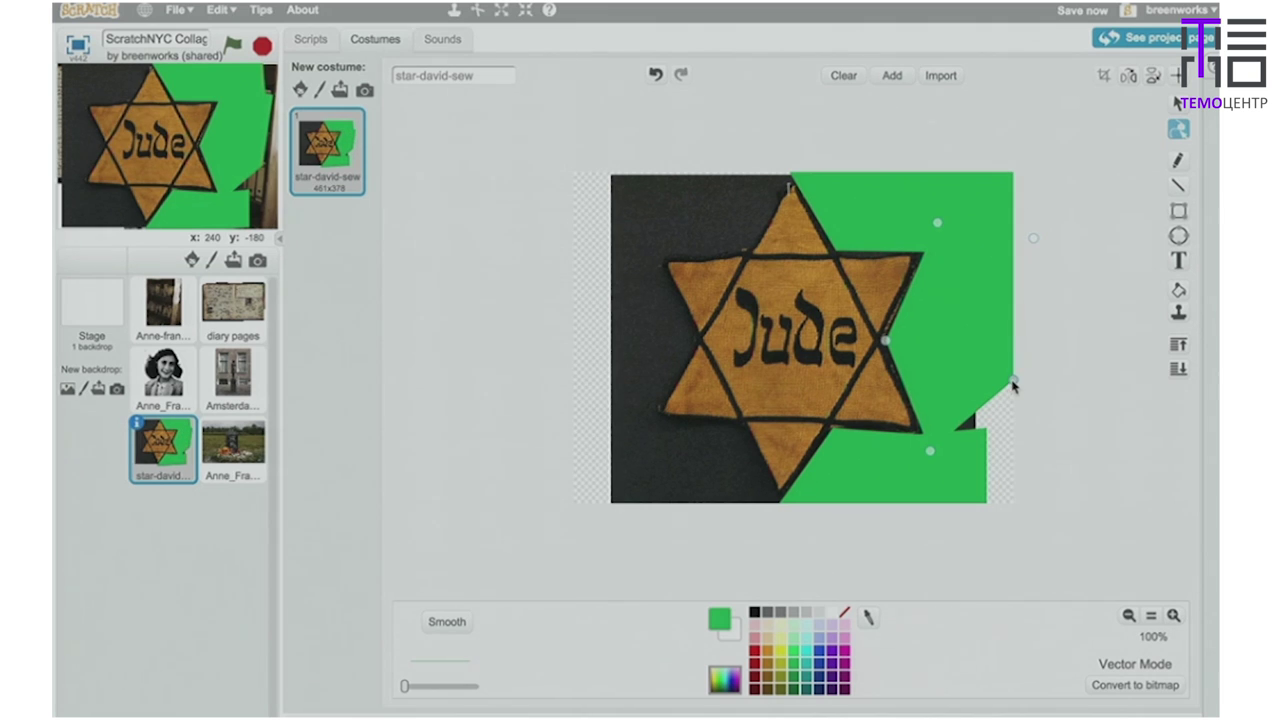
left_click_drag(1014, 386, 1015, 406)
key("ctrl+z")
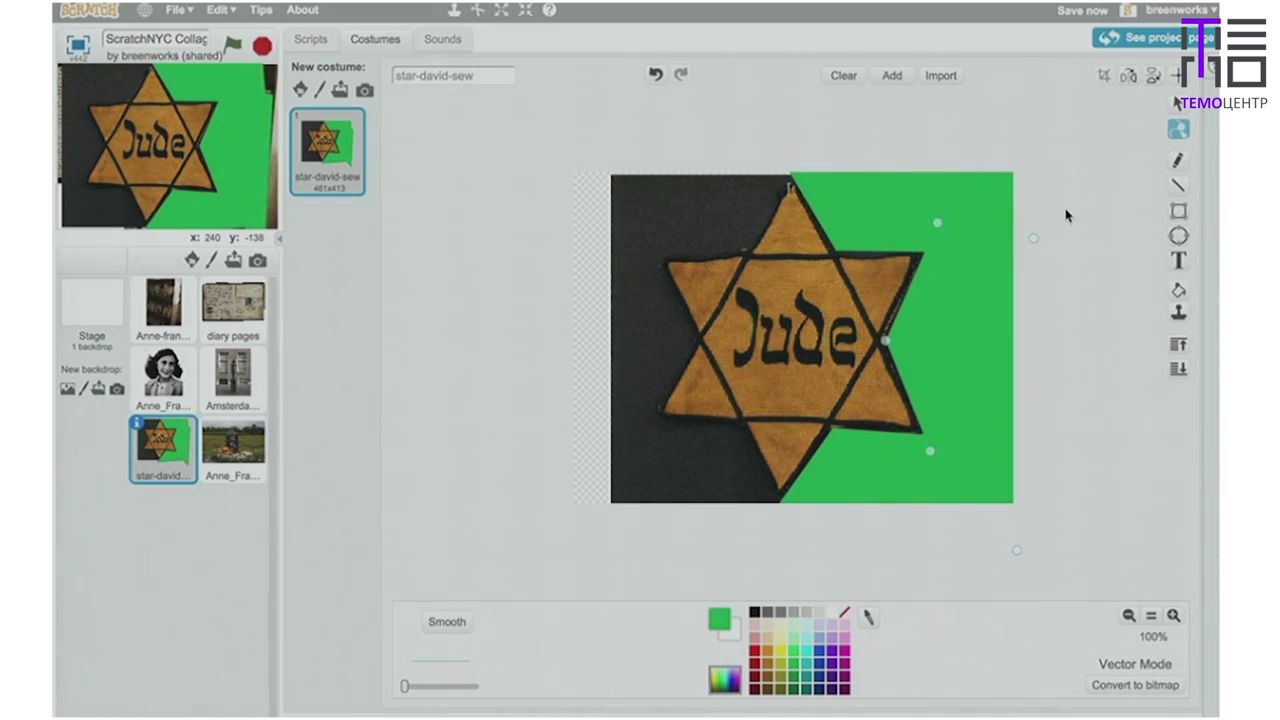
left_click(1178, 103)
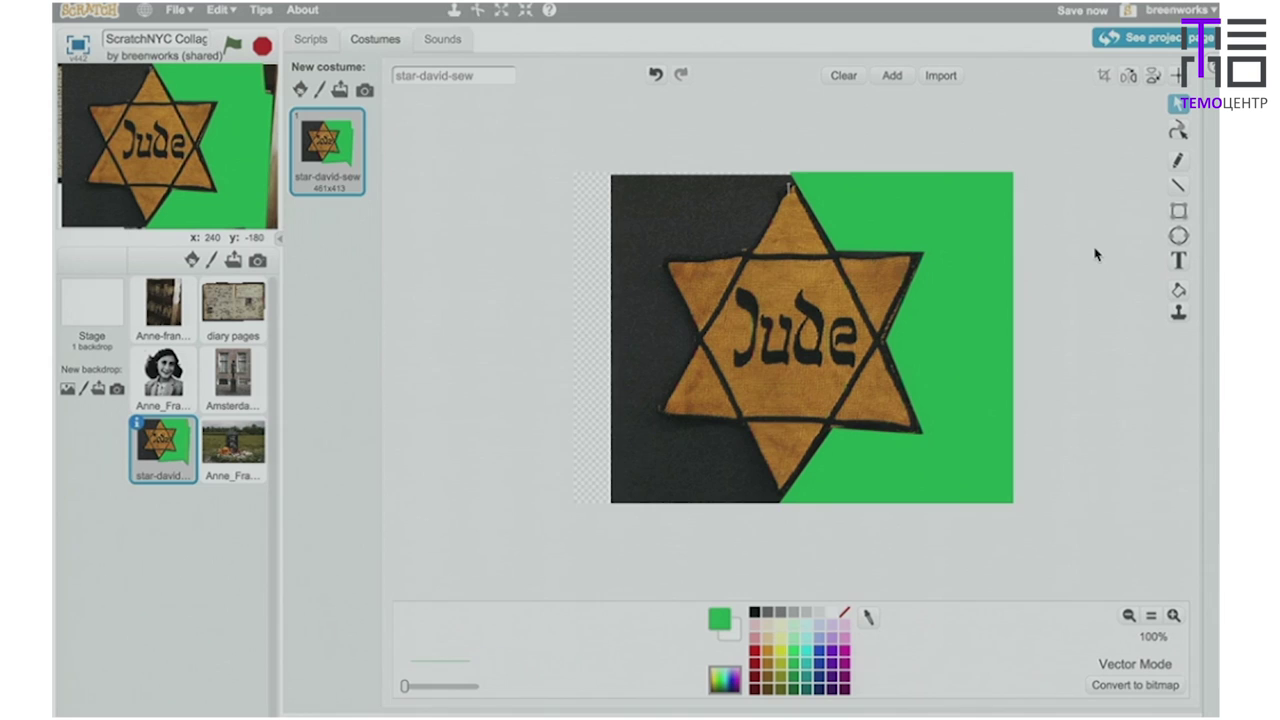
left_click(947, 185)
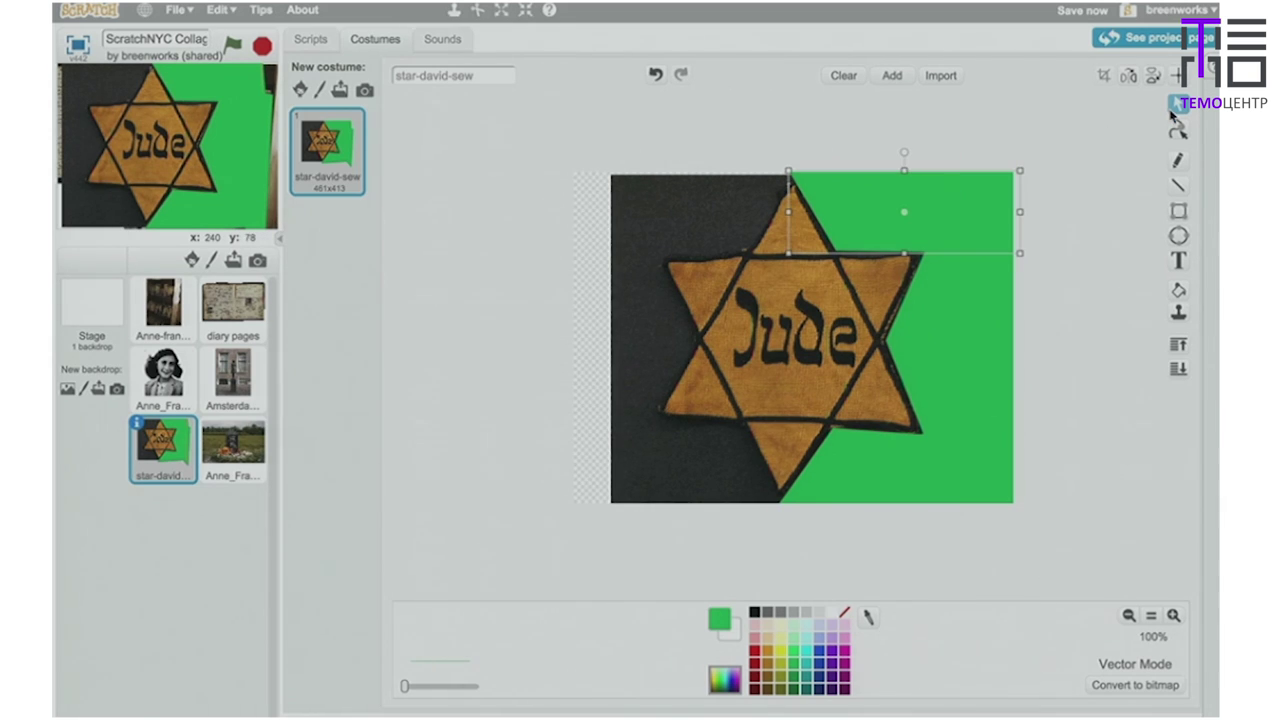
left_click(998, 306)
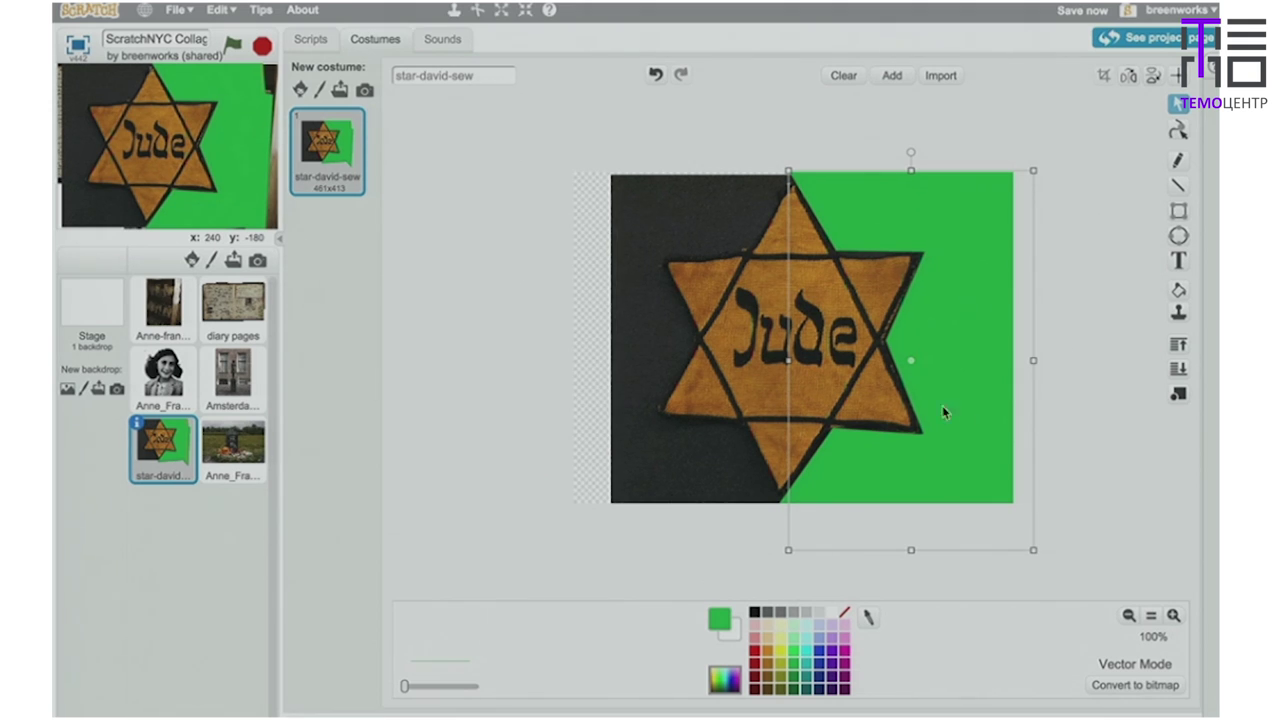
left_click(668, 437)
left_click(1035, 463)
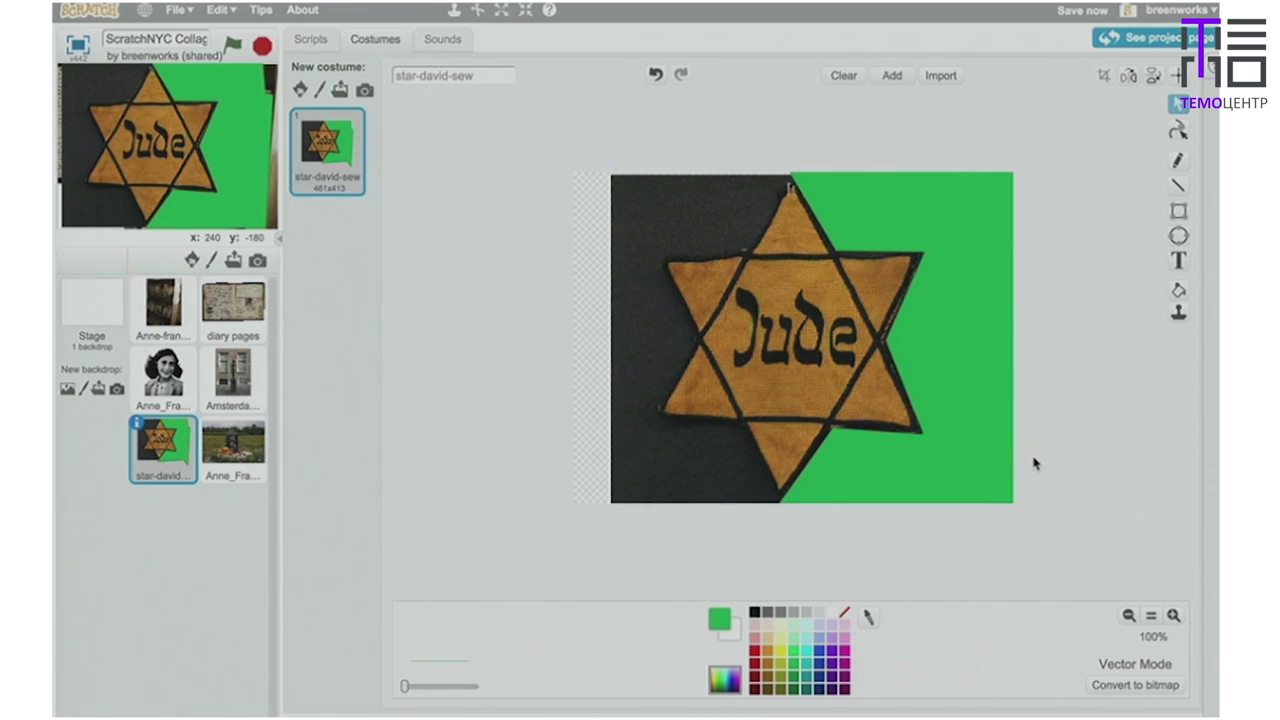
left_click_drag(1023, 513, 810, 149)
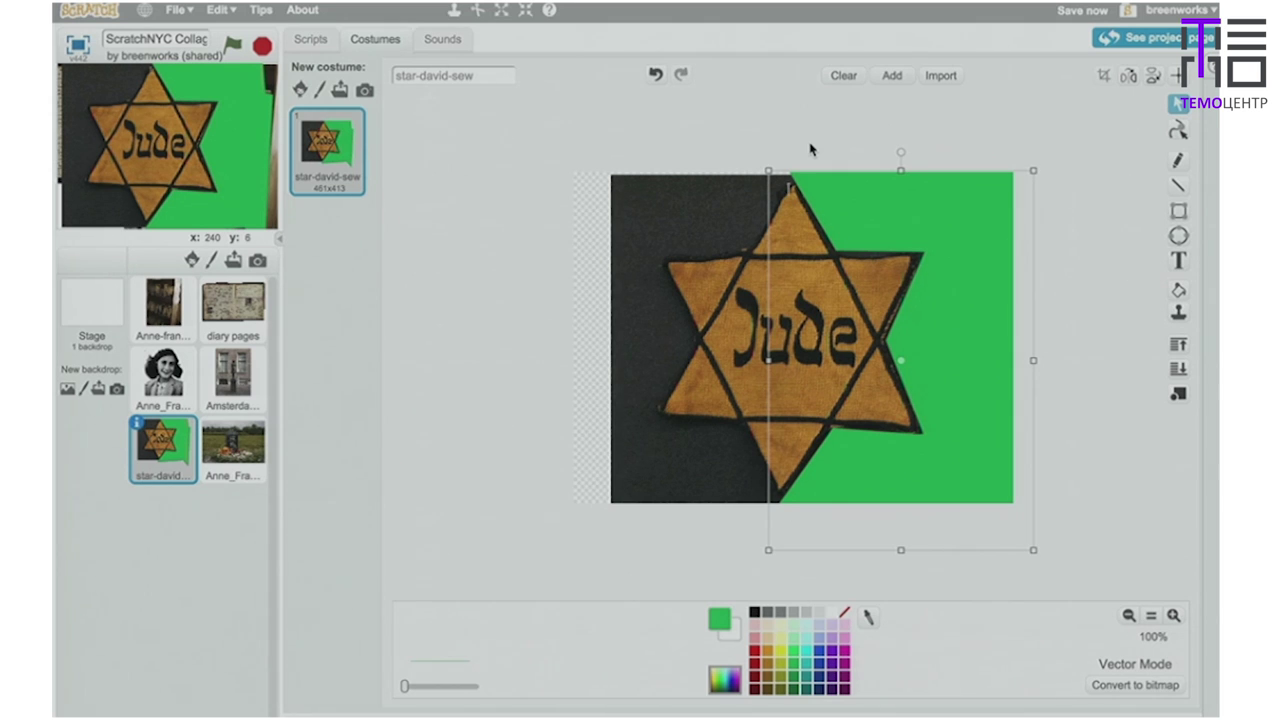
key("Delete")
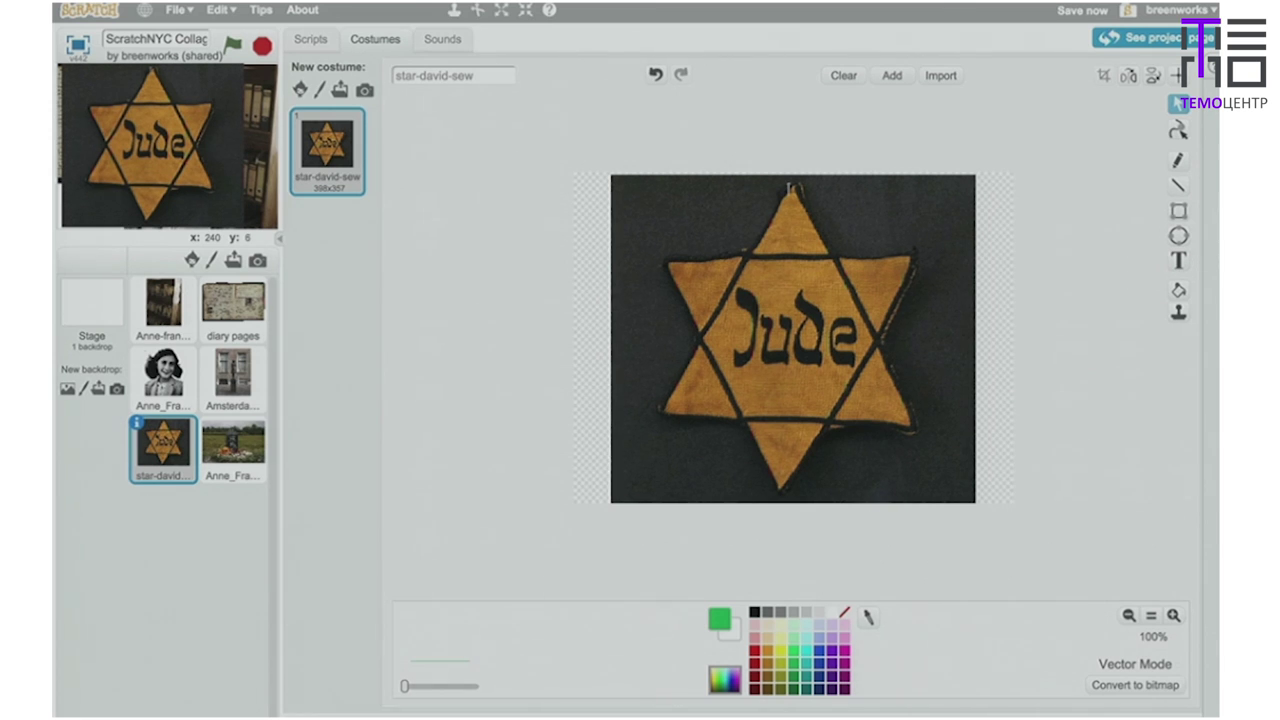
left_click(655, 74)
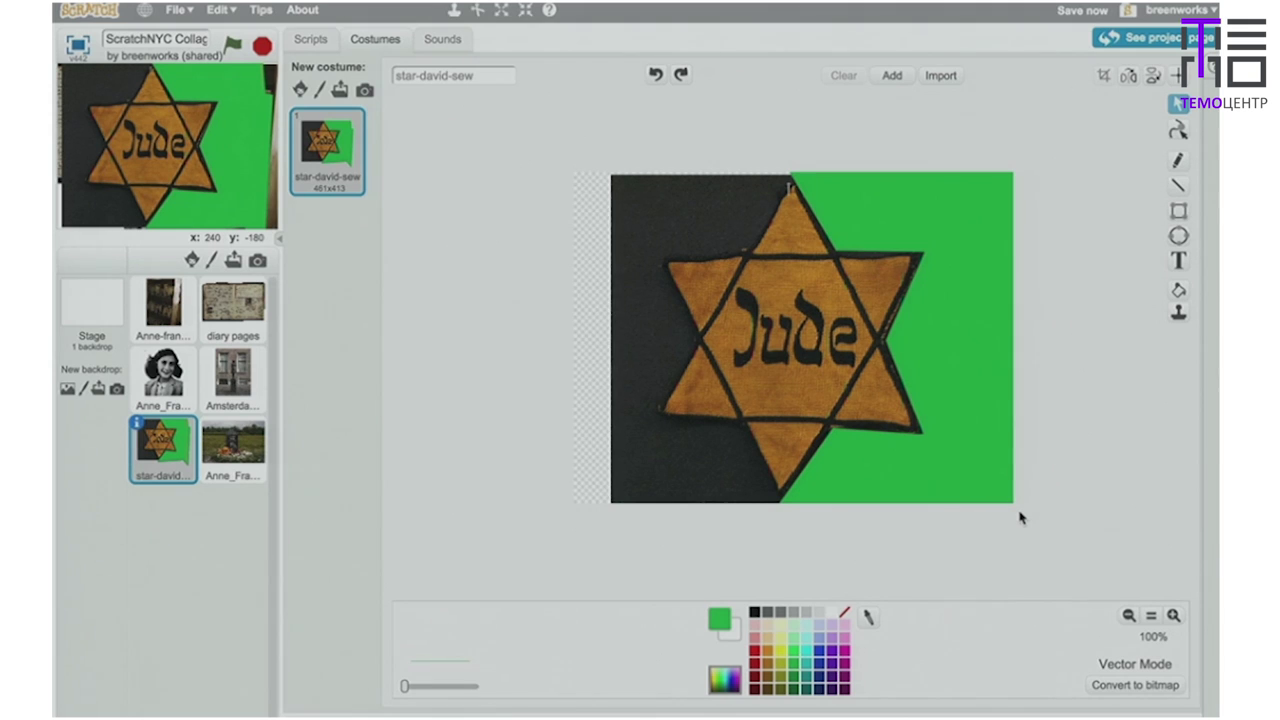
Group the three green shapes covering the background right of the star, and undo a trial move of the group.
left_click_drag(1019, 508, 758, 155)
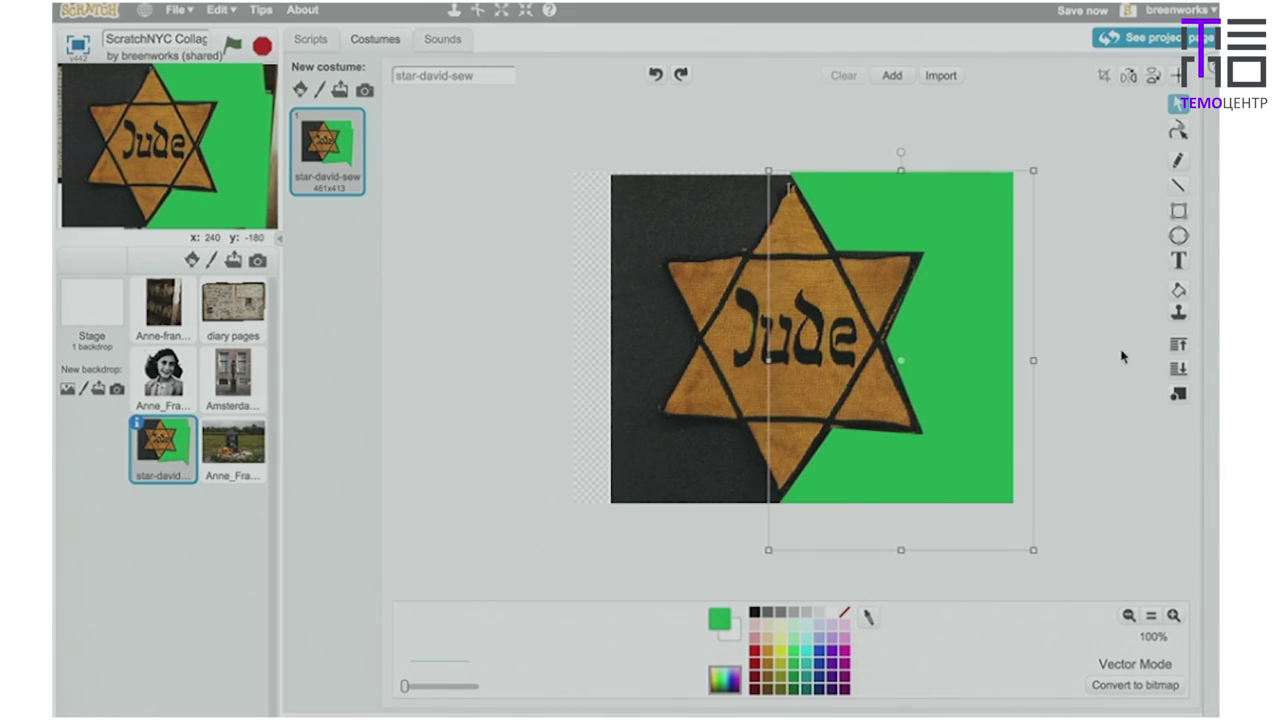
left_click(1181, 396)
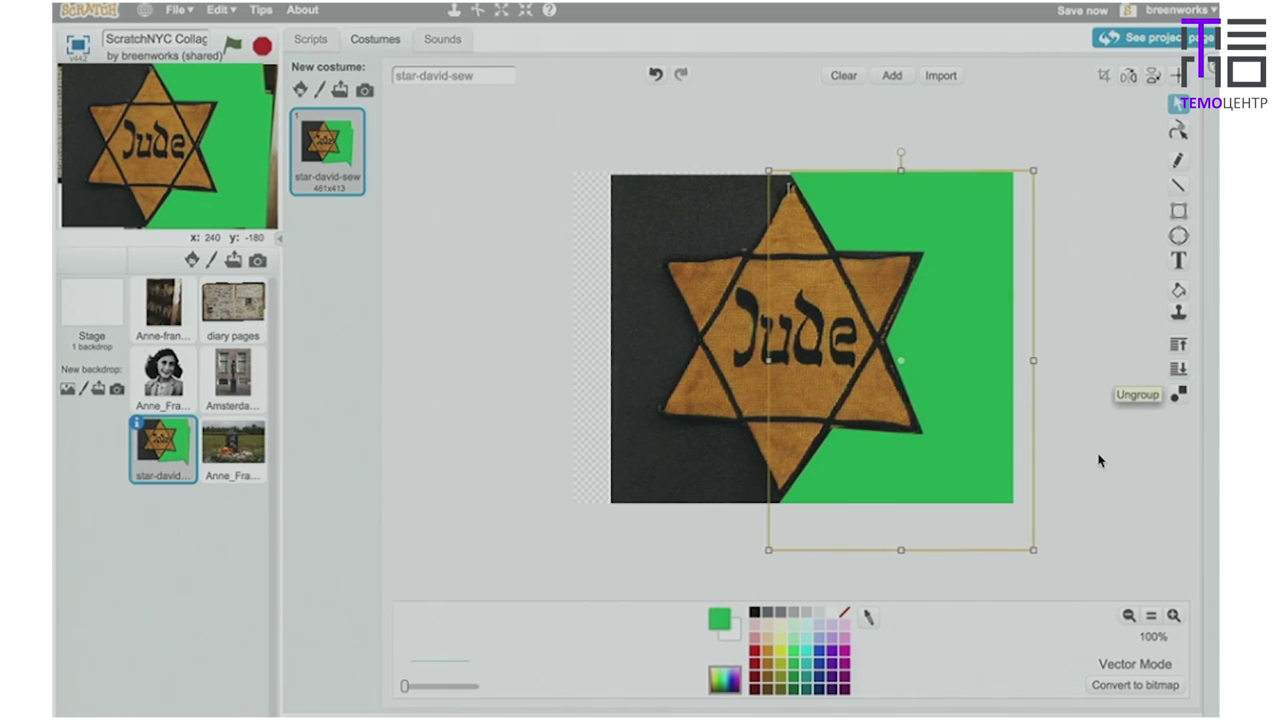
left_click_drag(974, 397, 884, 405)
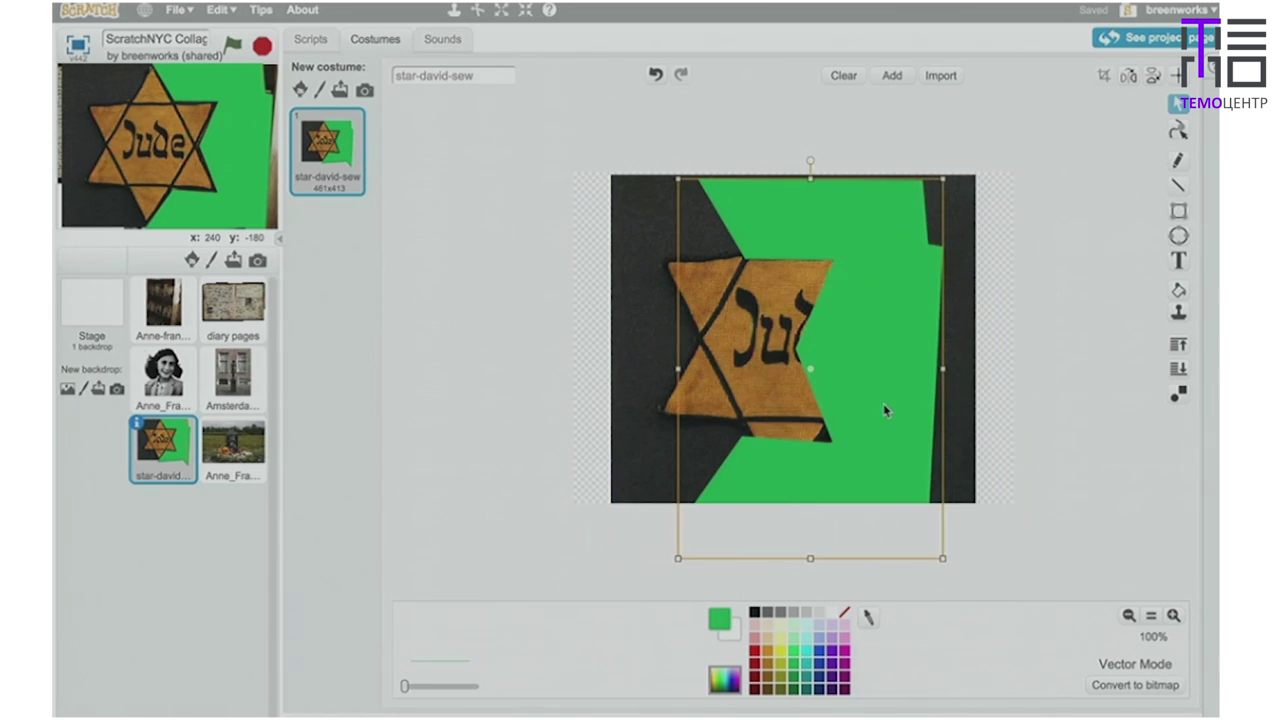
left_click(656, 76)
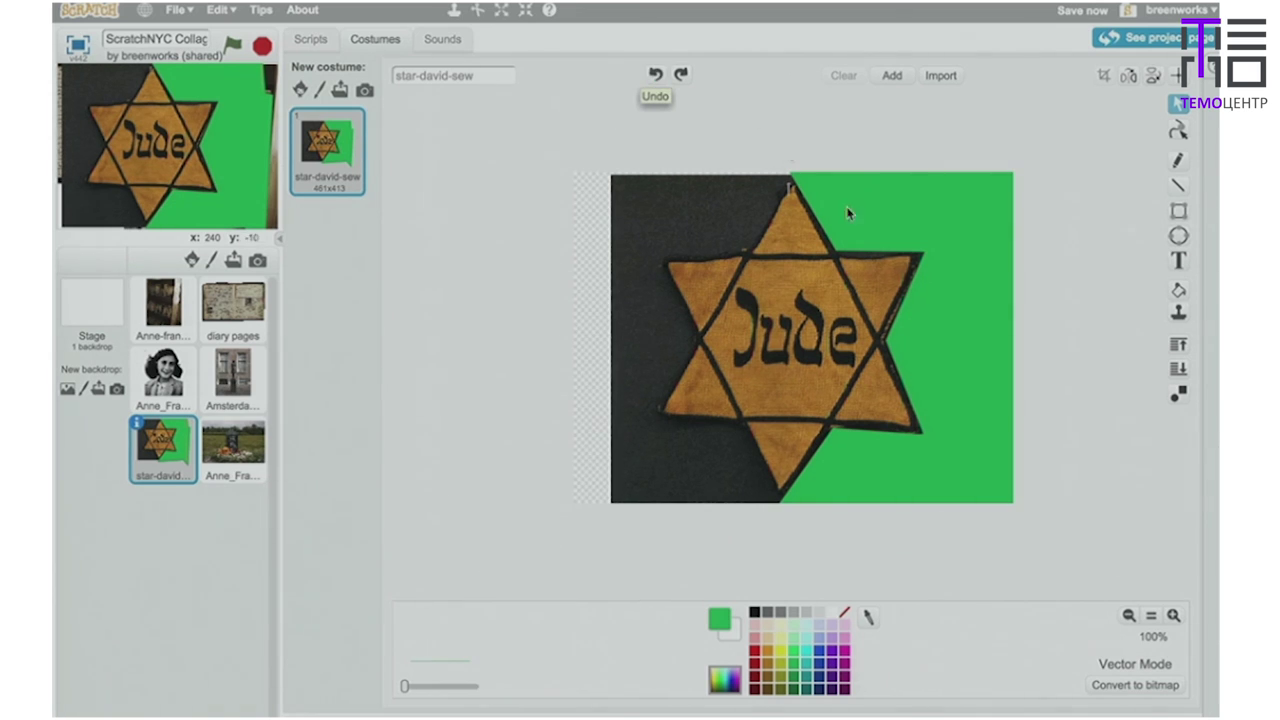
Duplicate the grouped green shapes, flip the copy left-right, and align it around the star's left half.
left_click(910, 317)
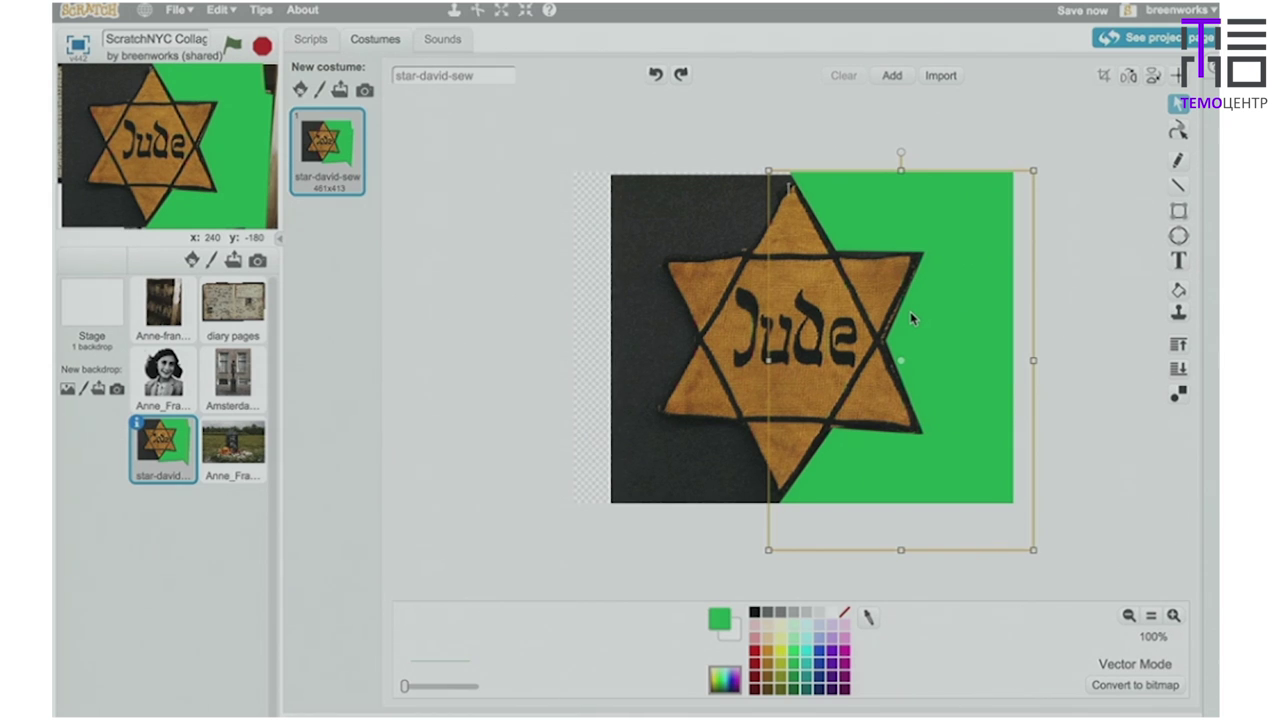
left_click(1176, 314)
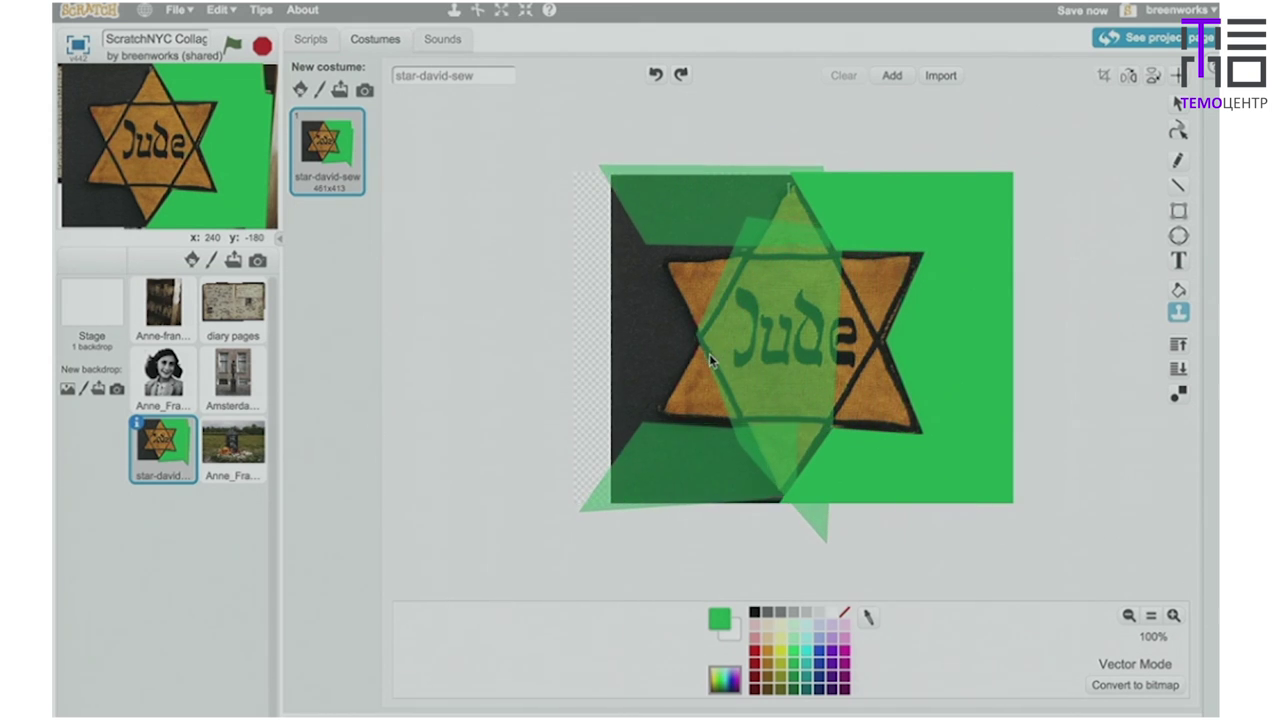
left_click(710, 363)
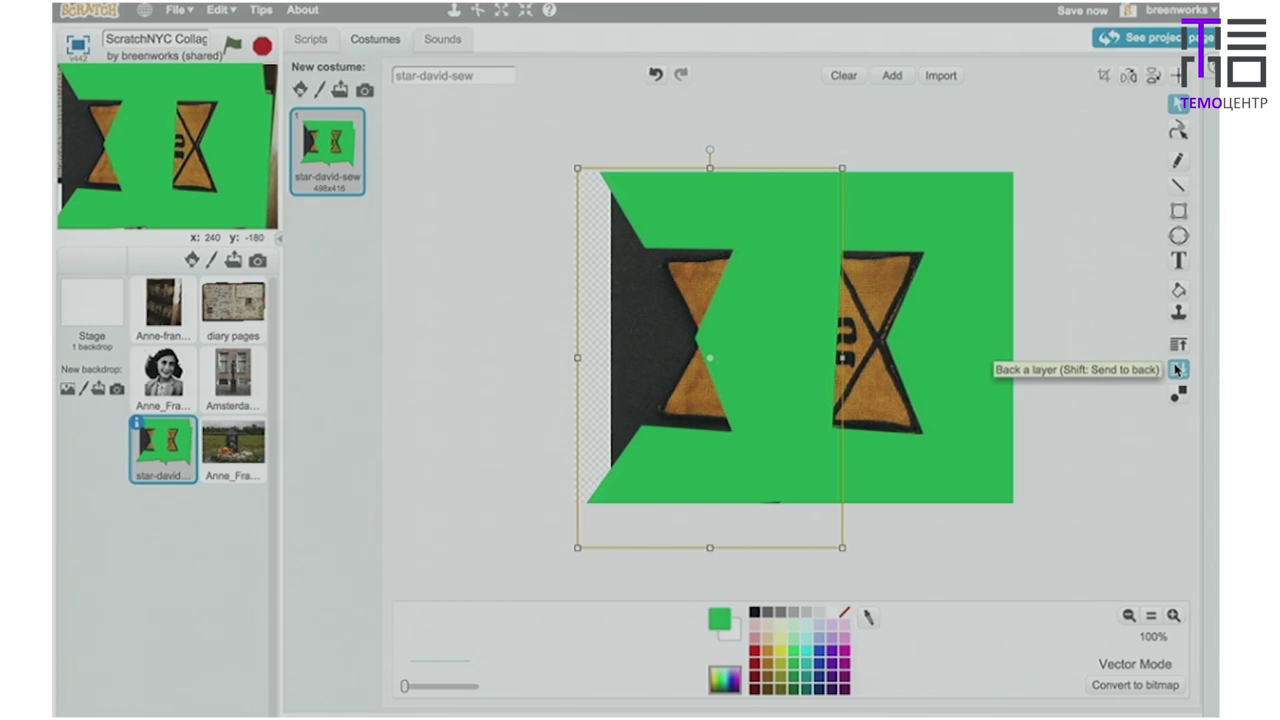
left_click(1131, 78)
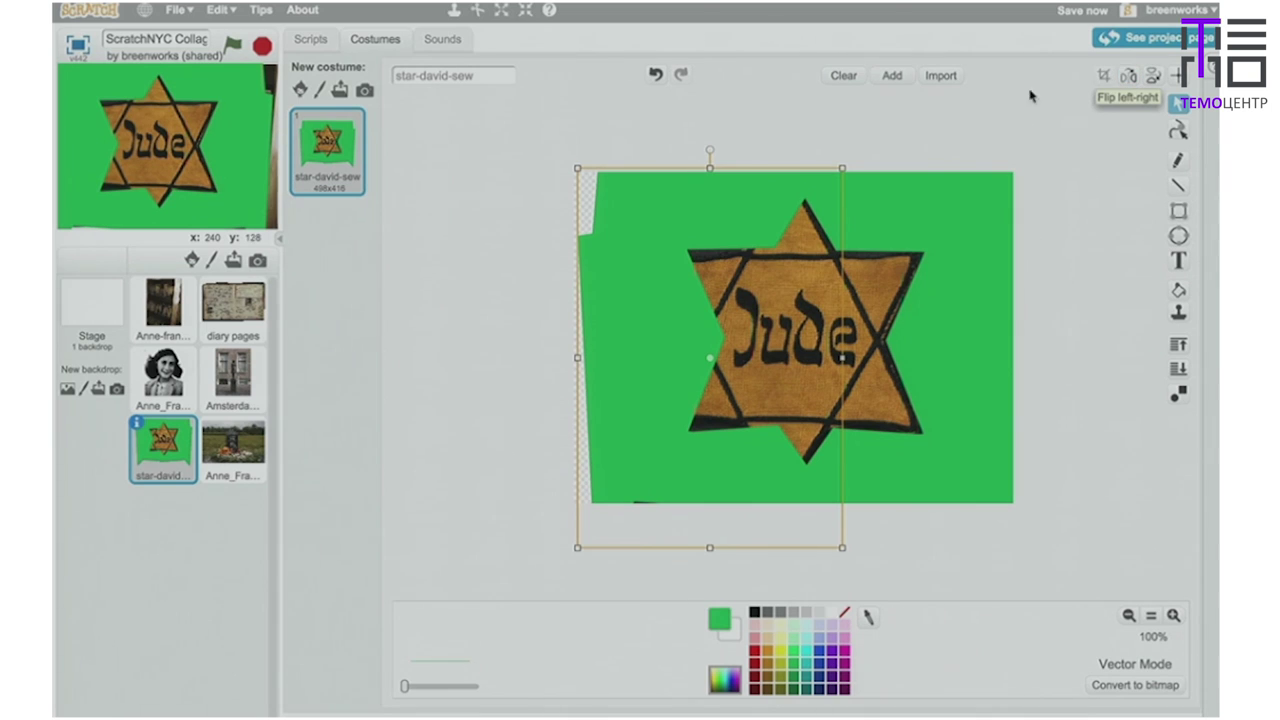
left_click_drag(680, 311, 646, 315)
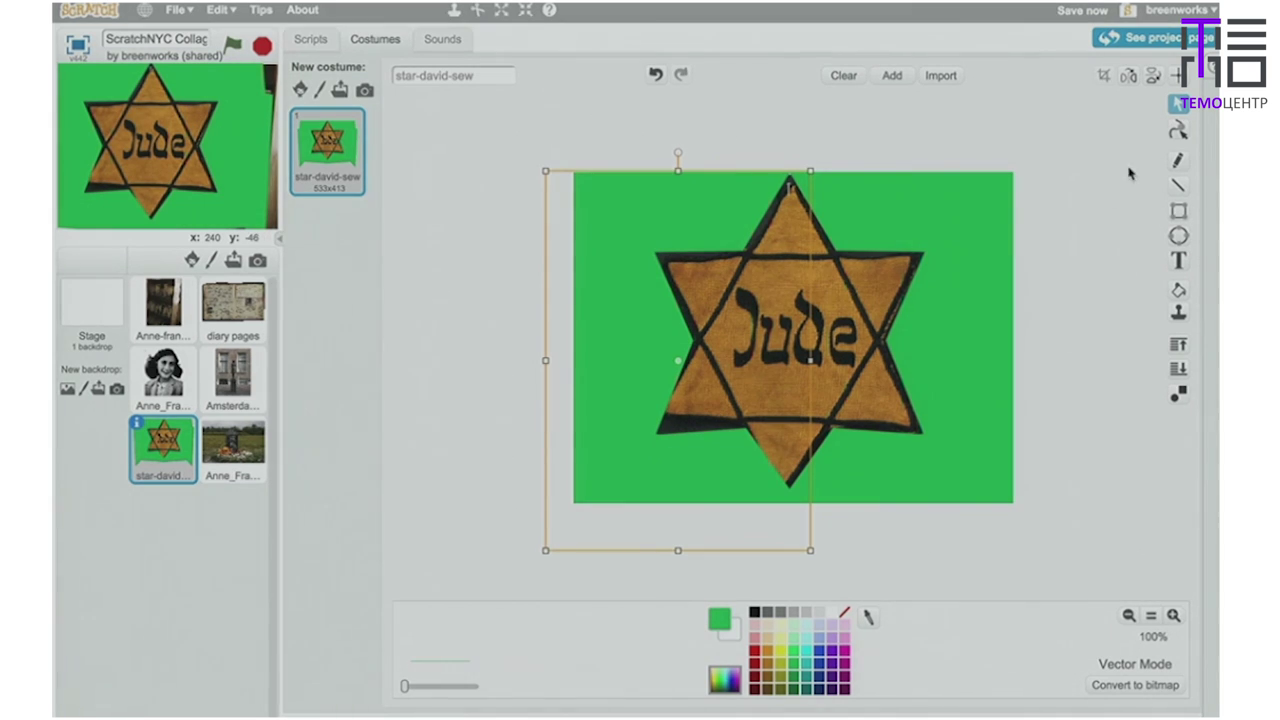
Reshape the mirrored green shapes so their inner points follow the outline of the star's lower-left and upper-left arms.
left_click(1179, 131)
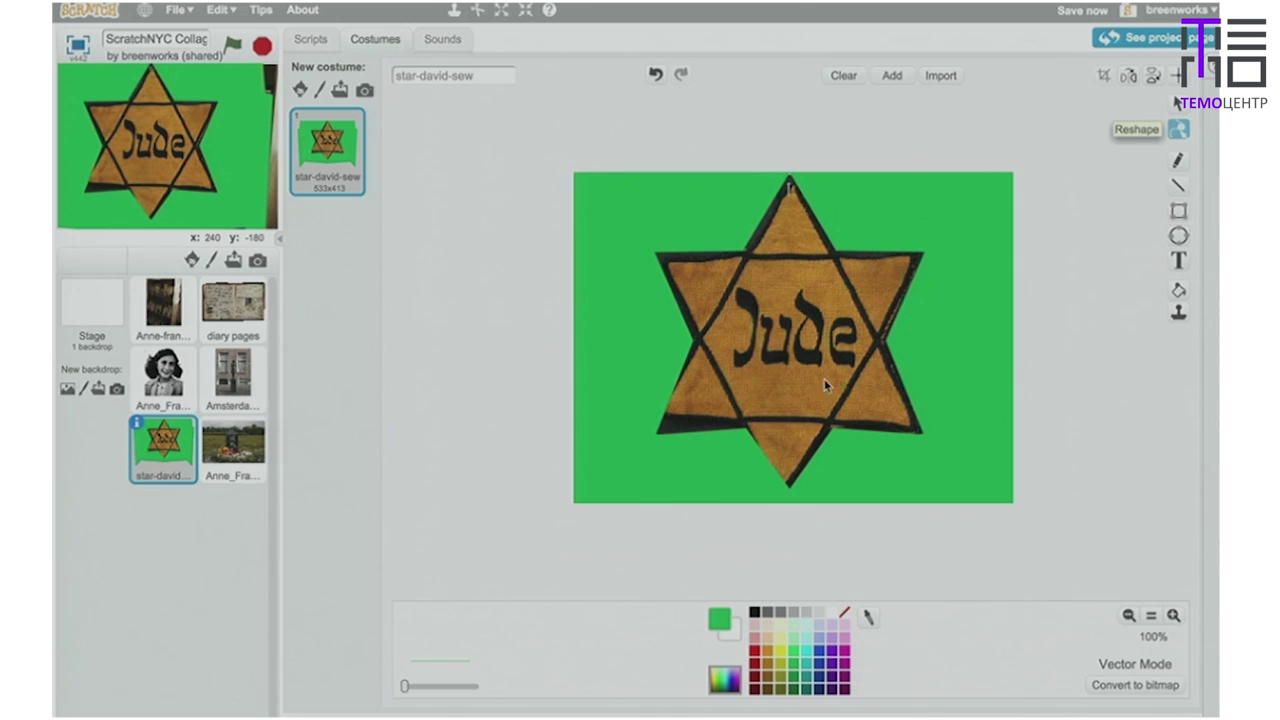
left_click(740, 464)
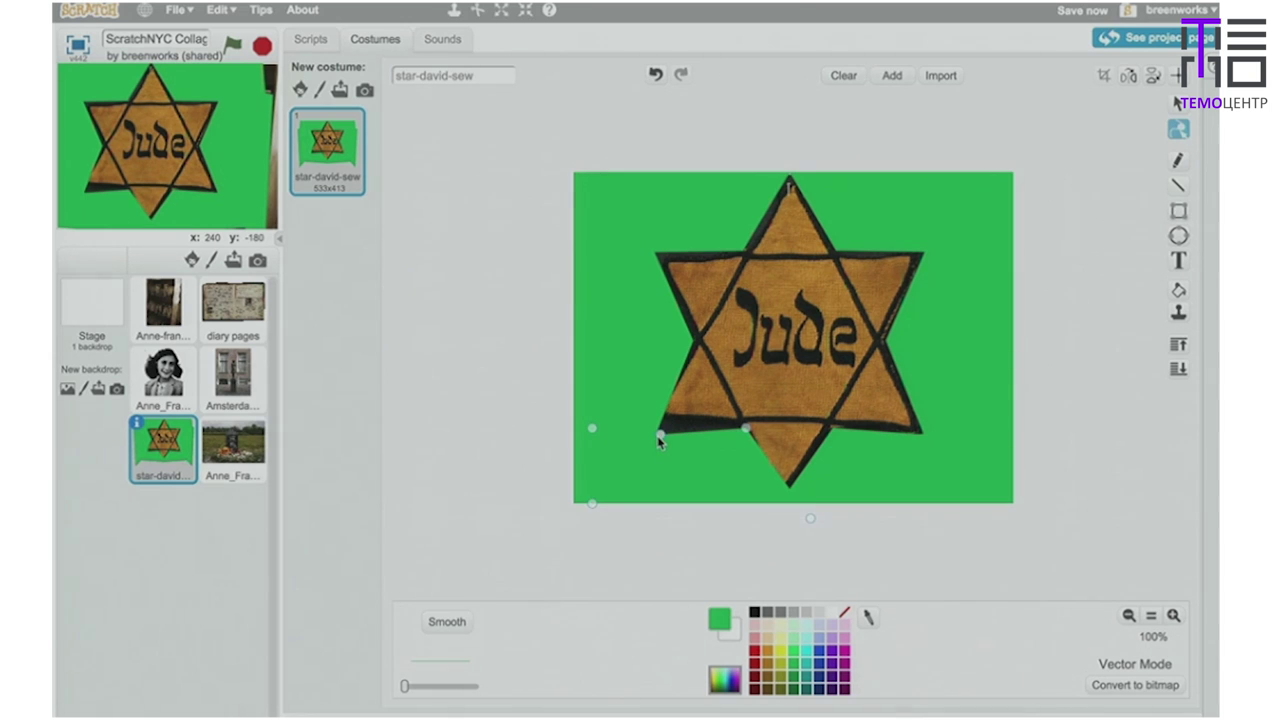
left_click_drag(659, 437, 652, 419)
left_click(624, 381)
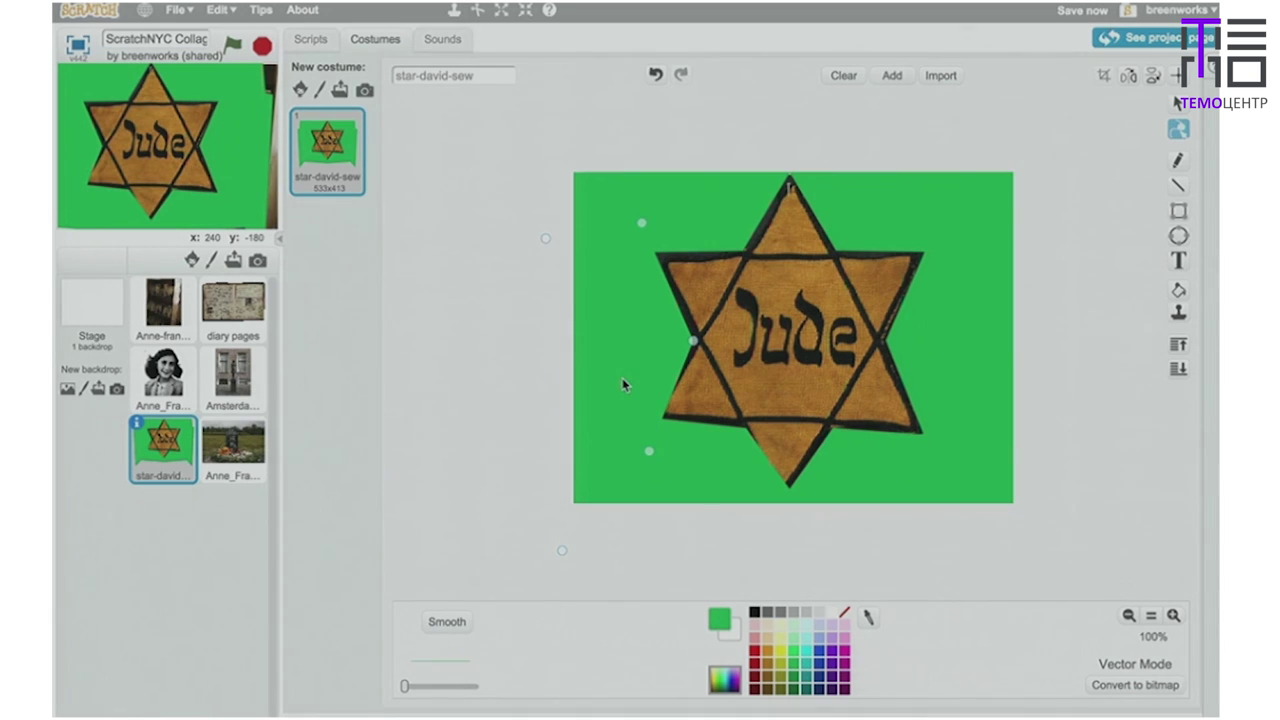
left_click_drag(650, 454, 634, 438)
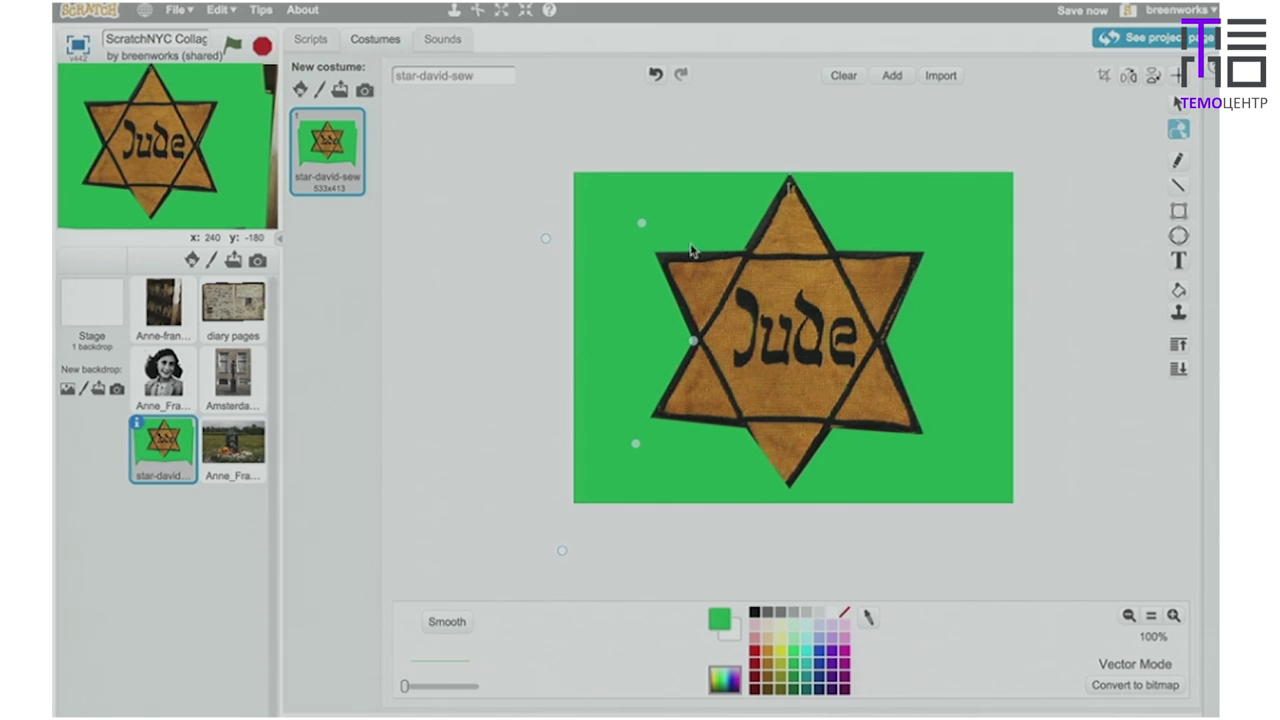
left_click(710, 214)
left_click_drag(745, 250, 744, 252)
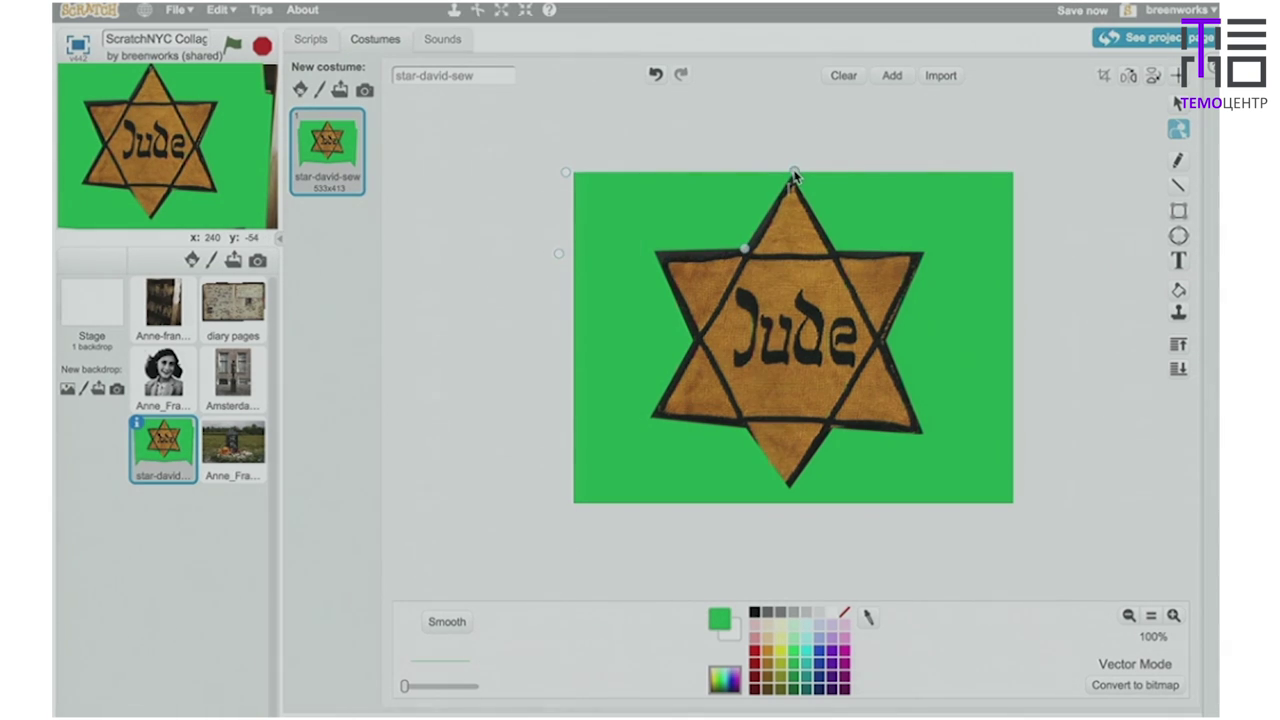
Adjust the lower-left green shape's points to uncover the star's full bottom tip, and convert the costume to bitmap.
left_click(1180, 104)
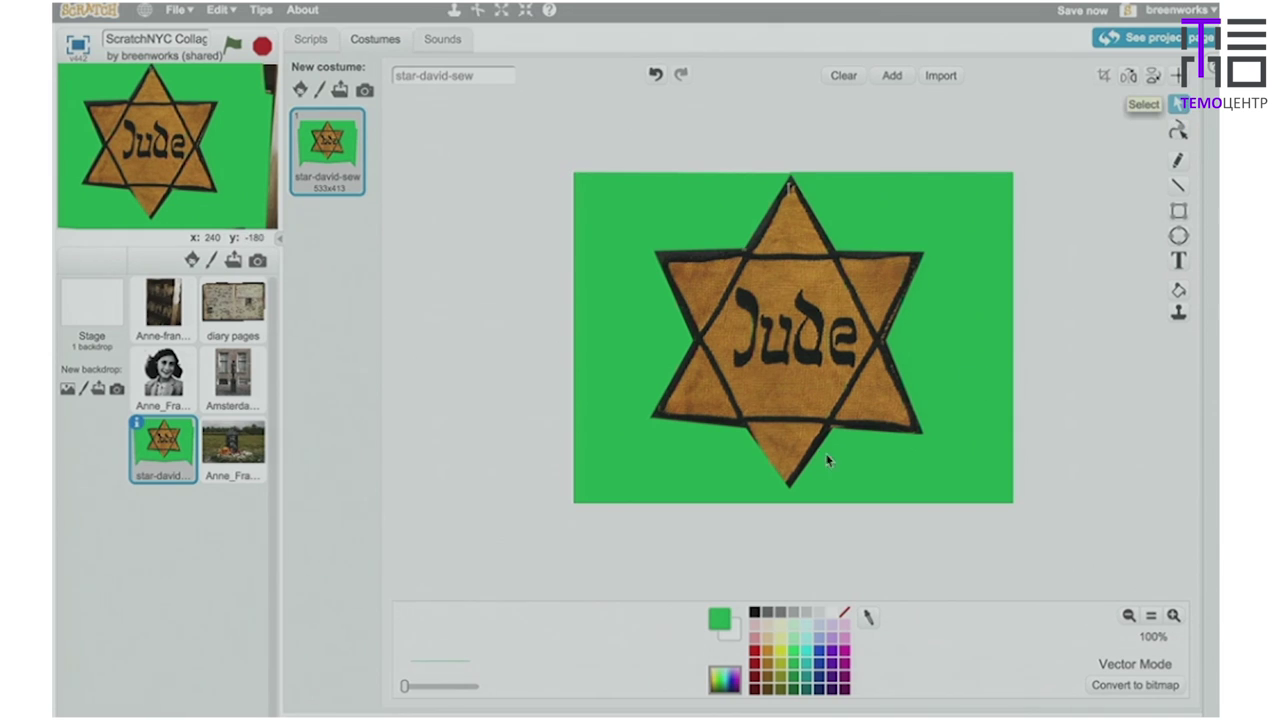
left_click(1179, 129)
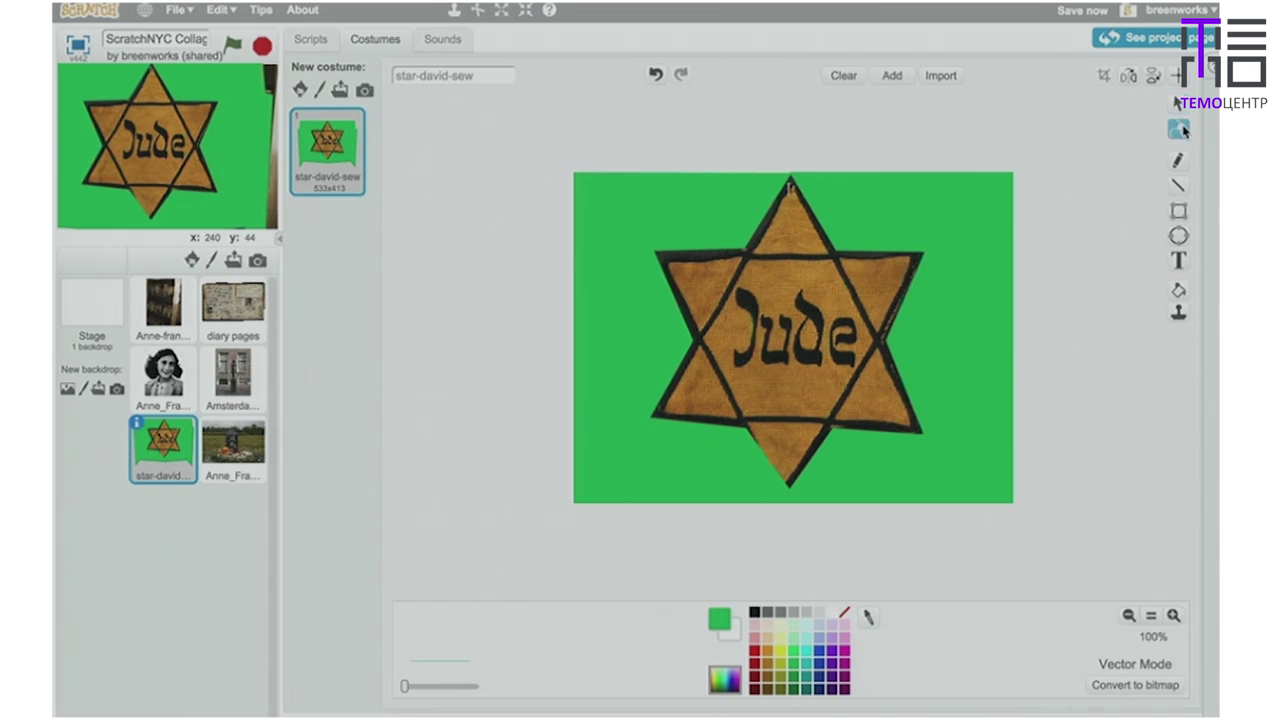
left_click(724, 500)
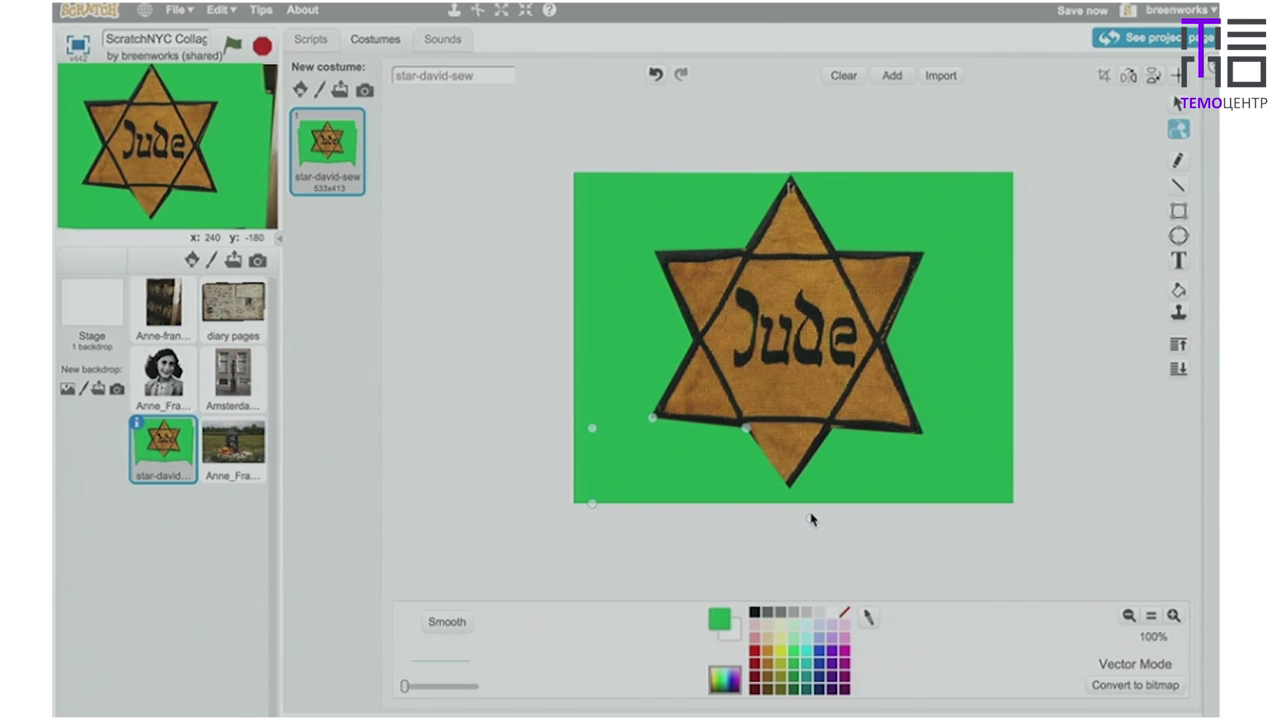
left_click_drag(810, 519, 788, 531)
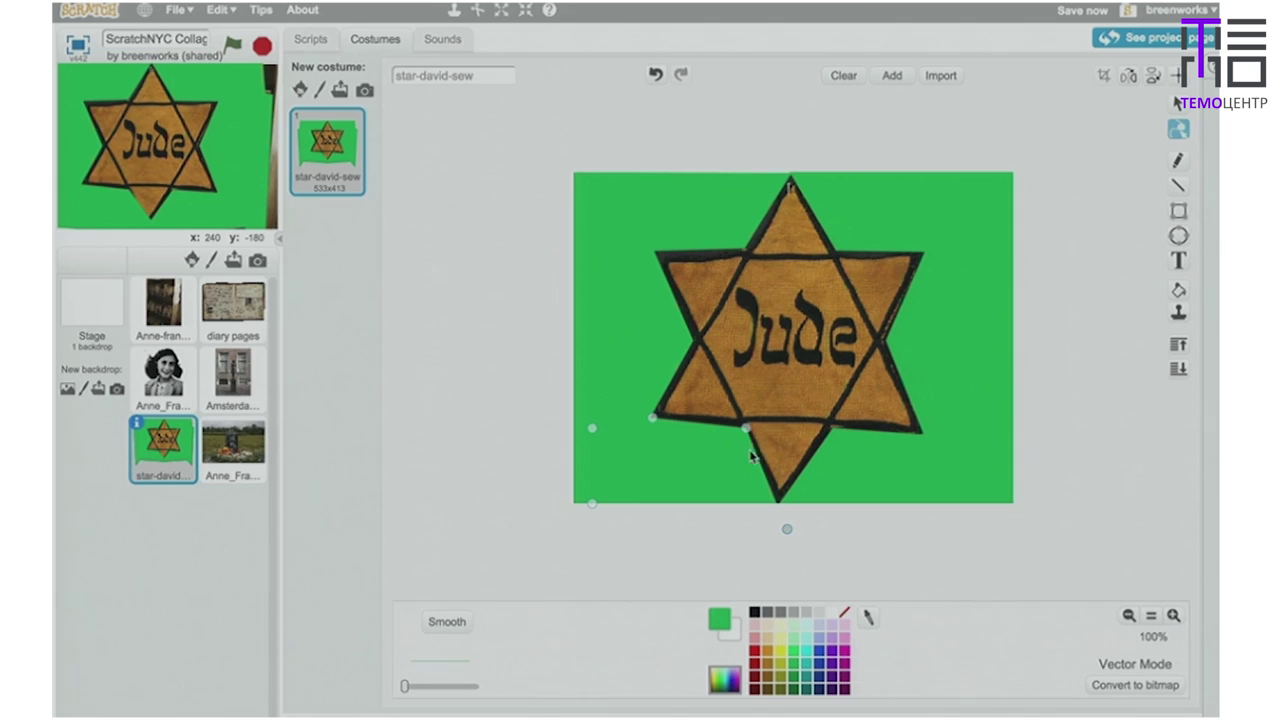
left_click_drag(745, 431, 739, 429)
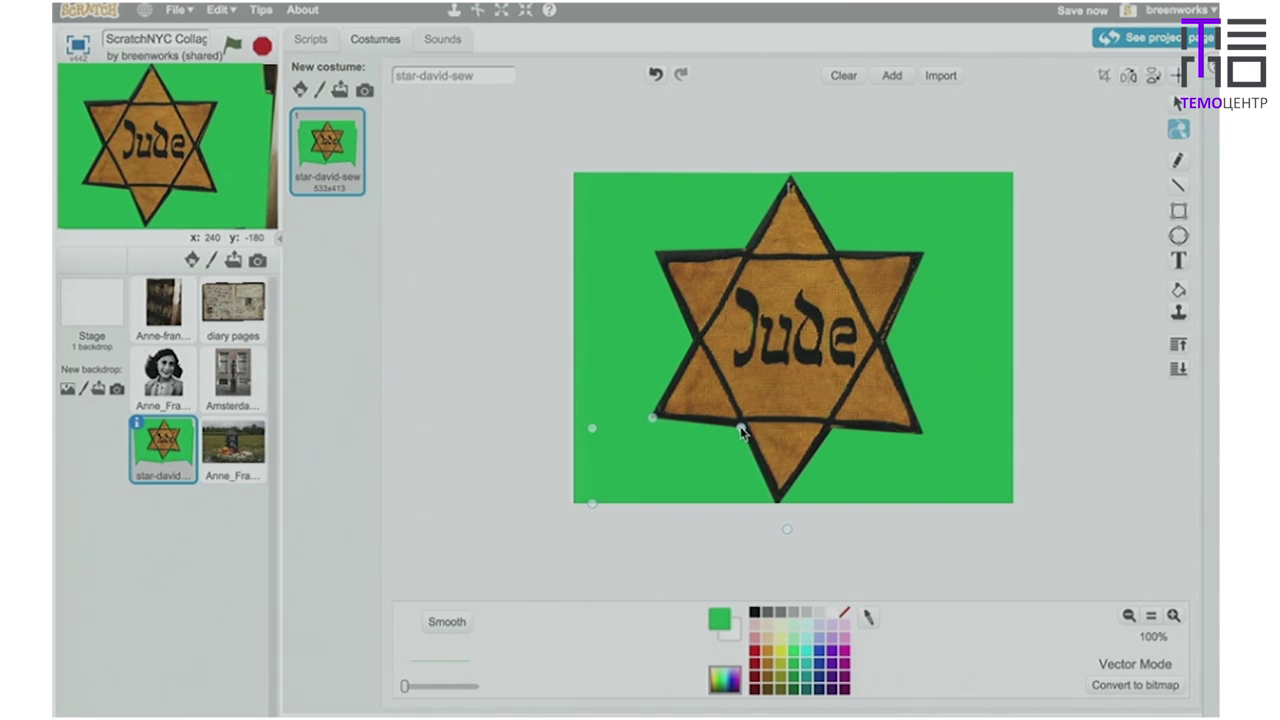
left_click(1178, 103)
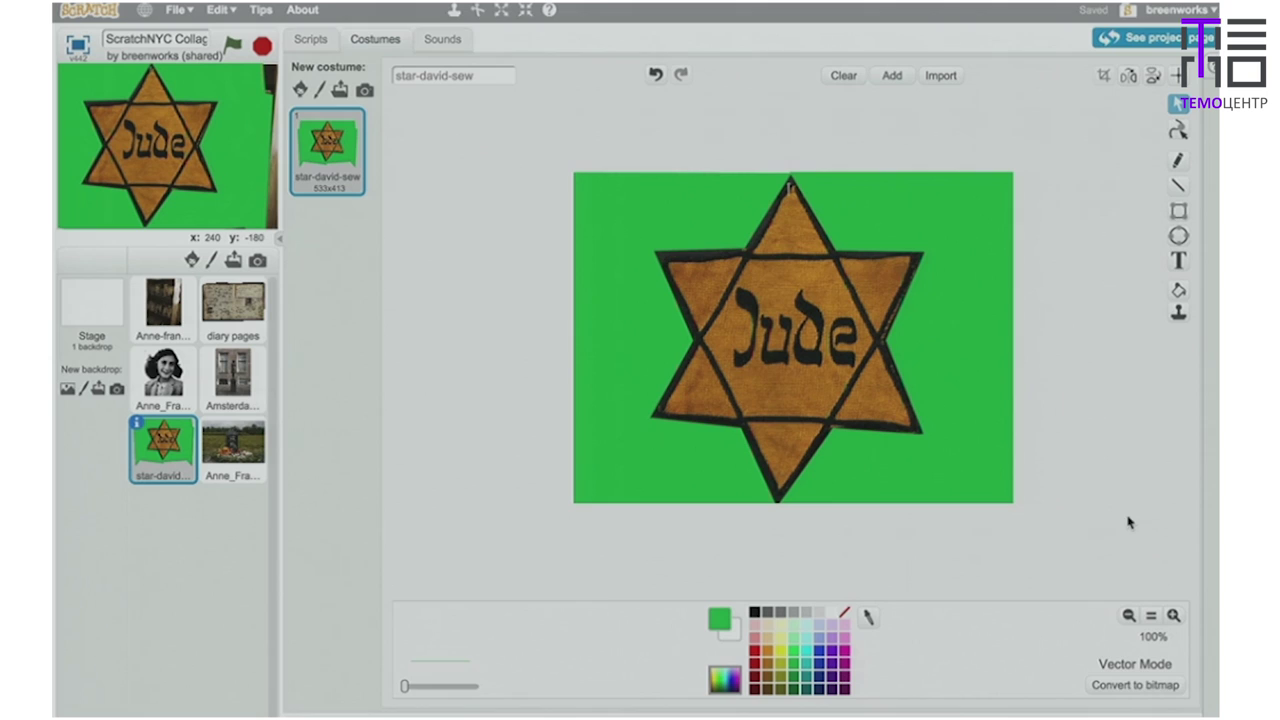
left_click(1150, 686)
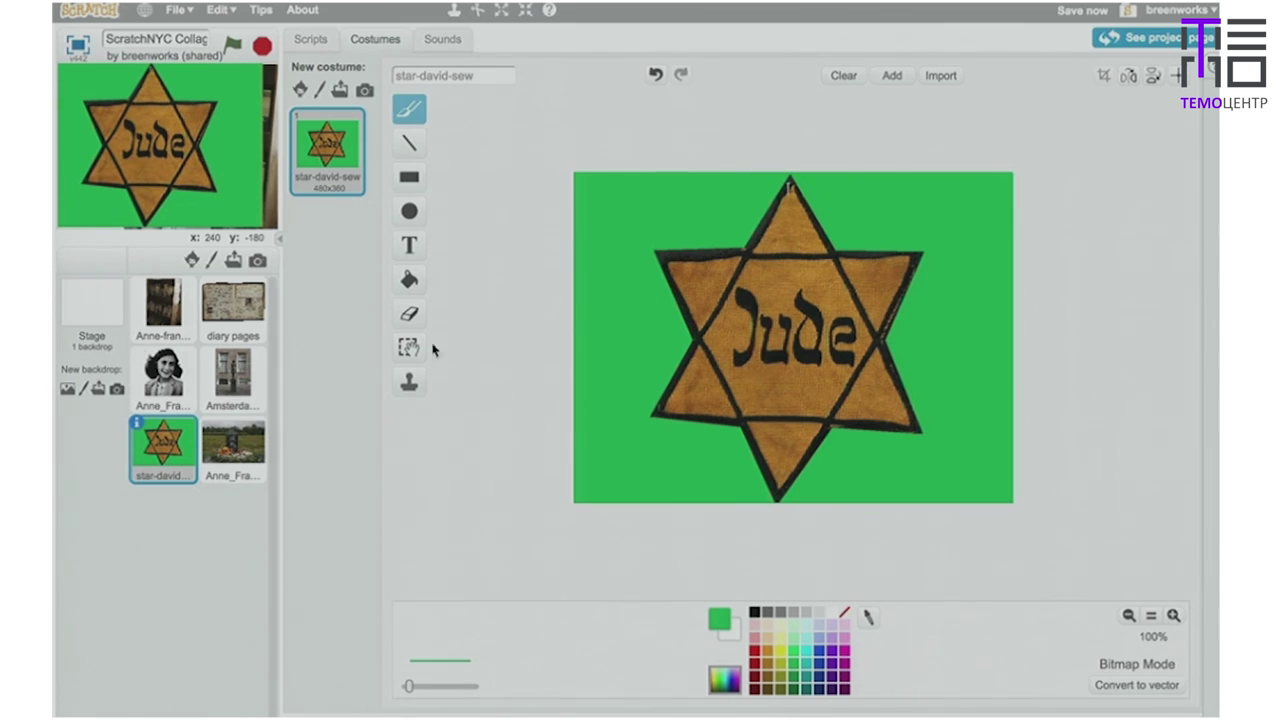
Try erasing freehand across the lower half of the star, and undo the eraser stroke.
left_click(414, 313)
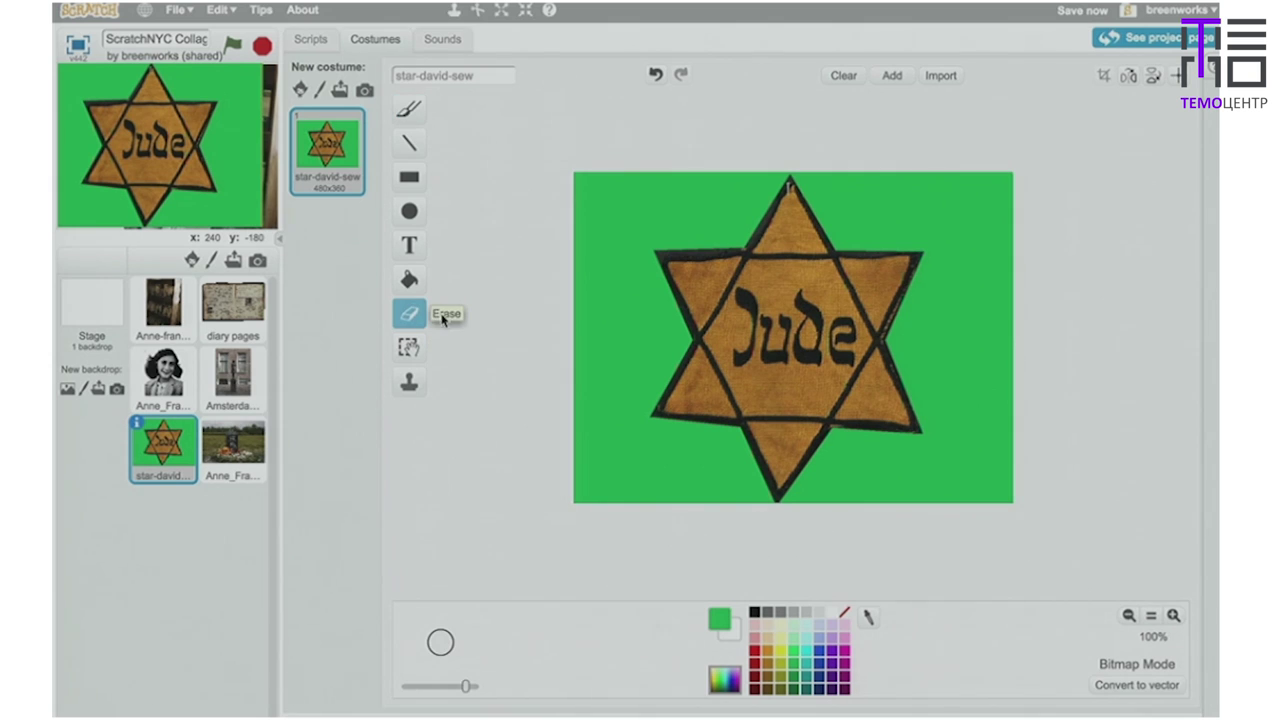
mouse_move(663, 470)
left_mouse_down()
mouse_move(770, 372)
mouse_move(878, 440)
mouse_move(700, 476)
mouse_move(825, 445)
mouse_move(668, 368)
mouse_move(713, 385)
left_mouse_up()
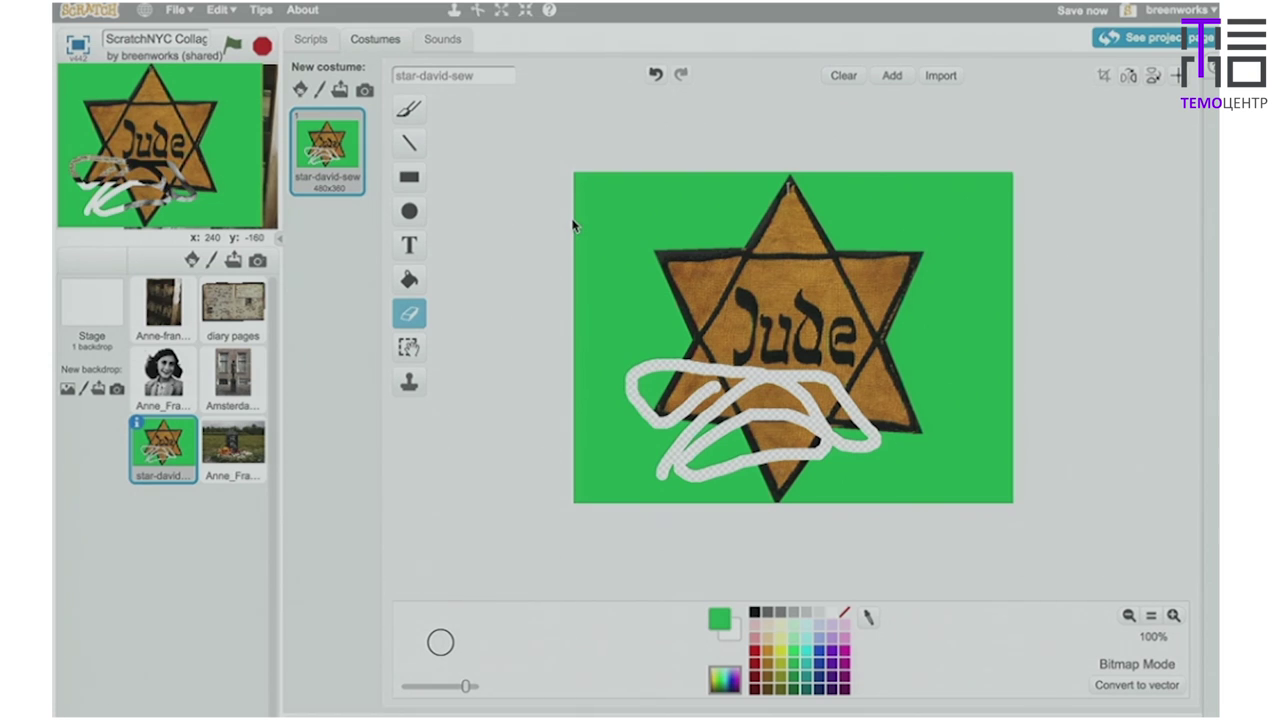
left_click(656, 75)
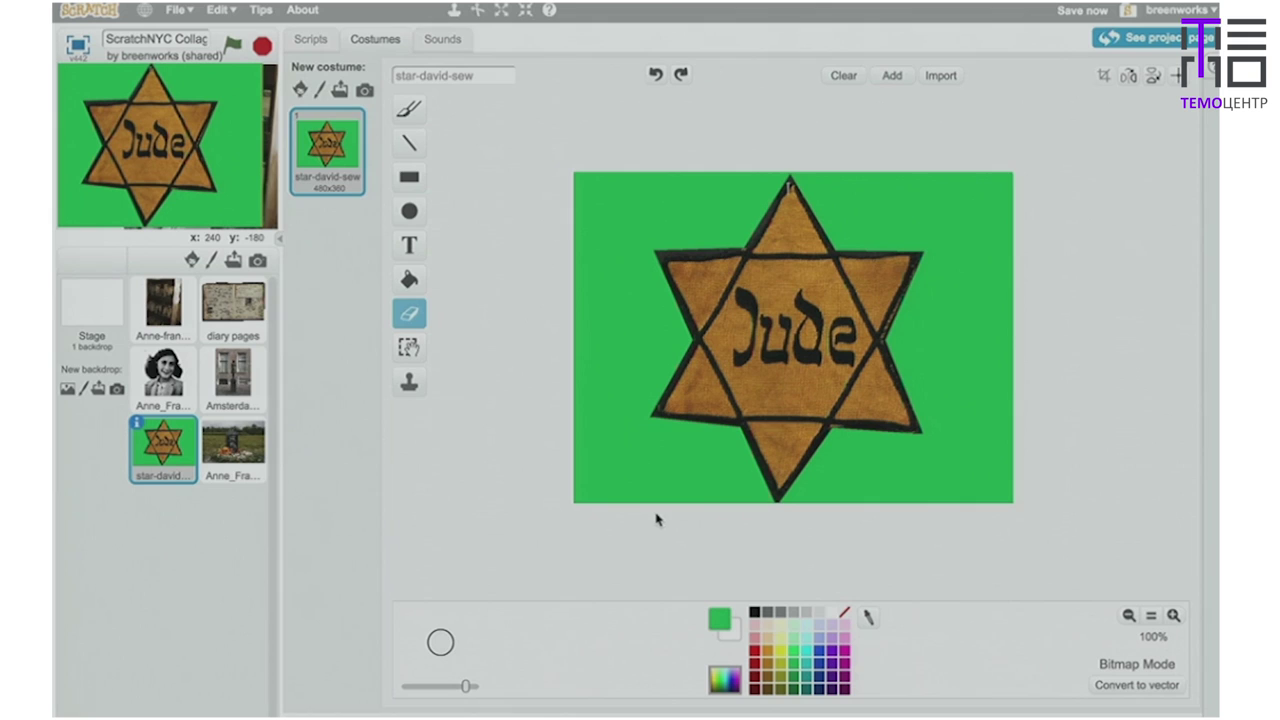
Fill the green background with the transparent colour, and move the star sprite to the lower-left corner of the stage.
left_click(844, 615)
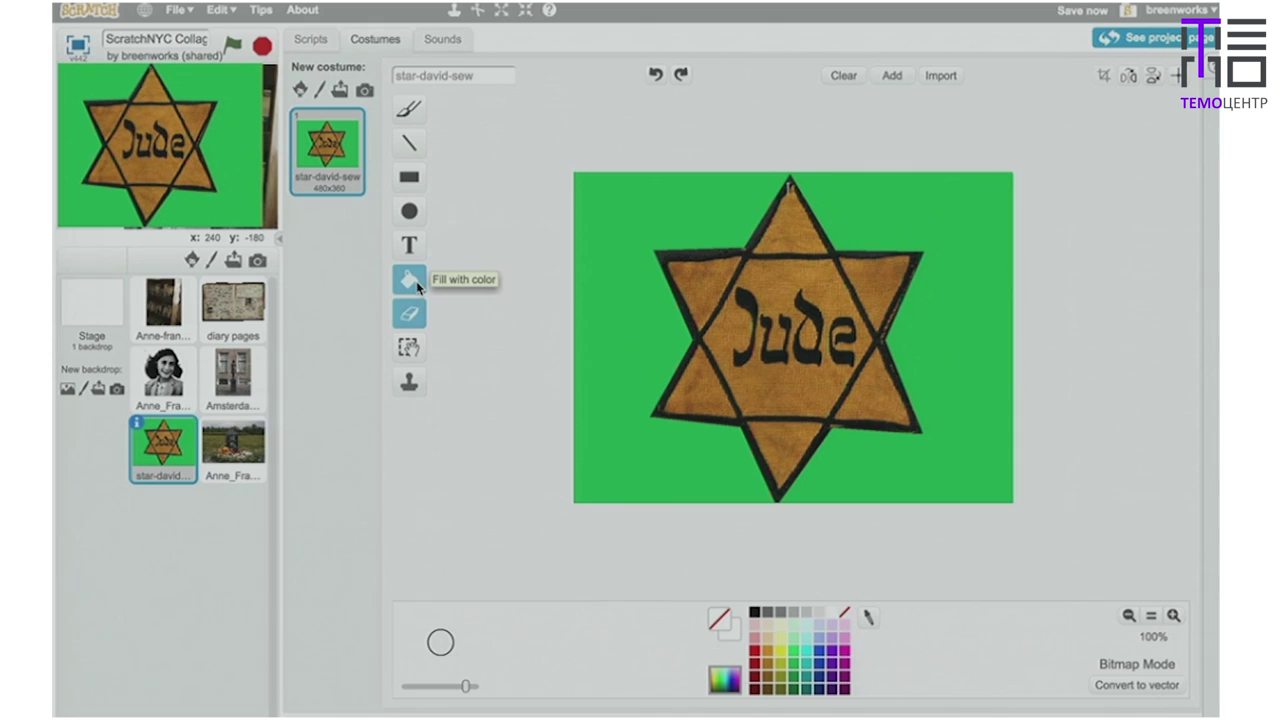
left_click(416, 281)
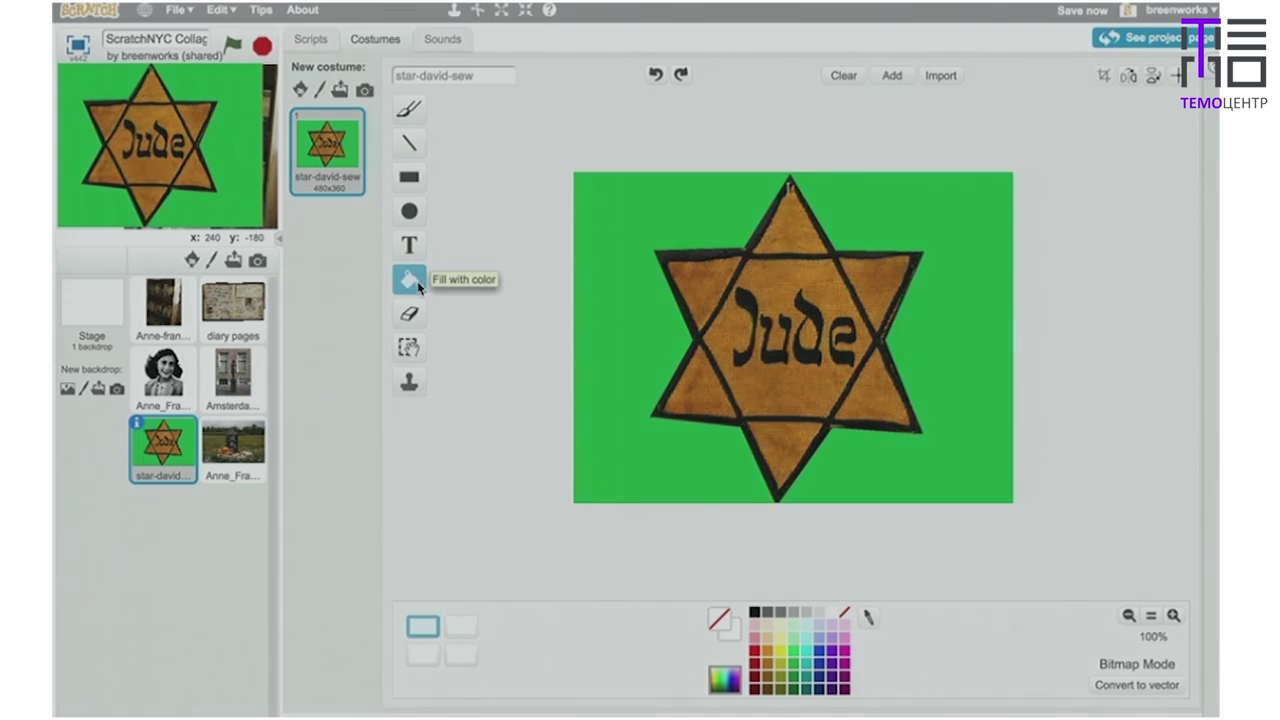
left_click(631, 348)
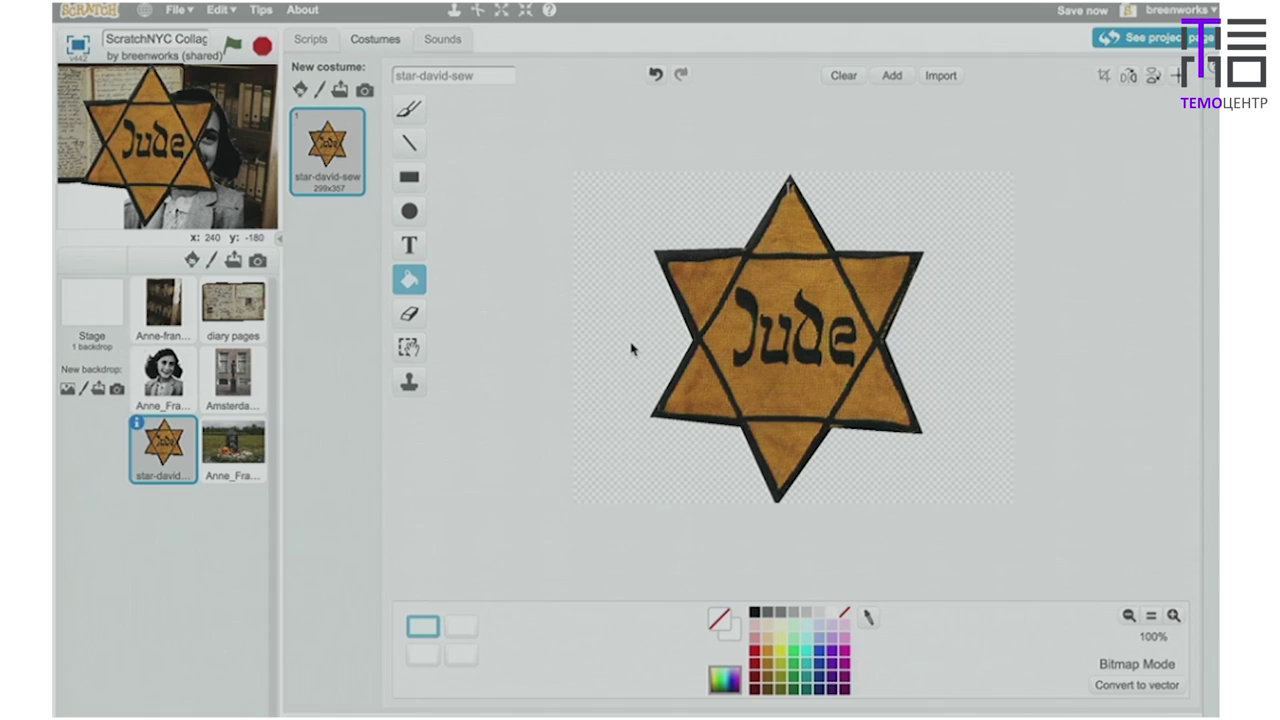
left_click_drag(166, 137, 122, 193)
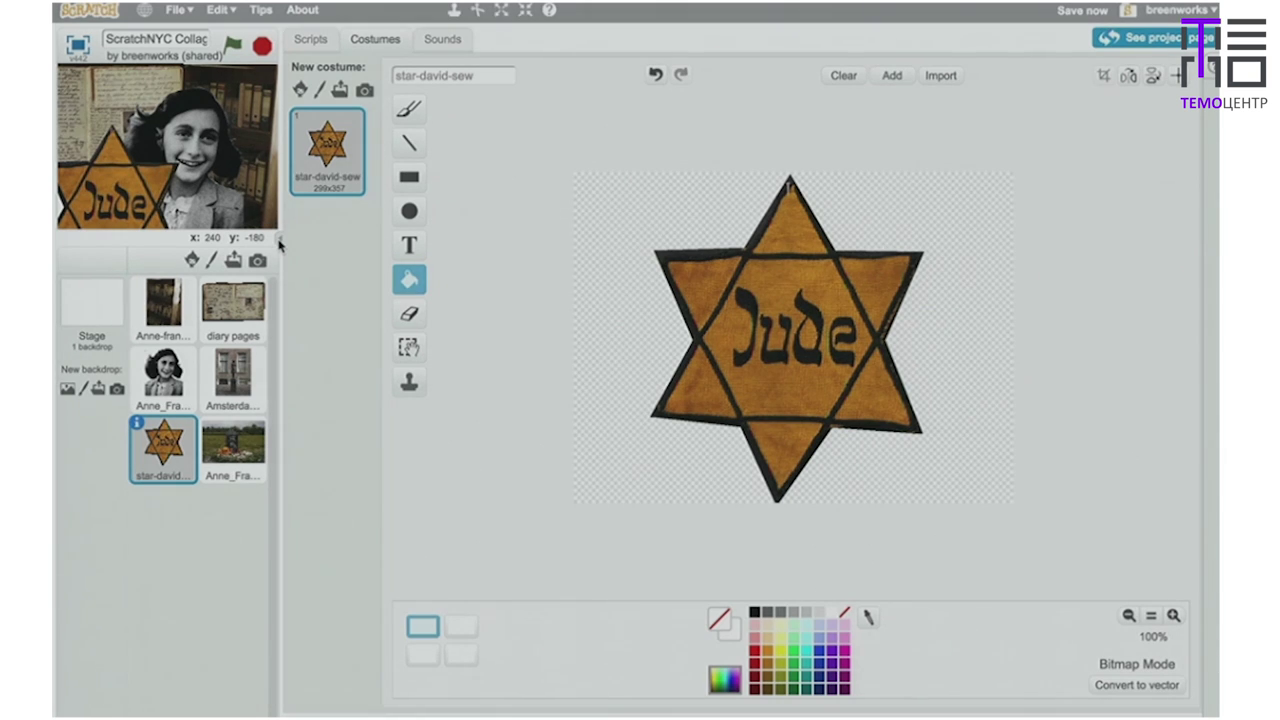
Restore the large stage view and shrink the star sprite to roughly half its size.
left_click(280, 241)
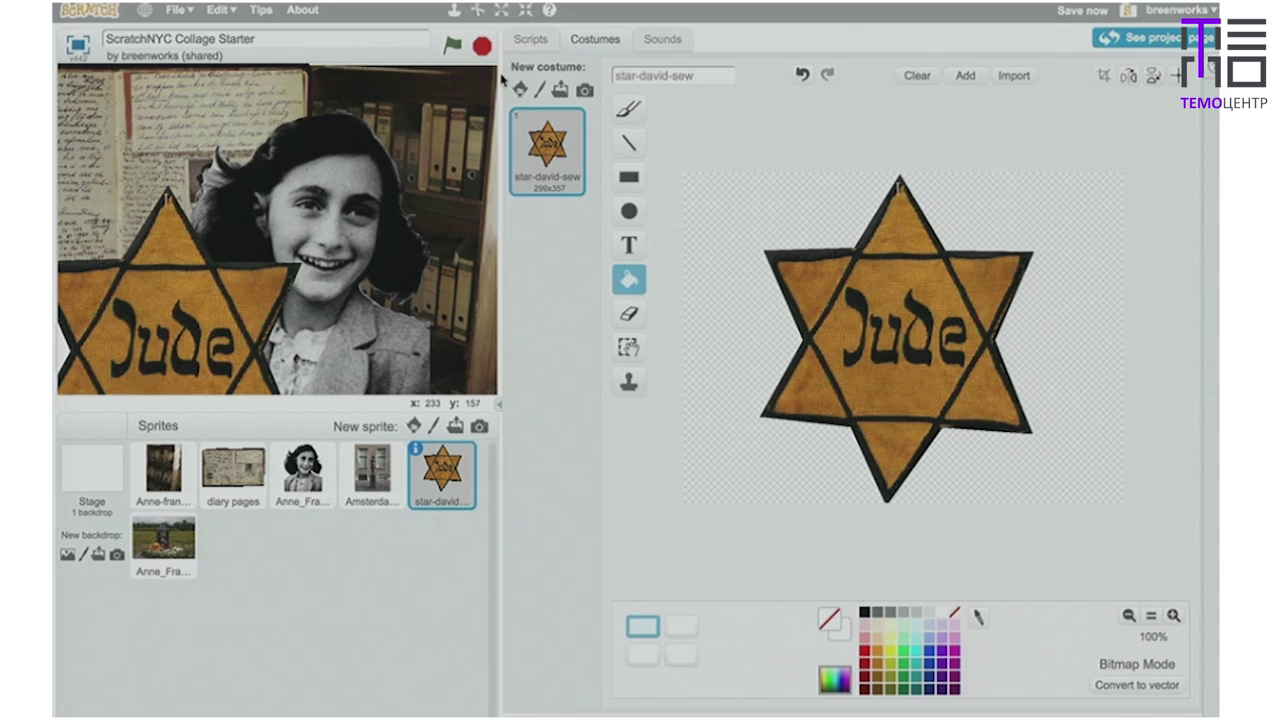
mouse_move(505, 6)
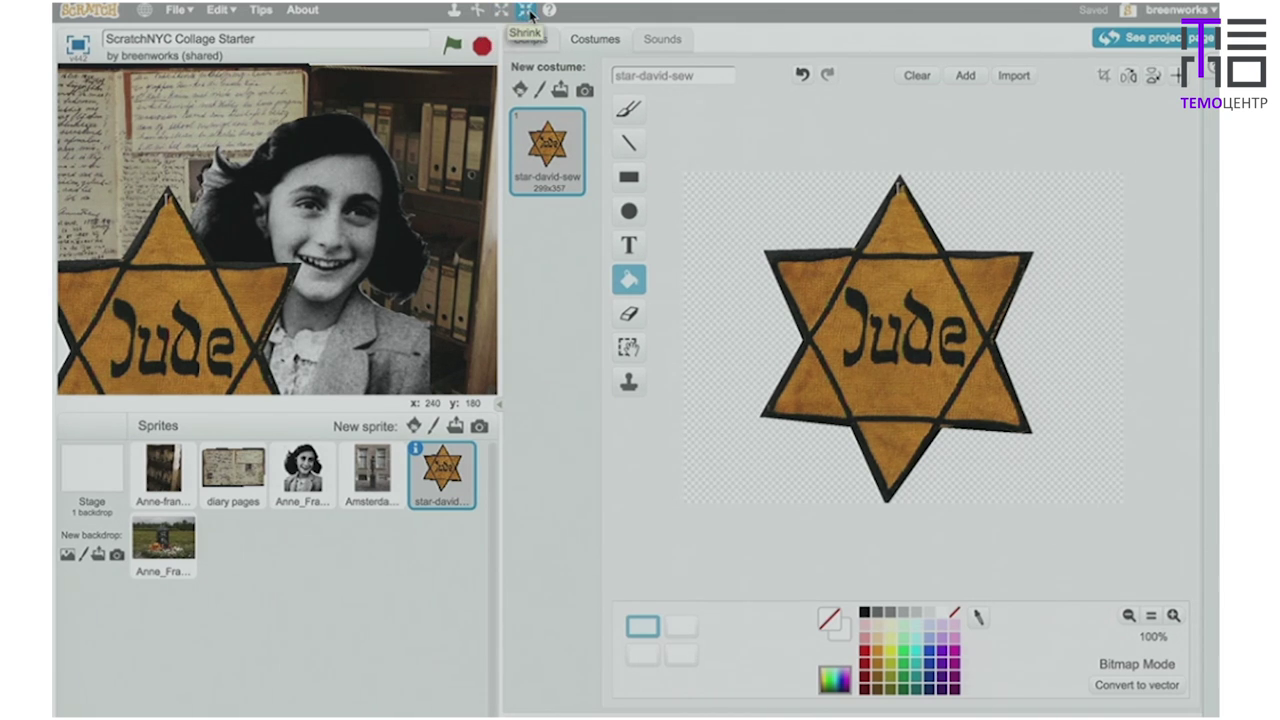
left_click(527, 11)
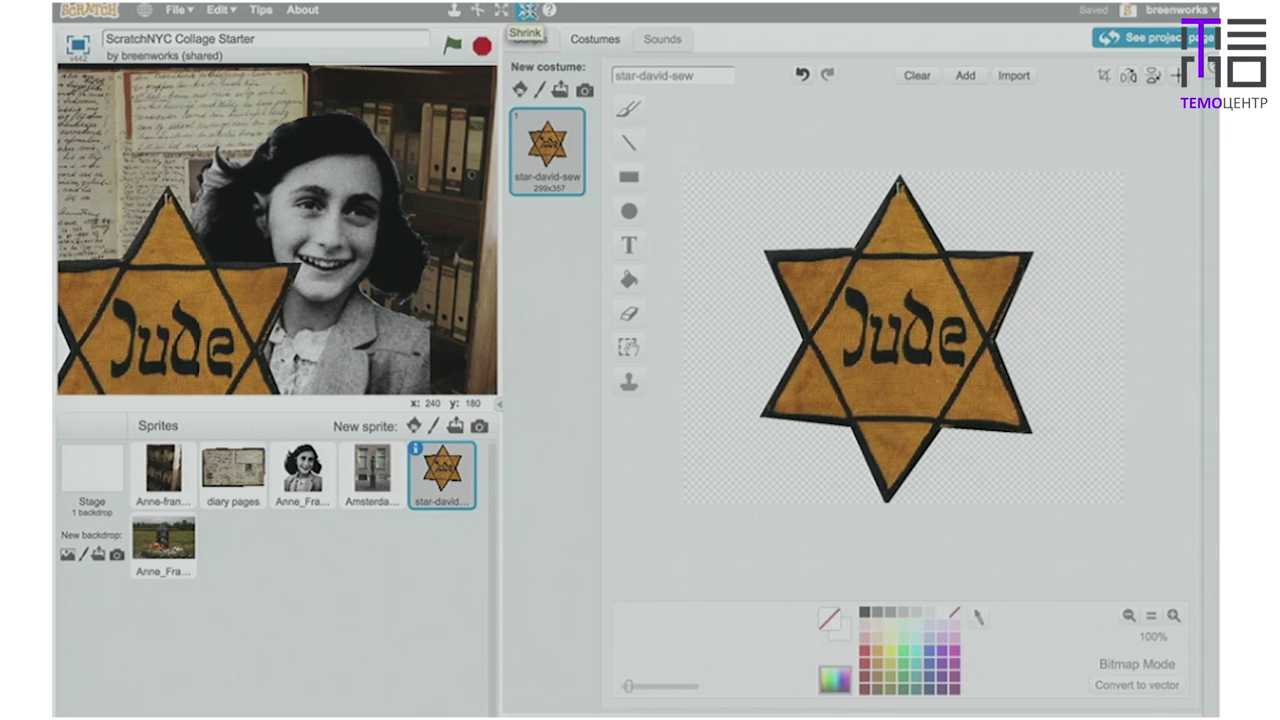
left_click(160, 312)
left_click(160, 312)
left_click(160, 312)
left_click(160, 312)
left_click(160, 312)
left_click(160, 312)
left_click(160, 312)
left_click(160, 312)
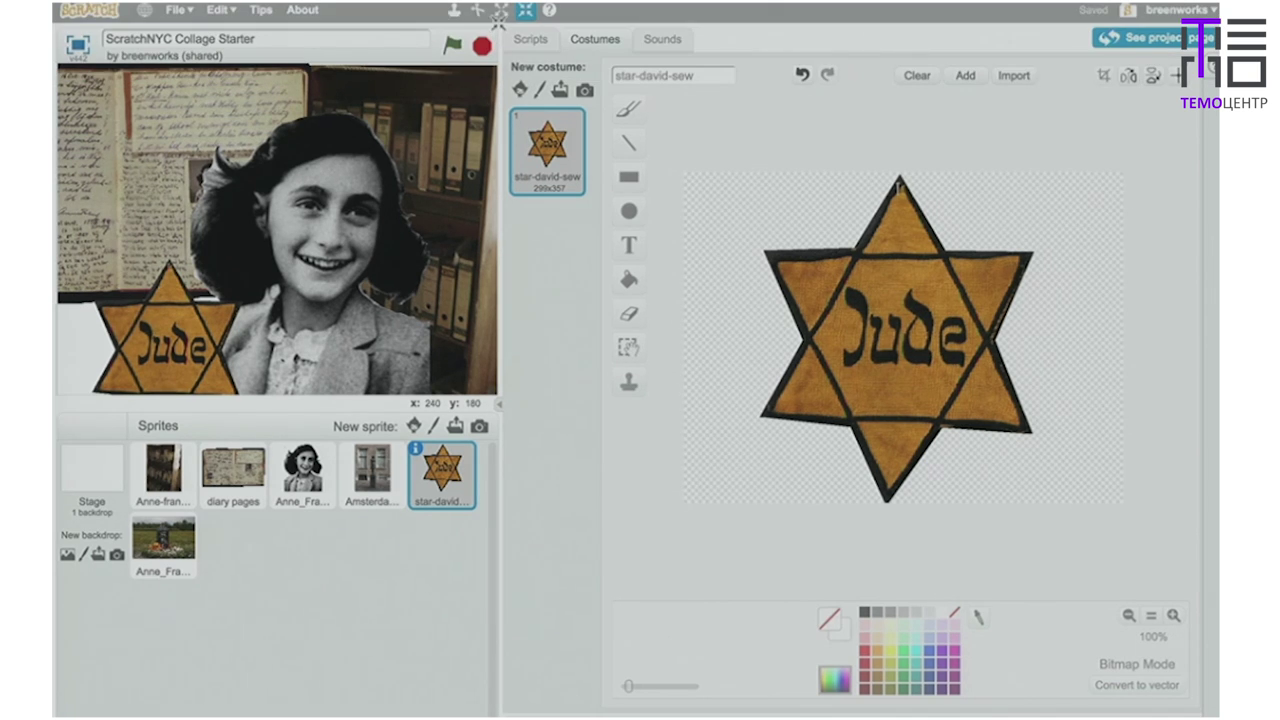
Enlarge the star sprite slightly by four increments and move it up beside the portrait.
left_click(500, 14)
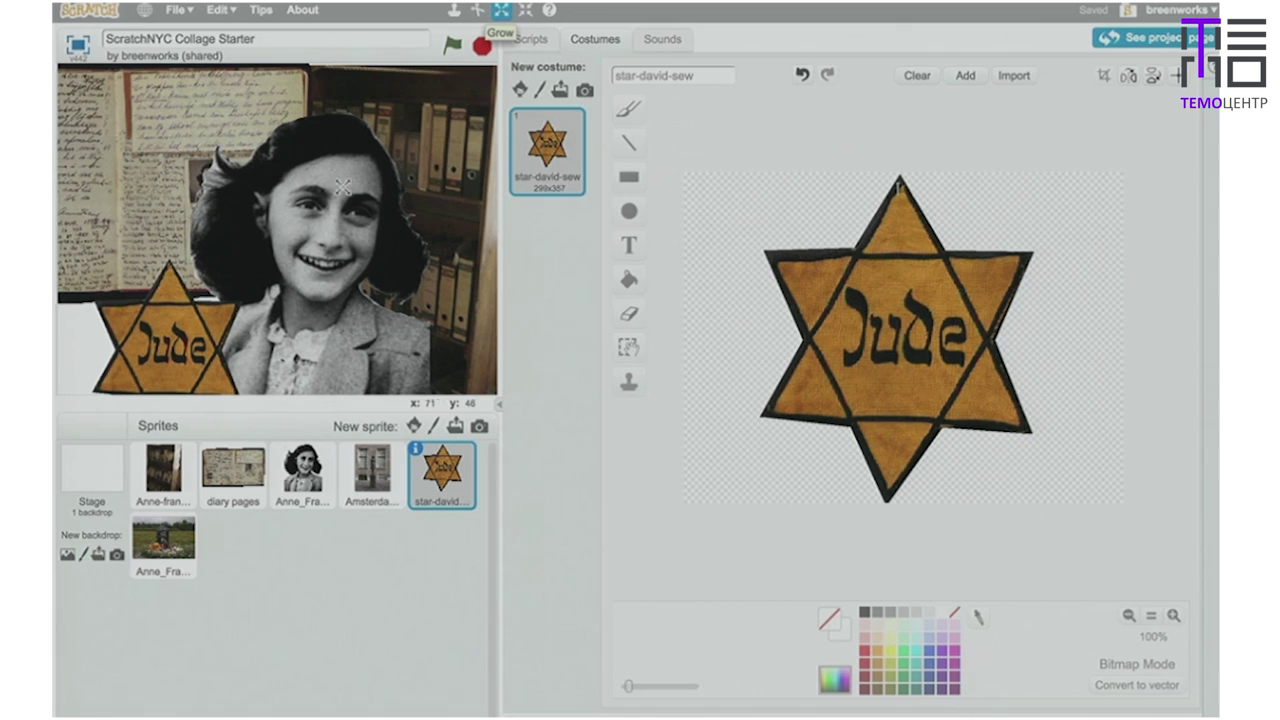
left_click(172, 322)
left_click(170, 323)
left_click(170, 323)
left_click(172, 323)
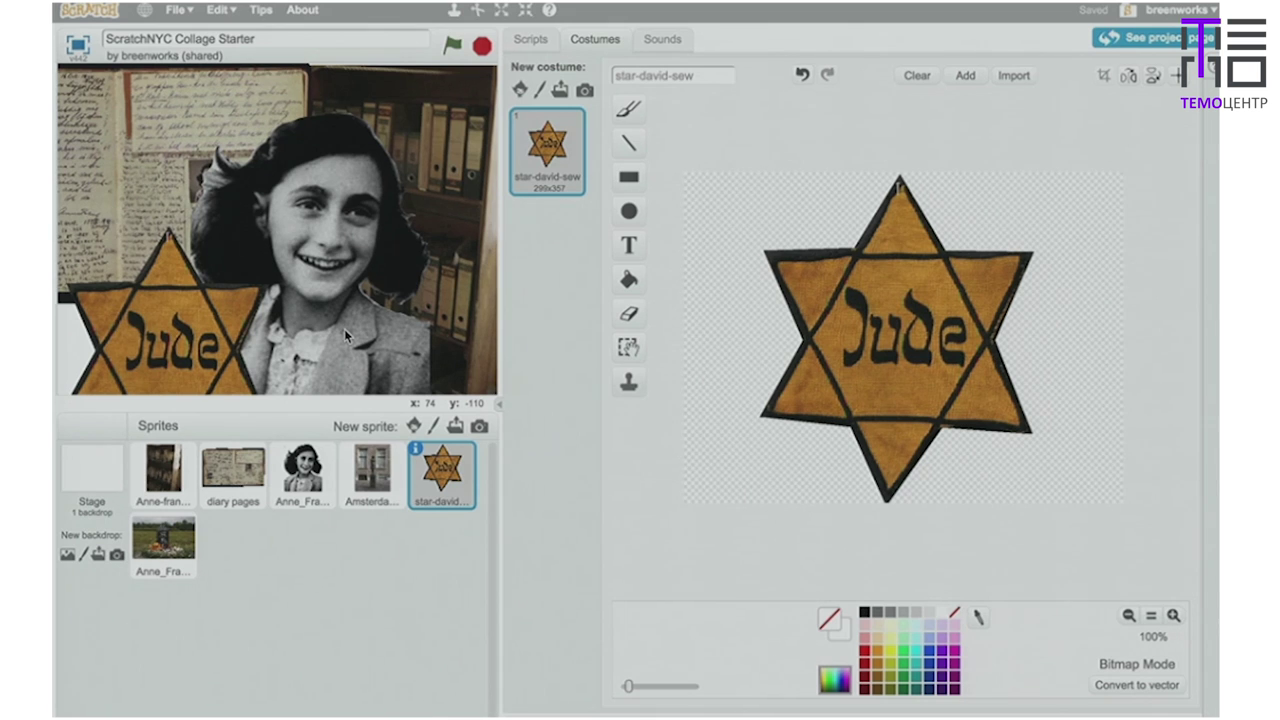
left_click_drag(205, 346, 197, 290)
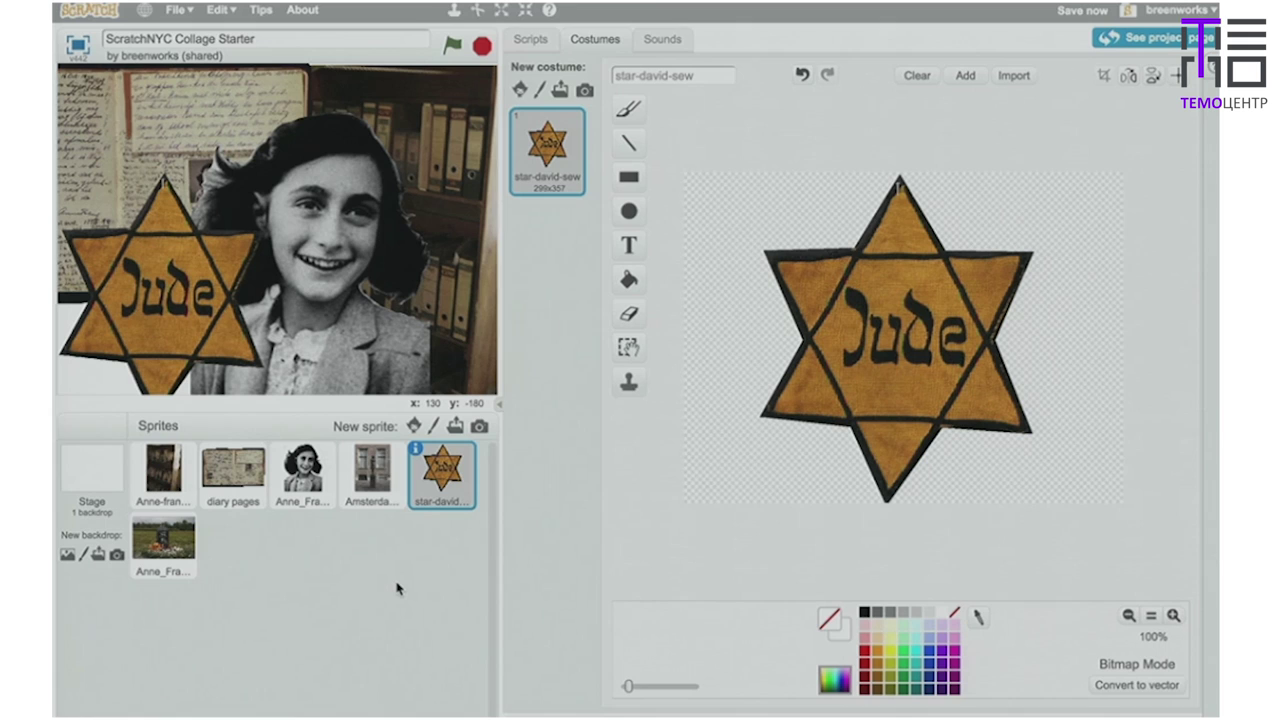
Show the Amsterdam_Anne_Frank sprite and position it in the stage's lower-left area at about x -111, y -167.
left_click(376, 479)
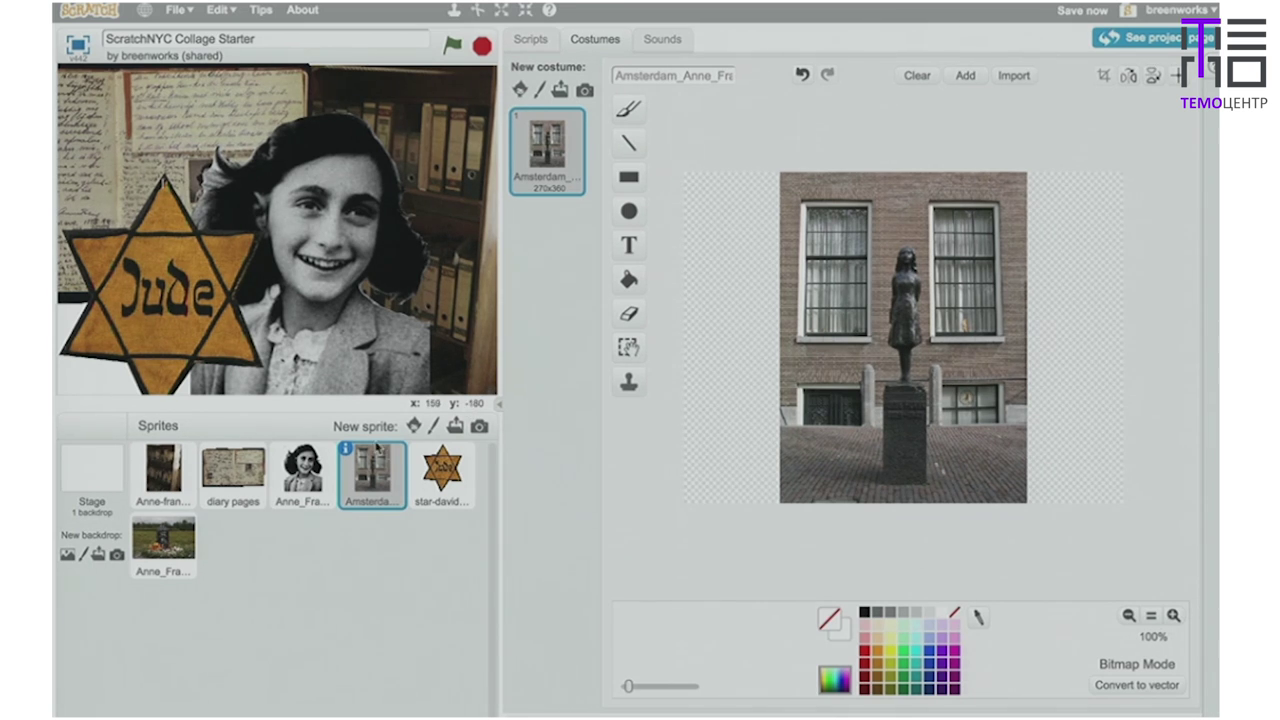
left_click(345, 448)
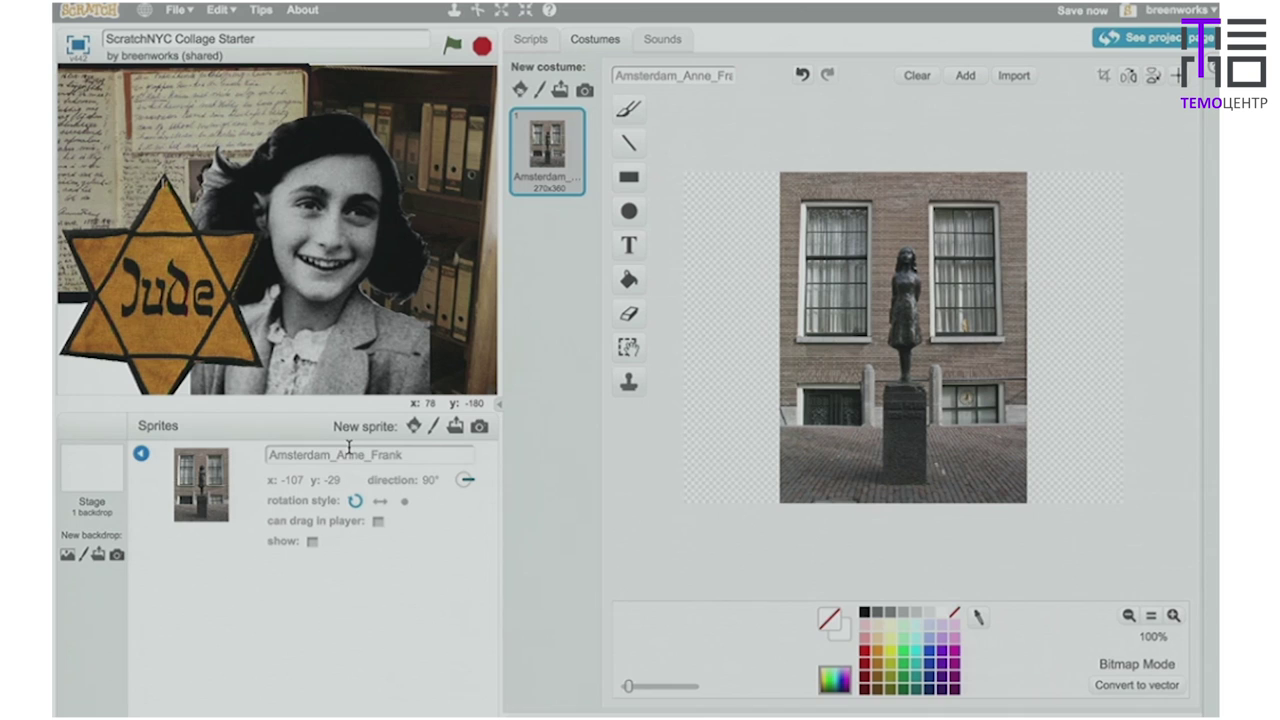
left_click(312, 541)
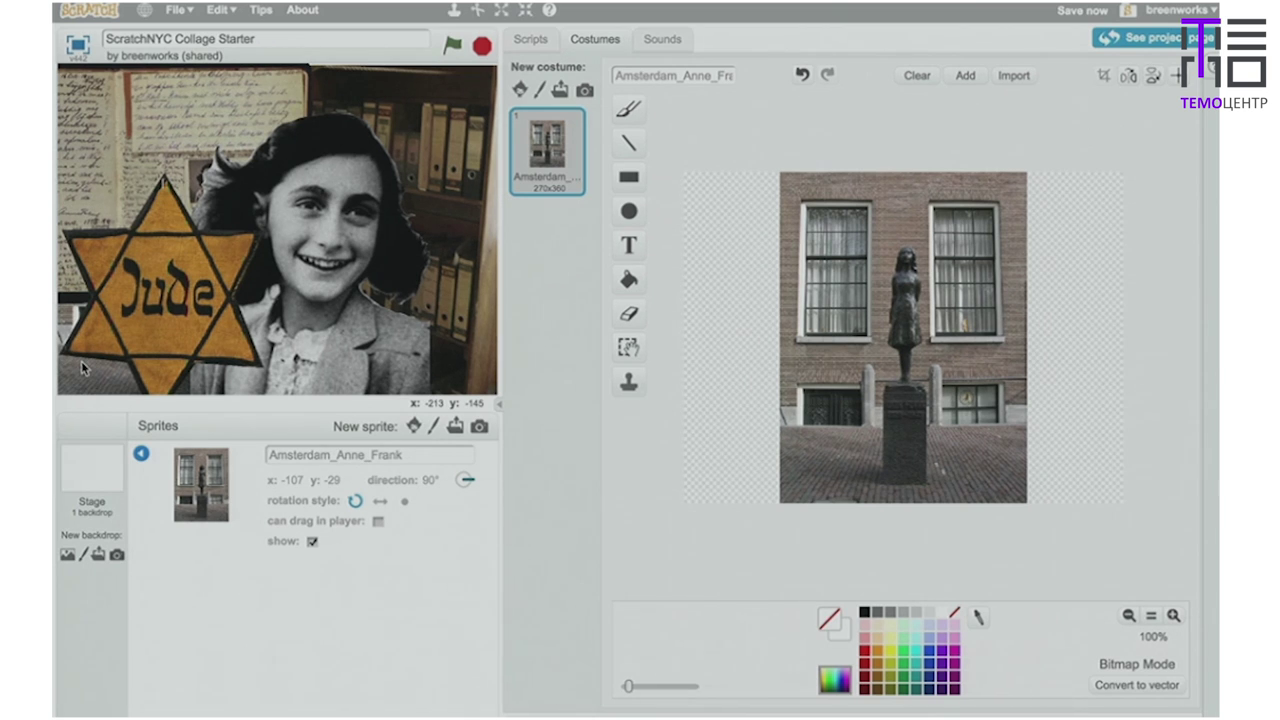
left_click_drag(81, 361, 84, 453)
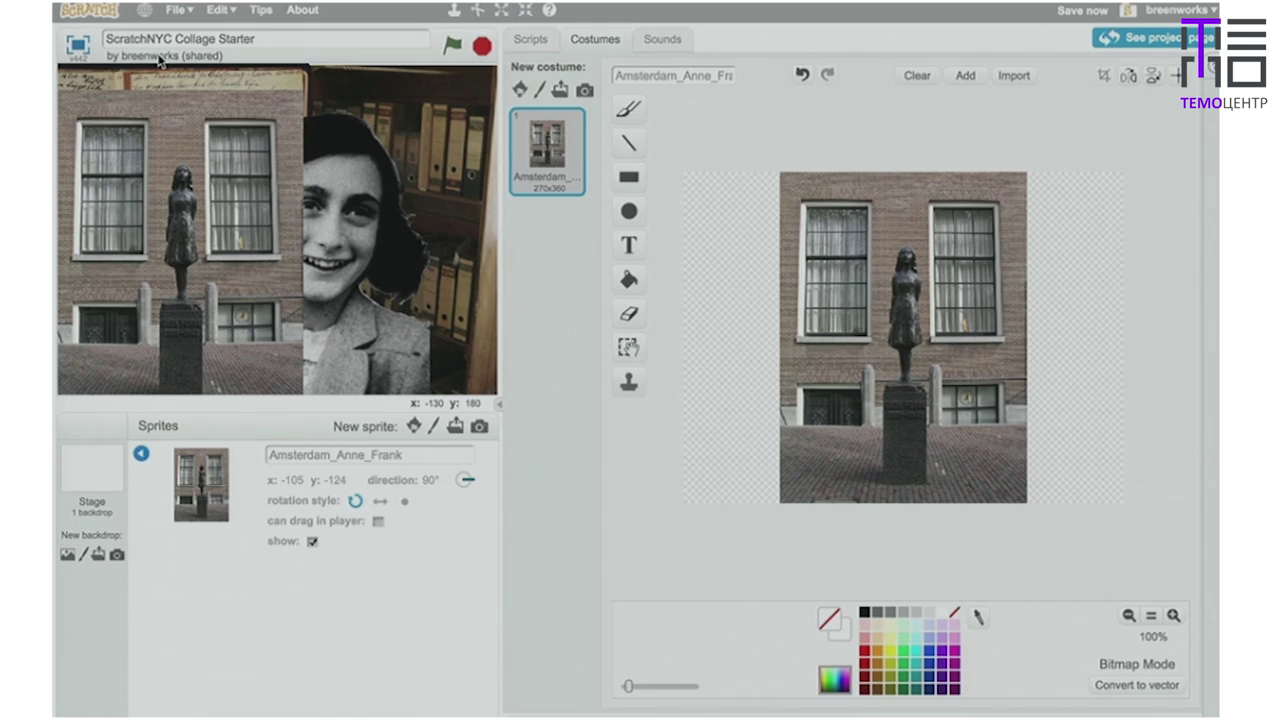
left_click_drag(170, 109, 167, 229)
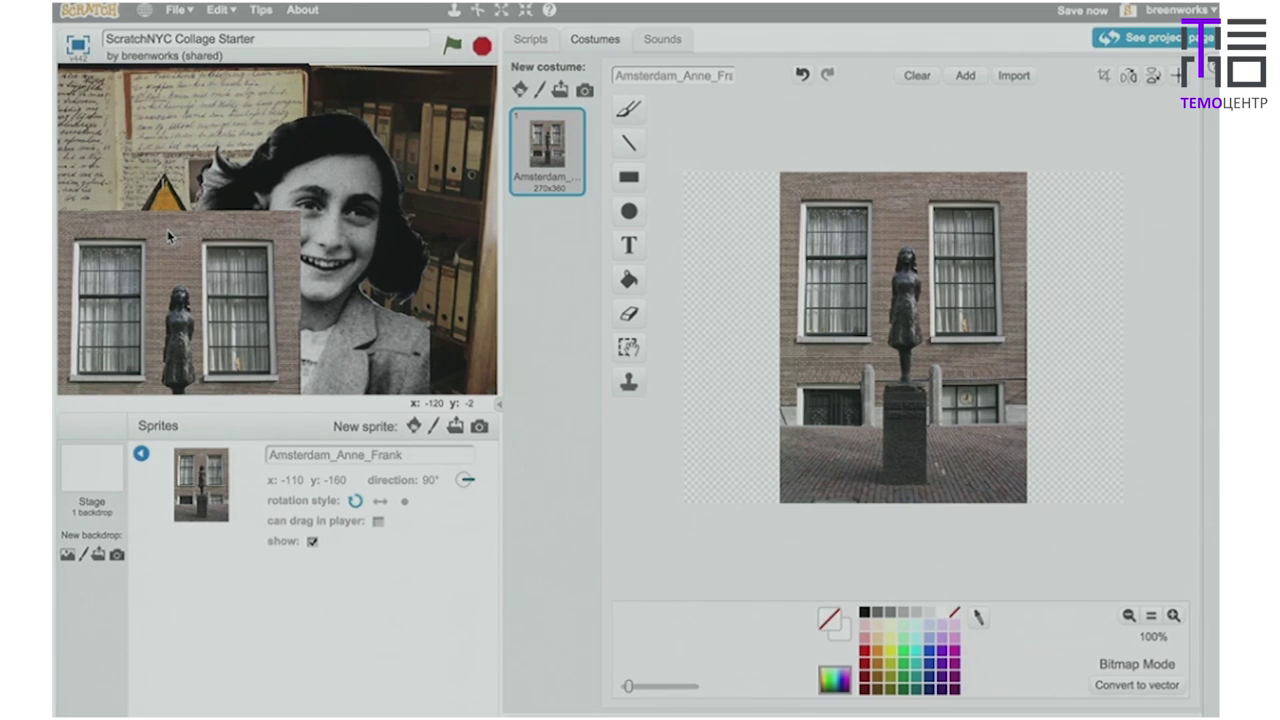
left_click_drag(167, 229, 166, 236)
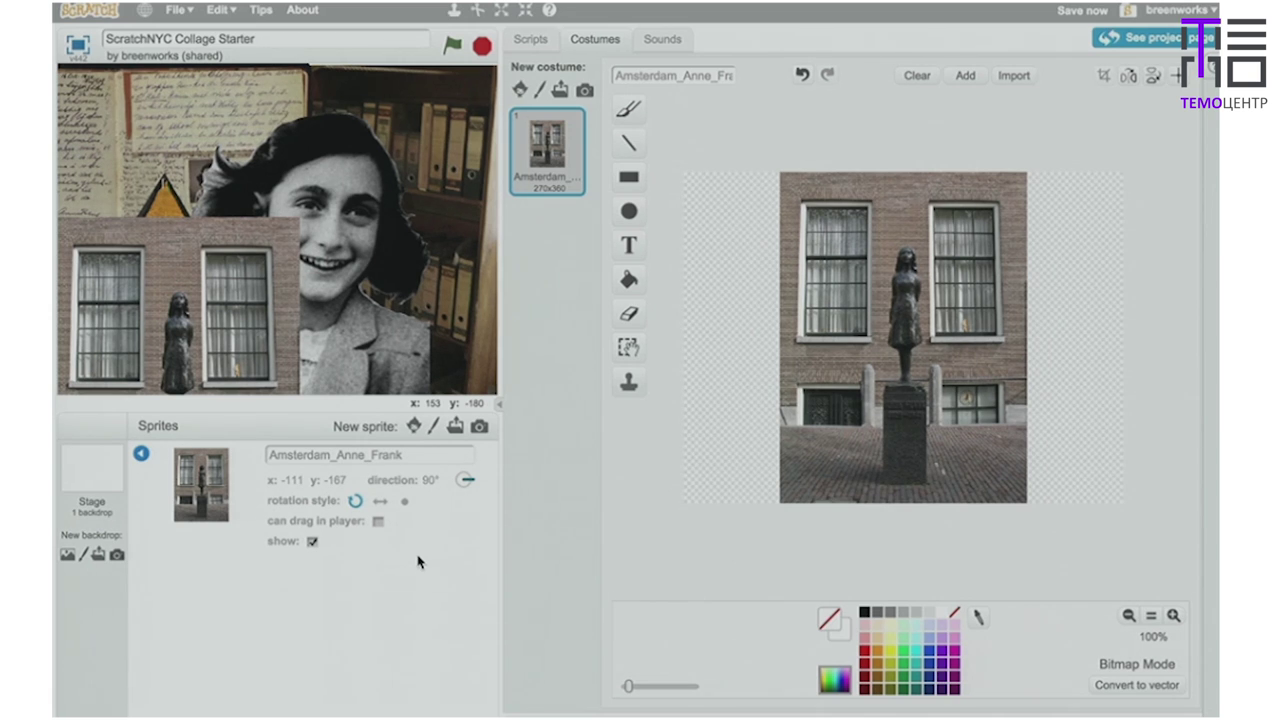
Send the Amsterdam_Anne_Frank sprite back 5 layers so it sits behind the star and the portrait.
left_click(529, 42)
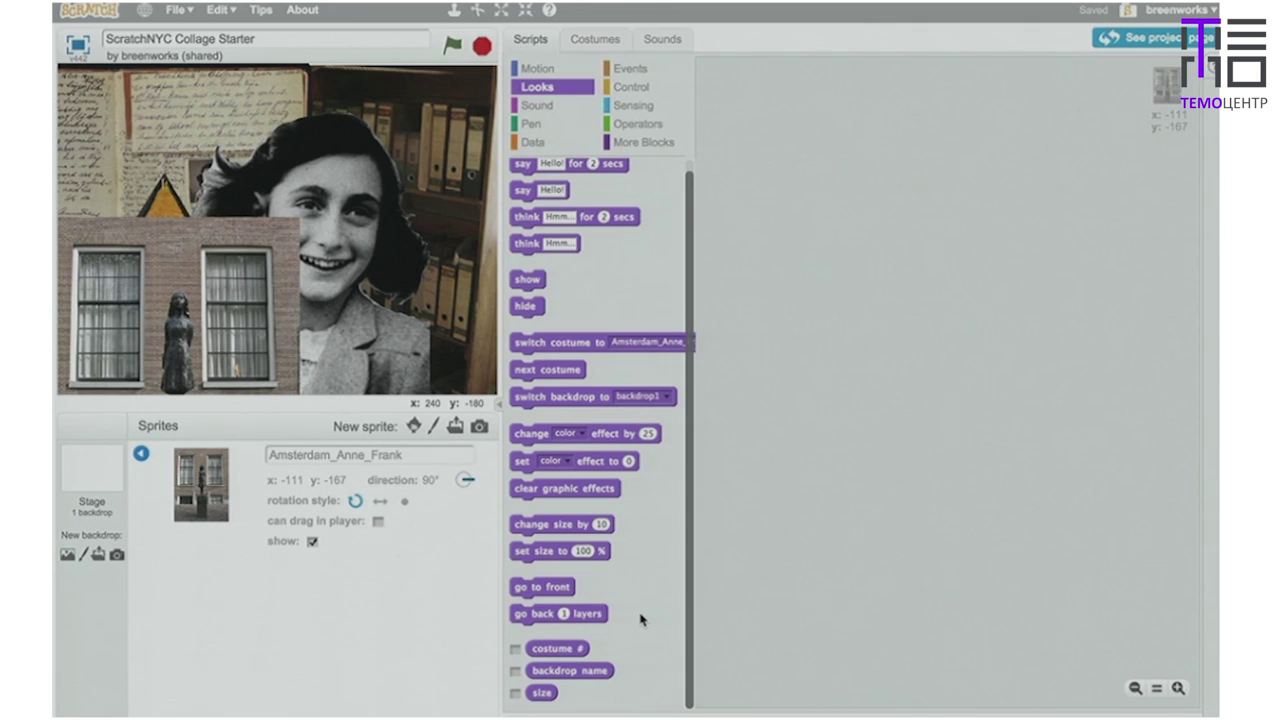
left_click(563, 614)
type("5")
left_click(591, 620)
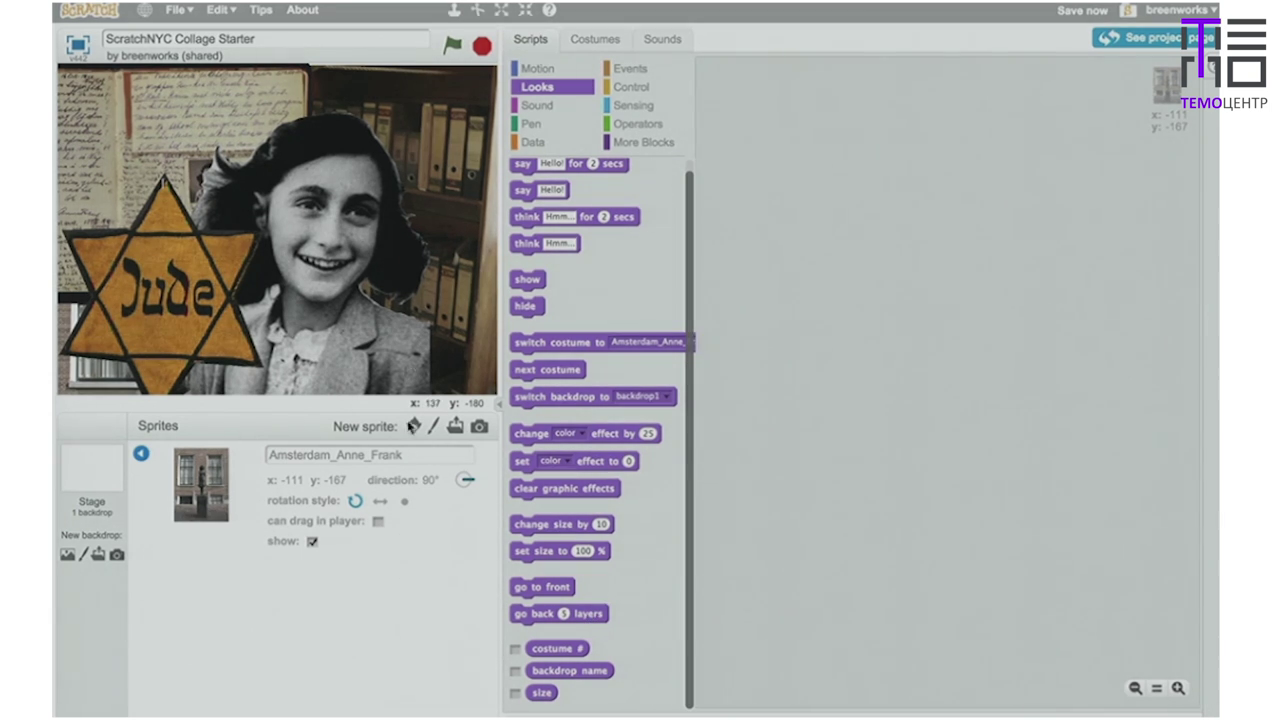
Enlarge the Anne Frank portrait sprite on the stage with the Grow tool.
left_click(501, 10)
left_click(315, 242)
left_click(315, 242)
left_click(315, 242)
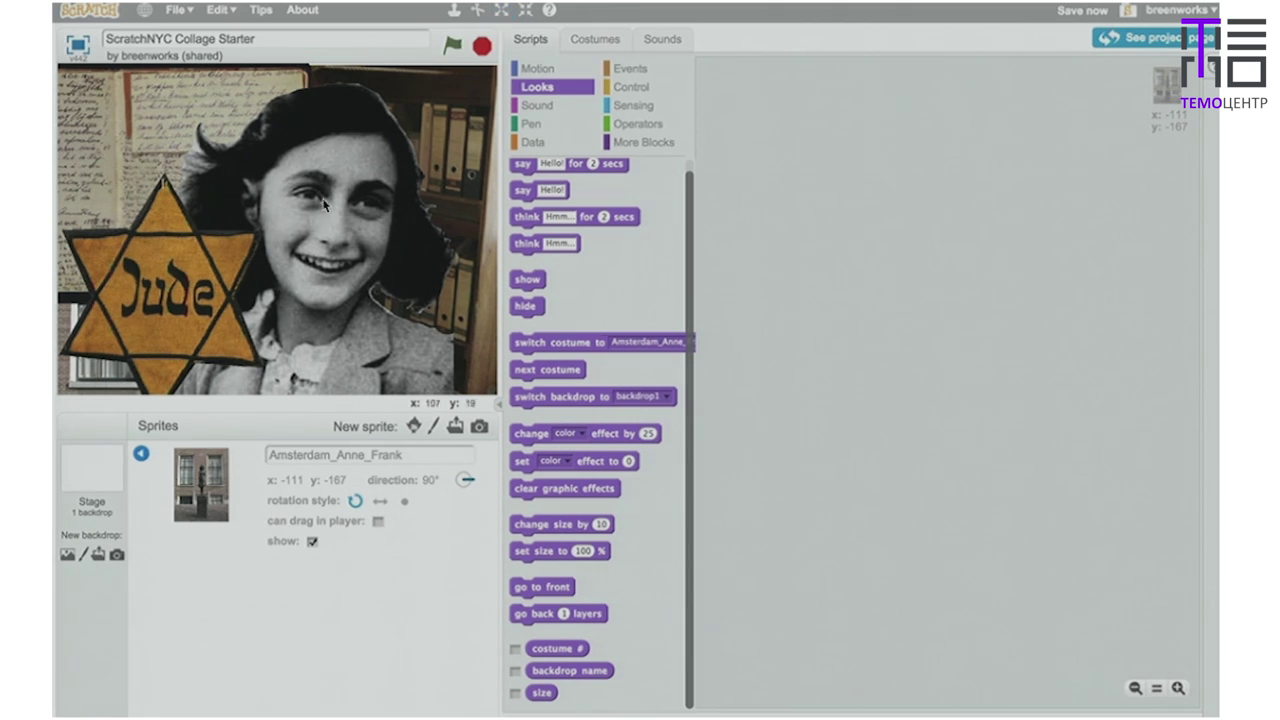
Move the diary pages sprite to the stage's upper-left area at about x -165, y 121, and send it back behind the star and portrait.
left_click_drag(115, 167, 103, 100)
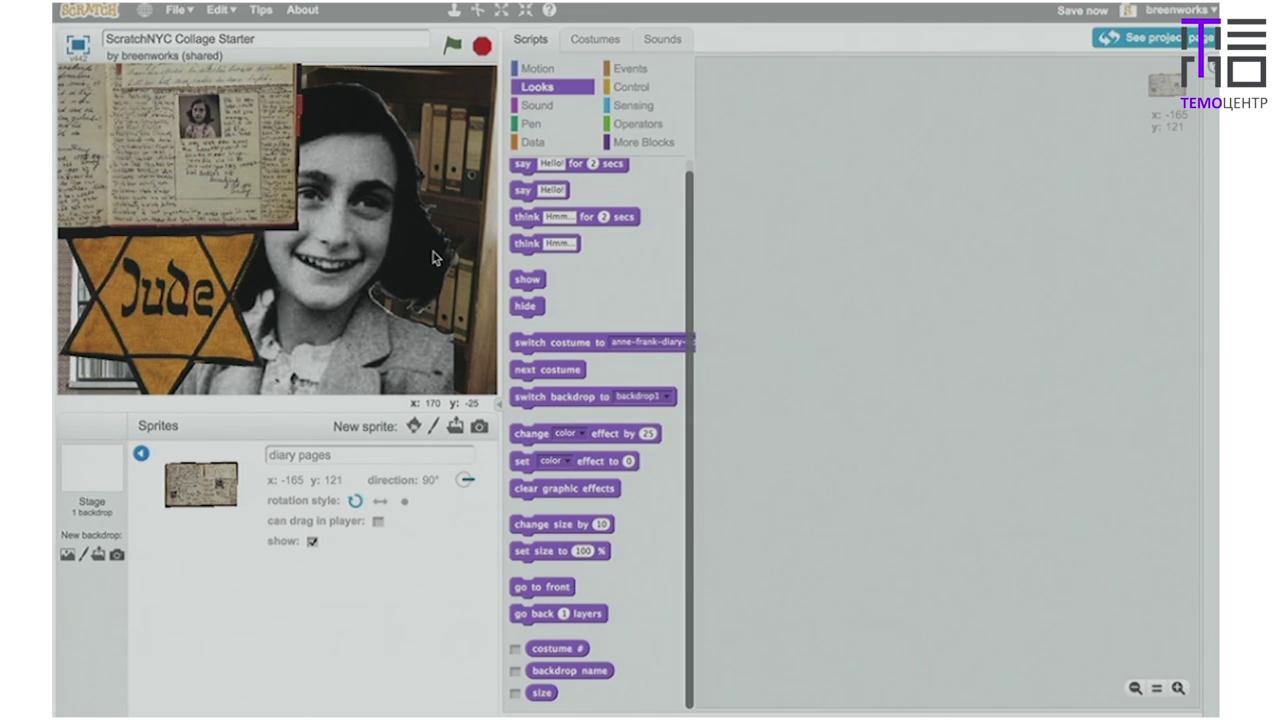
left_click(586, 618)
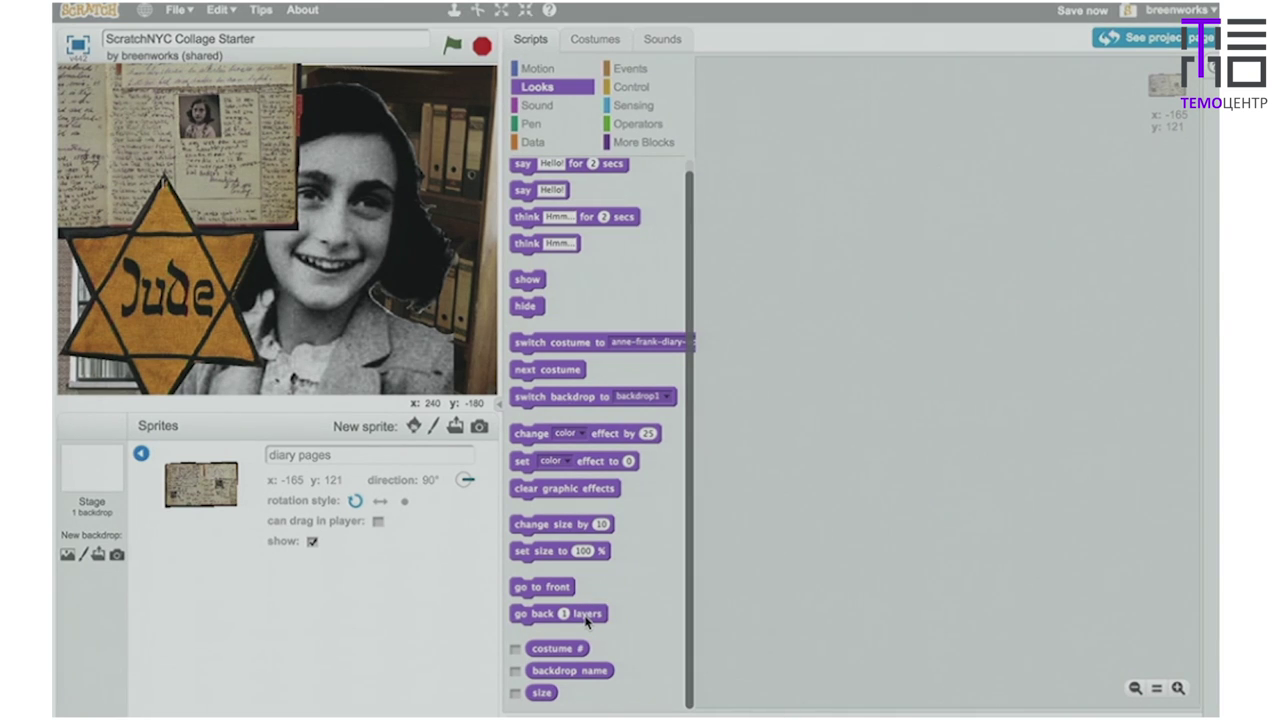
left_click(586, 620)
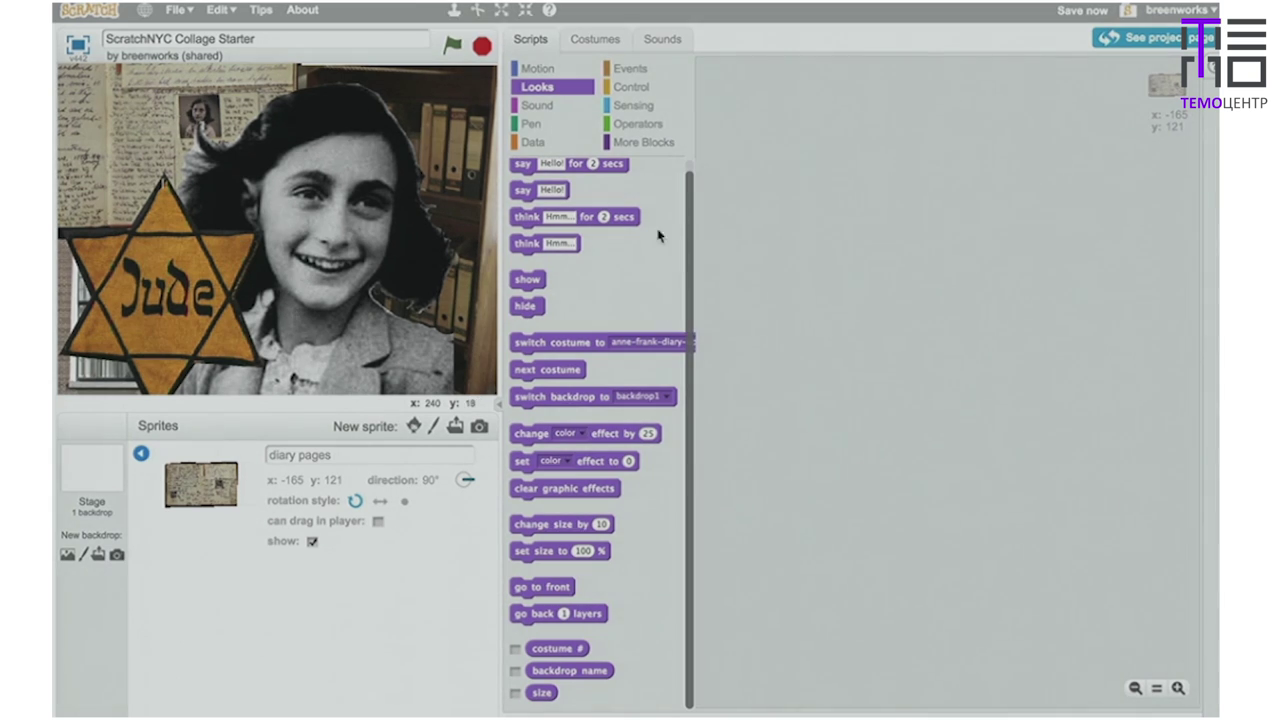
Start a script for the Anne Frank portrait sprite with an enlarged "when green flag clicked" block near the script area's upper-left corner.
left_click(141, 453)
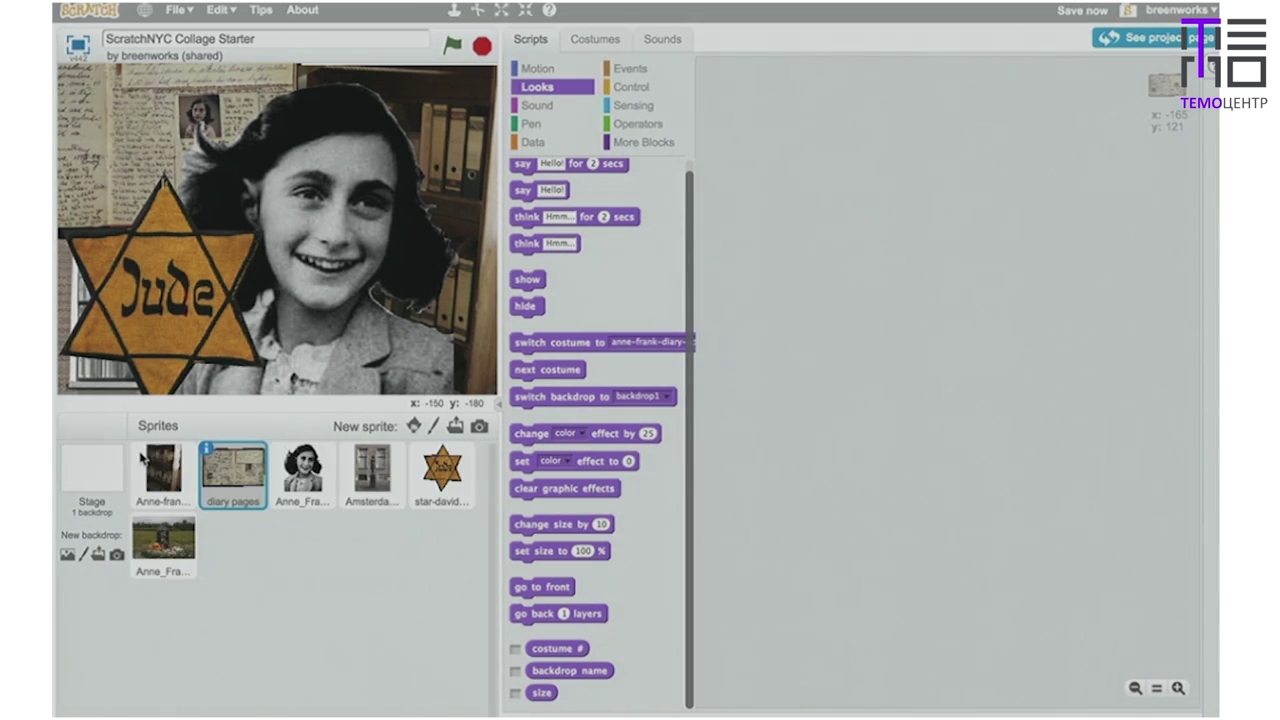
left_click(311, 471)
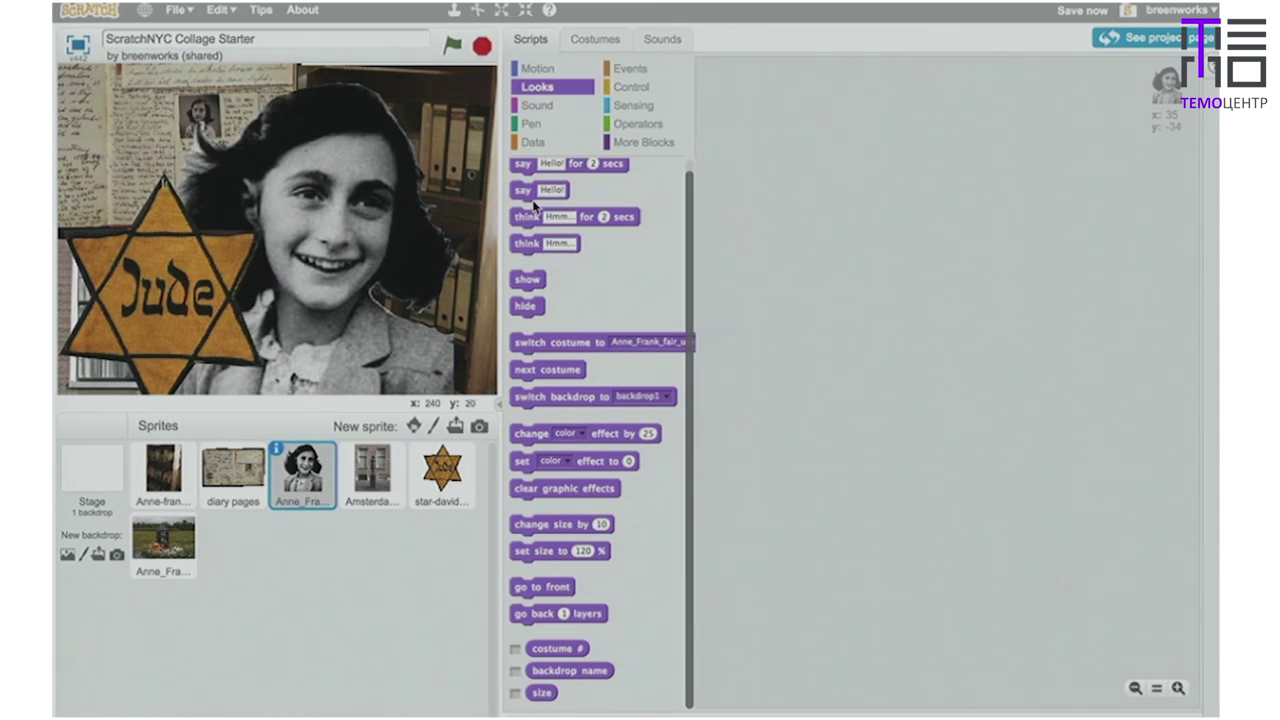
left_click(637, 69)
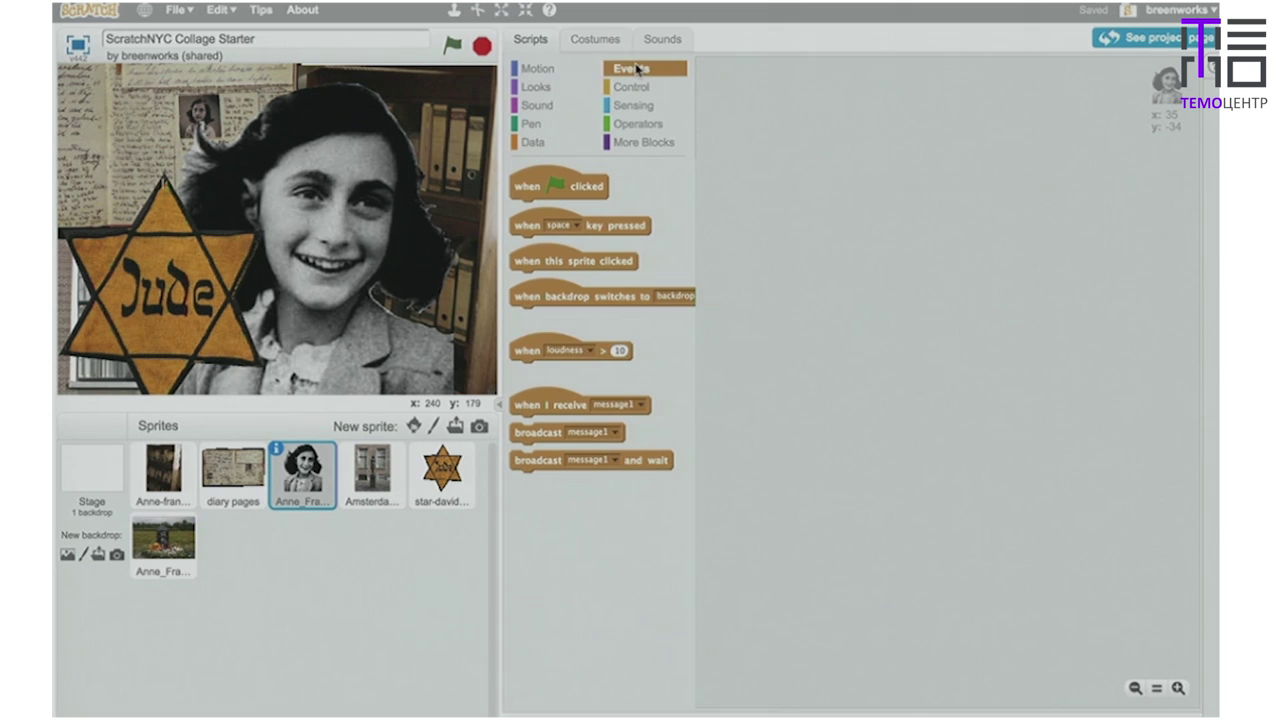
left_click_drag(559, 184, 770, 100)
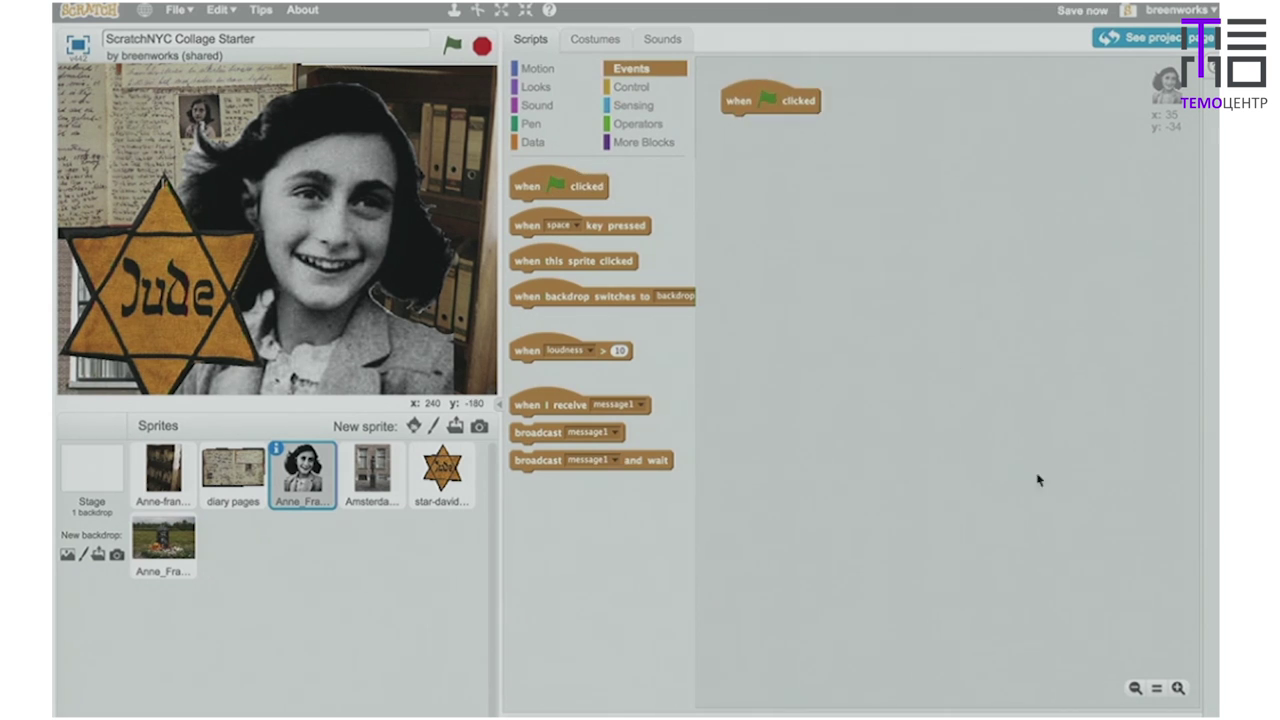
left_click(1178, 688)
left_click(1178, 688)
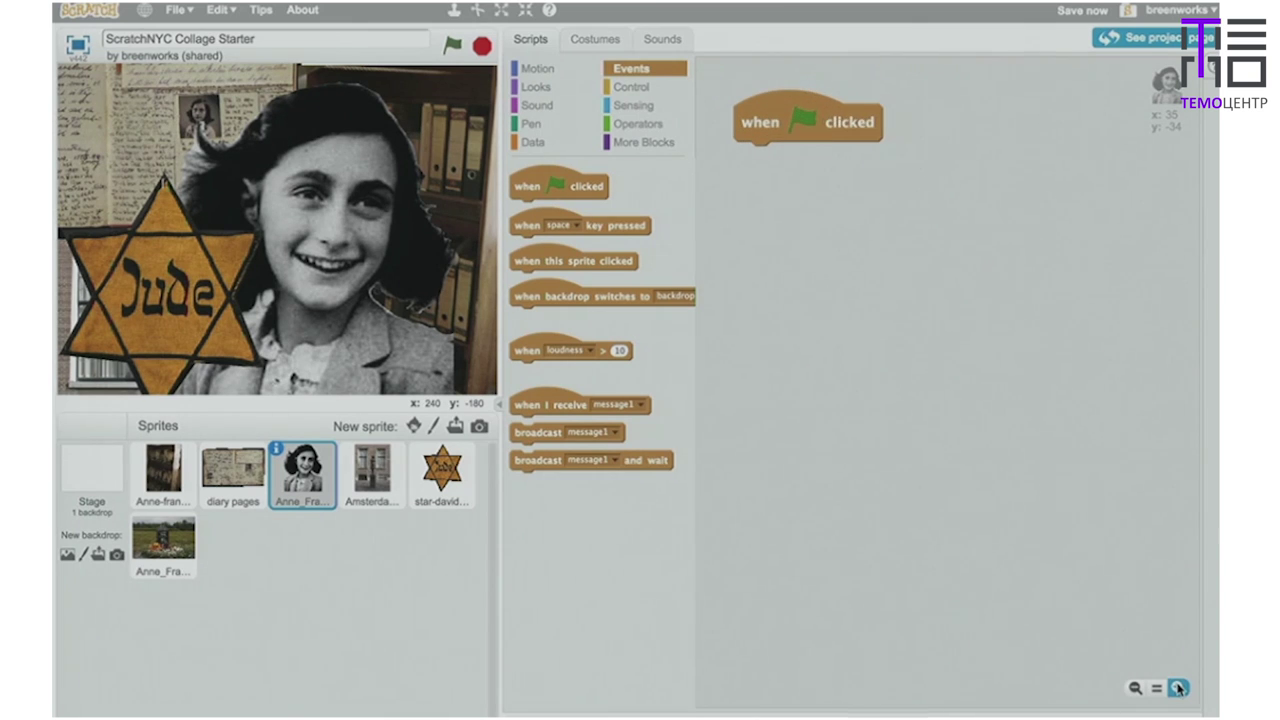
left_click(1178, 688)
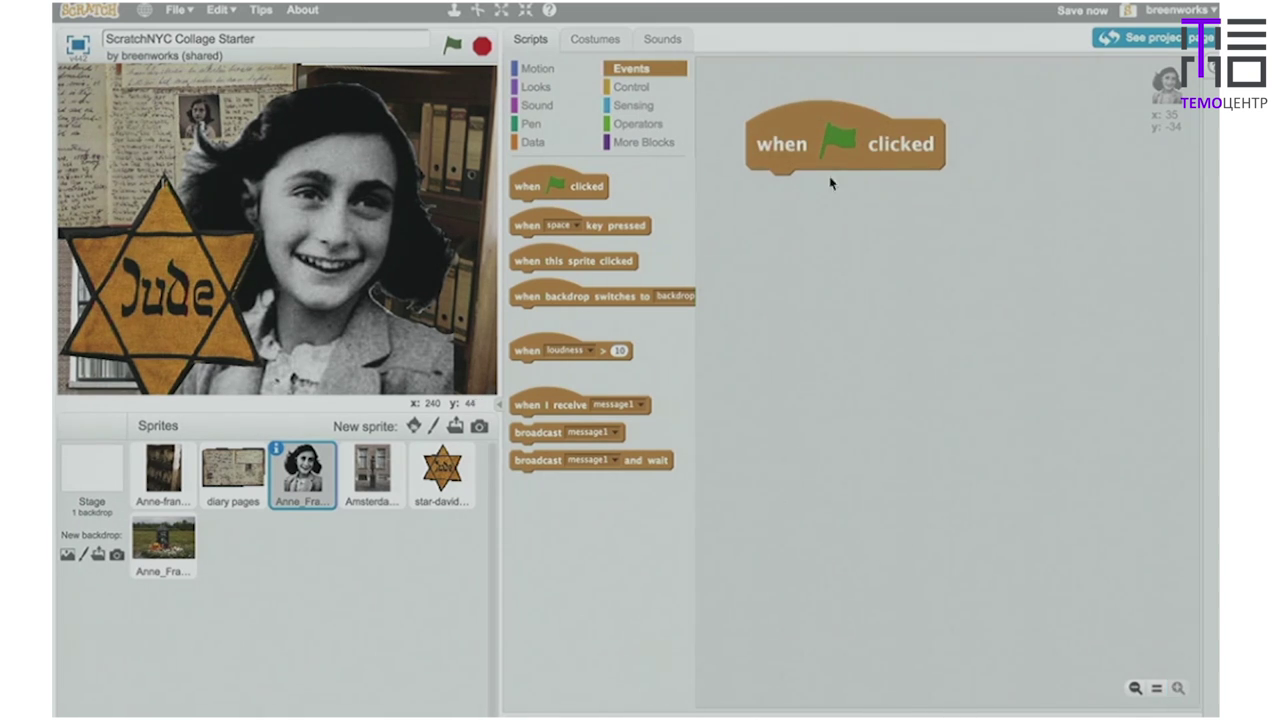
left_click_drag(810, 126, 773, 100)
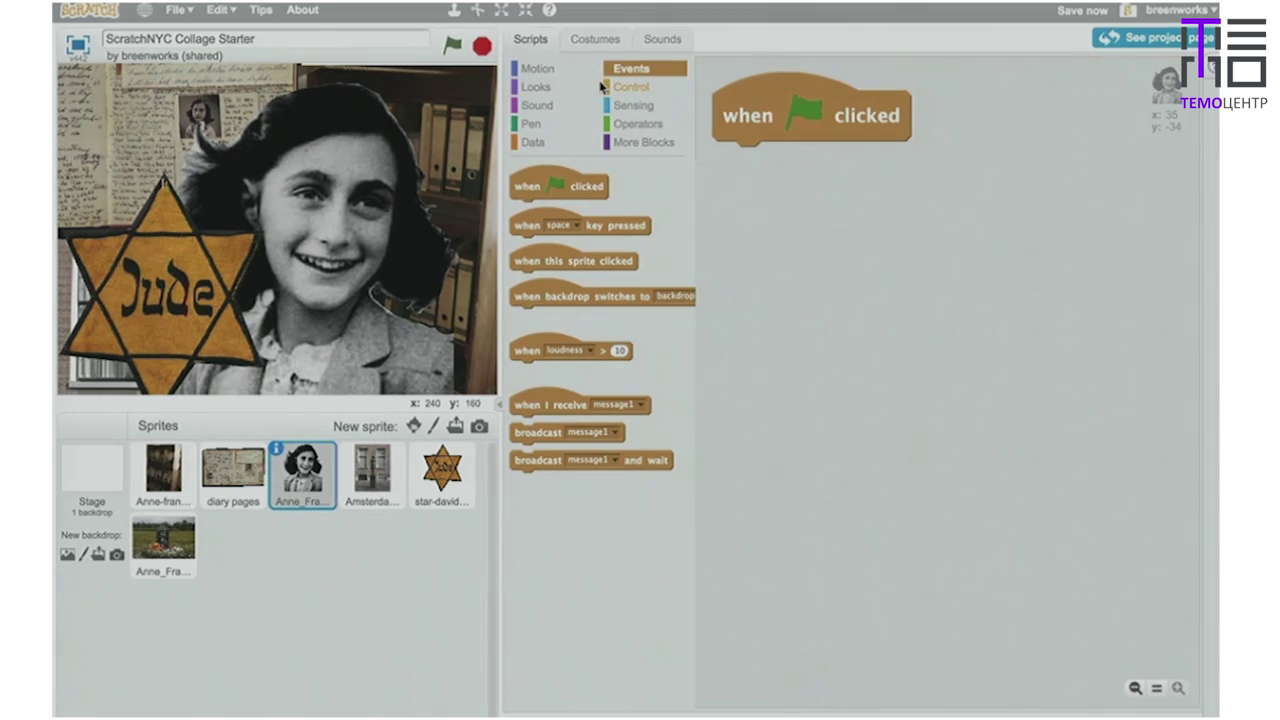
Attach a "set effect" block under the green flag block and choose the ghost effect.
left_click(543, 88)
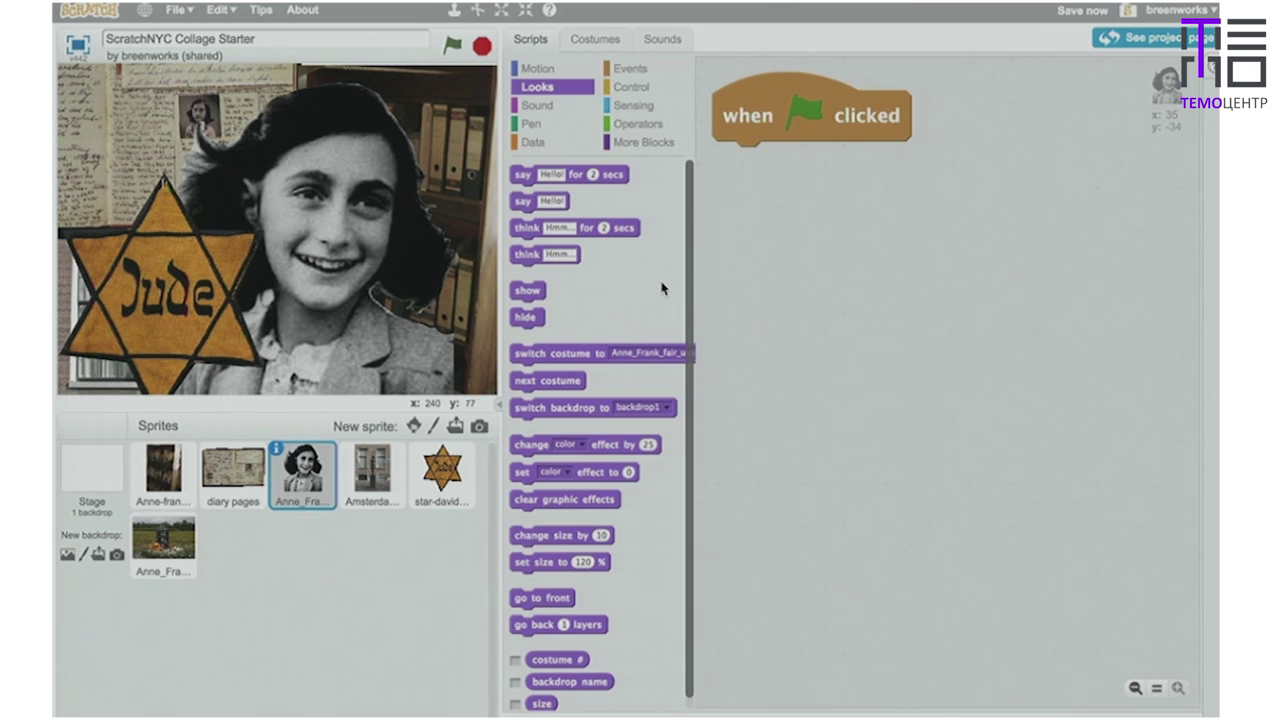
left_click_drag(692, 397, 692, 472)
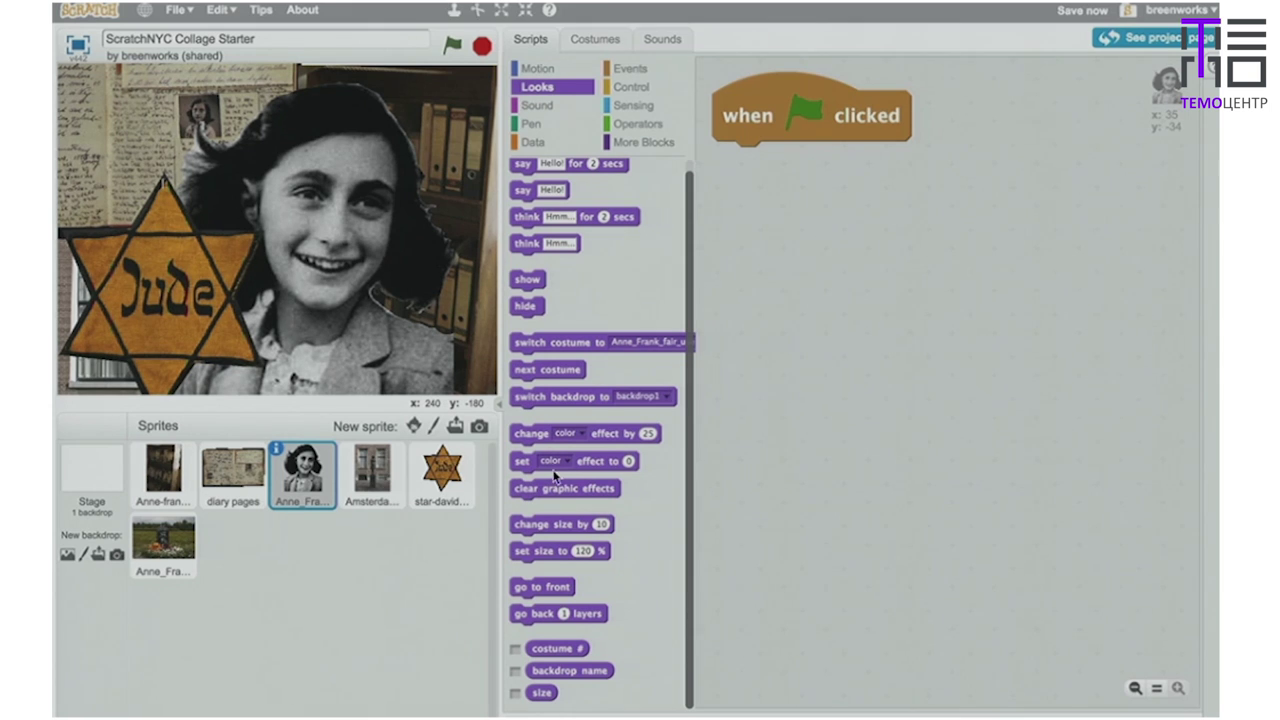
left_click_drag(538, 466, 744, 146)
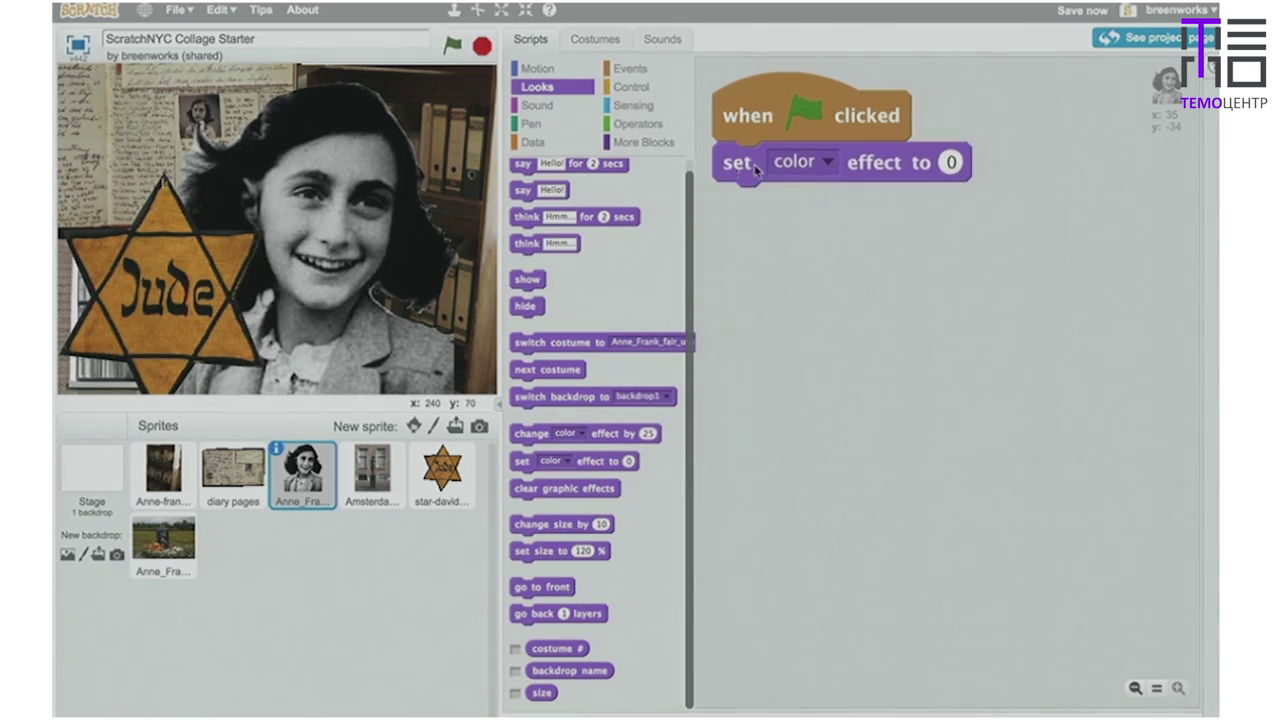
left_click(830, 164)
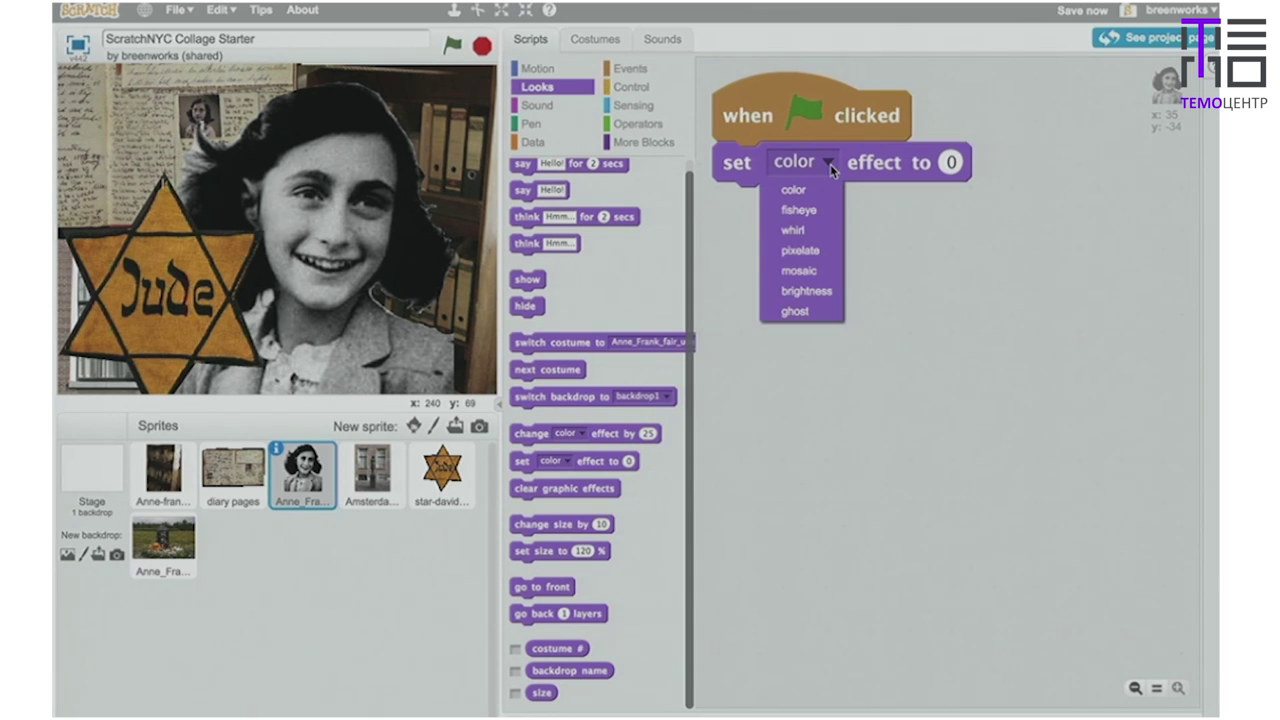
left_click(833, 311)
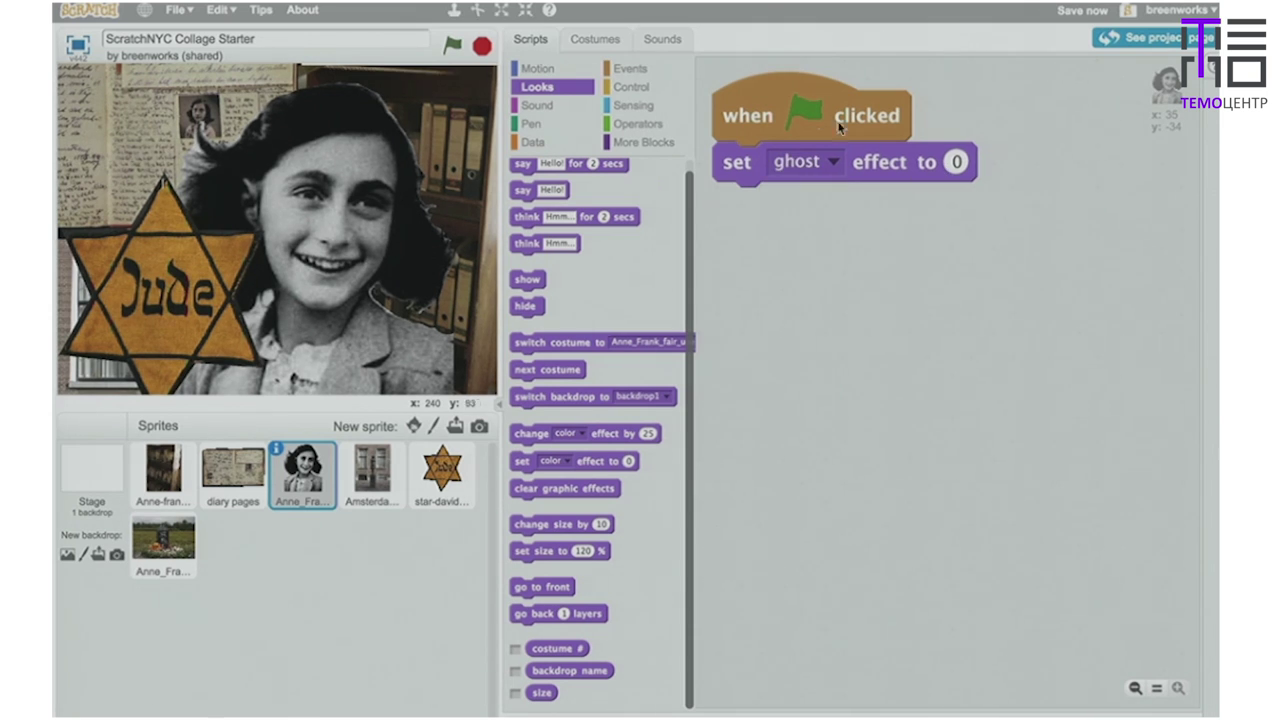
Set the portrait's ghost effect to 100 and run the project to preview it.
left_click(454, 47)
left_click(955, 163)
type("100")
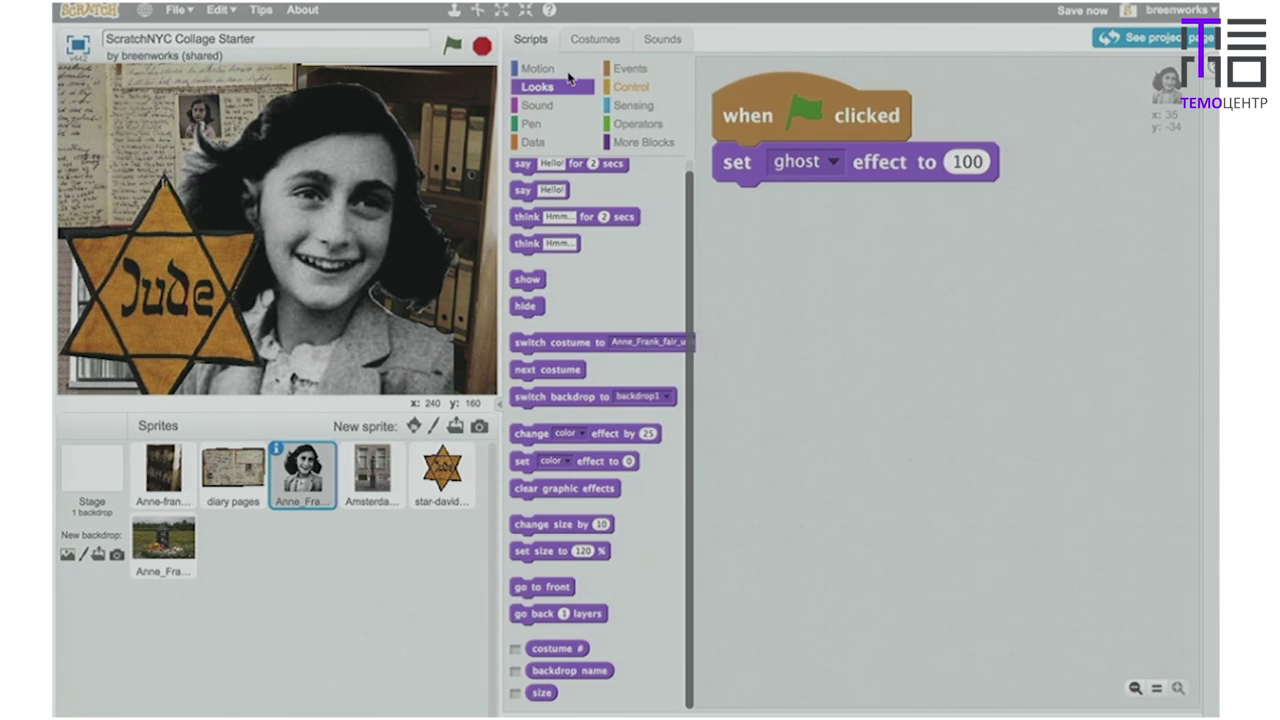
left_click(455, 46)
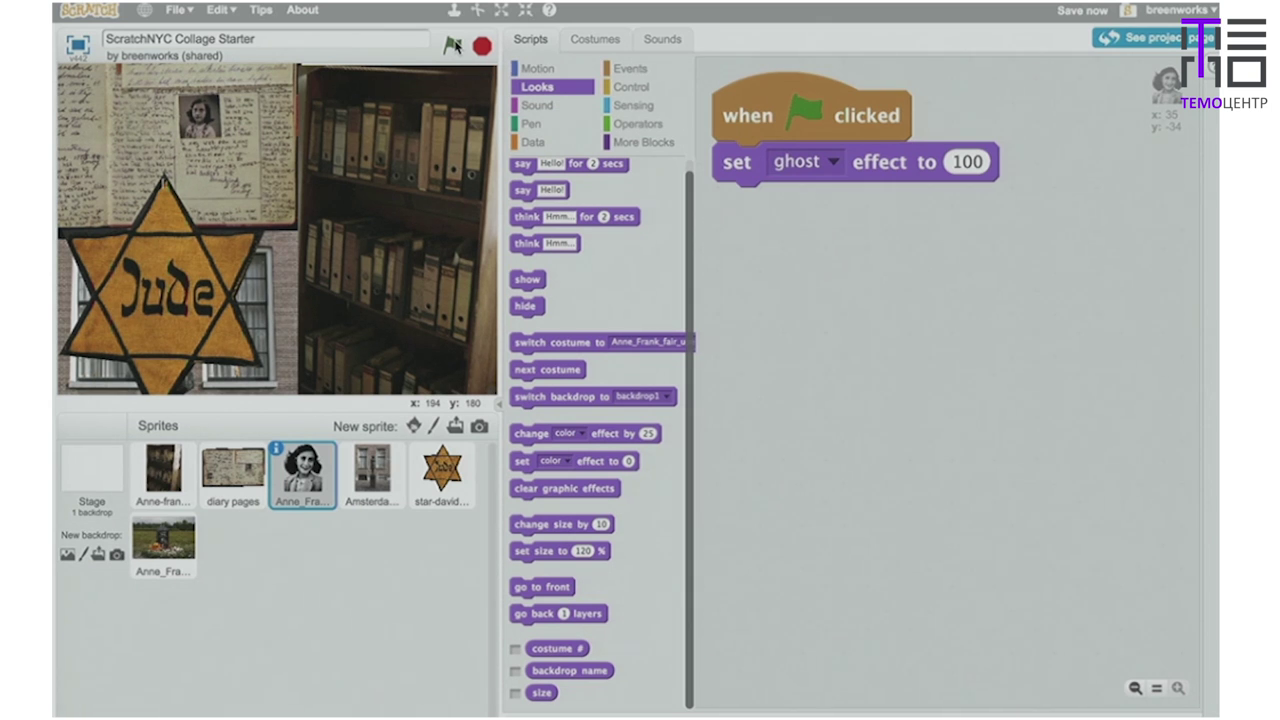
Set the ghost effect to 50 and run the project again.
left_click(970, 163)
type("50")
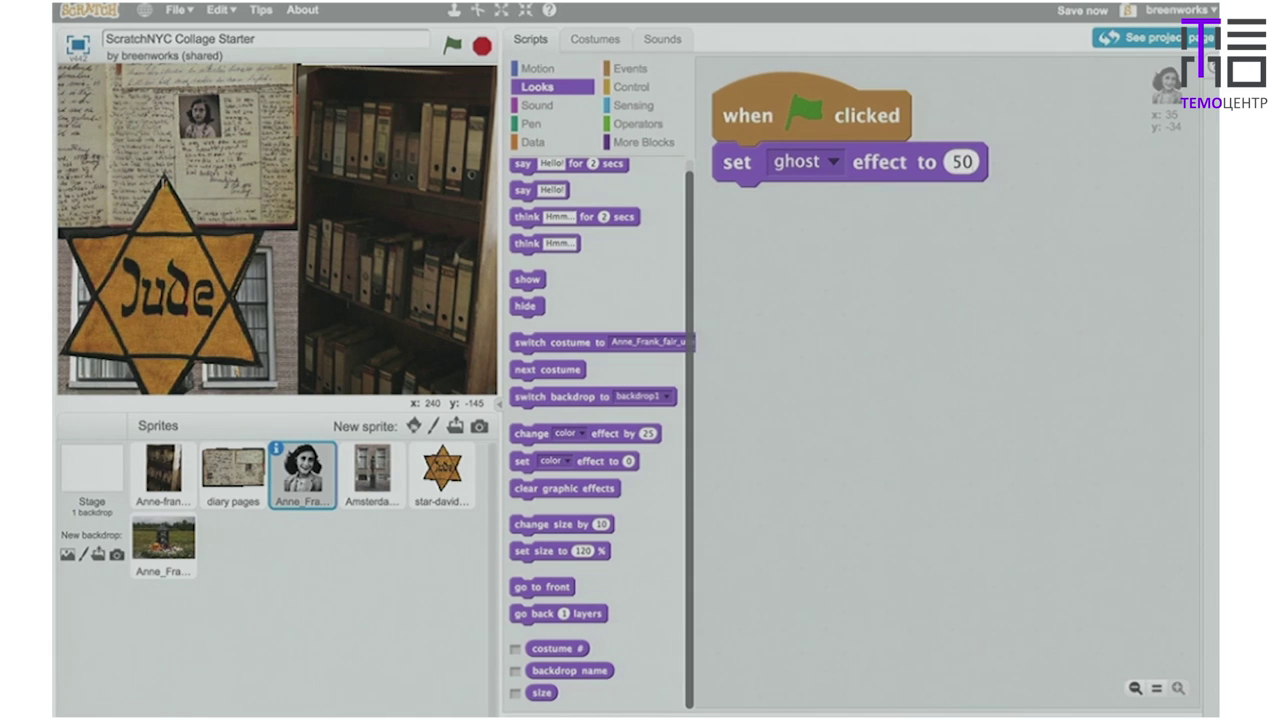
left_click(451, 47)
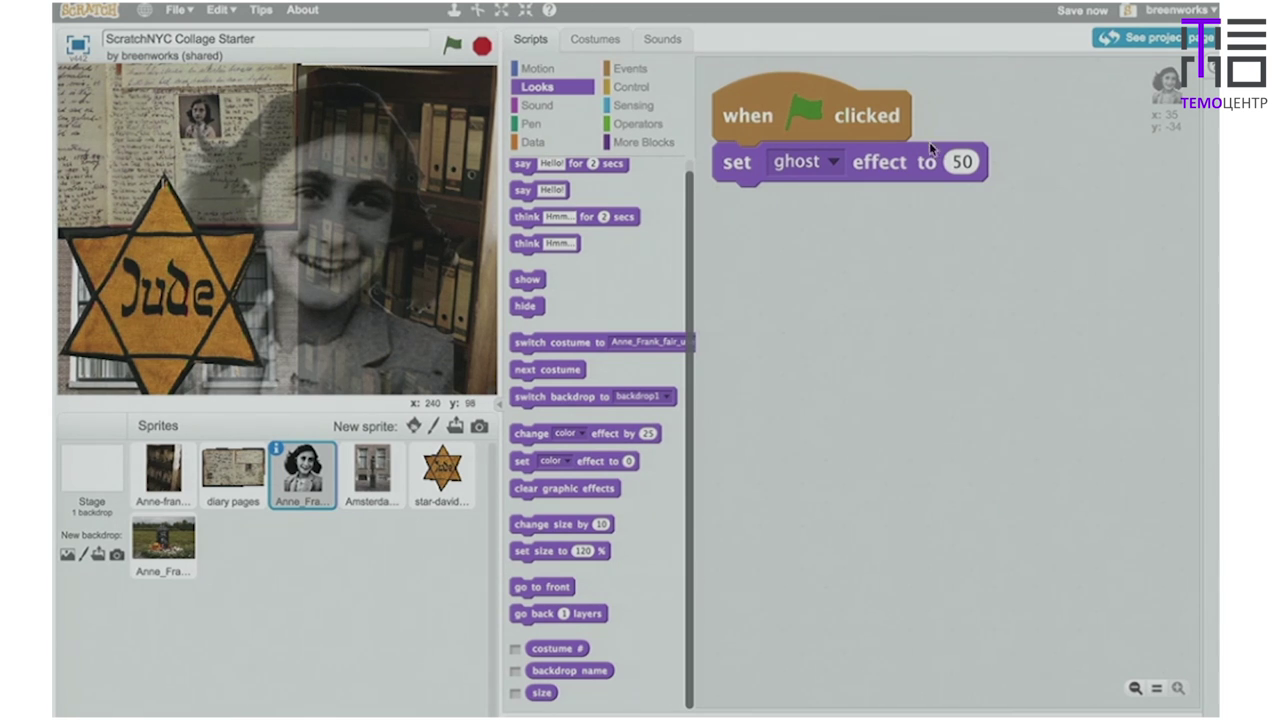
Reduce the ghost effect to 15 and preview the portrait on stage.
left_click(958, 165)
type("15")
key("Return")
left_click(455, 46)
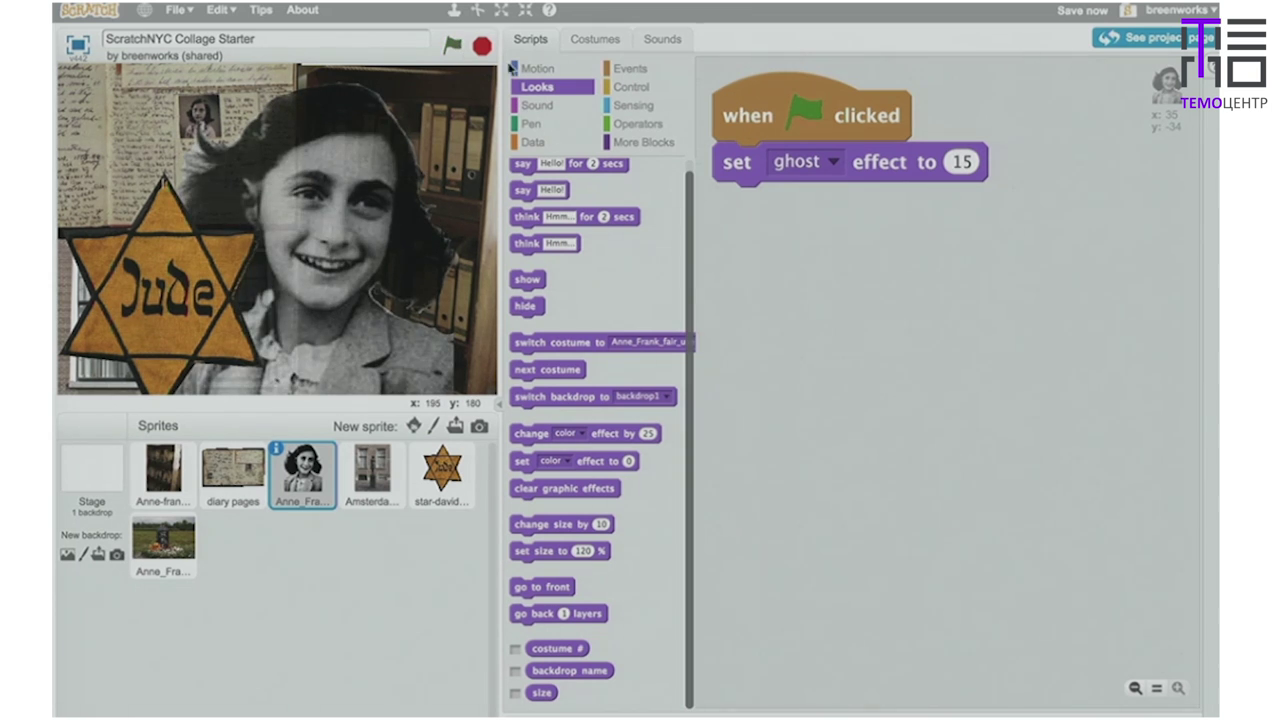
Set the ghost effect to 20 and run the script on the portrait.
left_click(963, 162)
type("20")
key("Return")
left_click(455, 46)
Erase the leftover white fringe between the hair and the shoulder in the portrait costume with a medium-sized eraser at 400% zoom.
left_click(600, 42)
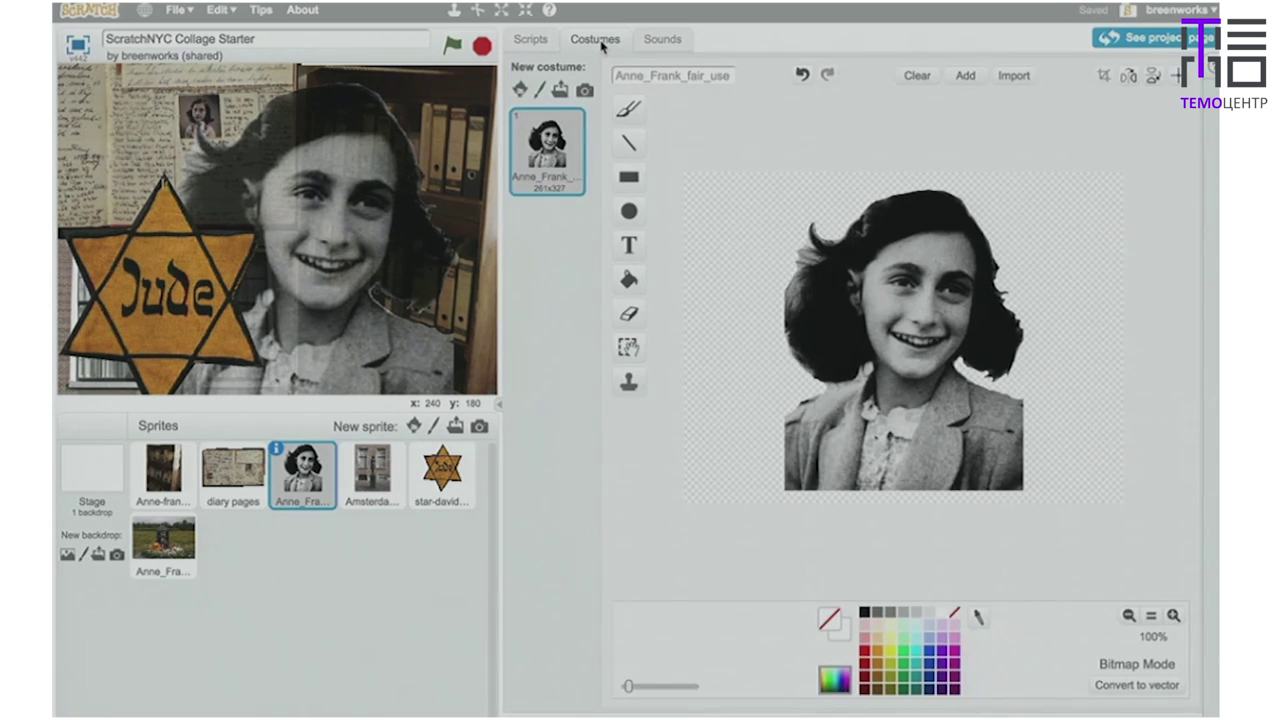
left_click(1173, 615)
left_click(1173, 615)
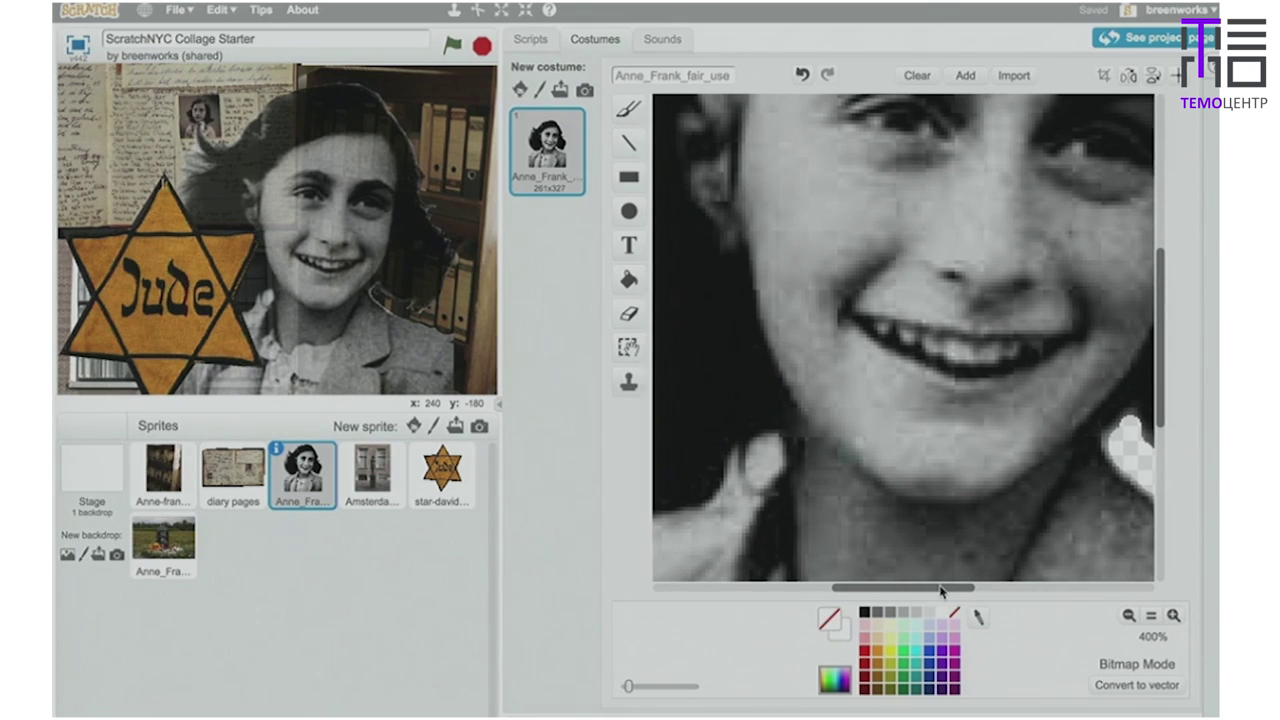
left_click_drag(940, 590, 1026, 580)
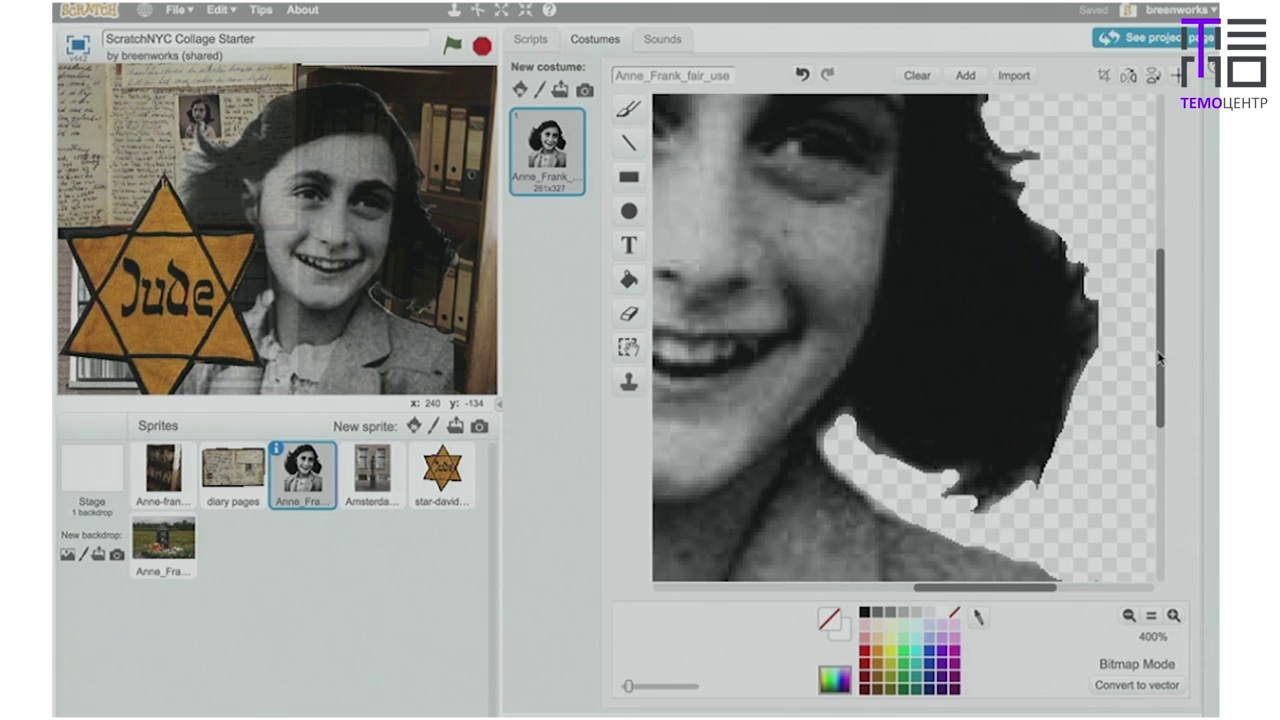
left_click_drag(1160, 358, 1166, 370)
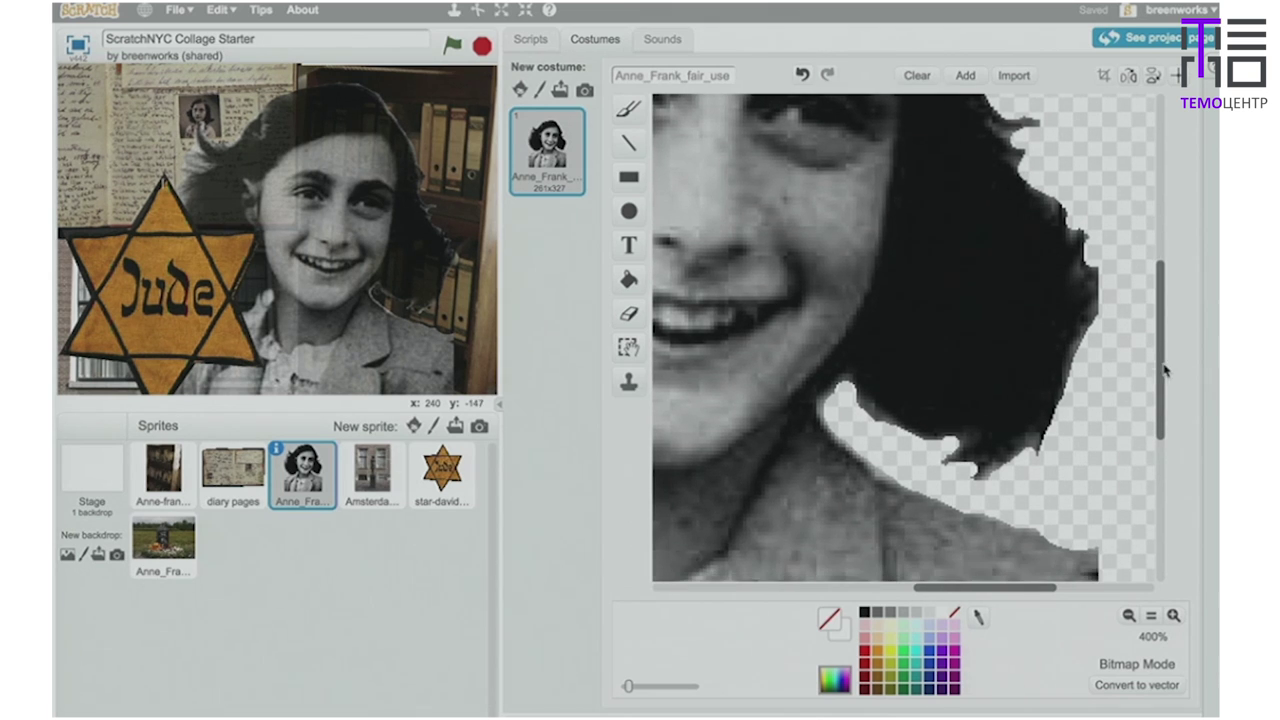
left_click(628, 313)
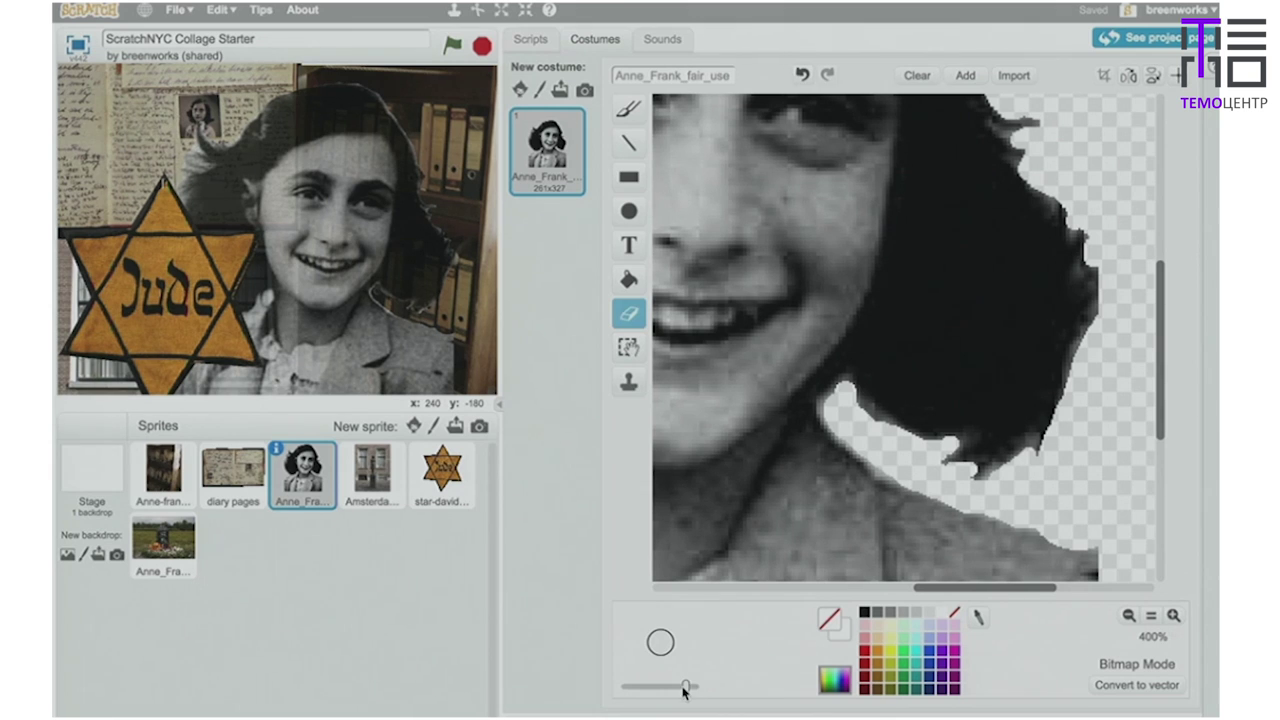
left_click_drag(682, 691, 667, 688)
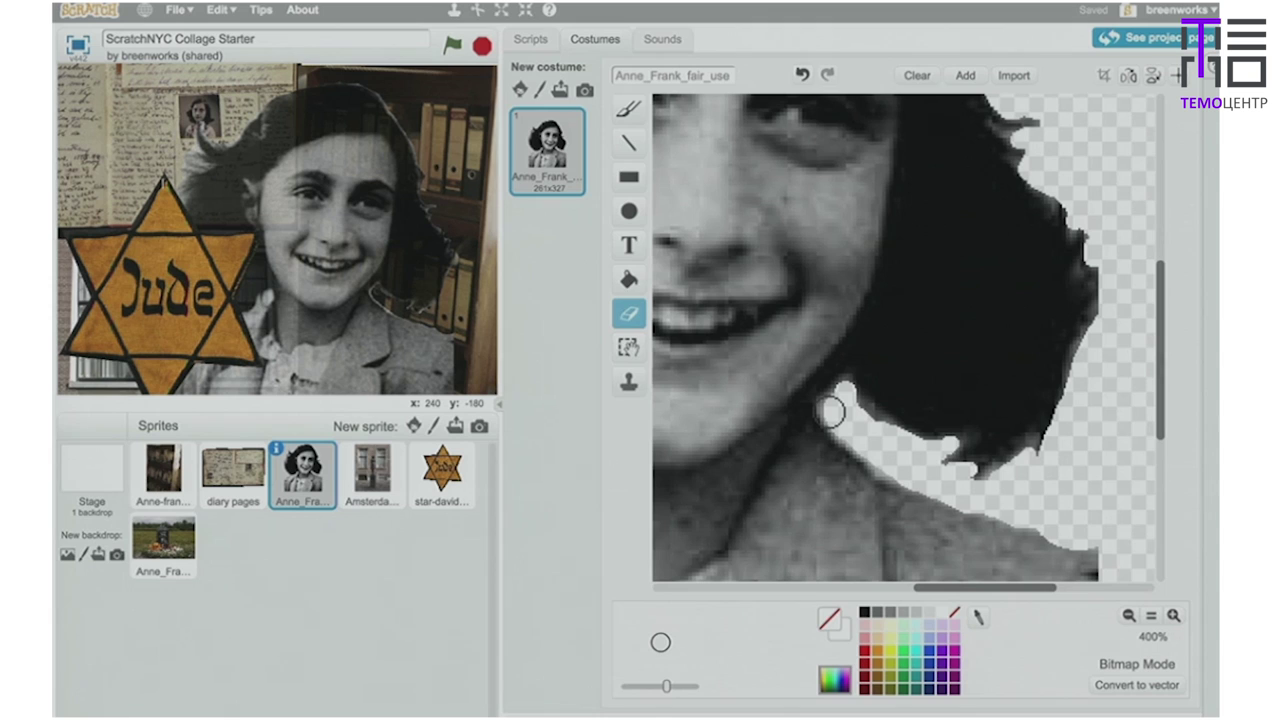
mouse_move(839, 415)
left_mouse_down()
mouse_move(890, 463)
mouse_move(916, 463)
left_mouse_up()
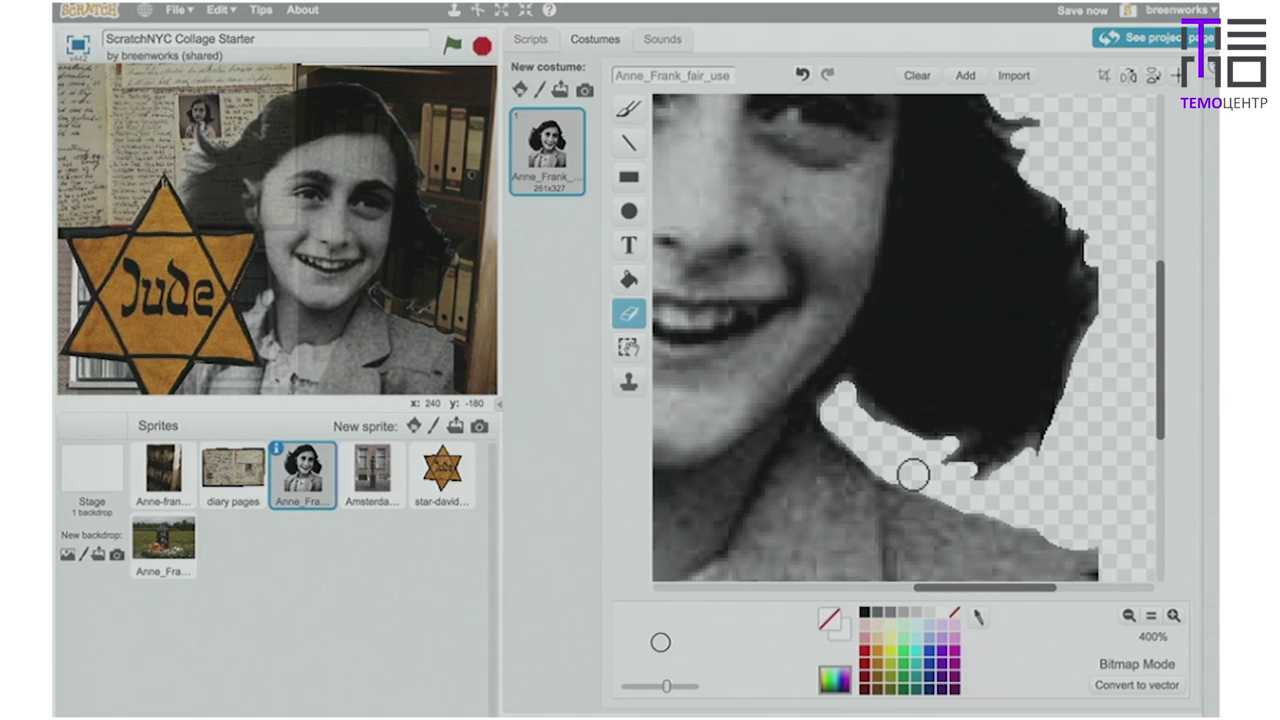
left_click_drag(912, 475, 971, 492)
Add a "set brightness effect to 20" block below the ghost block in the portrait's script and run the project.
left_click(530, 40)
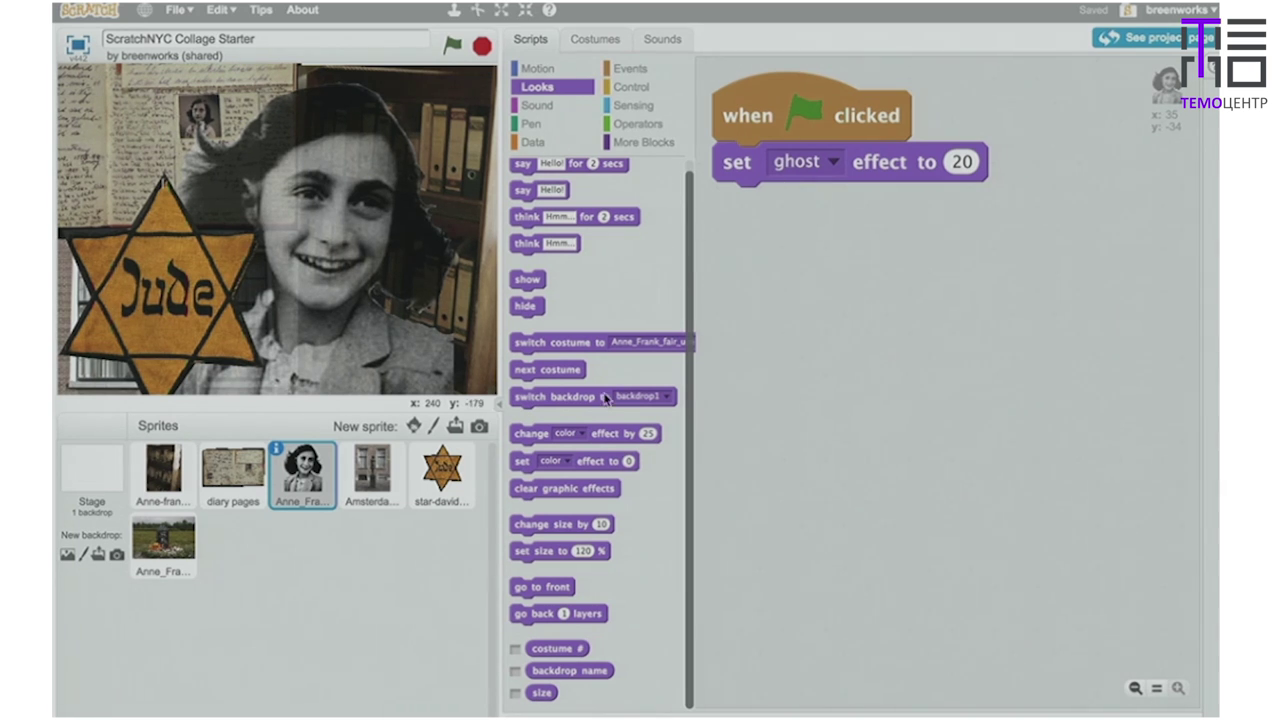
left_click_drag(524, 462, 727, 212)
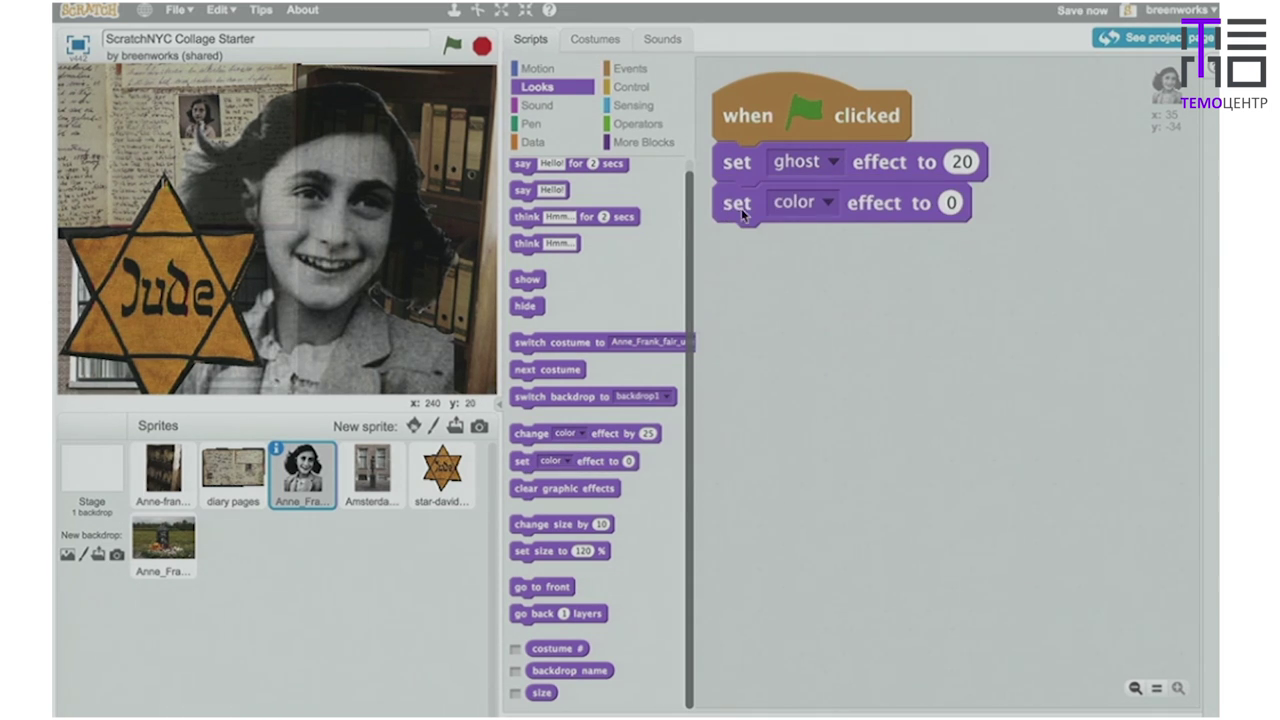
left_click(831, 203)
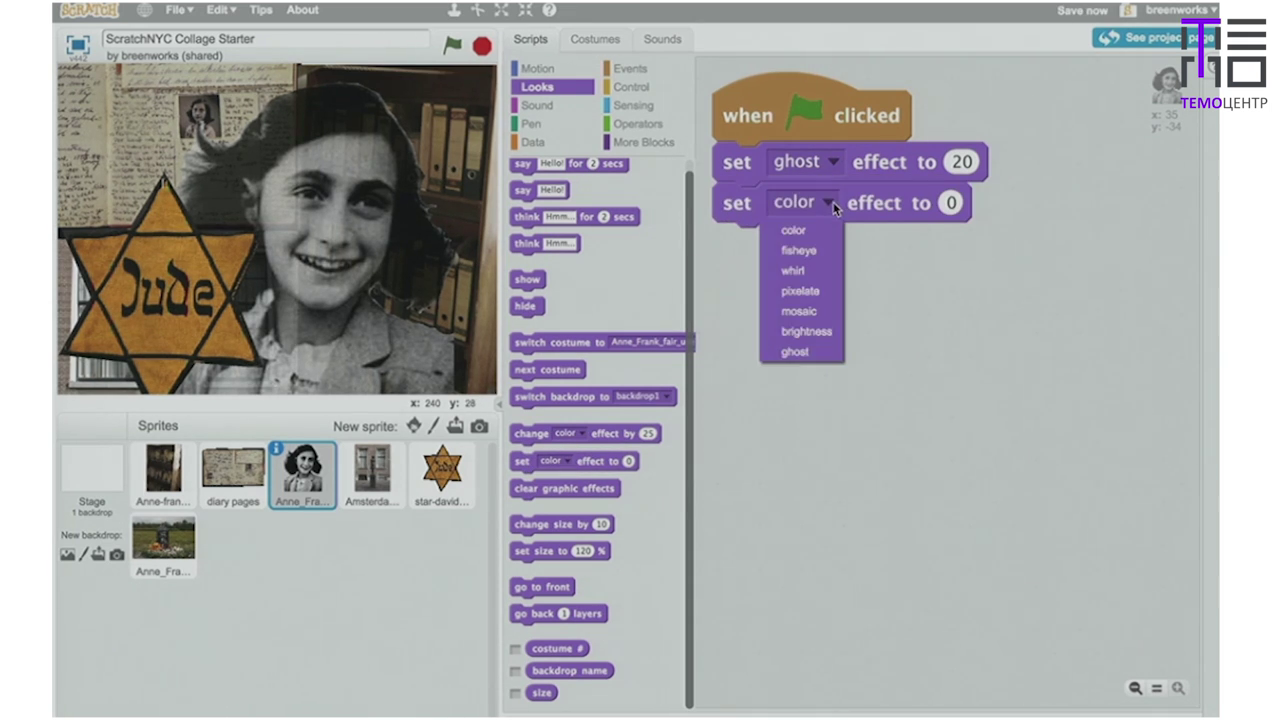
left_click(818, 332)
left_click(994, 203)
type("20")
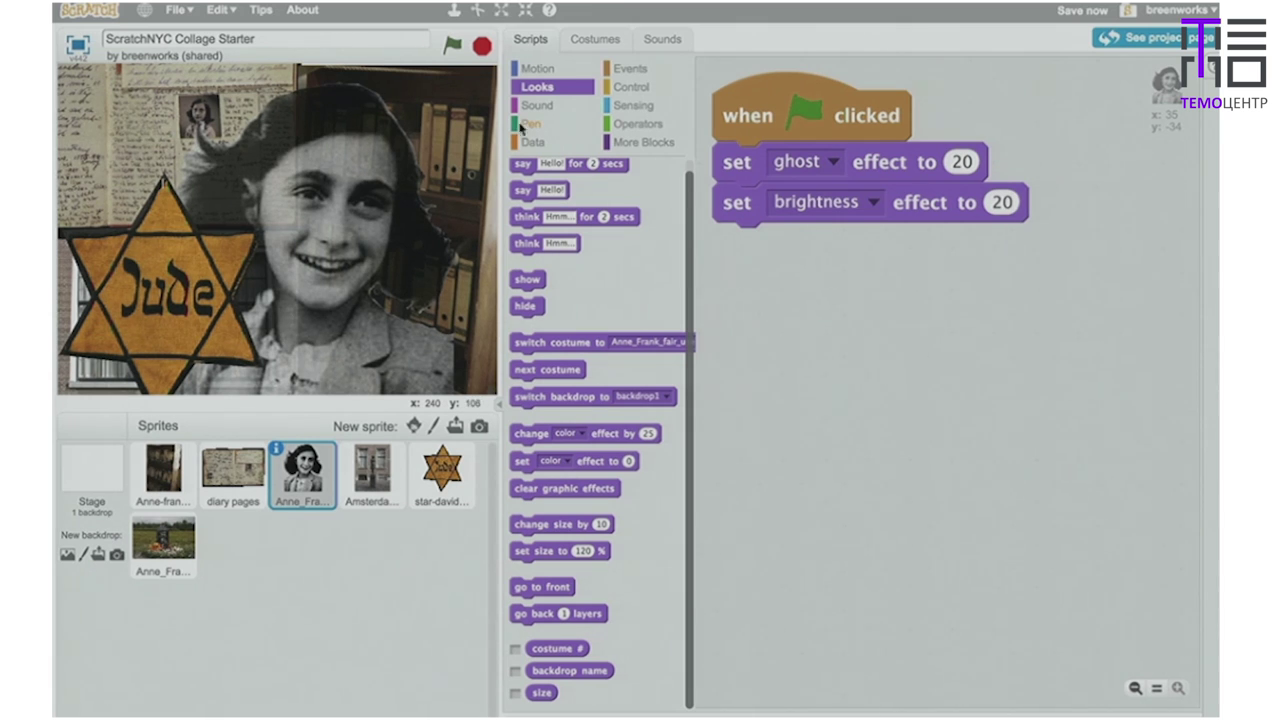
left_click(455, 46)
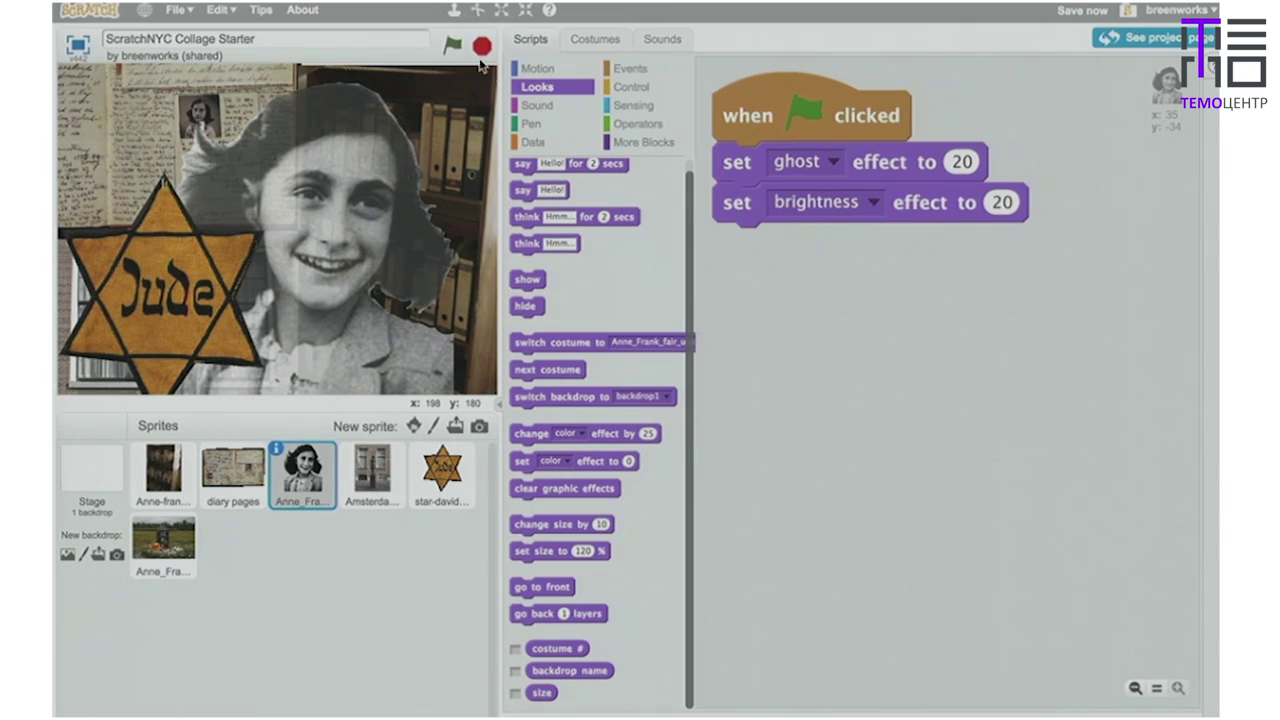
Detach the brightness block, run the script without it for comparison, and reattach it below the ghost block.
left_click_drag(728, 205, 737, 251)
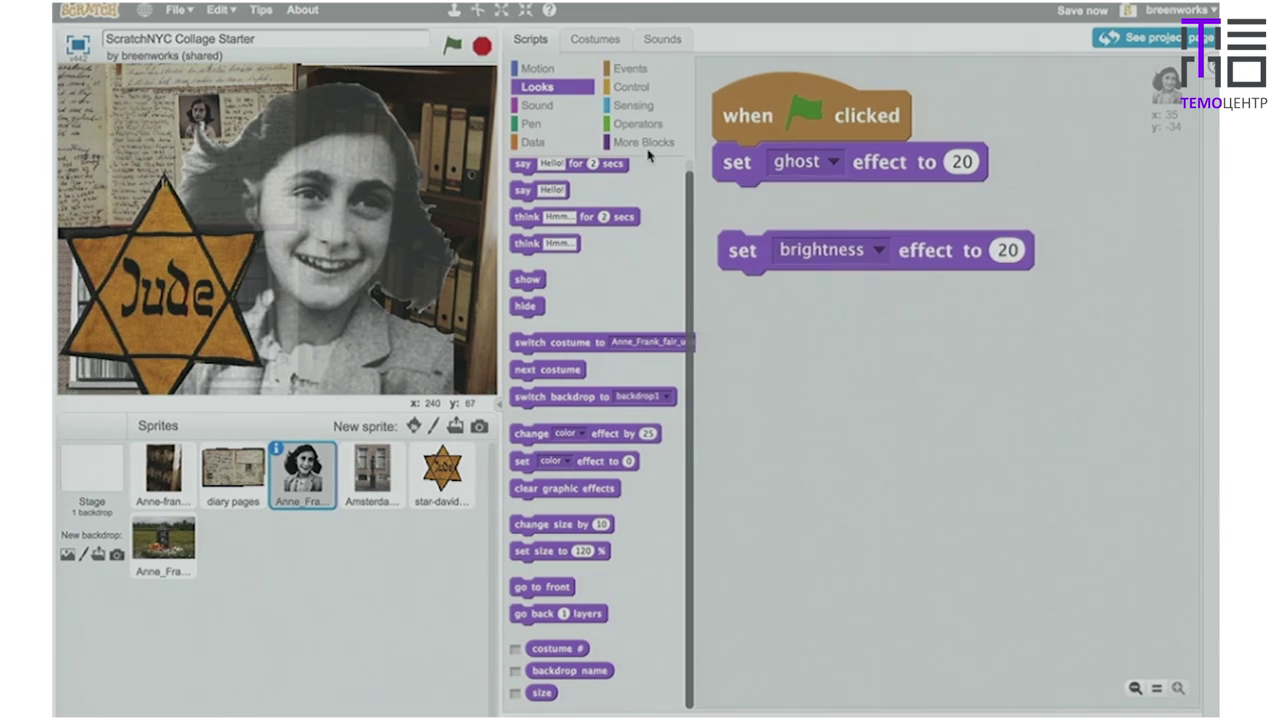
left_click(452, 46)
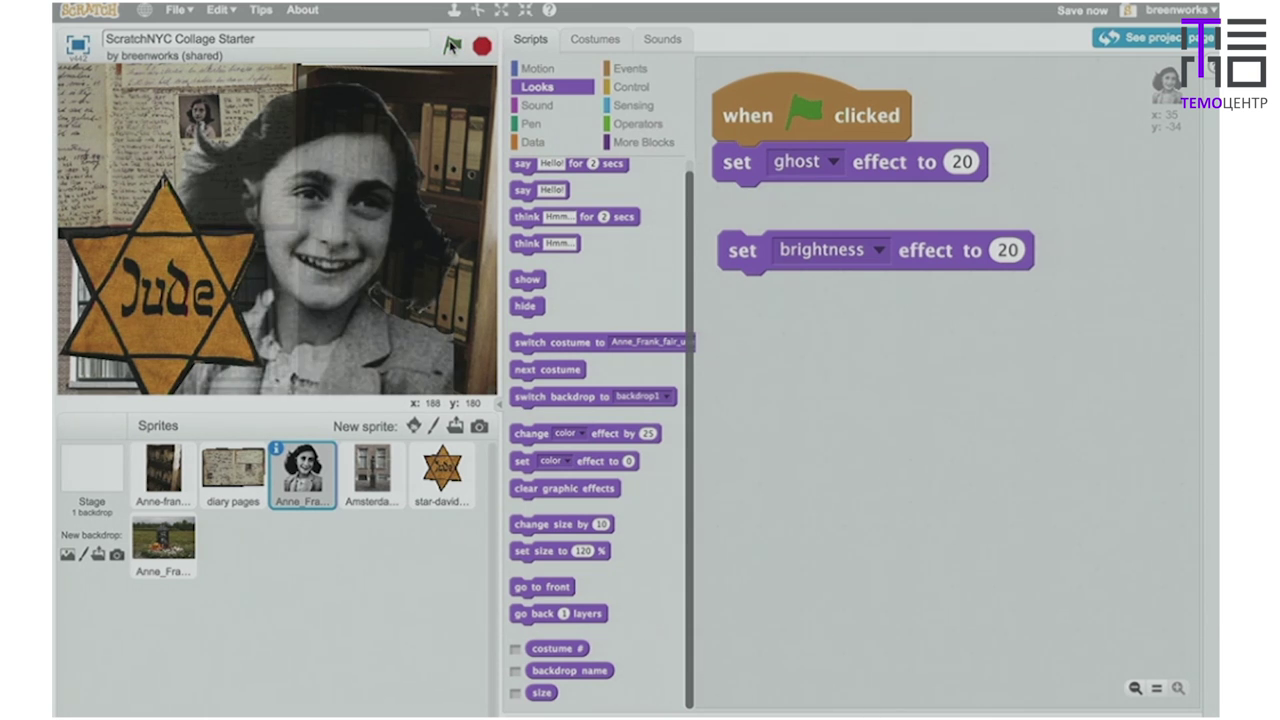
left_click_drag(731, 249, 724, 196)
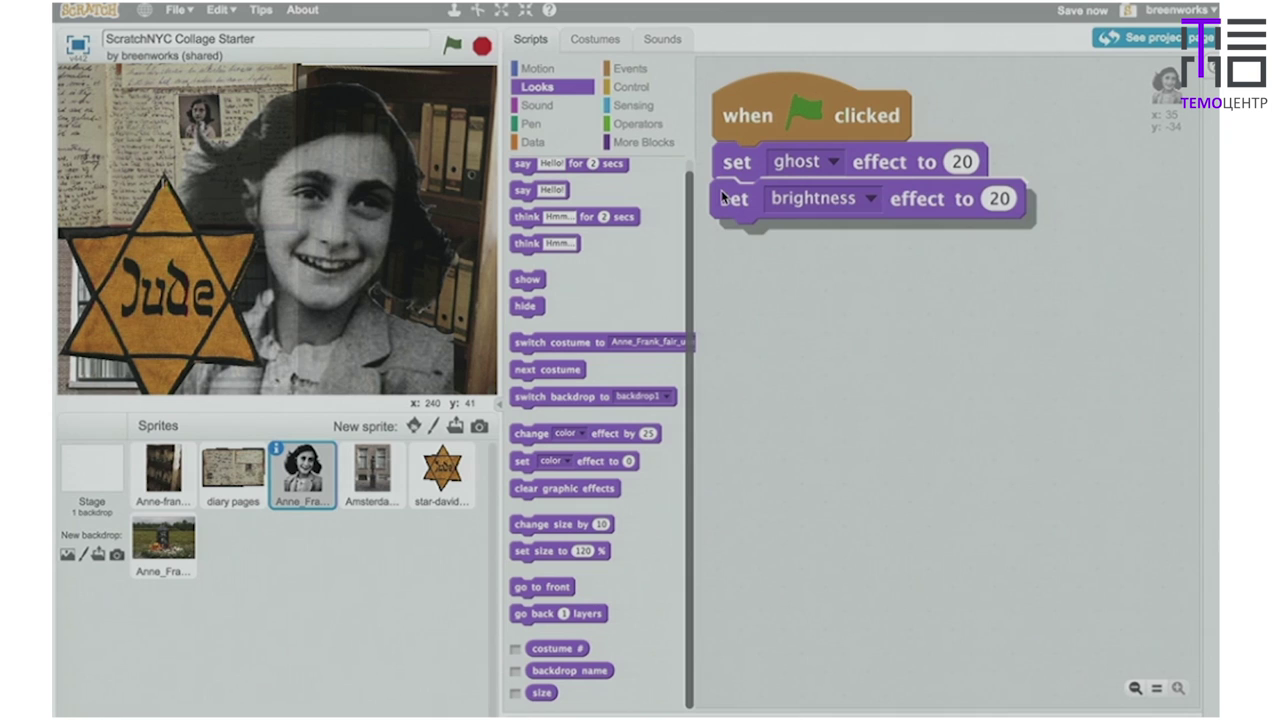
Run the project with the portrait's brightness block reattached and start the Amsterdam building sprite's script with a "when green flag clicked" block.
left_click(454, 46)
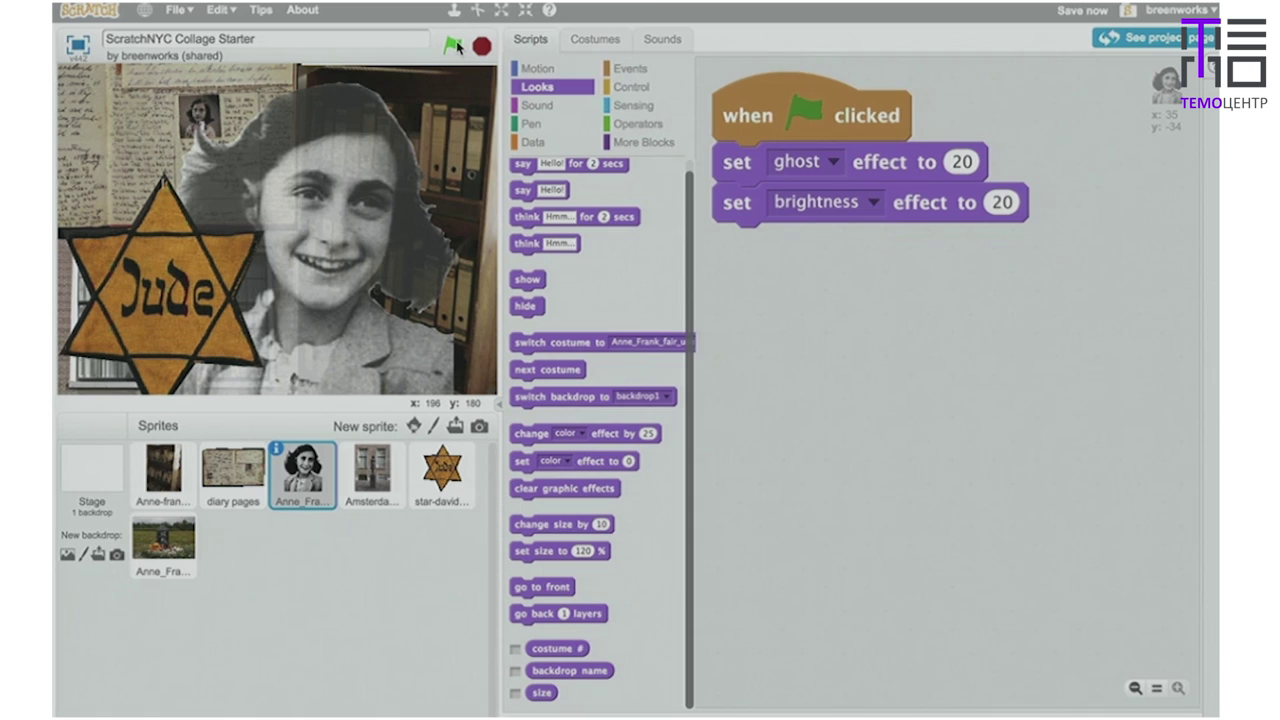
left_click(372, 466)
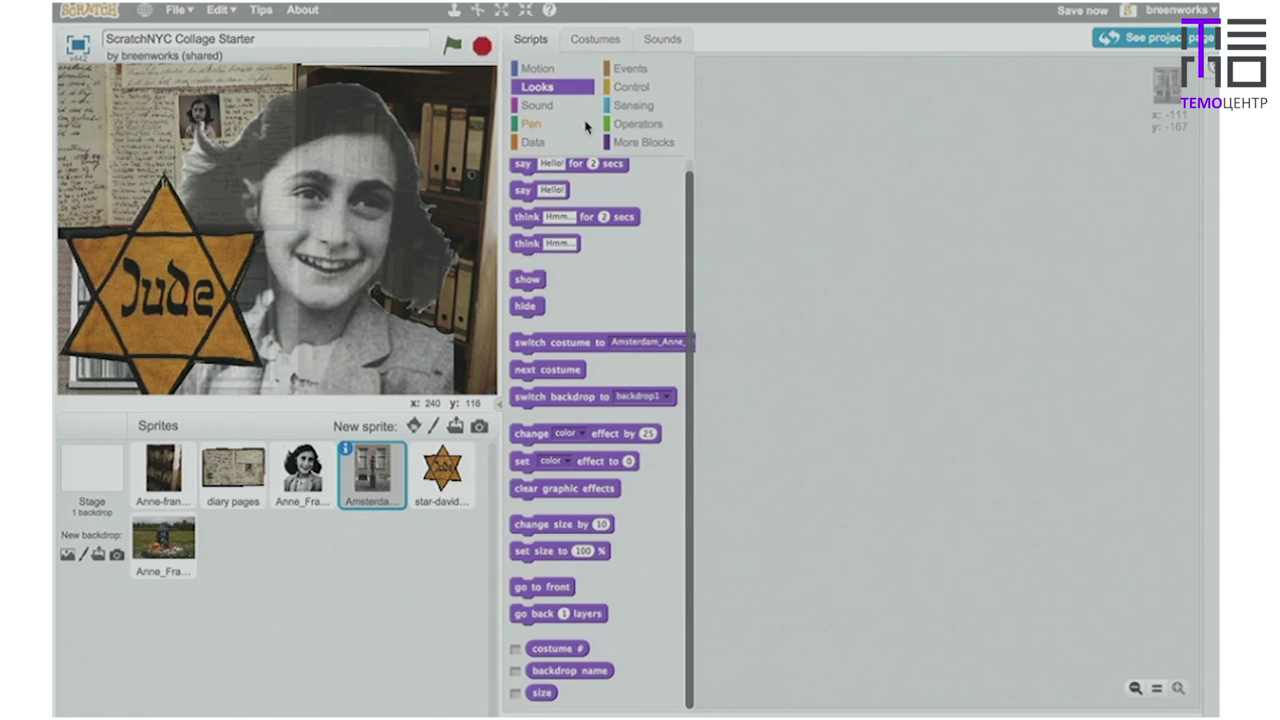
left_click(640, 70)
left_click_drag(560, 176, 768, 80)
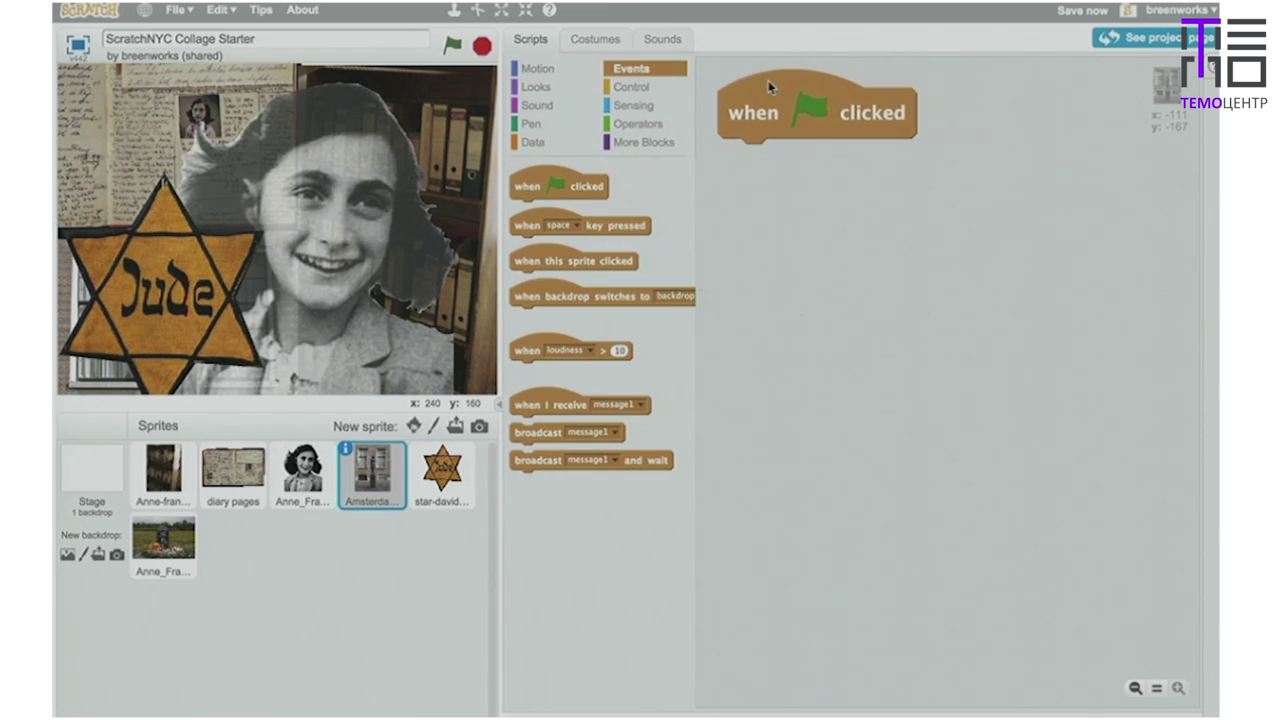
Add a "set brightness effect to -20" block below the green flag block in the Amsterdam building sprite's script.
left_click(549, 90)
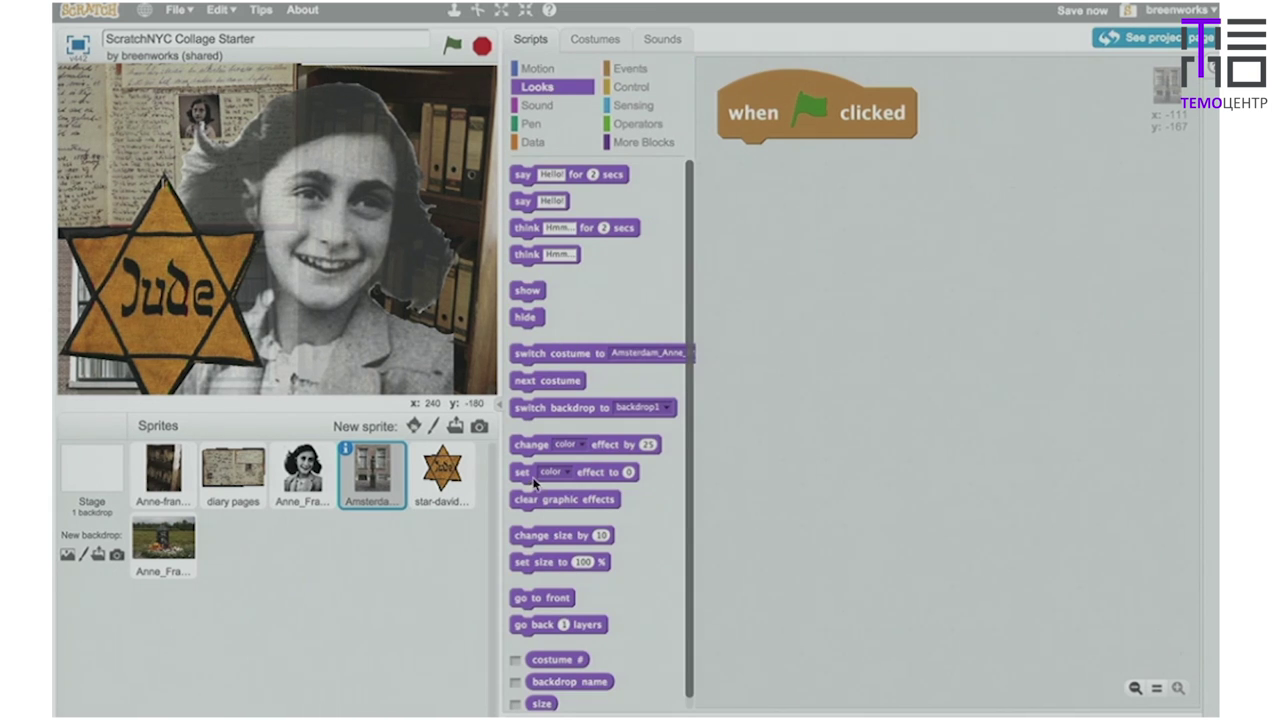
left_click_drag(530, 478, 740, 172)
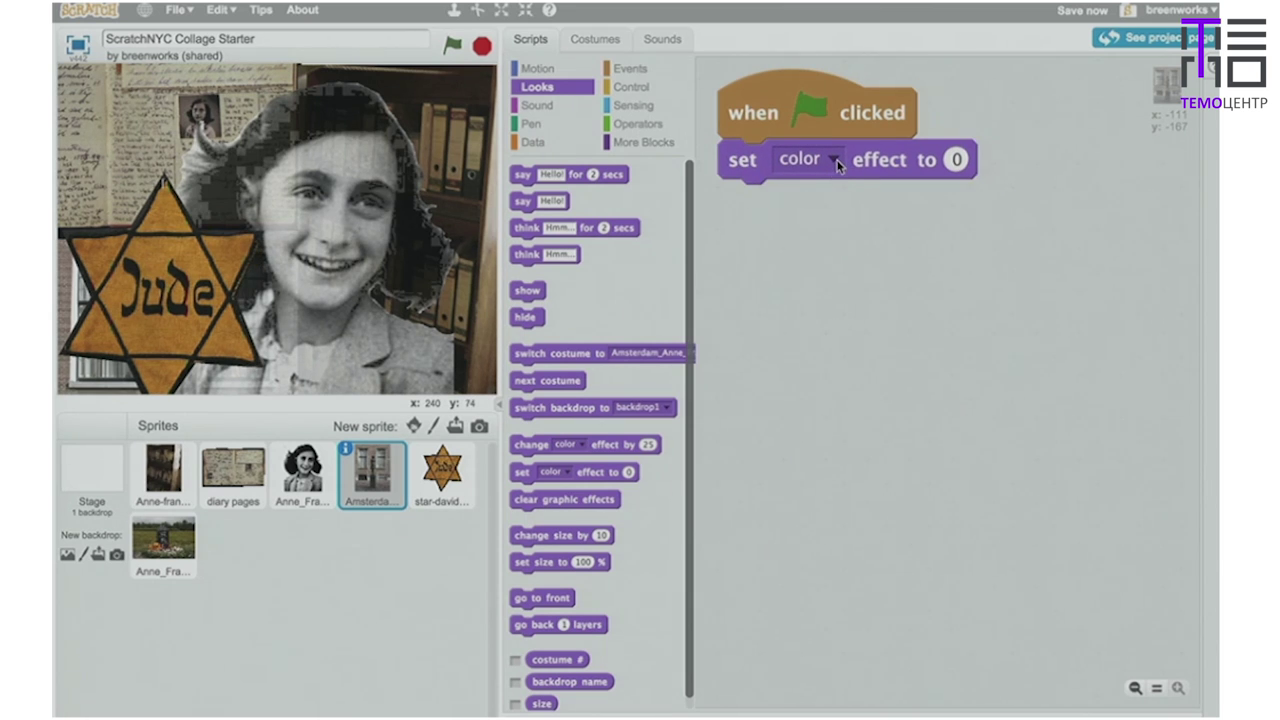
left_click(835, 161)
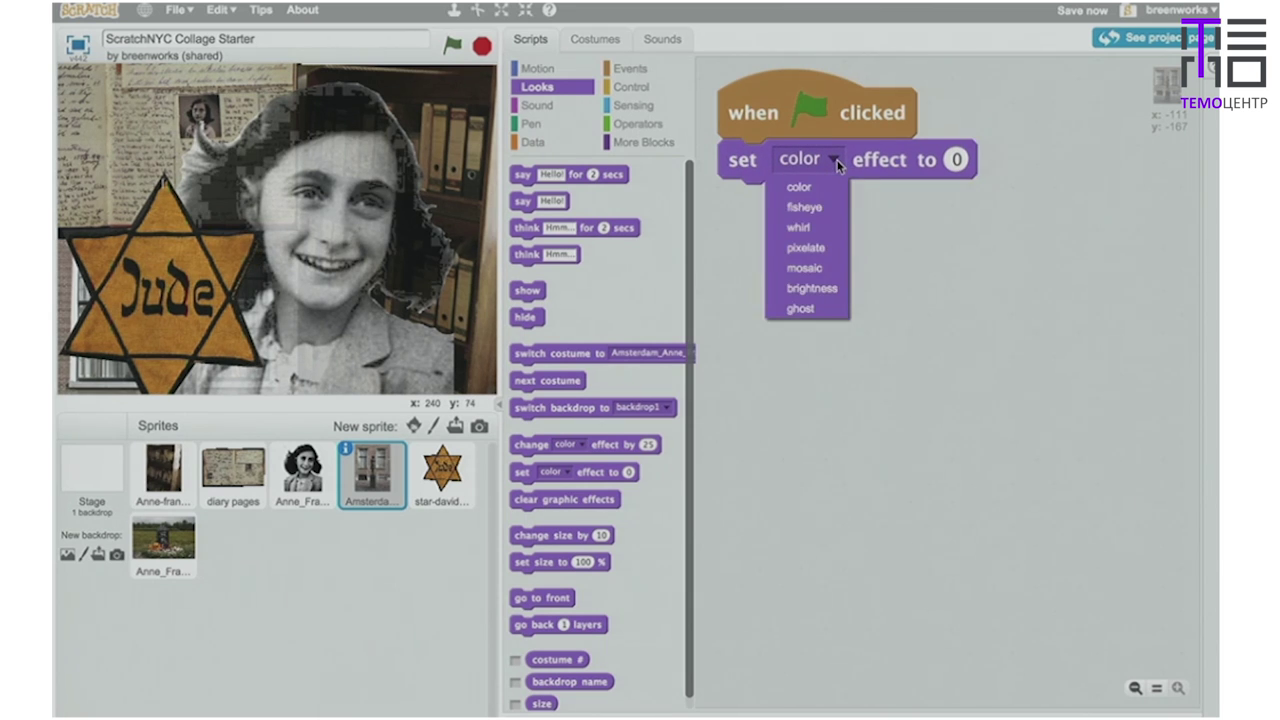
left_click(836, 287)
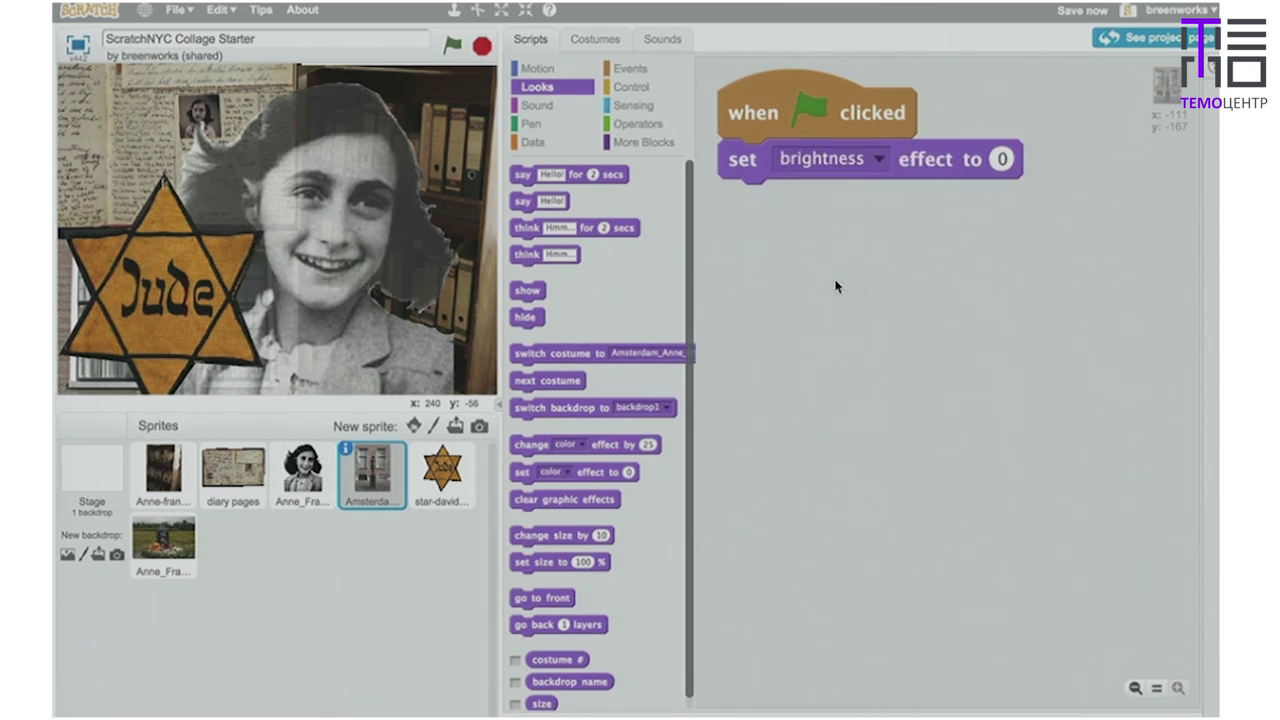
left_click(1003, 160)
type("-20")
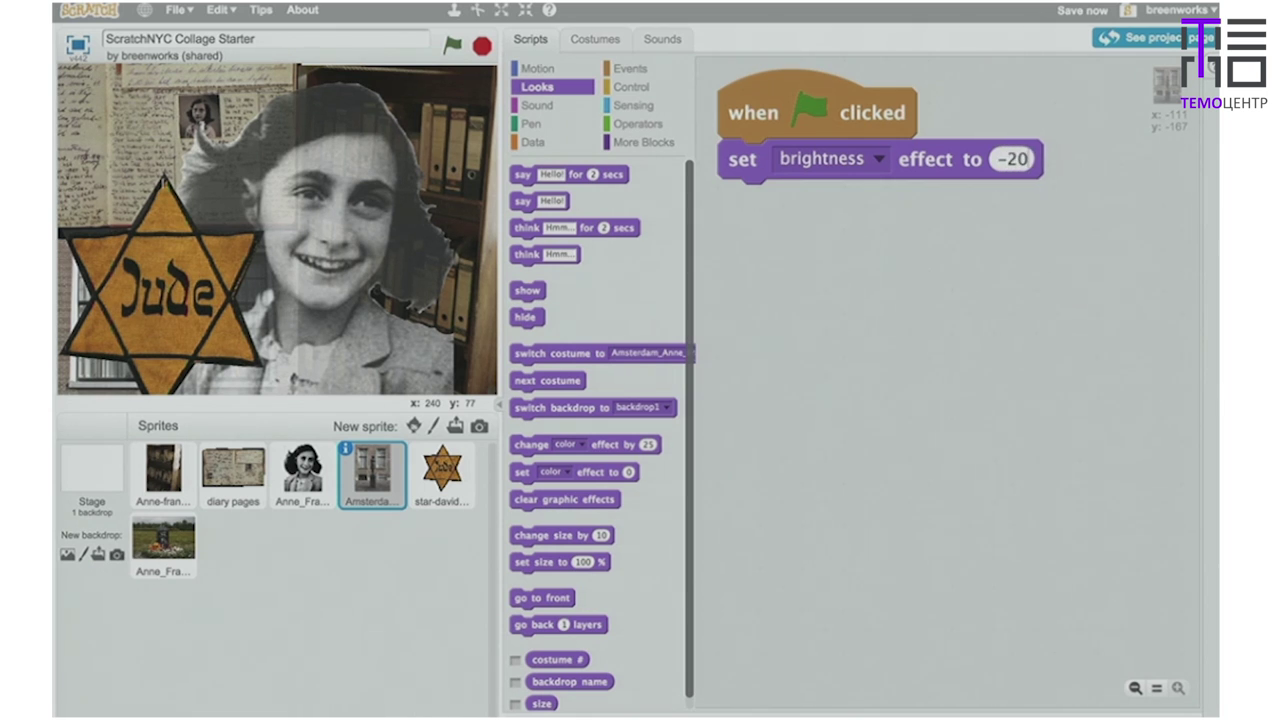